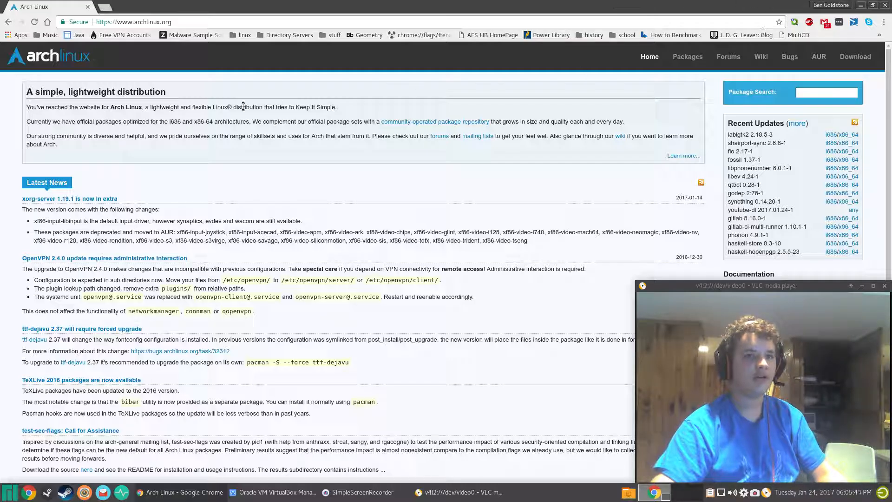
drag(22, 95, 206, 100)
click(206, 99)
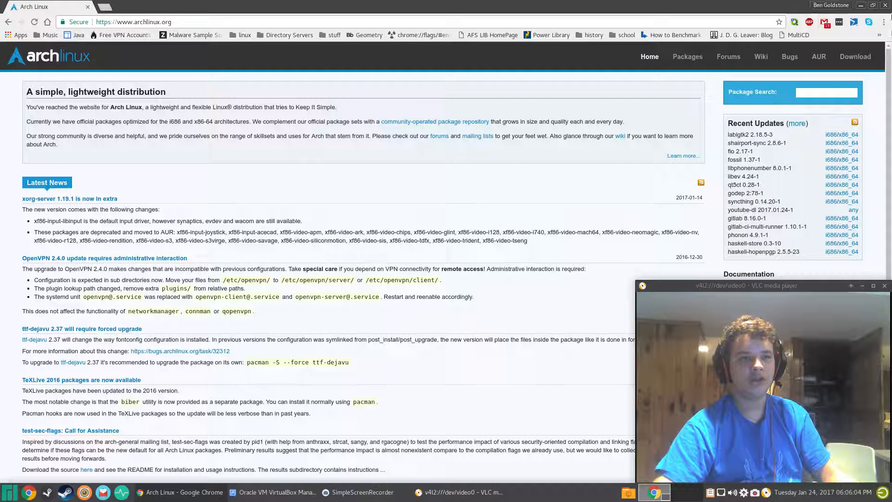
Step: Minimize the browser and screen recorder windows and start the Arch Tutorial virtual machine
click(860, 4)
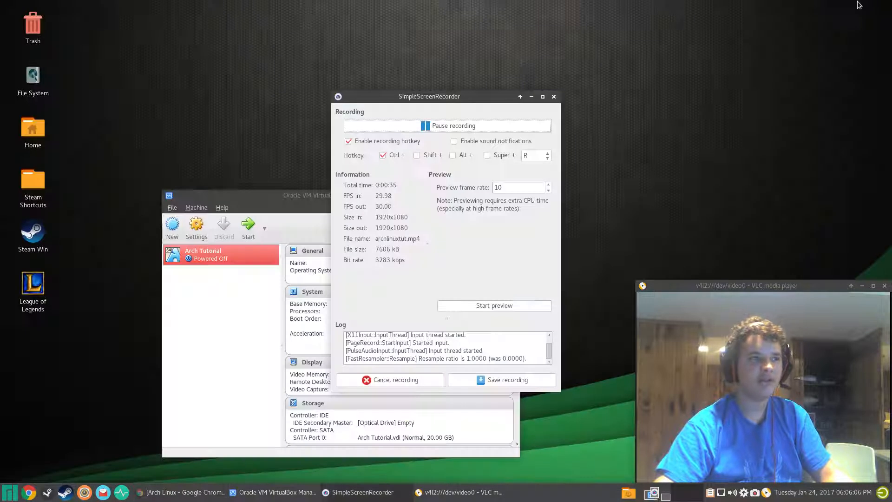
click(530, 96)
drag(414, 196, 519, 41)
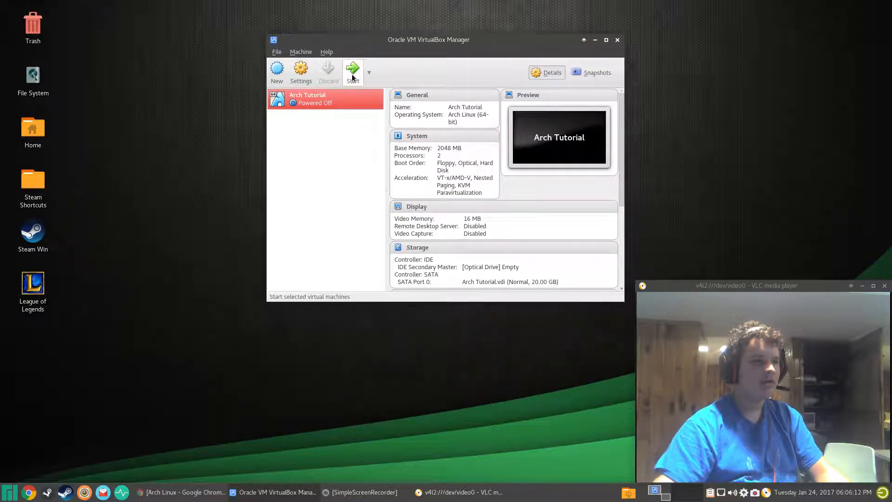
click(352, 74)
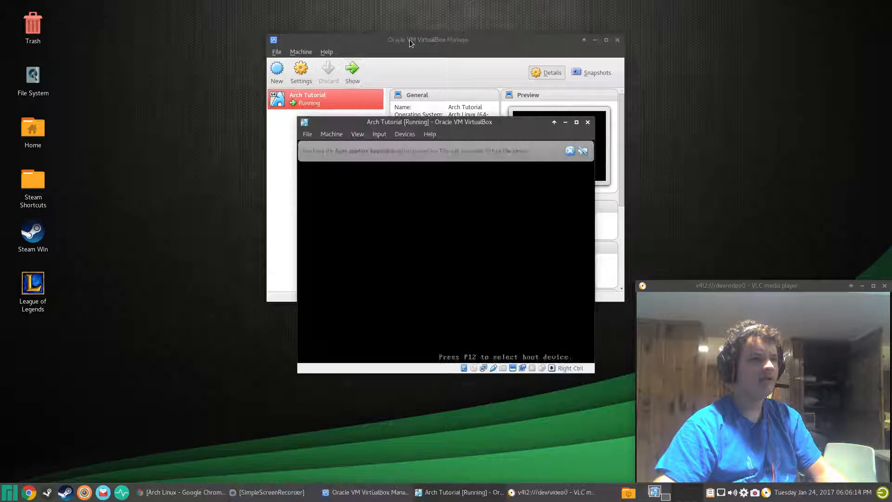
Step: Move the VirtualBox Manager window aside and maximize the running Arch Tutorial machine window
drag(409, 43, 338, 102)
click(515, 98)
drag(520, 125, 464, 2)
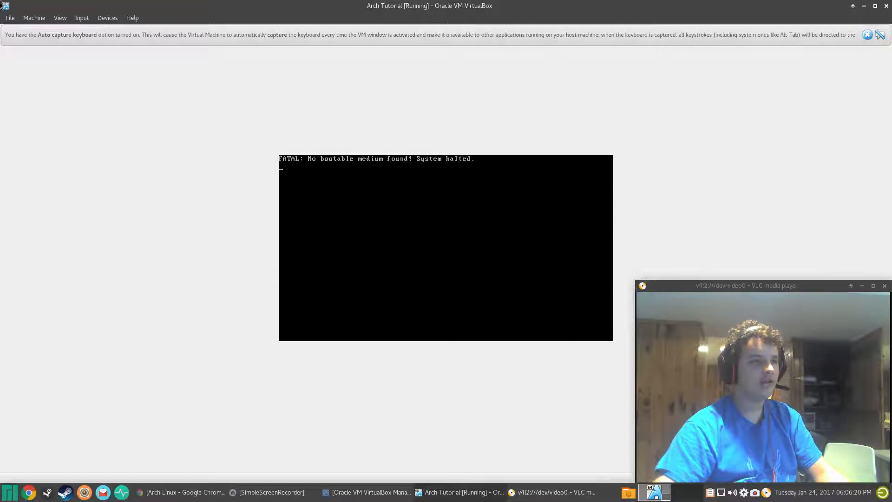
Step: Load the disk image architect.iso from the home Downloads folder into the virtual machine's optical drive
click(36, 23)
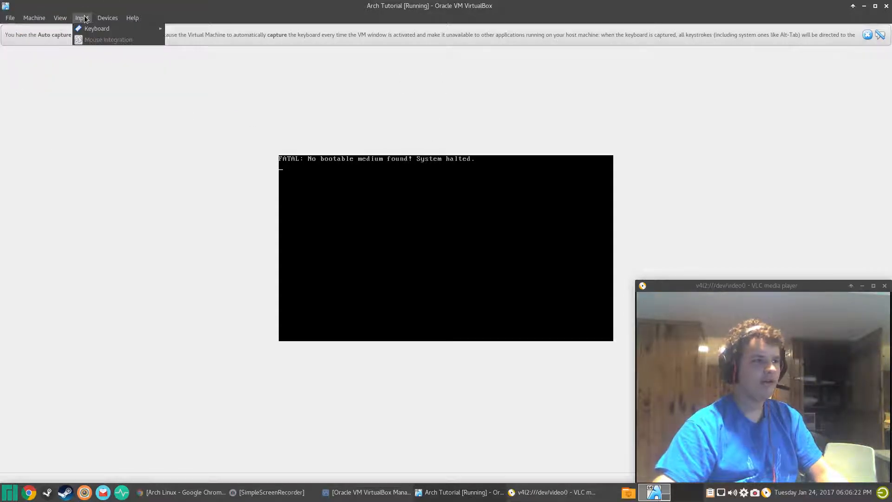
mouse_move(104, 21)
mouse_move(186, 29)
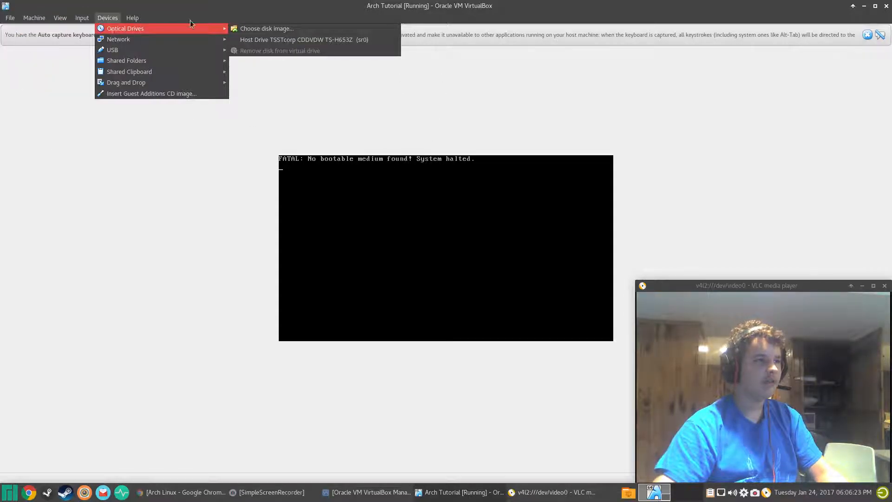
click(252, 30)
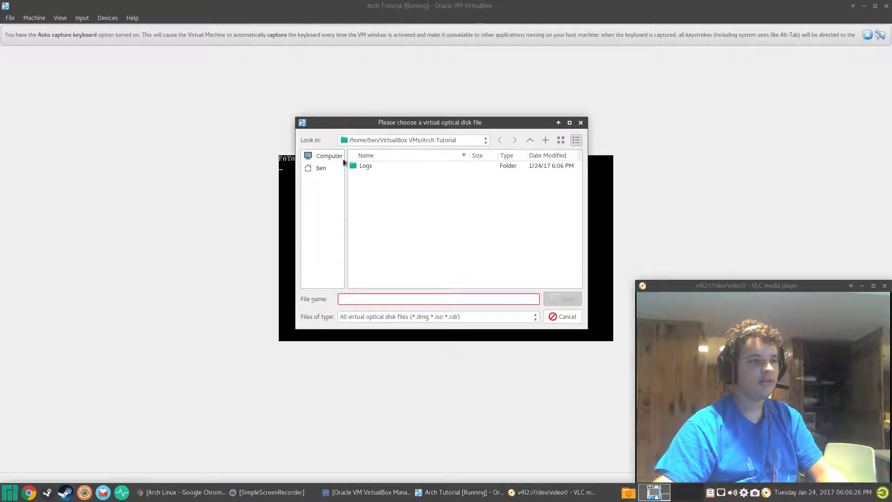
click(530, 140)
click(530, 140)
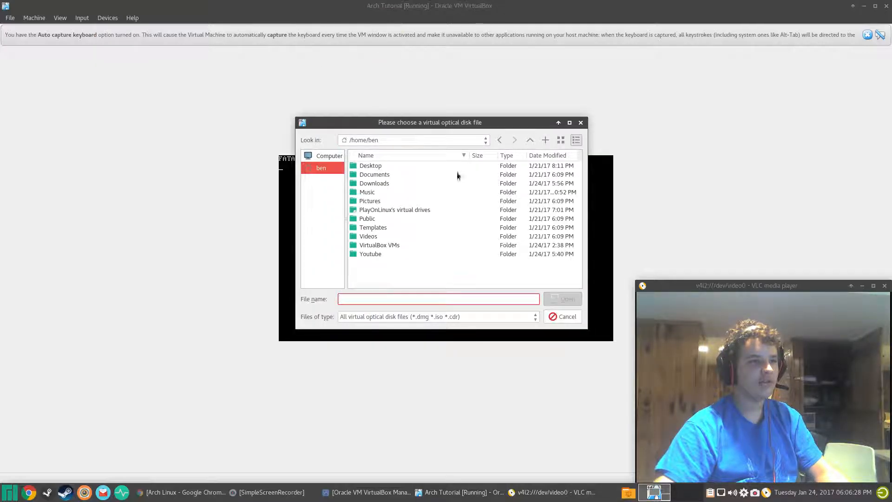
double_click(382, 184)
click(383, 184)
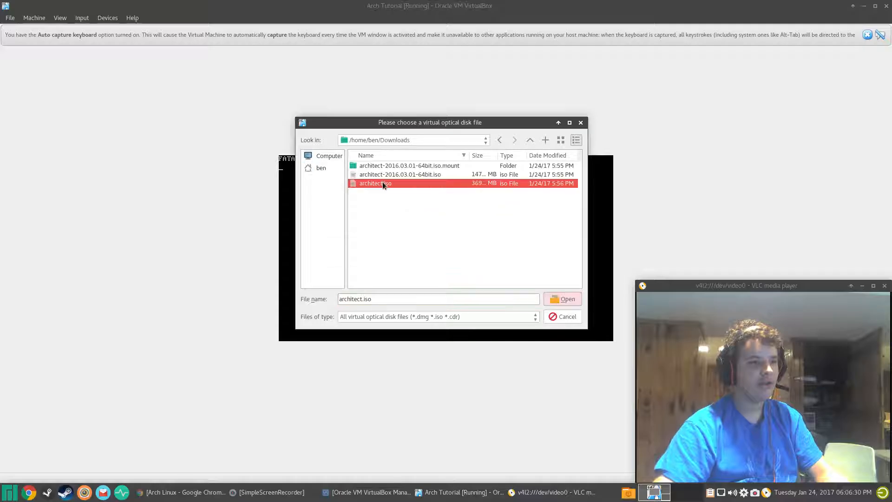
double_click(407, 183)
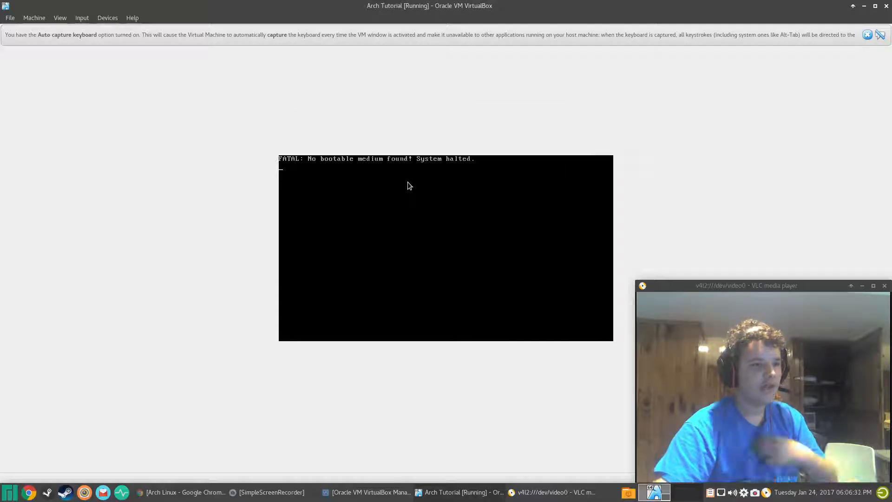
Step: Reset the Arch Tutorial virtual machine and suppress the reset confirmation message from being shown again
click(34, 16)
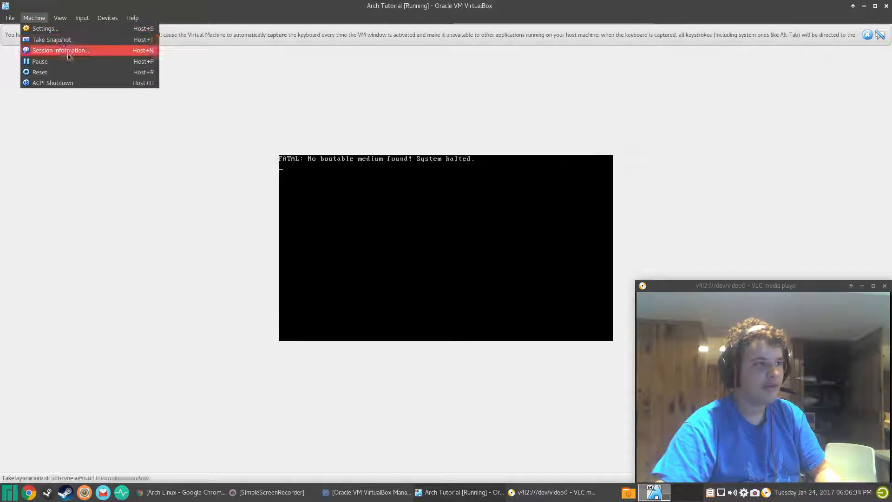
click(63, 74)
click(423, 253)
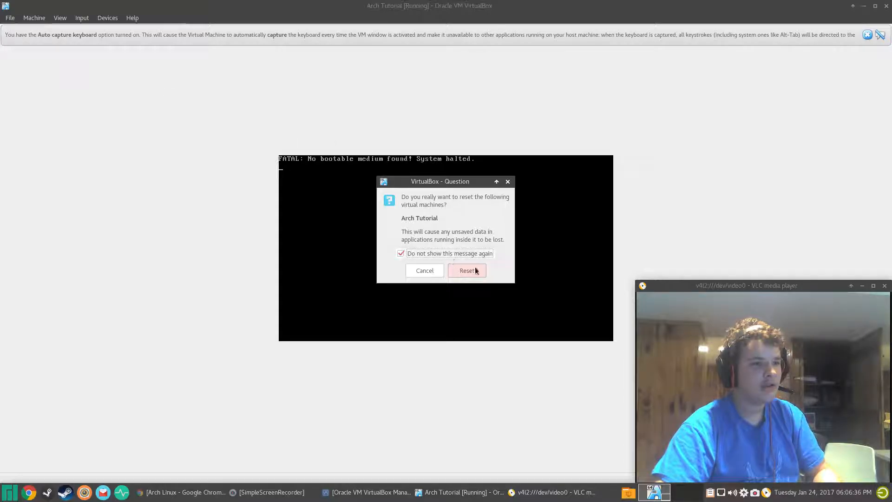
click(478, 272)
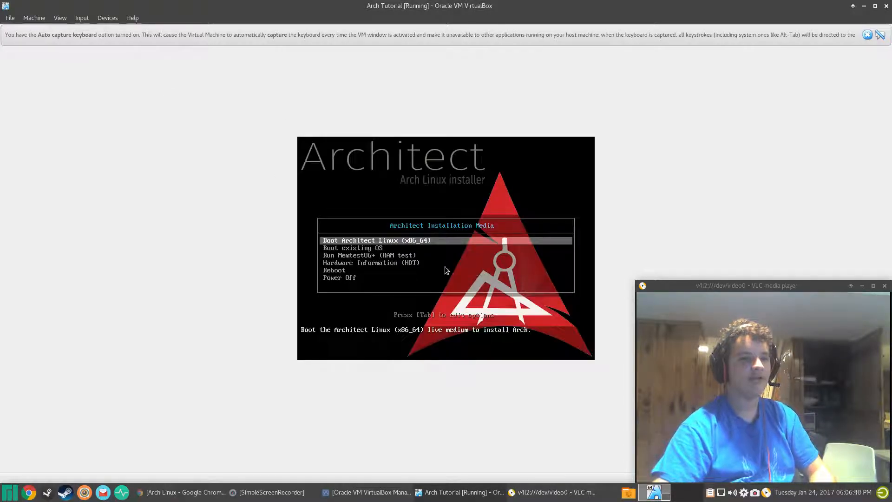
Step: Boot Architect Linux (x86_64) from the installation media and dismiss the mouse integration and keyboard capture notices
key(Return)
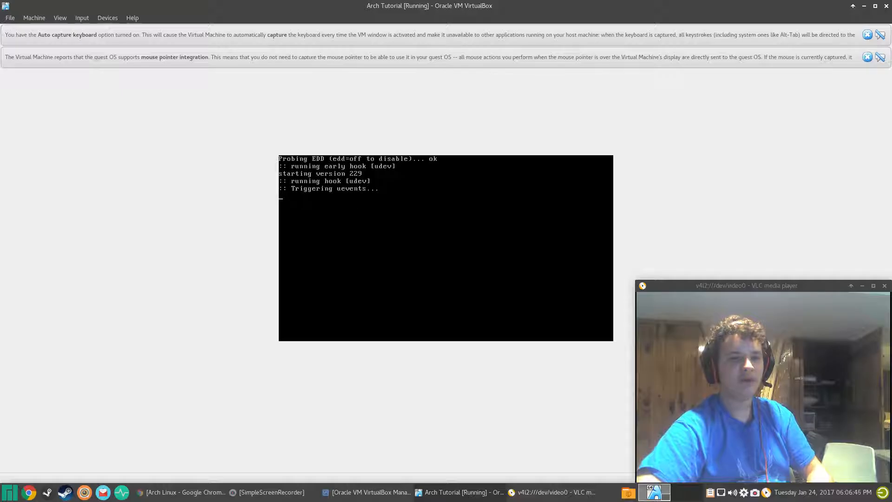
click(868, 57)
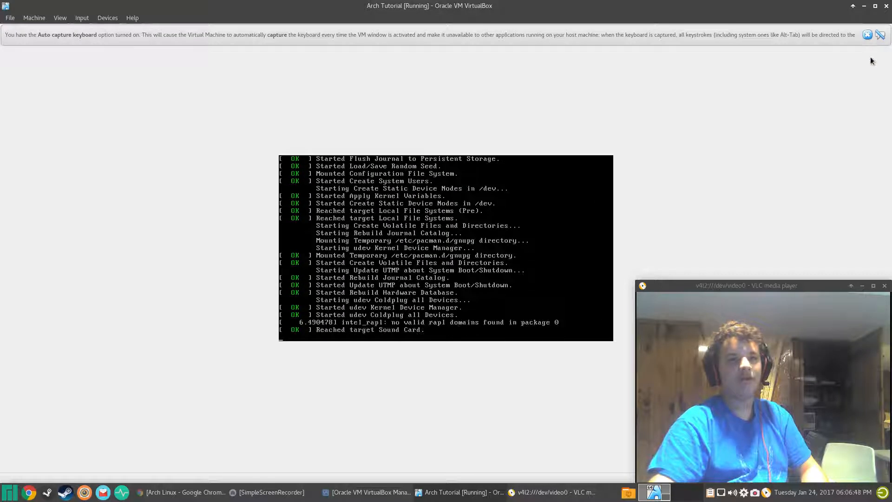
click(867, 35)
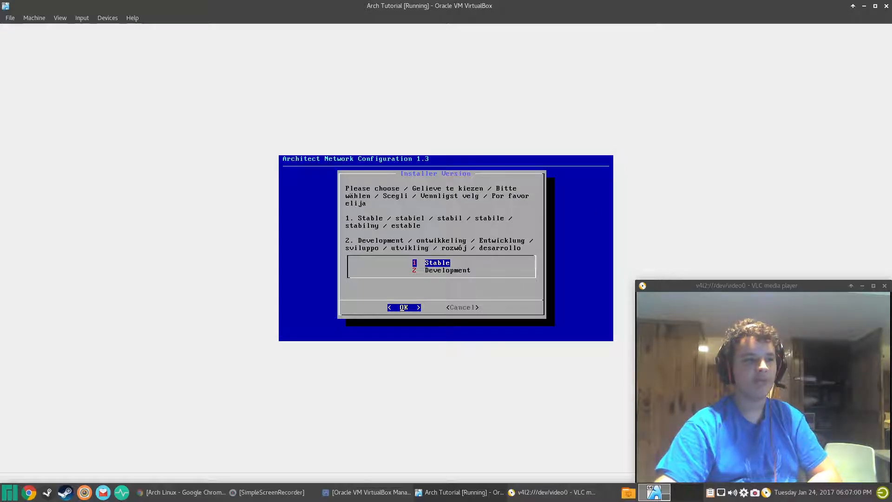
Step: Choose the Stable installer version and English as the installer language, and accept the welcome message
key(Down)
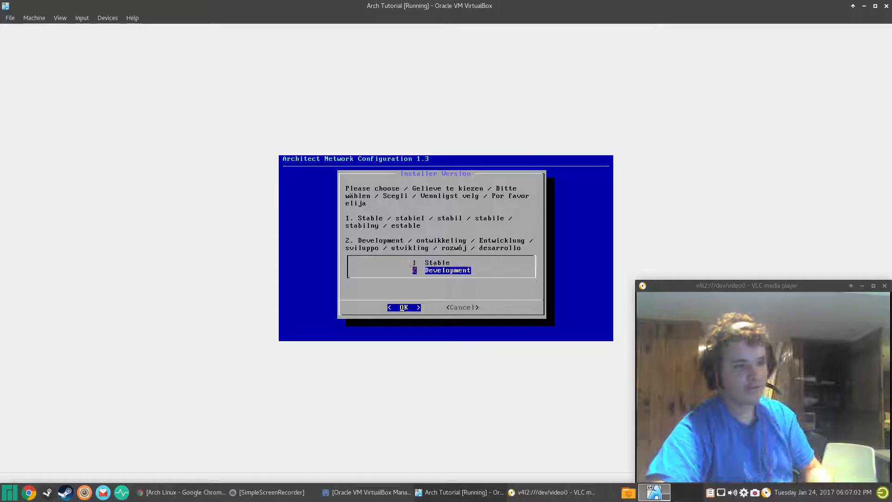
key(Up)
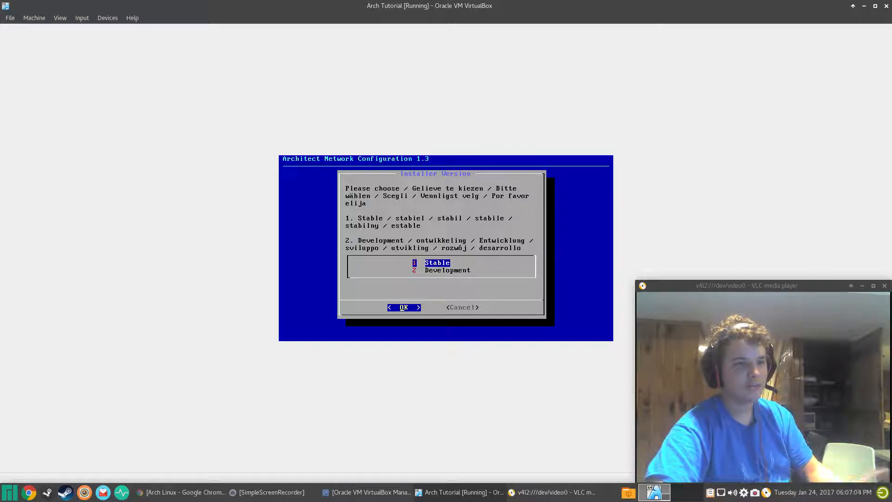
key(Return)
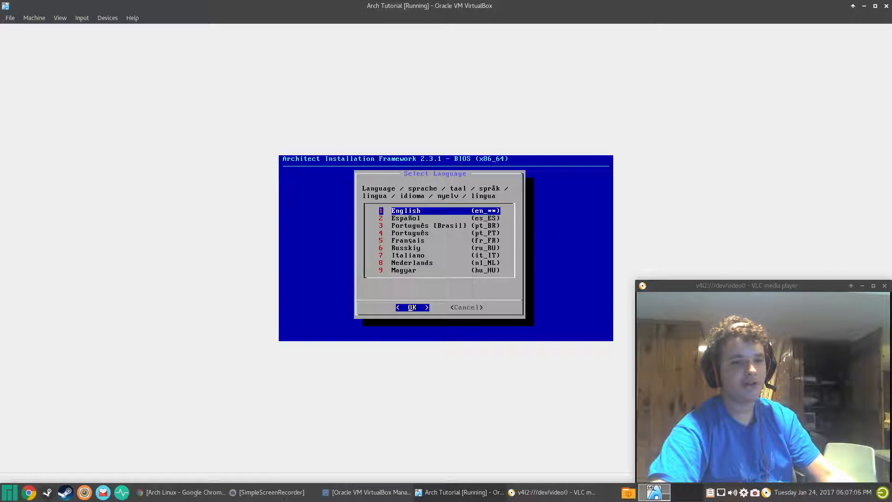
key(Return)
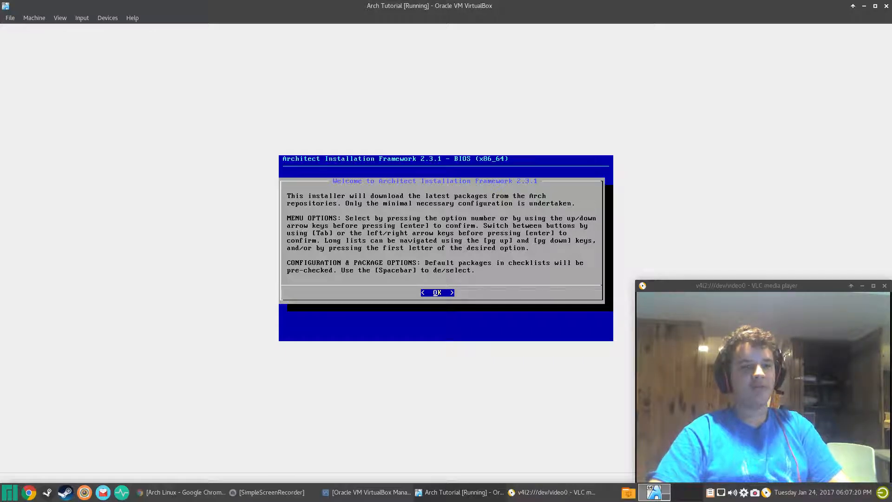
key(Return)
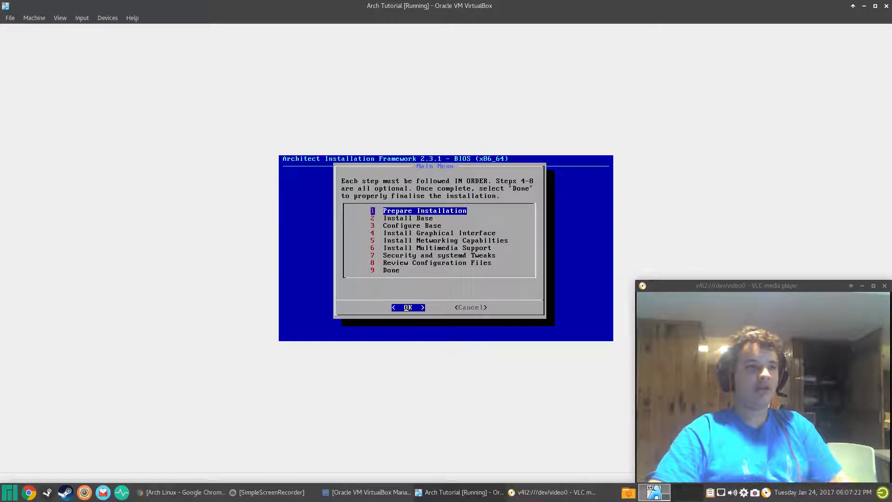
Step: In Prepare Installation, set the virtual console keymap to us
key(Return)
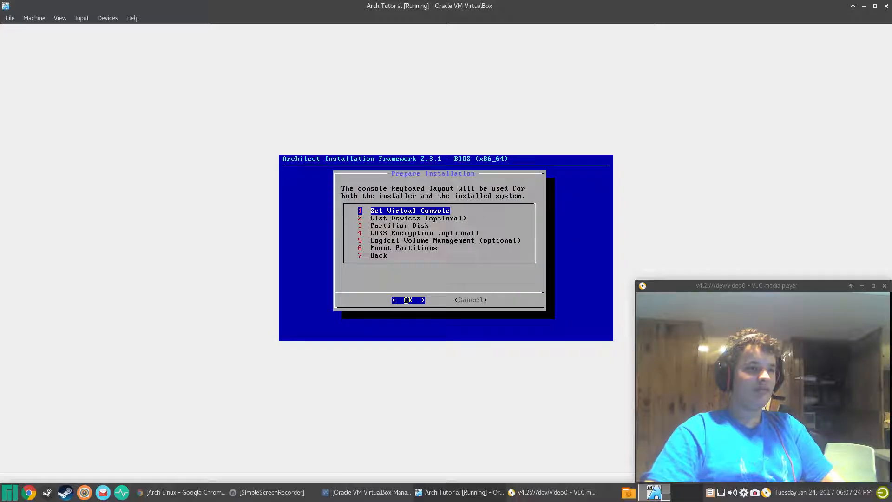
key(Return)
key(u)
key(u)
key(u)
key(u)
key(u)
key(u)
key(u)
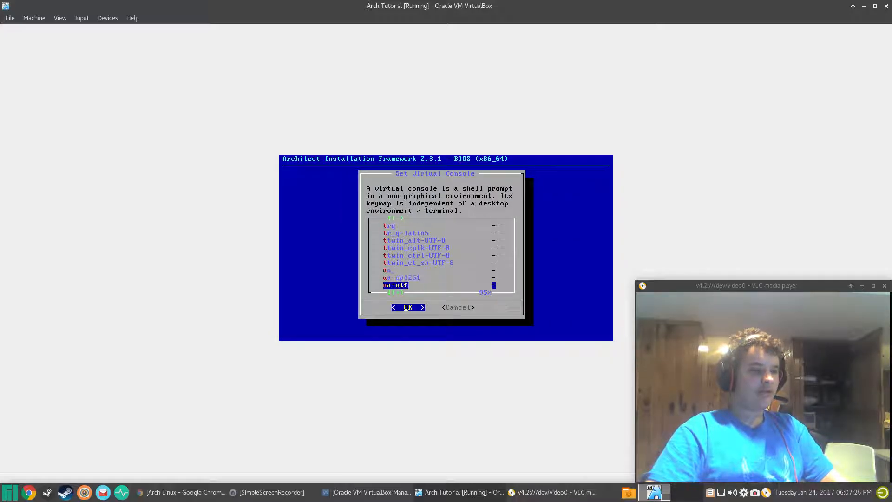
key(u)
key(u)
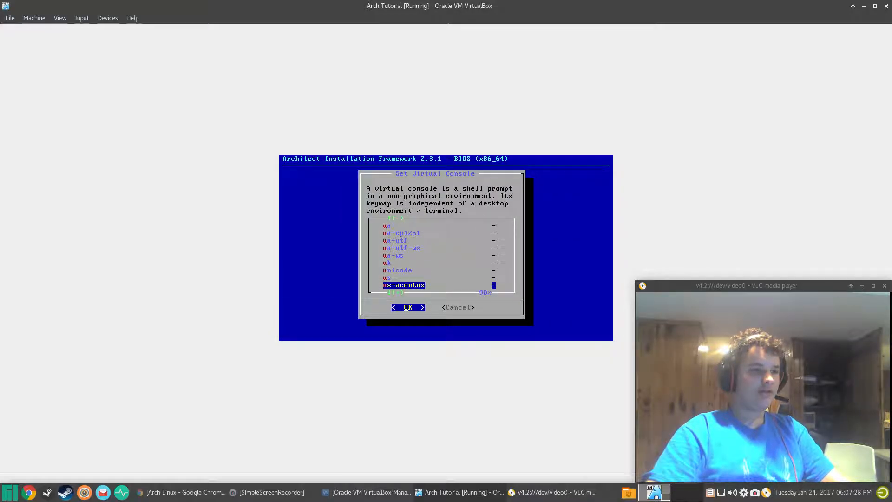
key(Up)
key(Return)
key(Return)
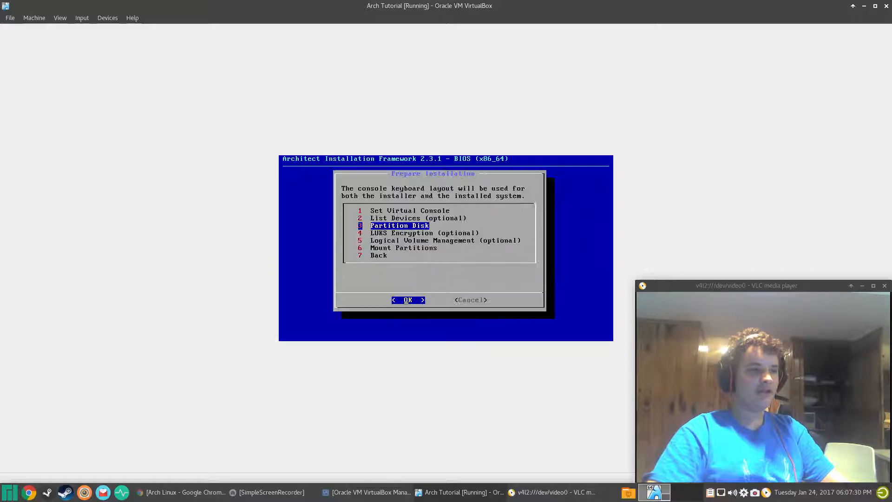
Step: Partition the virtual machine's disk with the Automatic Partitioning option and confirm it
key(Return)
key(Return)
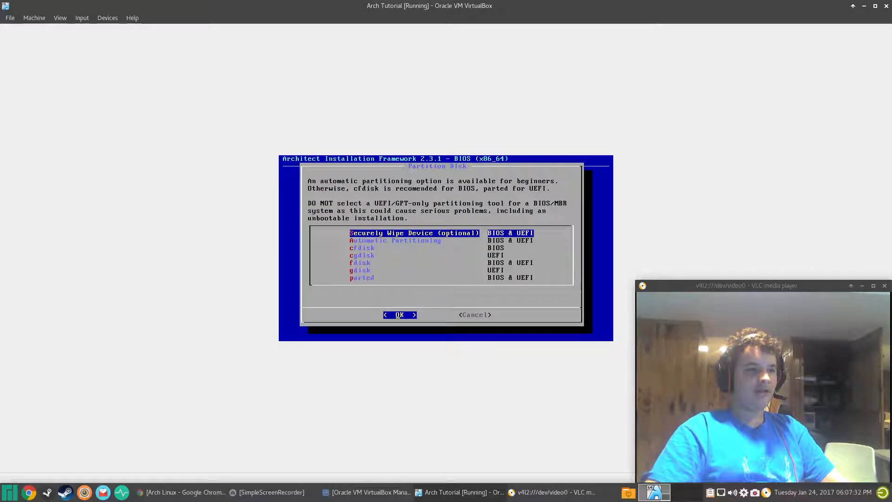
key(Down)
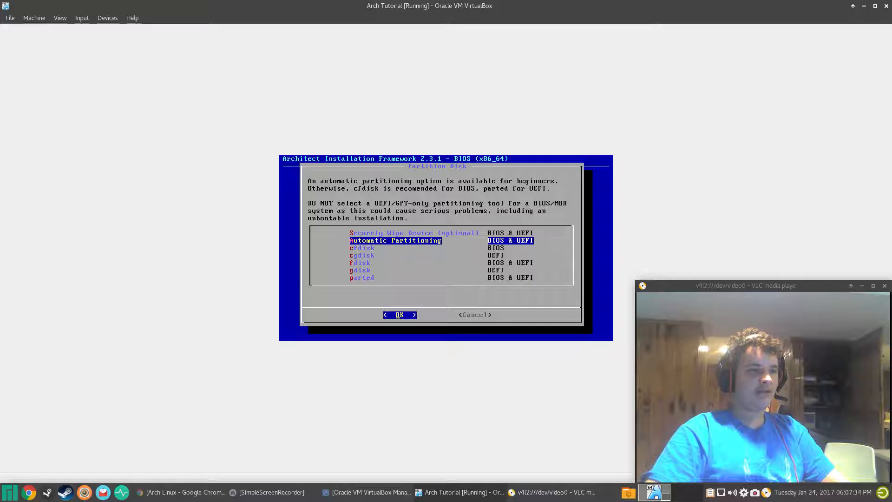
key(Return)
key(Return)
key(Return)
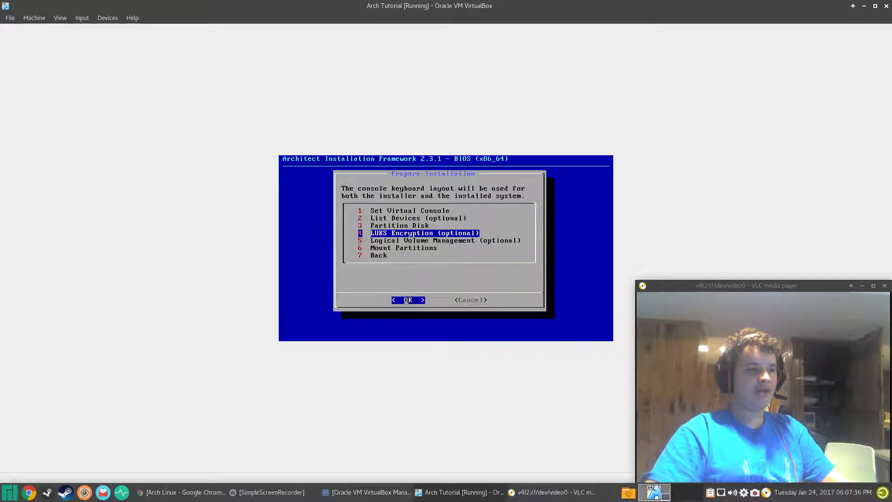
Step: Try to mount /dev/sda2 as the root partition with Skip / None as the filesystem choice
key(Down)
key(Down)
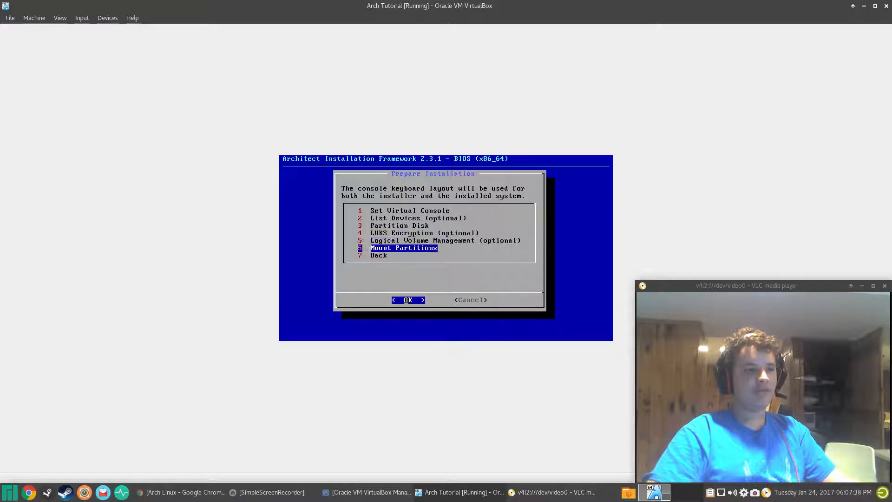
key(Return)
key(Return)
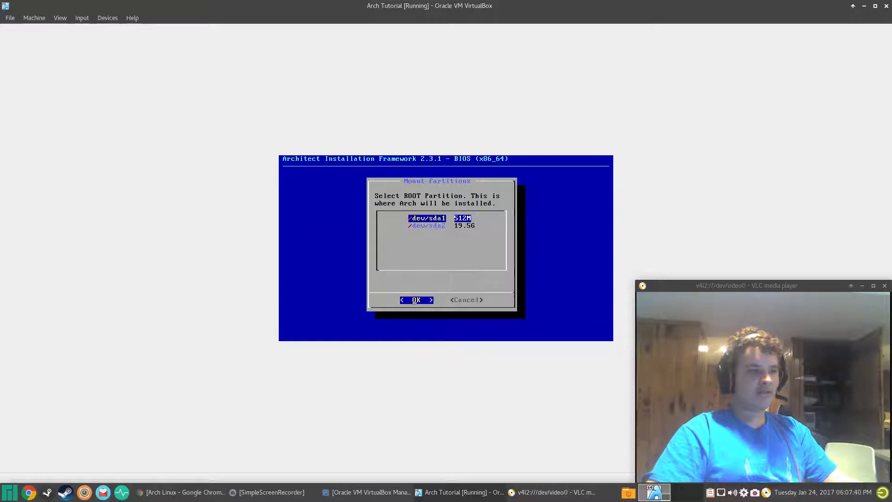
key(Down)
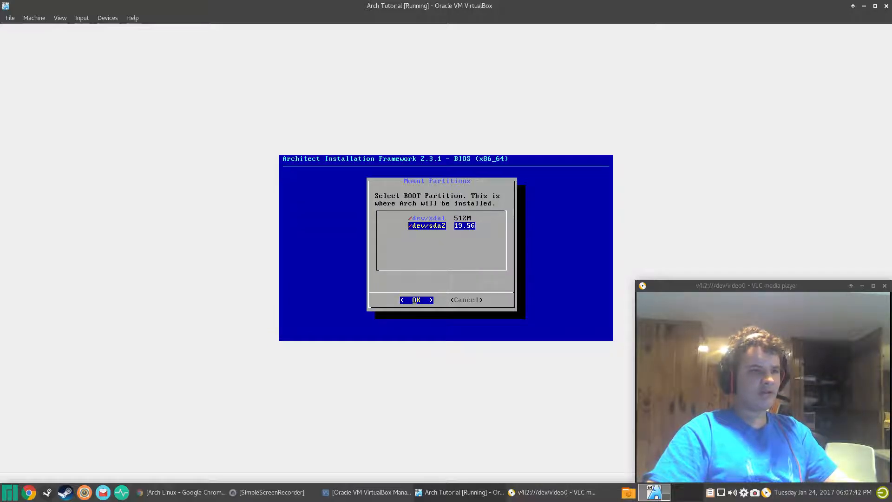
key(Return)
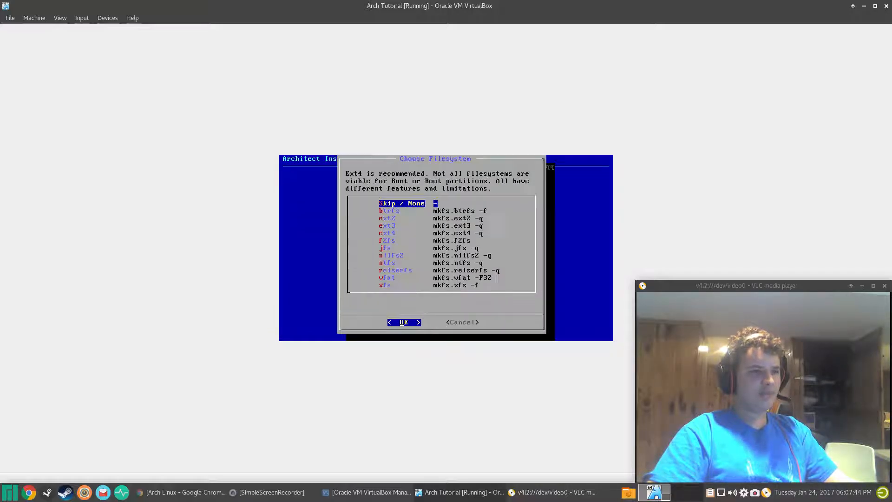
key(Return)
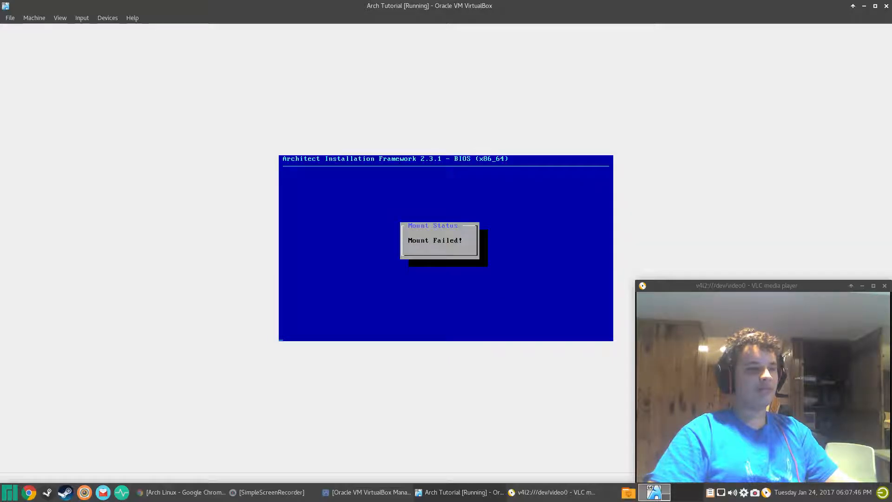
key(Return)
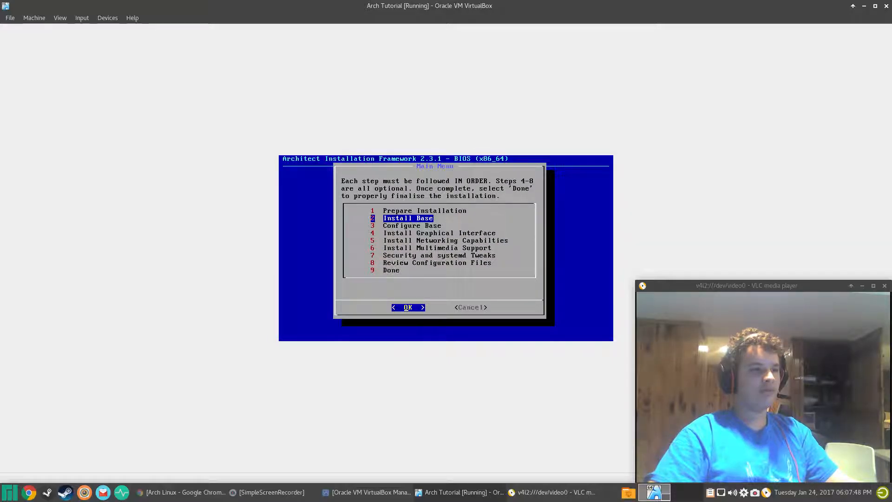
Step: Reopen Mount Partitions in Prepare Installation and choose /dev/sda2 as the root partition
key(Up)
key(Return)
key(Up)
key(Return)
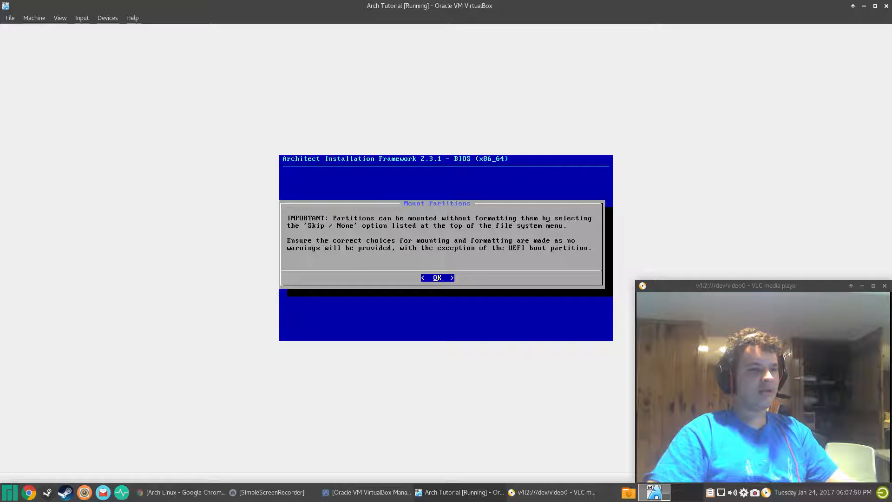
key(Return)
key(Down)
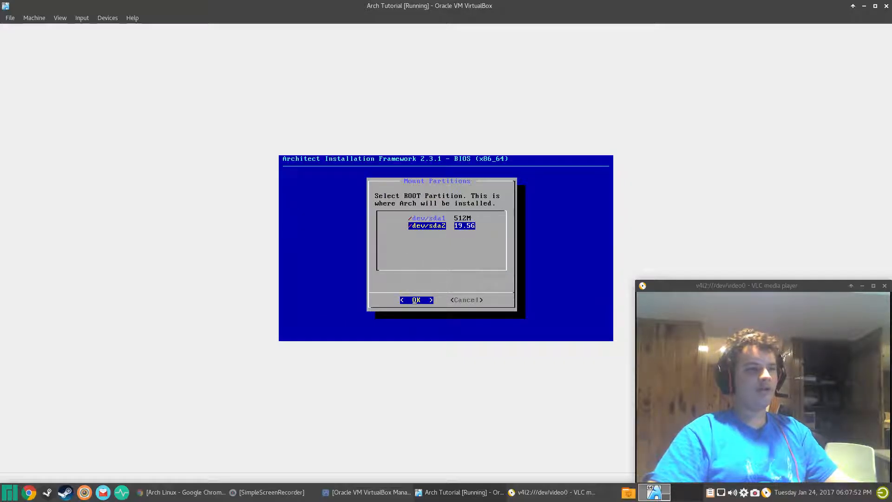
key(Return)
Step: Format the root partition as ext4 and accept it without any extra mount options
key(Down)
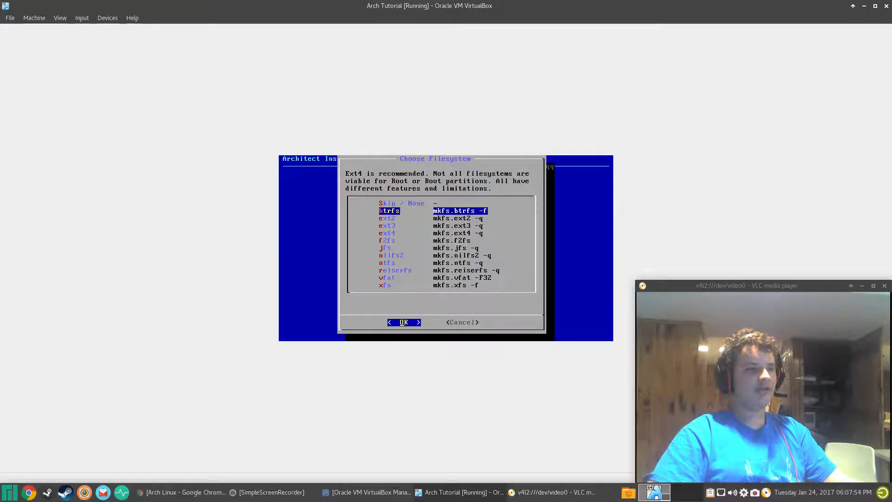
key(Down)
key(Down)
key(Down)
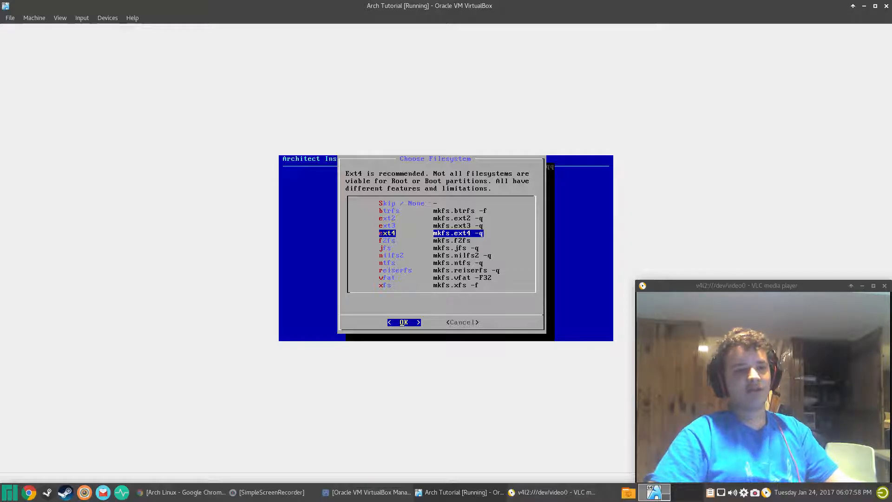
key(Return)
key(Return)
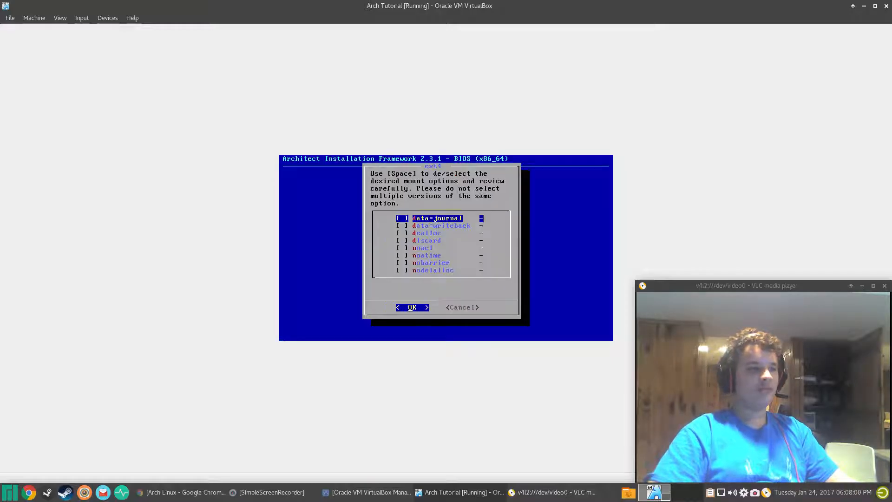
key(Return)
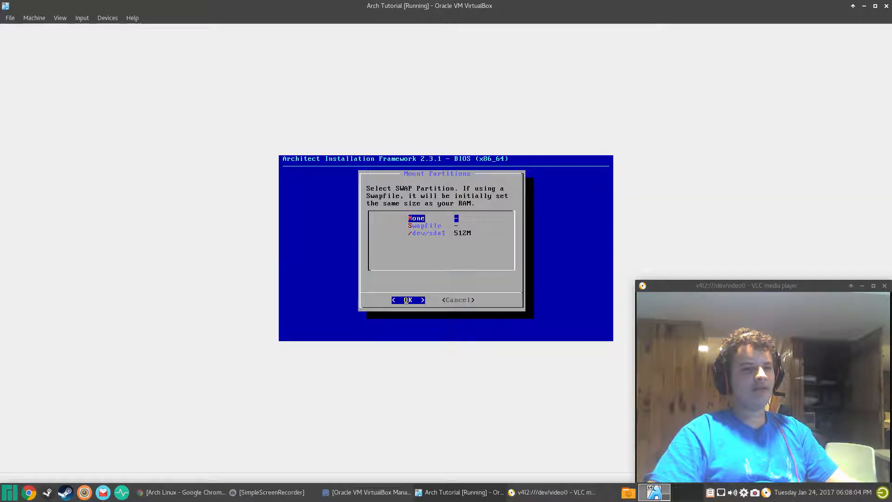
Step: Use a 2005M swapfile for swap and select /dev/sda1 as an additional partition to mount
key(Down)
key(Return)
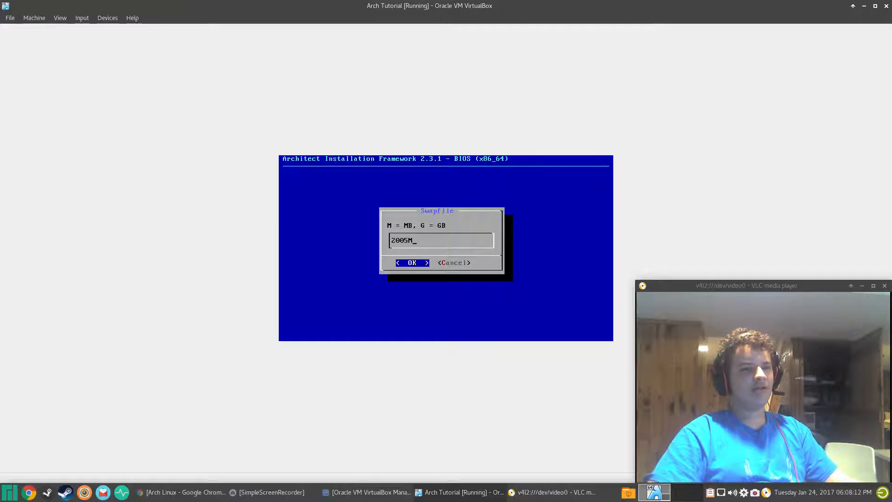
key(Return)
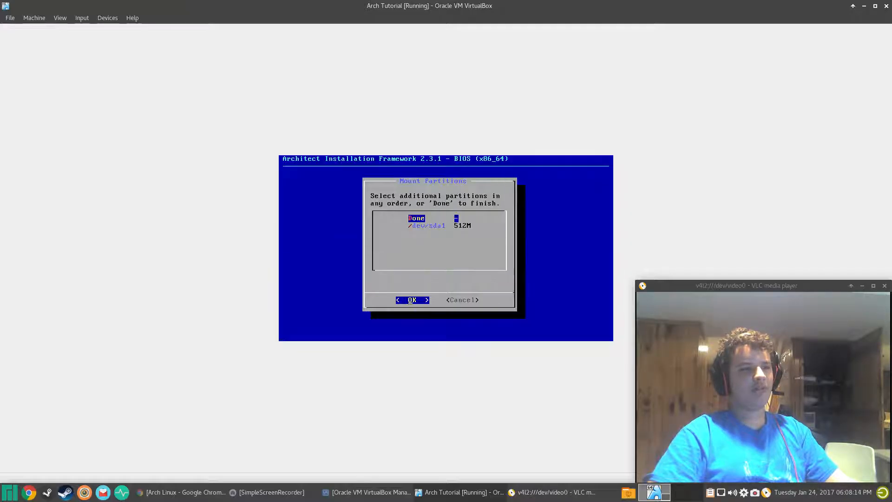
key(Down)
key(Return)
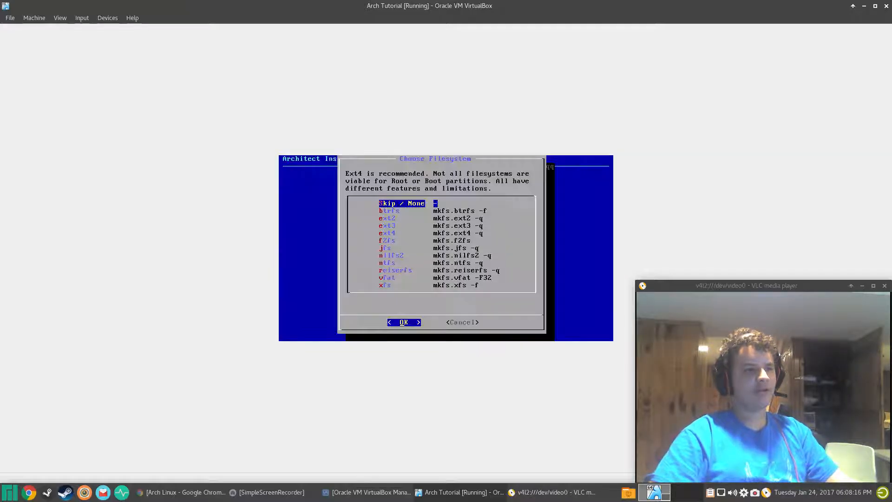
Step: Look through the filesystem choices offered for /dev/sda1
key(Down)
key(Down)
key(Down)
key(Down)
key(Down)
key(Down)
key(Down)
key(Down)
key(Down)
key(Down)
key(Down)
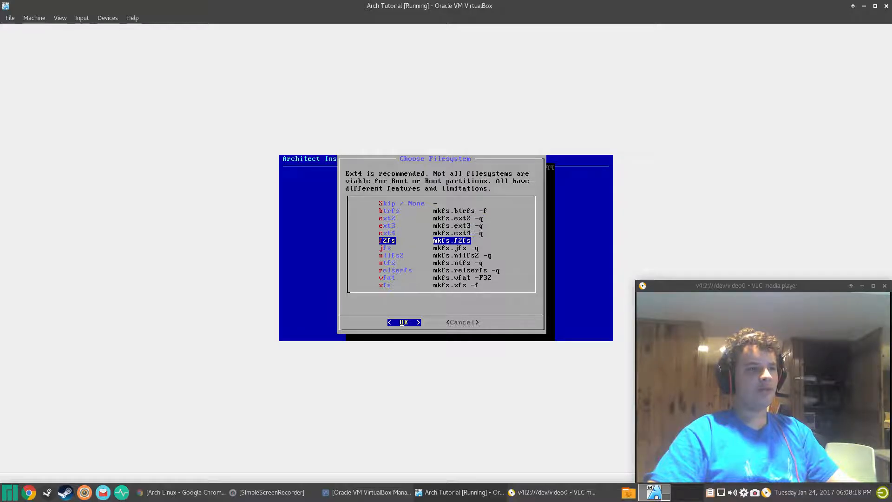
key(Up)
key(Up)
key(Up)
key(Up)
key(Up)
key(Up)
key(Up)
key(Up)
key(Up)
key(Up)
key(Up)
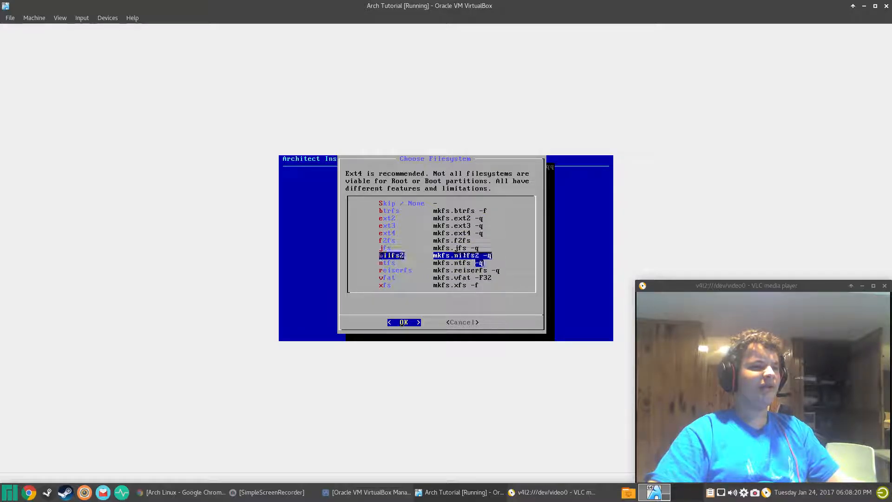
key(Down)
key(Down)
key(Down)
key(Down)
key(Down)
key(Down)
key(Down)
key(Down)
key(Down)
key(Up)
key(Up)
key(Up)
key(Up)
key(Up)
key(Up)
key(Up)
key(Up)
key(Up)
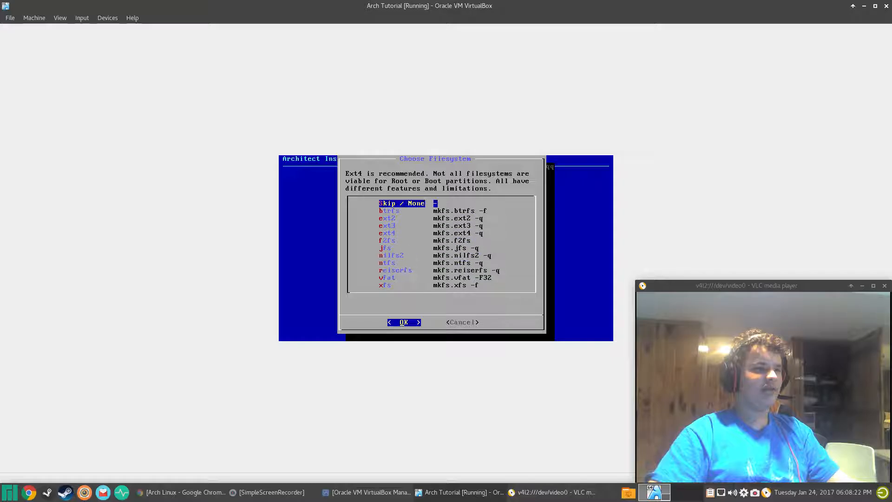
Step: Choose ext4 as the filesystem for /dev/sda1 and confirm the formatting
key(Down)
key(Down)
key(Down)
key(Down)
key(Down)
key(Down)
key(Down)
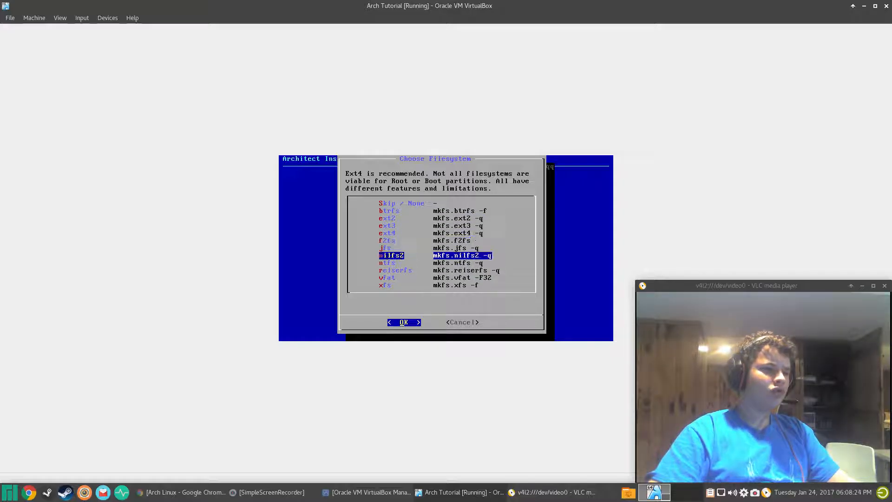
key(Up)
key(Up)
key(Up)
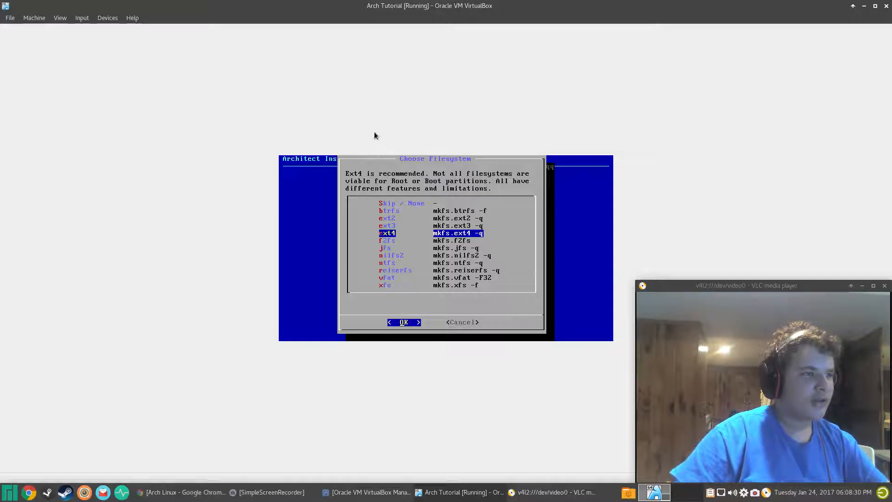
click(331, 128)
click(473, 298)
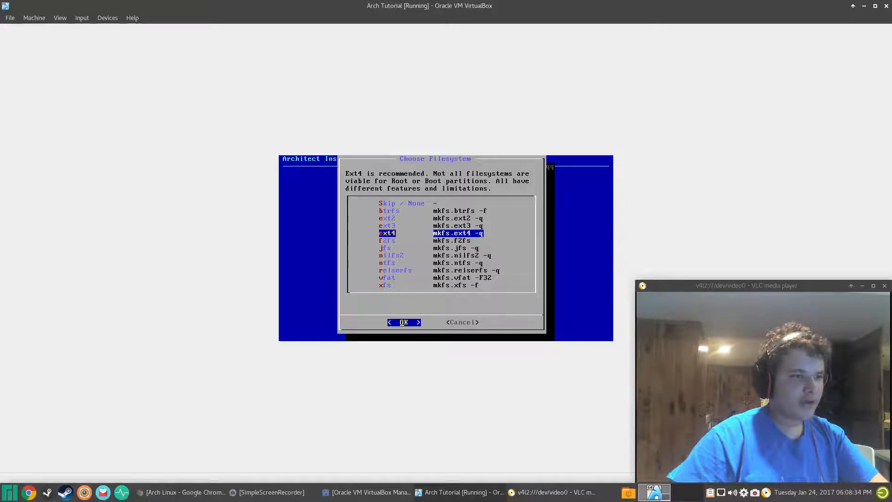
mouse_move(817, 285)
mouse_down()
mouse_move(579, 354)
mouse_move(623, 293)
mouse_move(771, 280)
mouse_move(816, 286)
mouse_up()
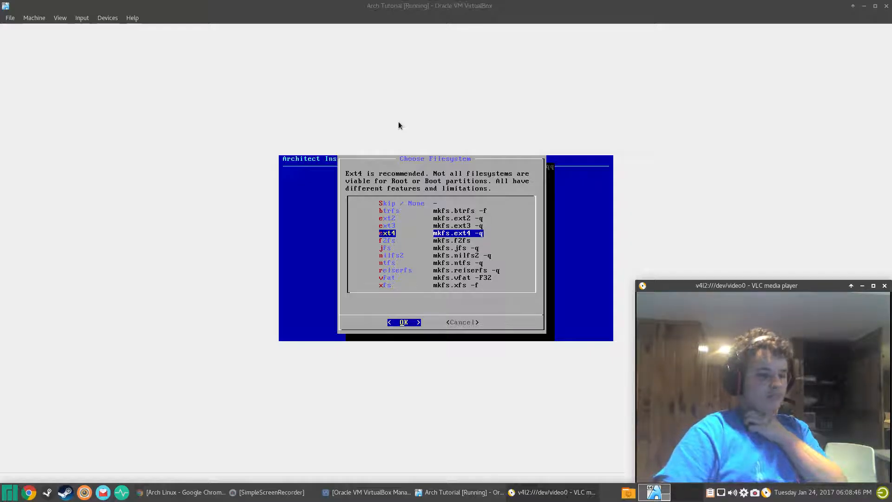
click(406, 135)
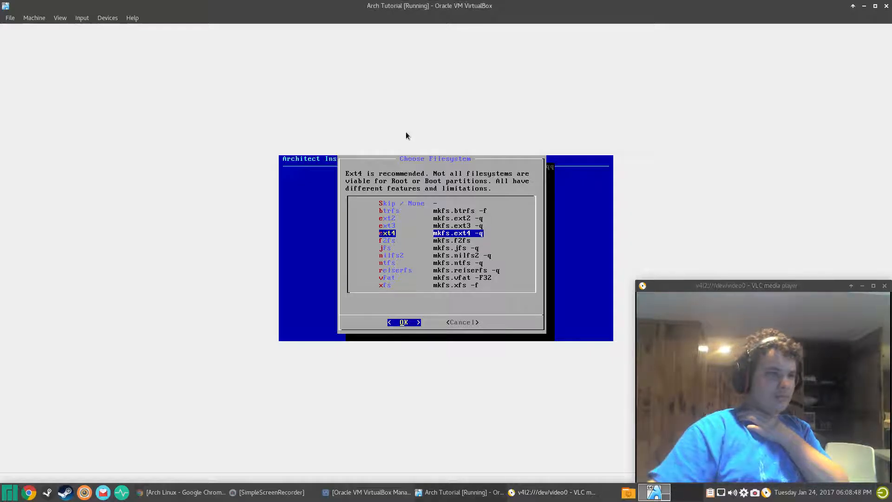
key(Return)
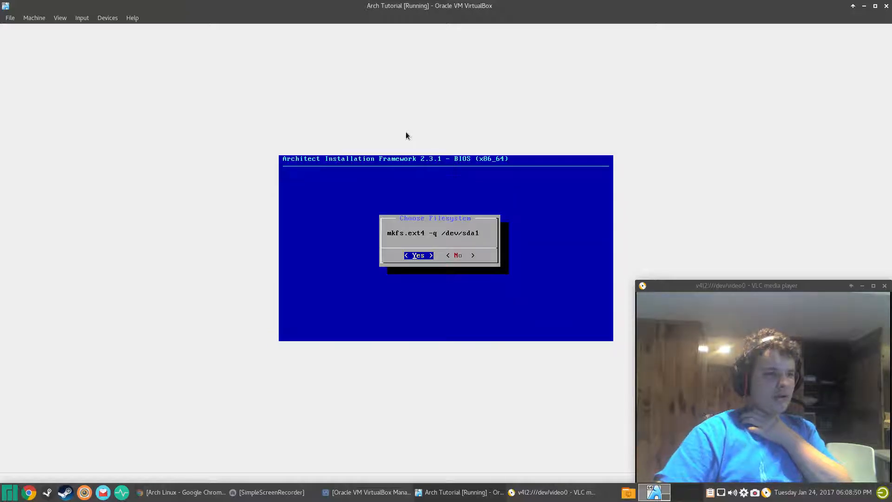
key(Return)
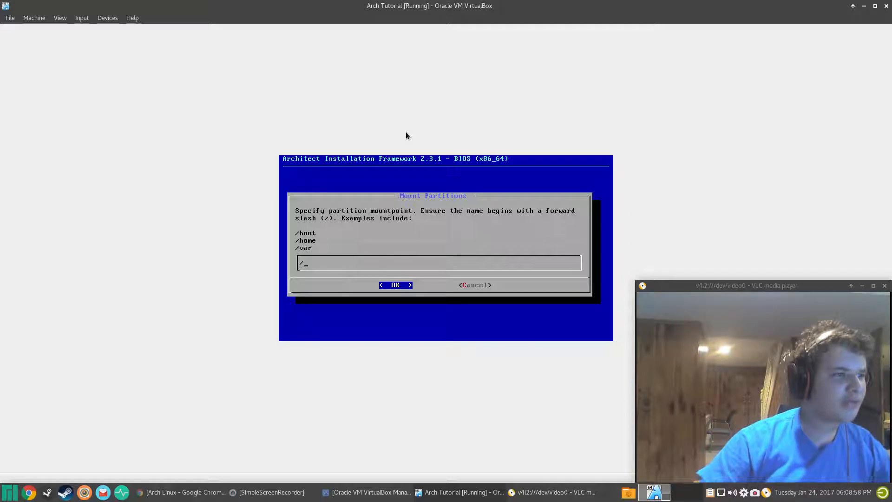
Step: Mount /dev/sda1 at /boot without selecting any extra mount options
key(Return)
key(Return)
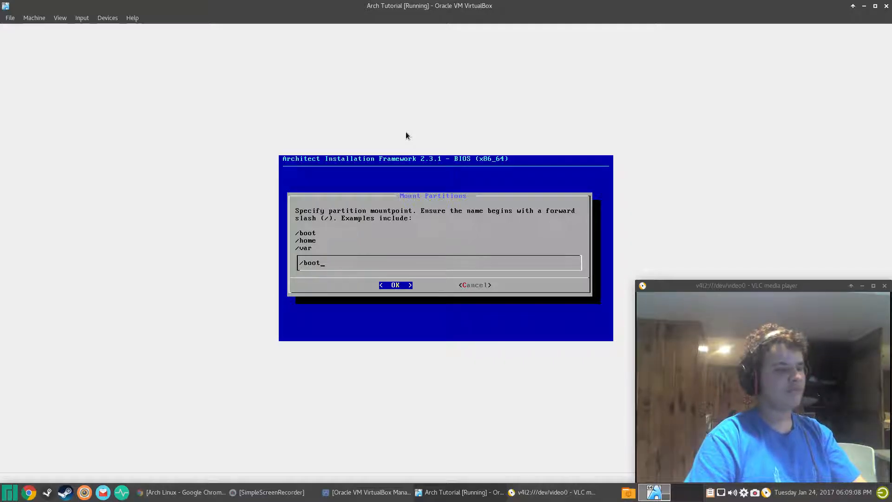
key(Return)
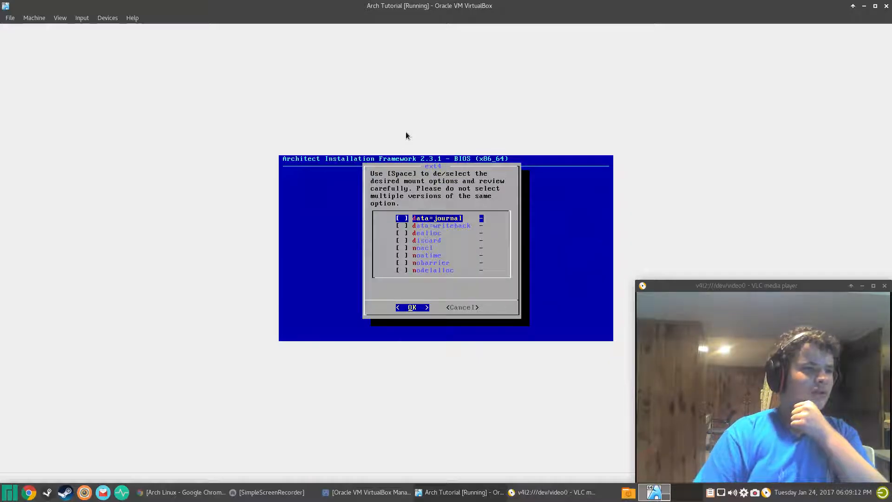
key(Return)
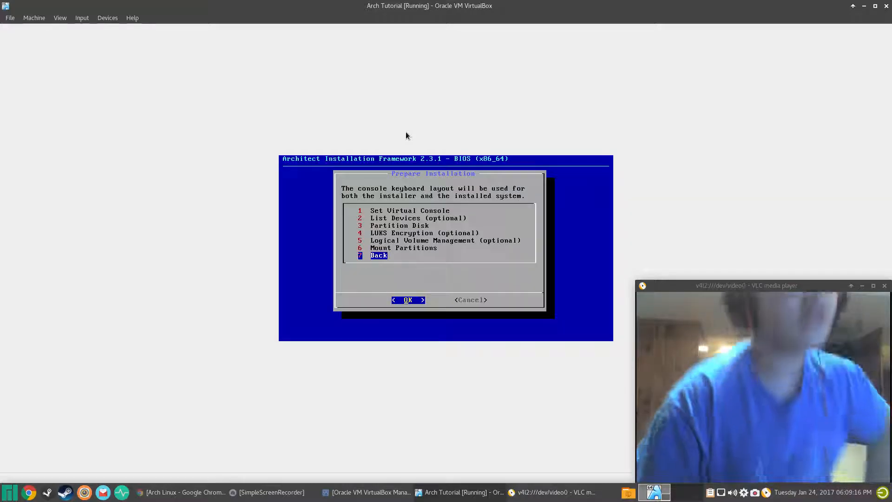
Step: Leave Prepare Installation and, under Install Base, generate a mirrorlist for the United States
key(Return)
key(Return)
key(Return)
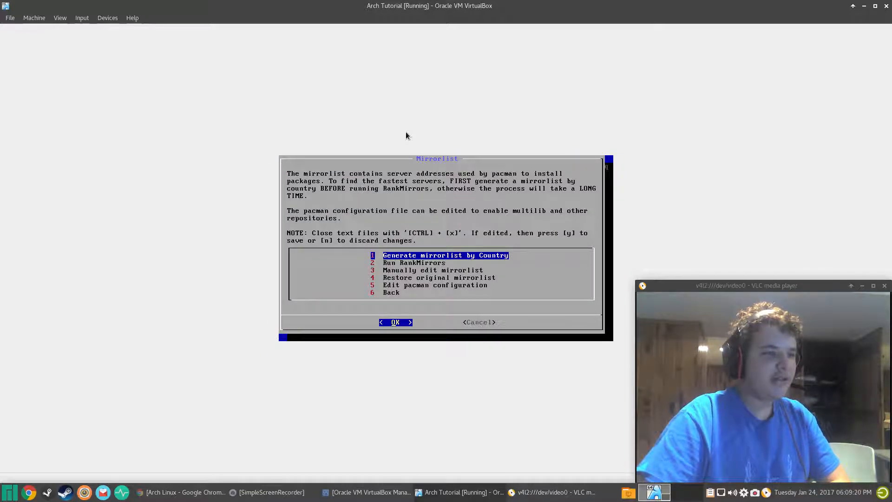
key(Return)
key(u)
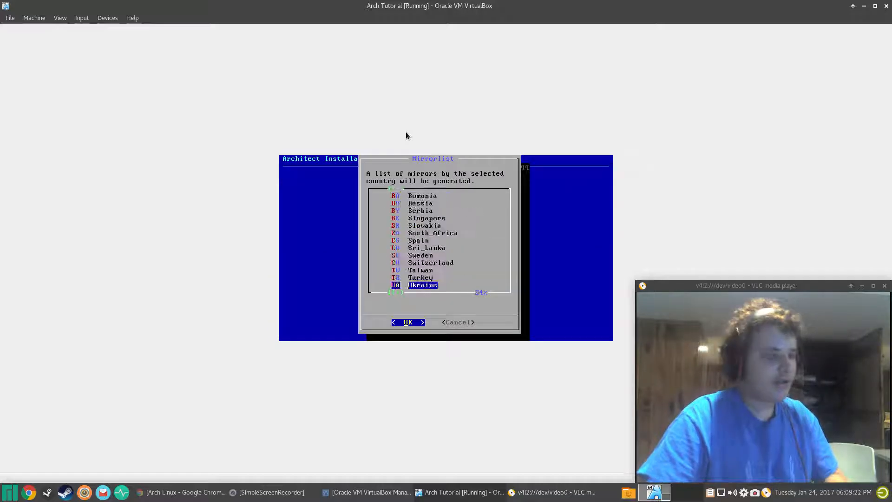
key(u)
key(Return)
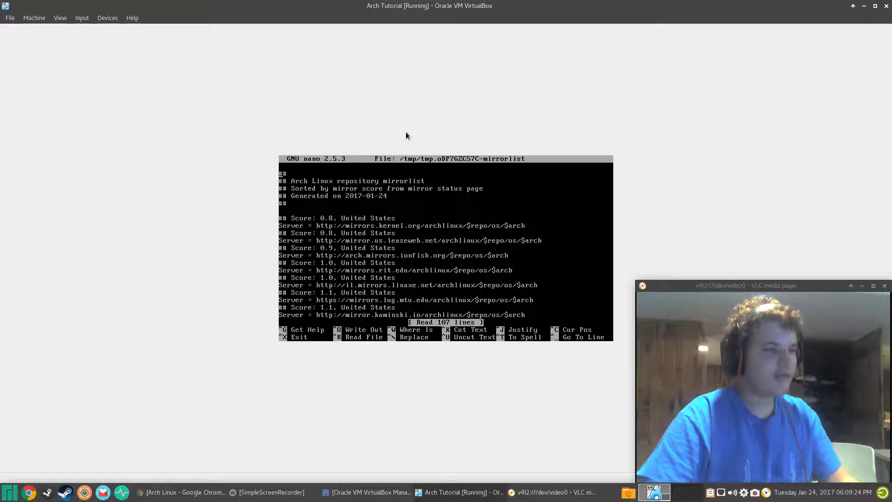
Step: Close the mirrorlist file, accept the generated list for the installer, and run RankMirrors
key(ctrl+x)
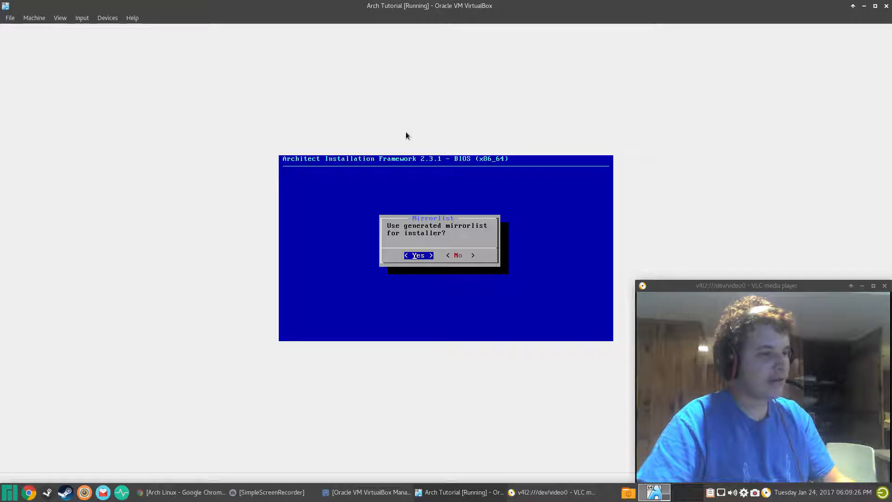
key(Return)
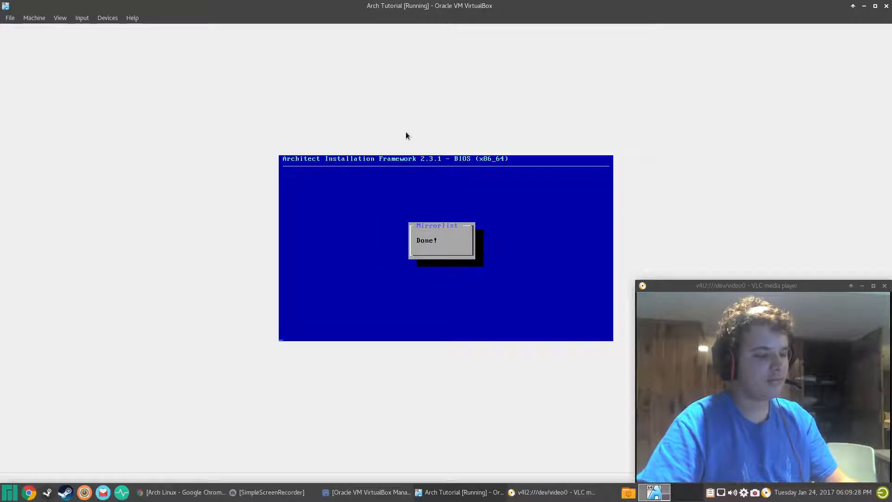
key(Down)
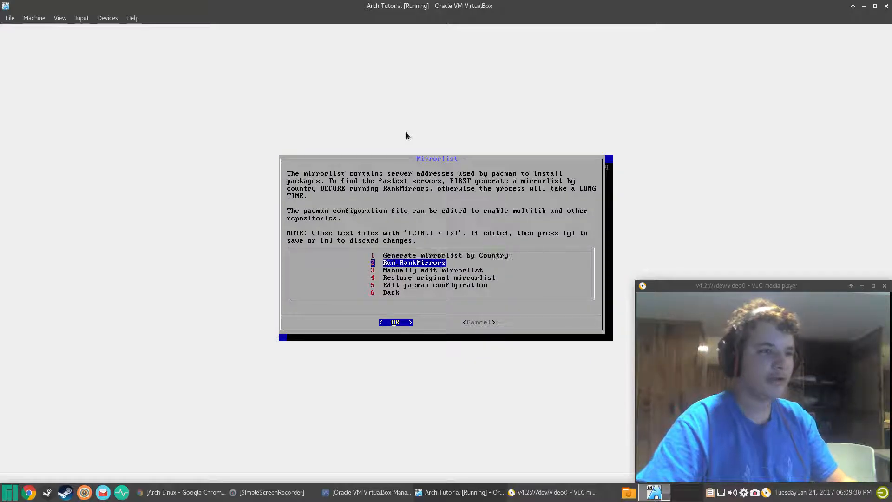
key(Return)
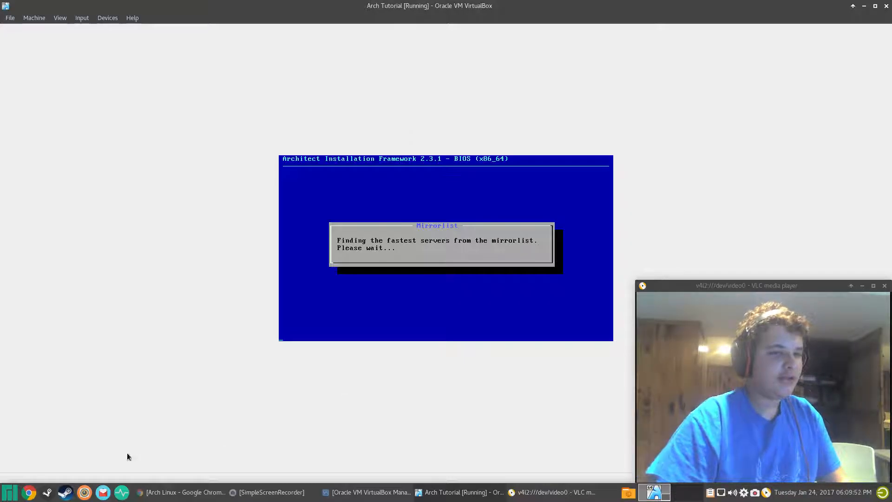
Step: Switch to Chrome to view the AUR home page and its package search, and return to the virtual machine
click(182, 492)
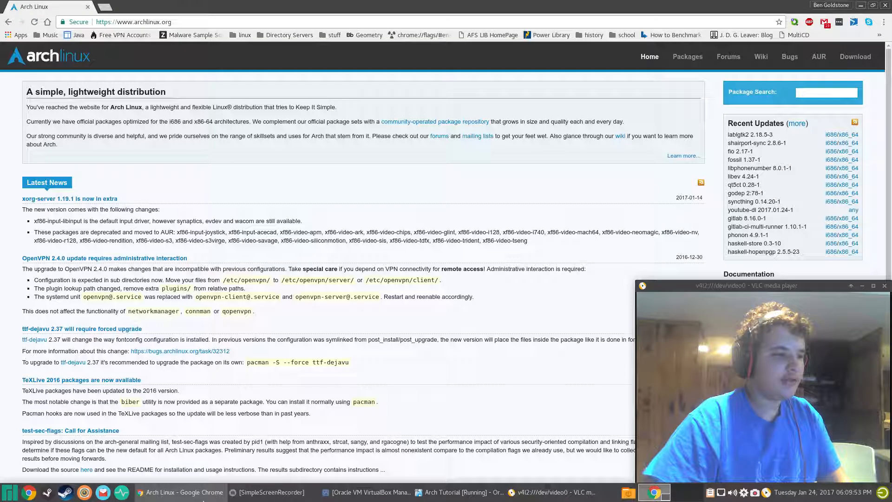
click(813, 59)
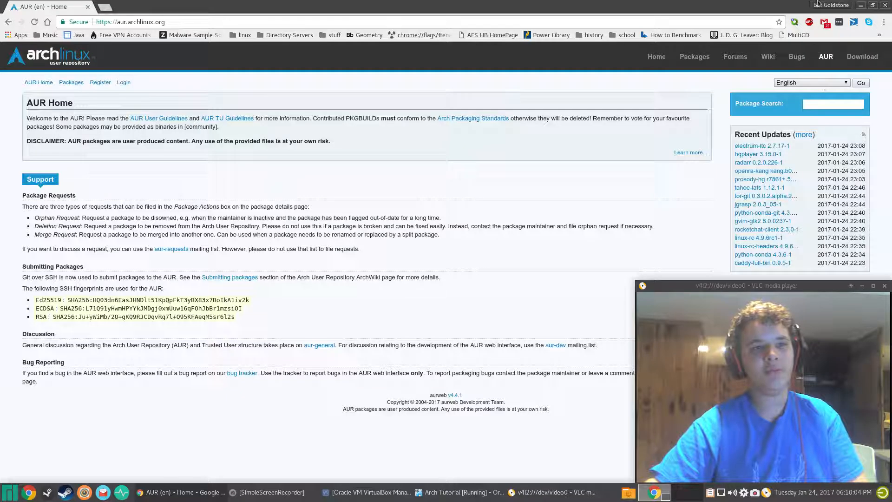
click(807, 104)
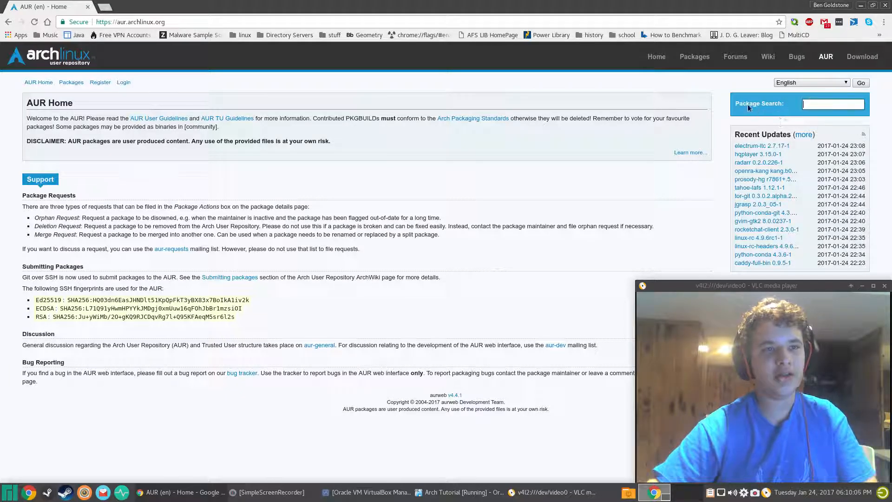
drag(734, 102, 797, 108)
click(800, 105)
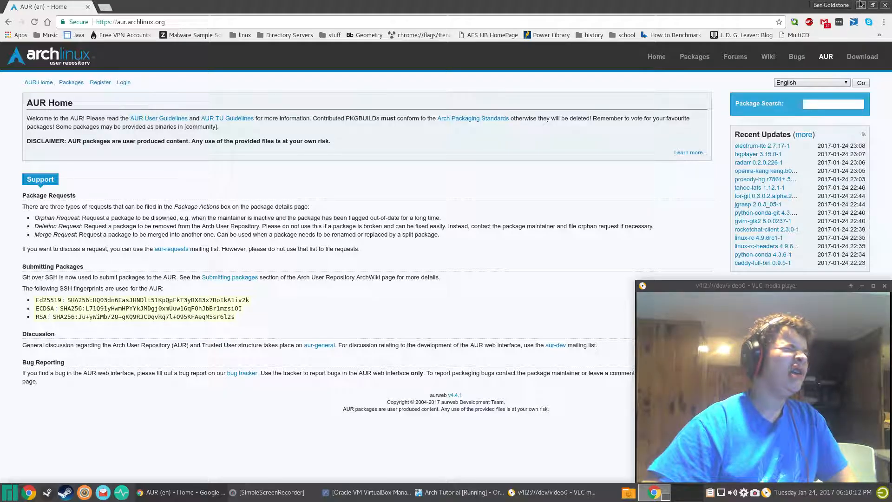
click(861, 4)
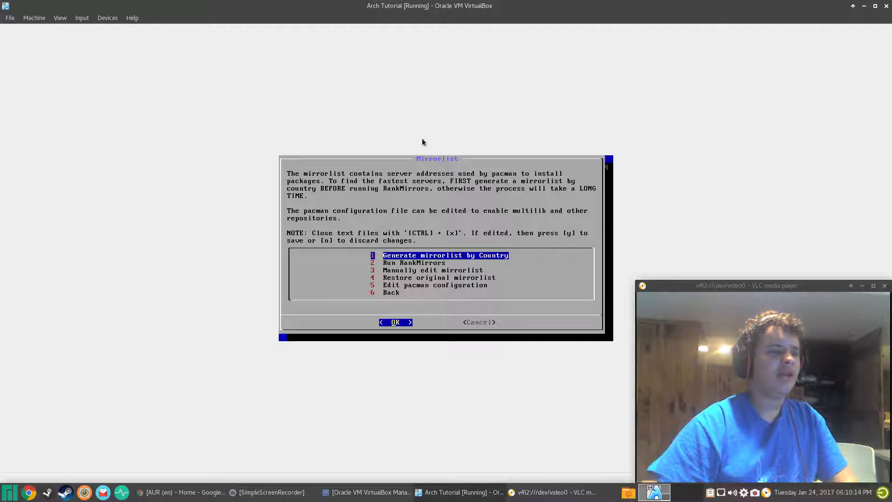
Step: Leave the mirrorlist configuration and refresh the pacman keys under Install Base
key(Down)
key(Down)
key(Down)
key(Down)
key(Down)
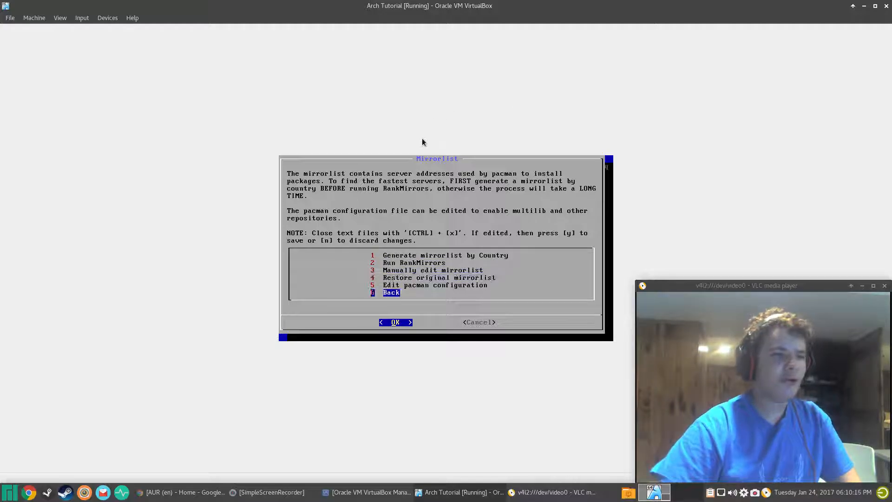
key(Return)
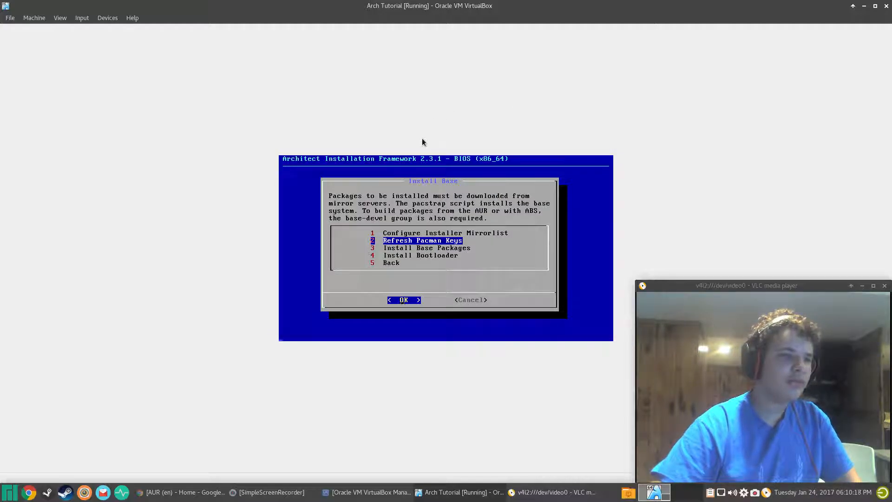
key(Return)
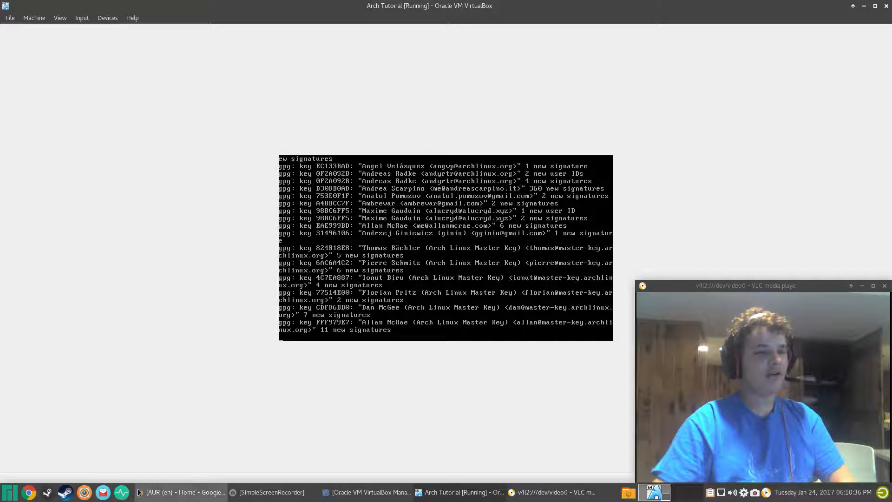
Step: Close the Chrome window on the host and search the AUR for skype in Add/Remove Software
click(181, 492)
click(885, 5)
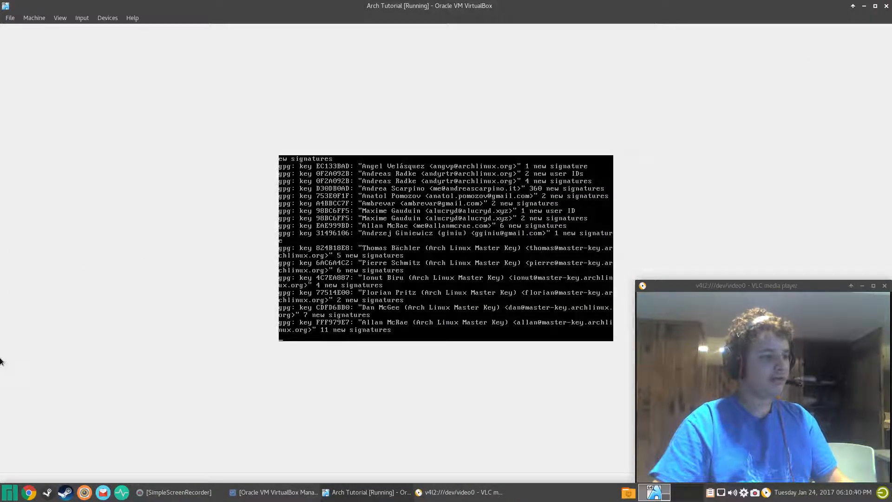
click(10, 491)
text(add)
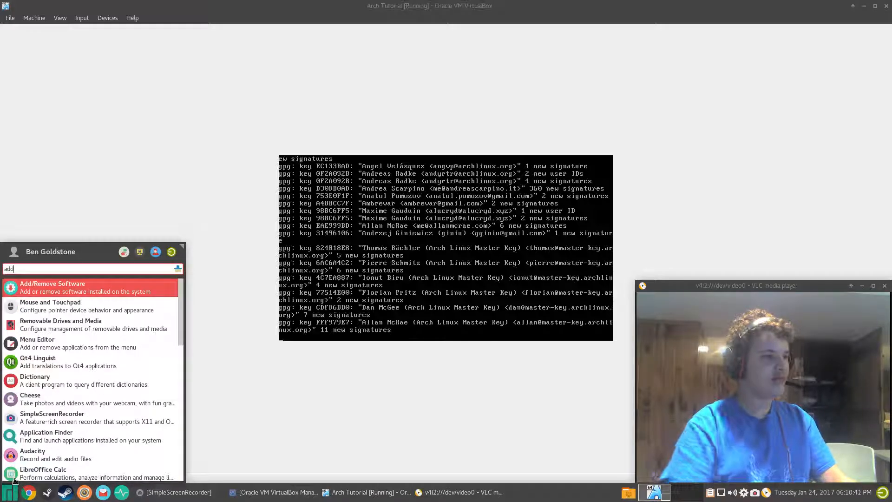
key(Return)
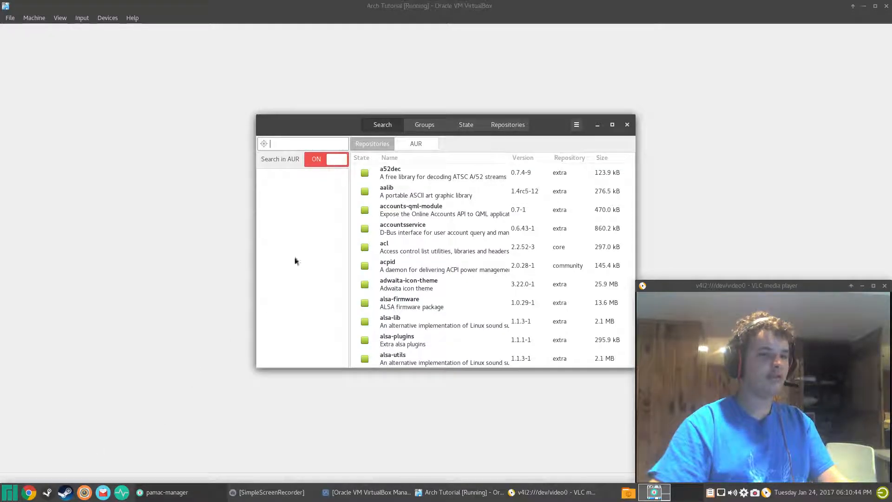
click(429, 144)
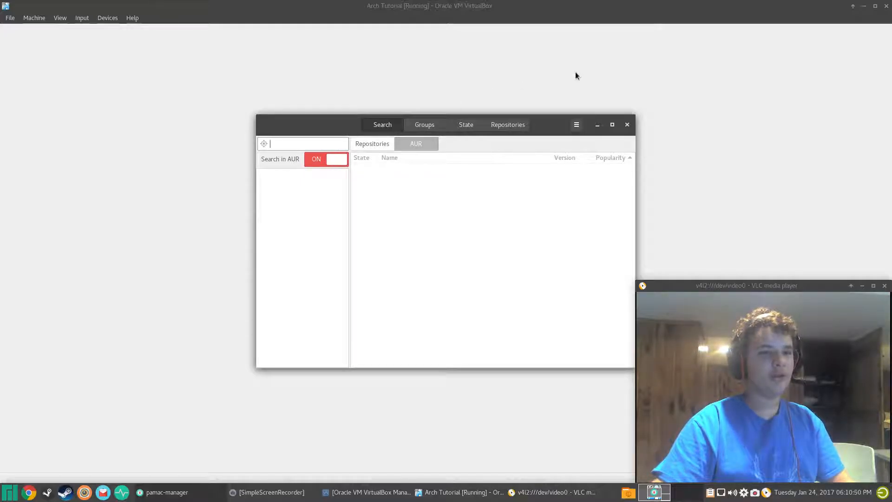
text(skype)
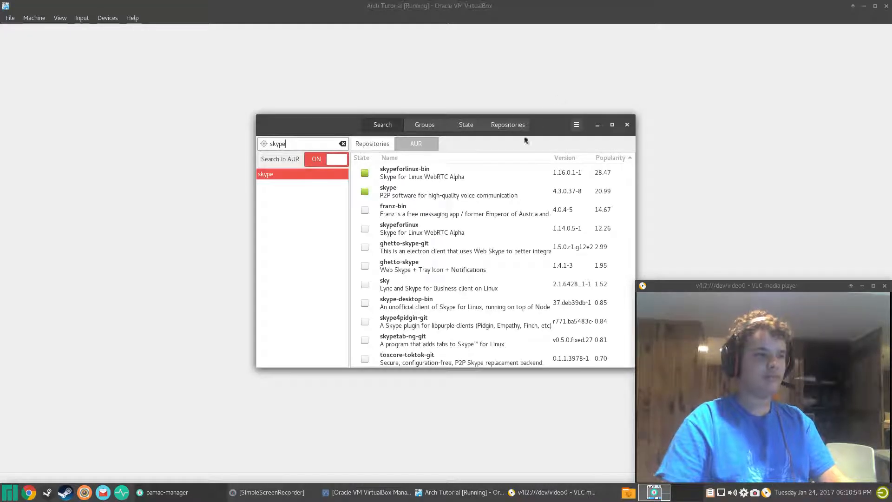
Step: Compare the skype results in the Repositories and the AUR, and close the package manager
click(365, 146)
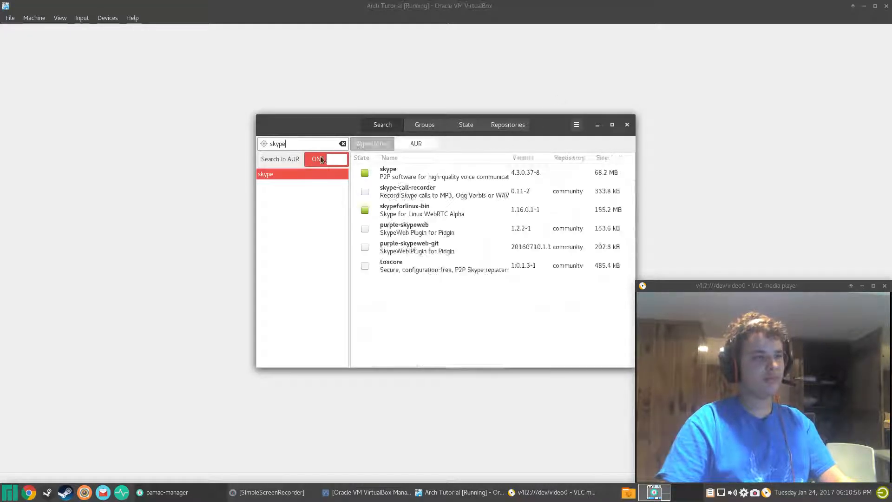
drag(398, 323, 409, 348)
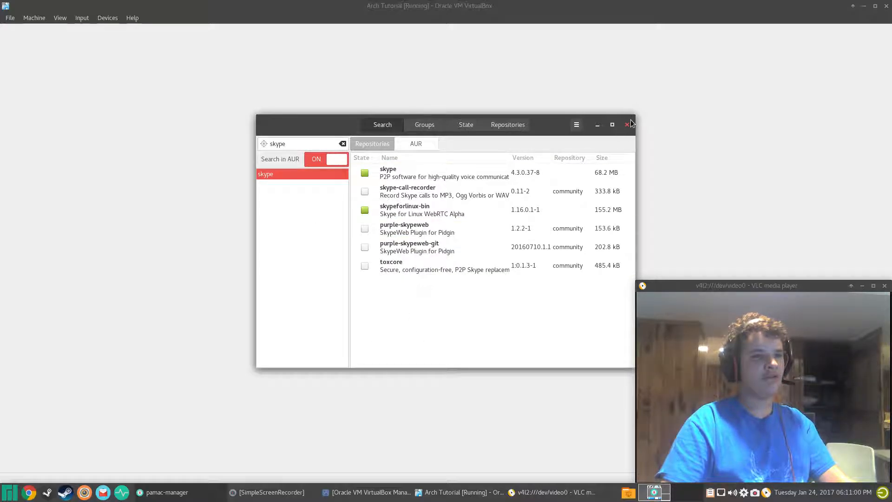
click(419, 145)
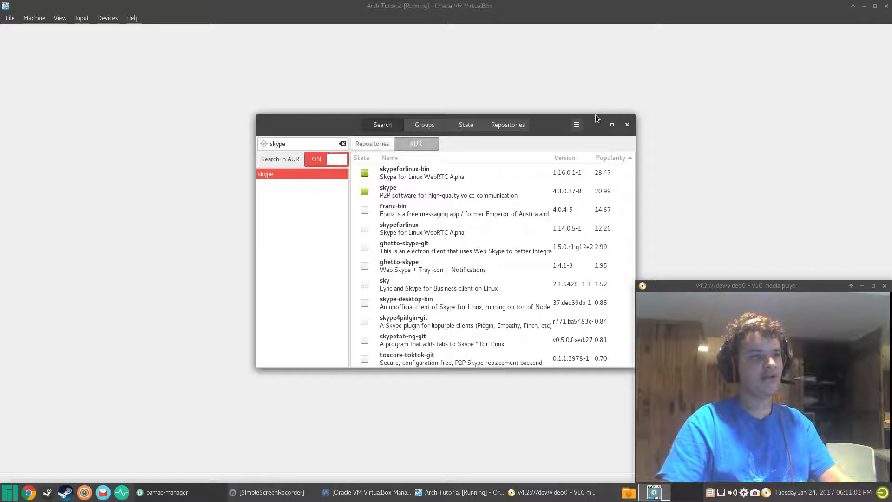
drag(283, 119, 100, 137)
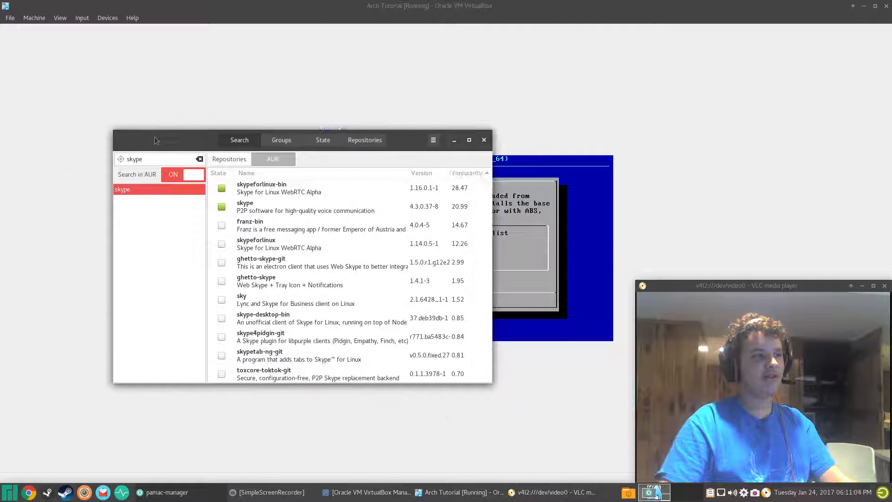
click(484, 141)
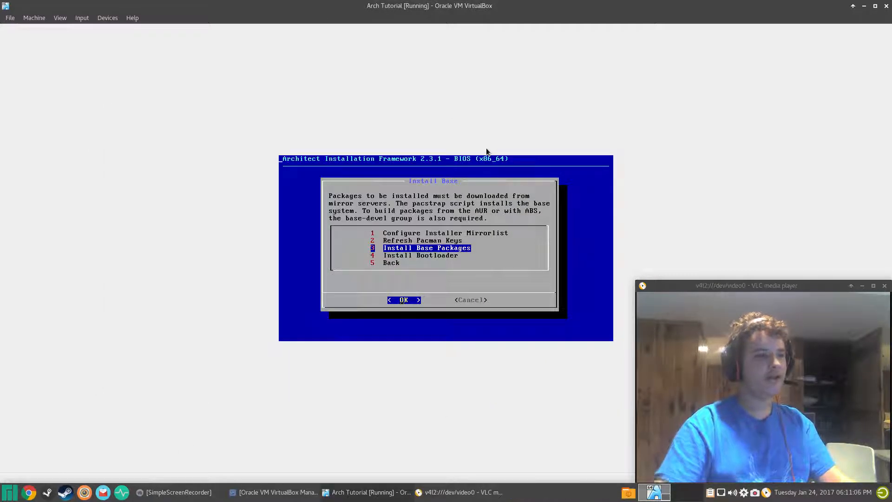
Step: Install the base packages with the linux kernel and the base-devel group selected
key(Return)
key(Return)
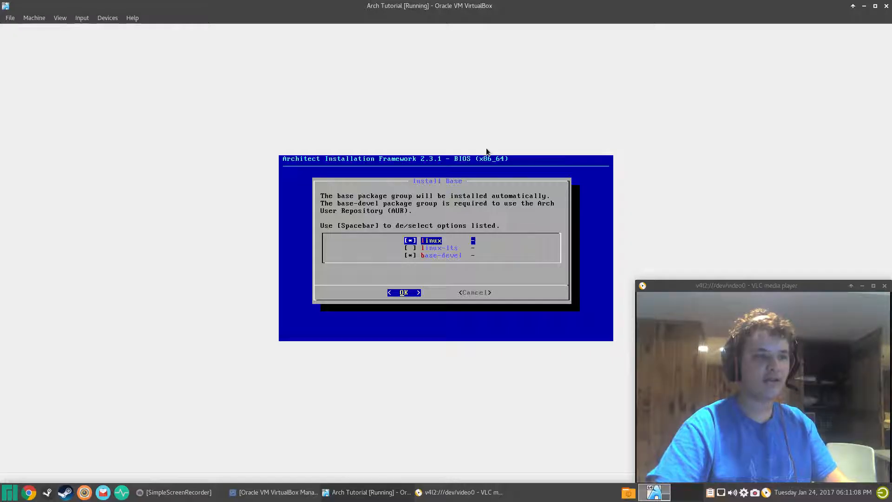
key(Return)
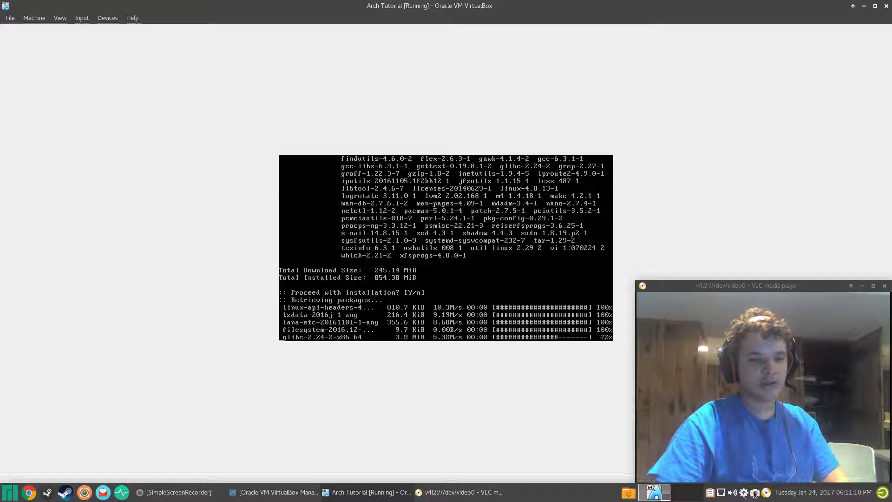
click(150, 497)
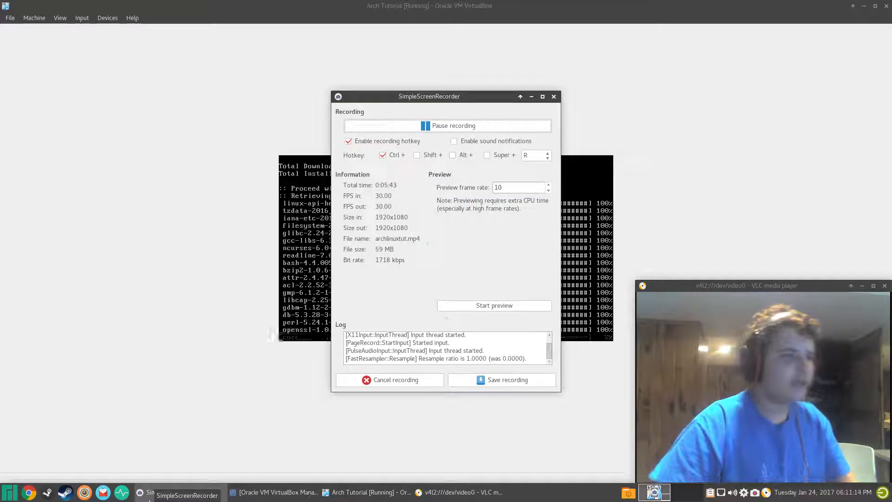
click(149, 496)
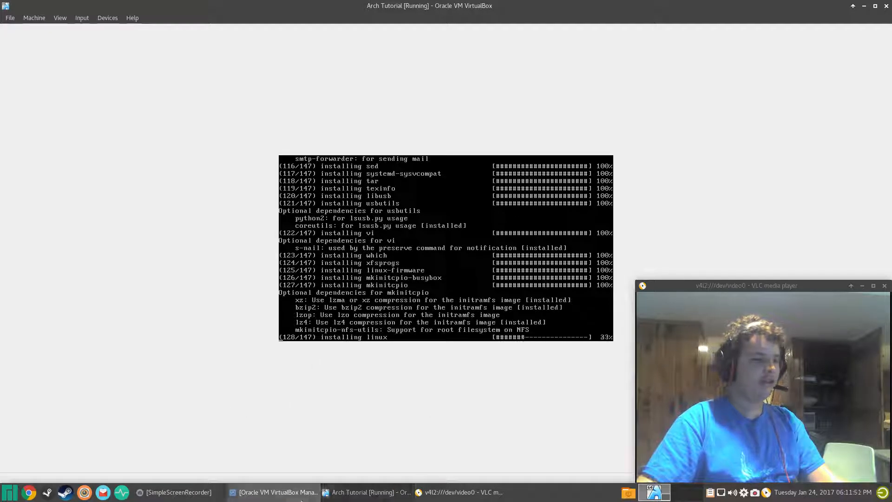
click(176, 500)
click(175, 500)
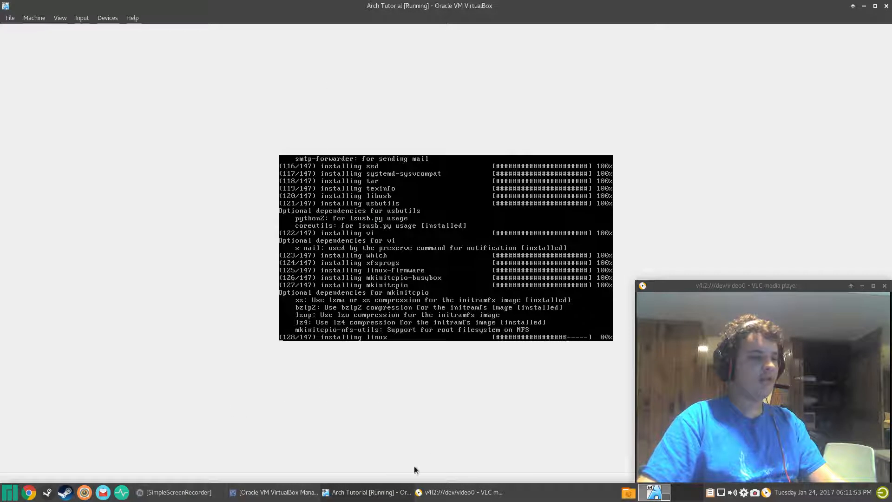
click(396, 490)
click(405, 494)
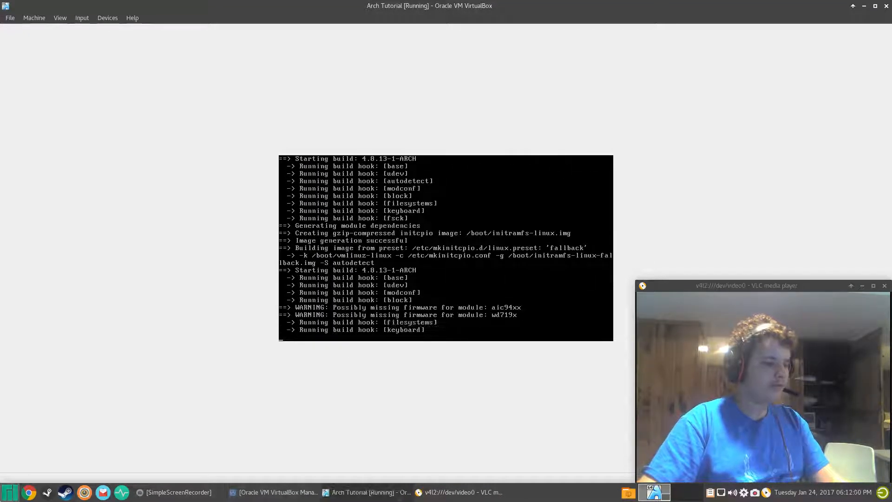
Step: Open Google Chrome on the host and search Google for "logitech quickcam orbit af arch"
click(9, 492)
text(chr)
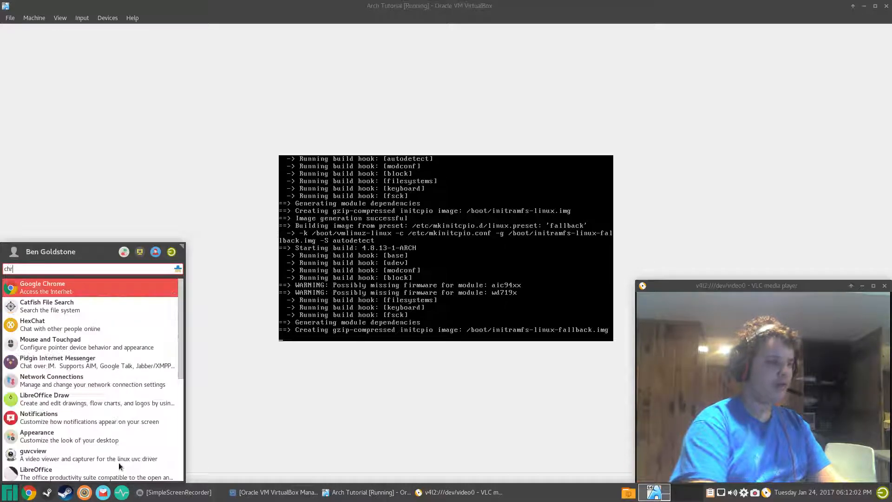
key(Return)
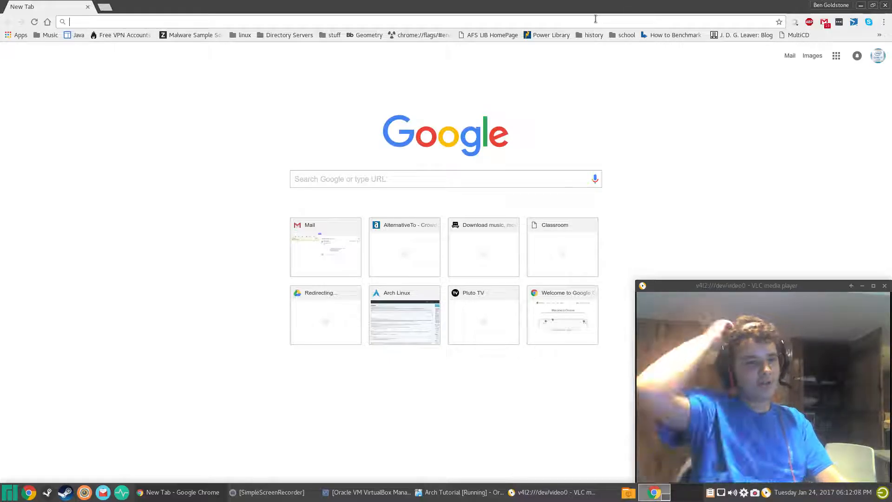
text(logi)
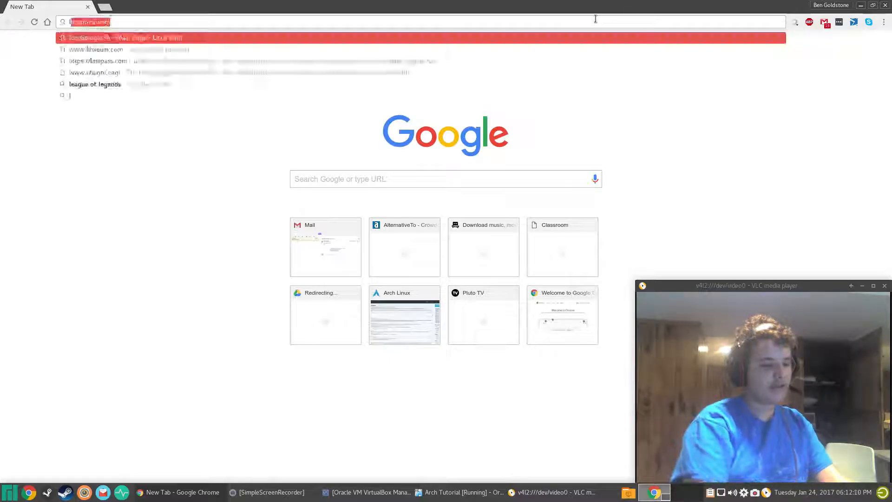
text(tc)
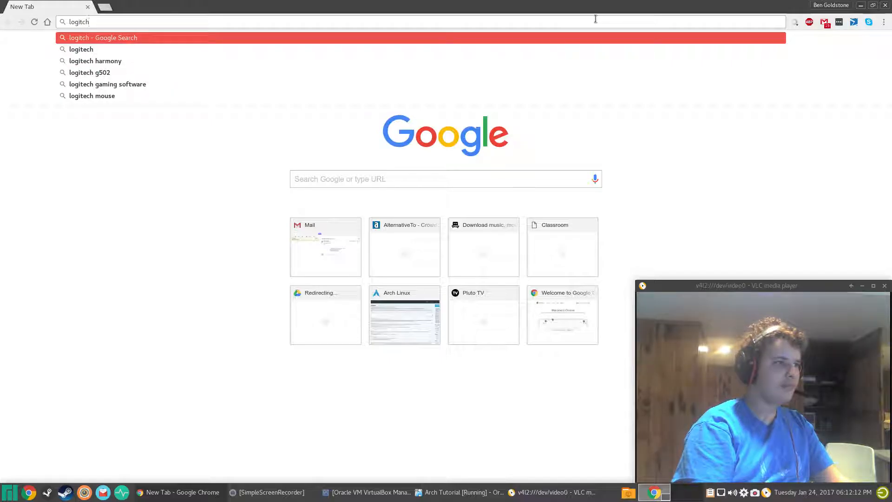
key(BackSpace)
text(ech)
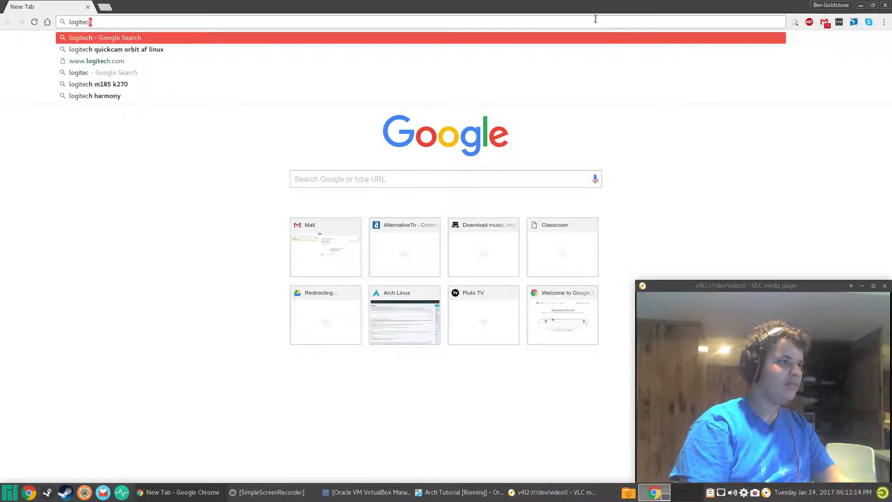
key(Down)
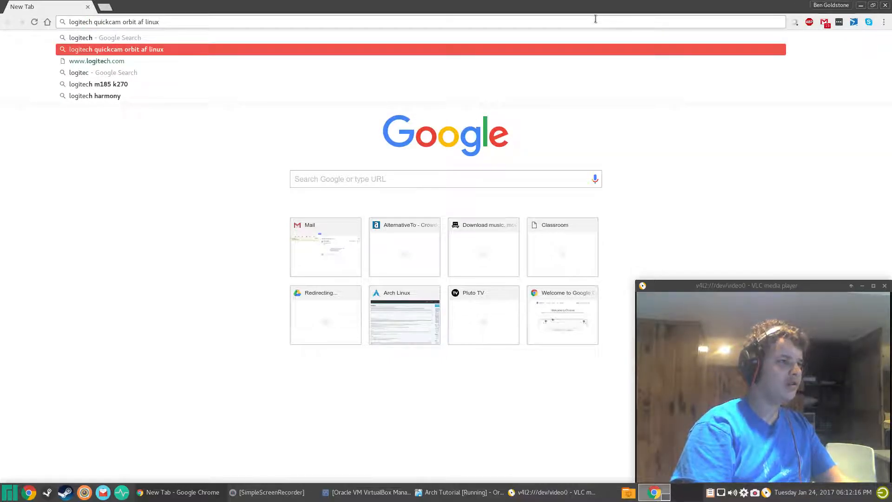
key(BackSpace)
key(BackSpace)
key(BackSpace)
key(BackSpace)
key(BackSpace)
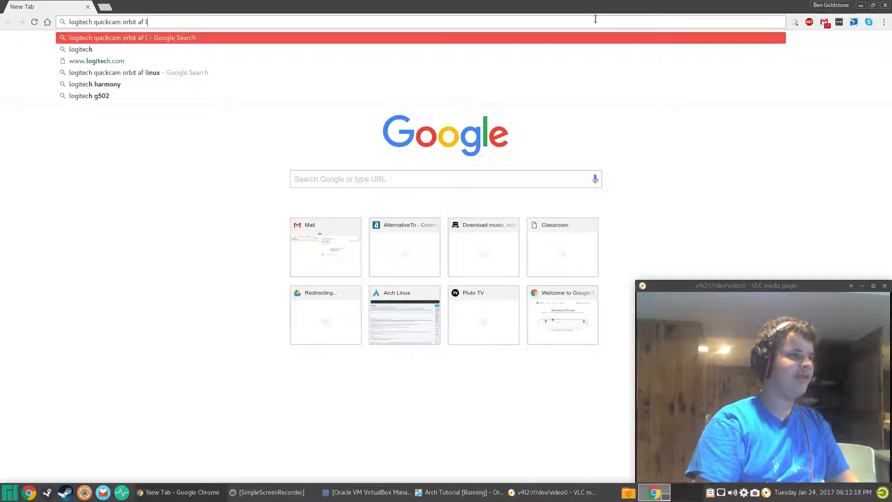
text(ar)
text(ch)
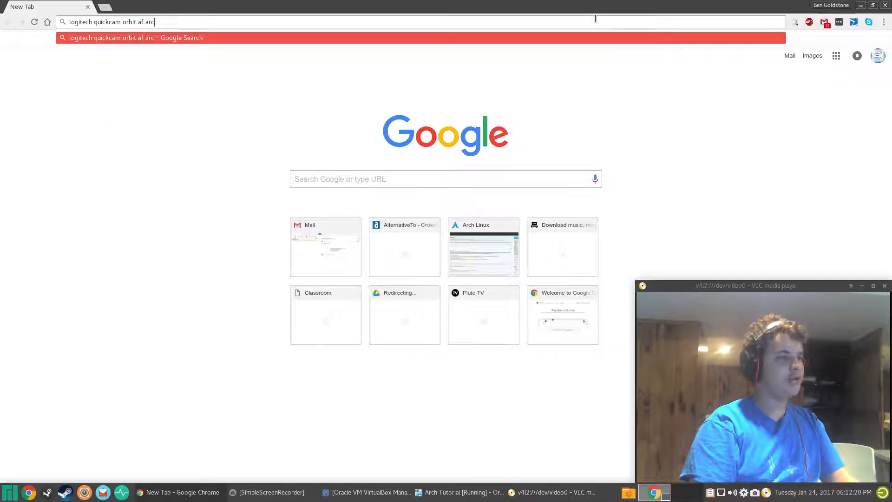
key(Return)
key(Return)
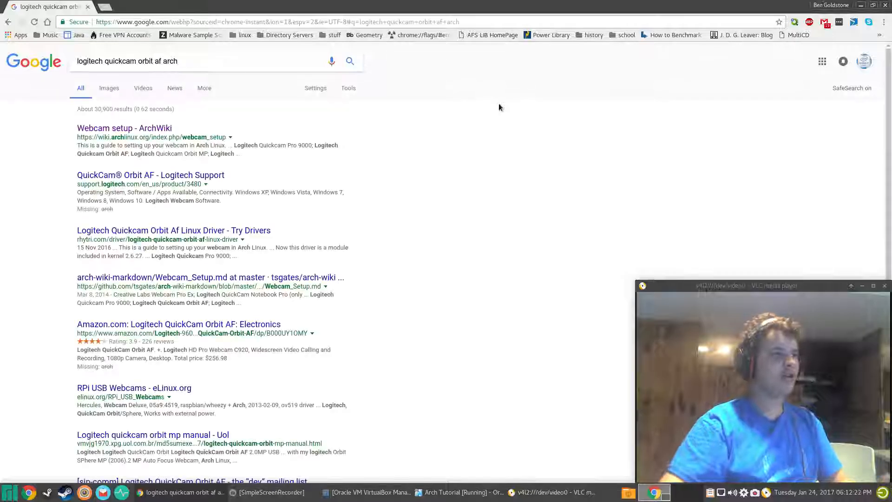
Step: Open the QuickCam Orbit AF page on Logitech Support and check which operating systems its Windows download section offers
drag(66, 134, 167, 129)
click(315, 88)
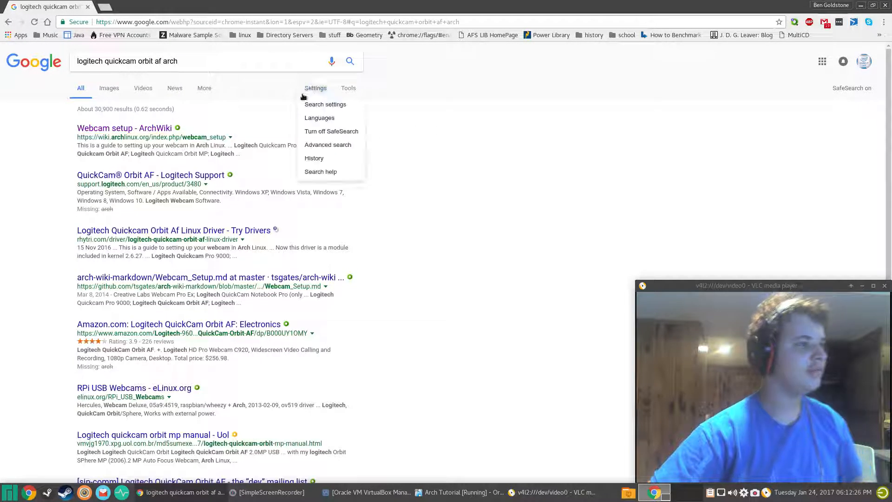
click(247, 119)
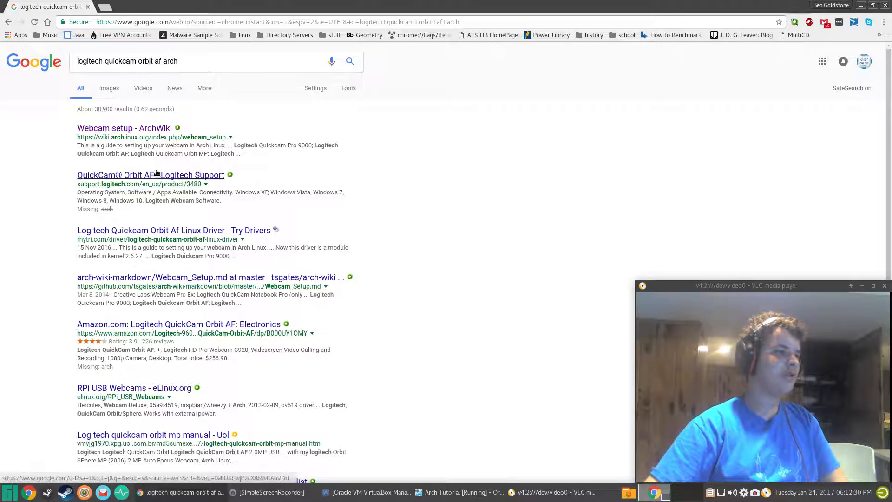
click(216, 175)
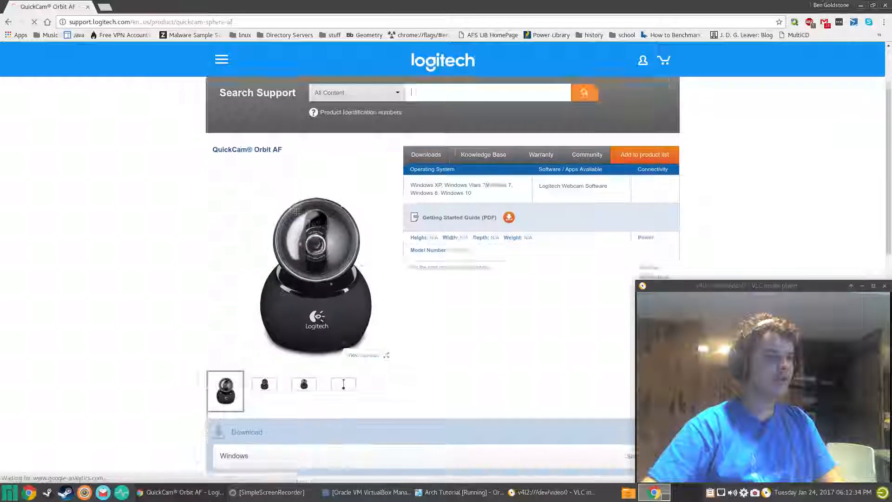
scroll(316, 204, down, 5)
click(333, 212)
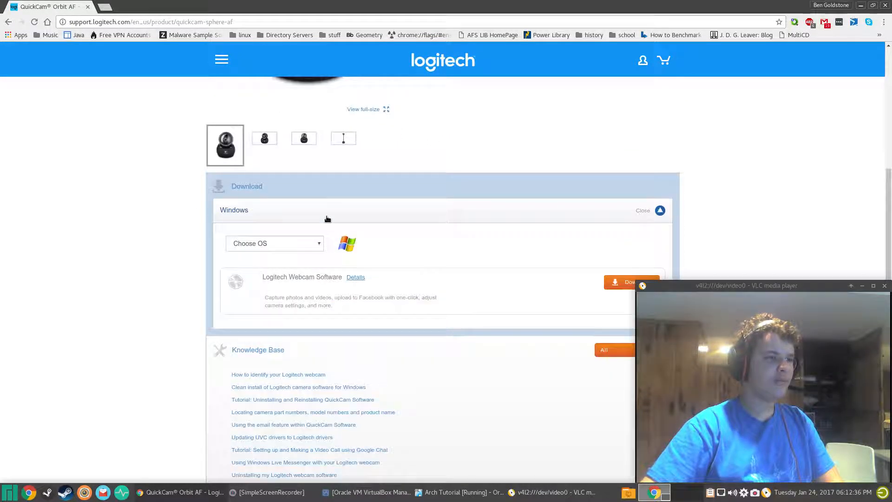
click(290, 246)
click(103, 261)
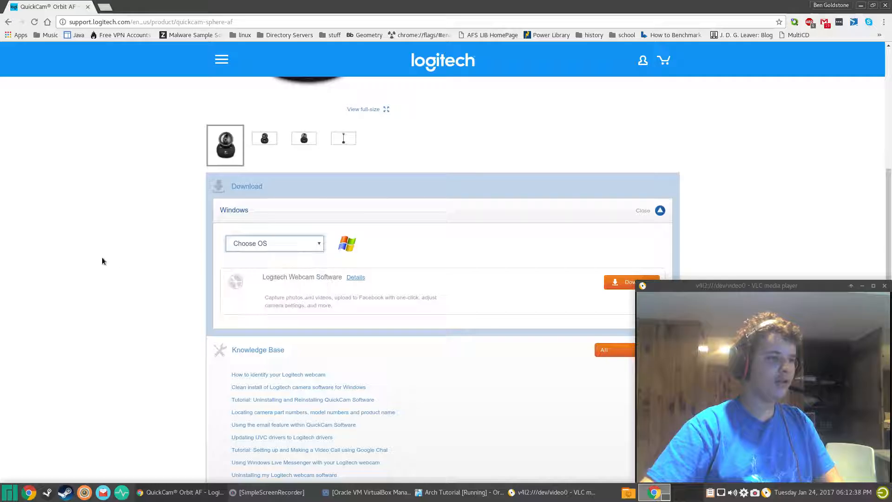
Step: Return to the search results and open the ArchWiki "Webcam setup" article
click(8, 21)
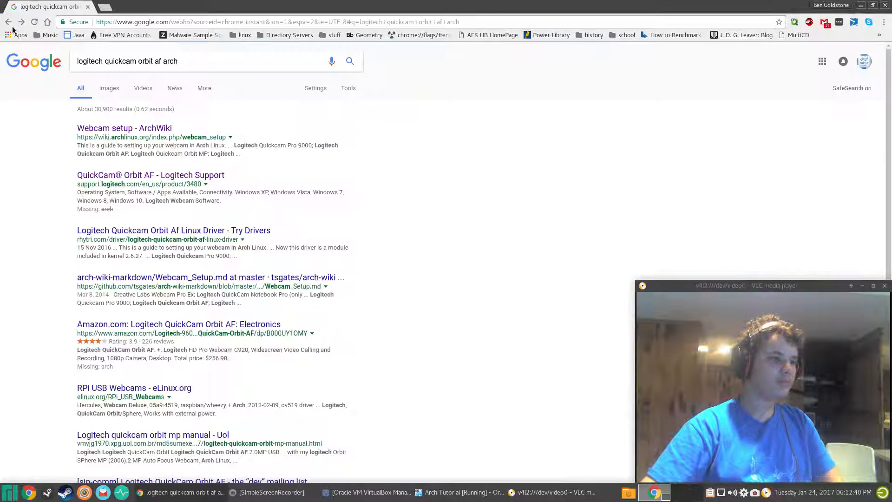
click(140, 130)
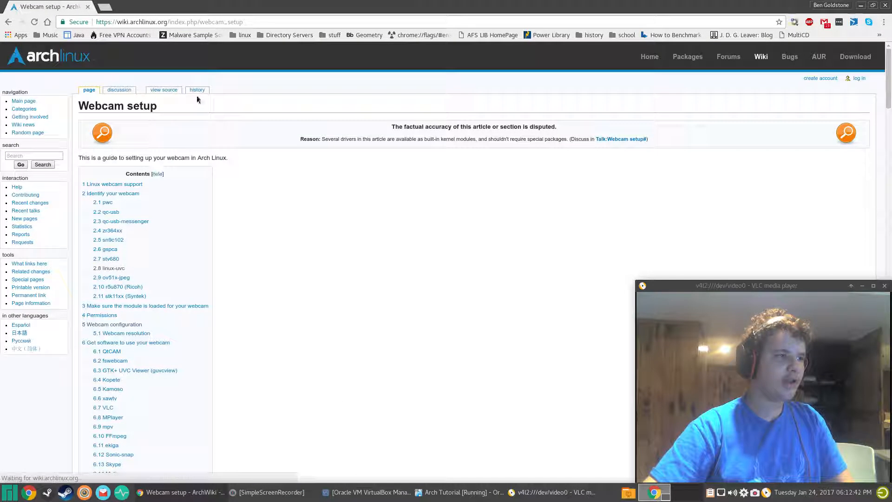
Step: Find "logitech quickcam orbit af" within the Webcam setup article
key(ctrl+f)
text(logu)
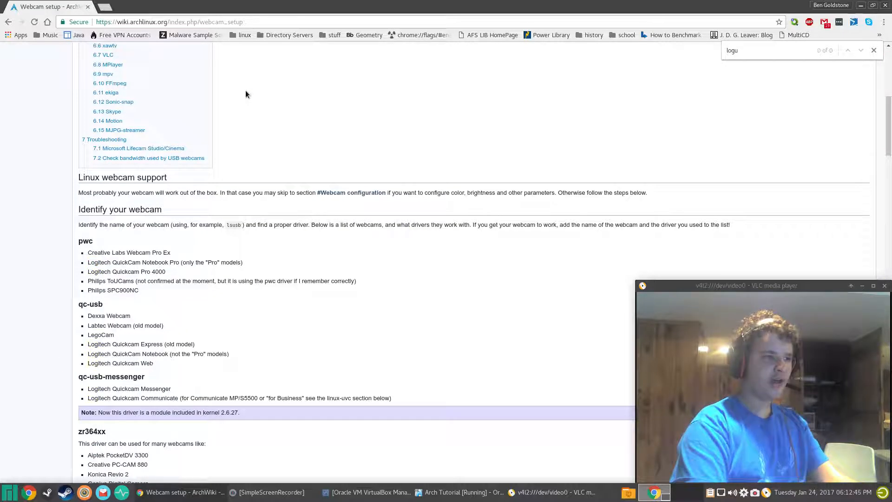
key(BackSpace)
text(it)
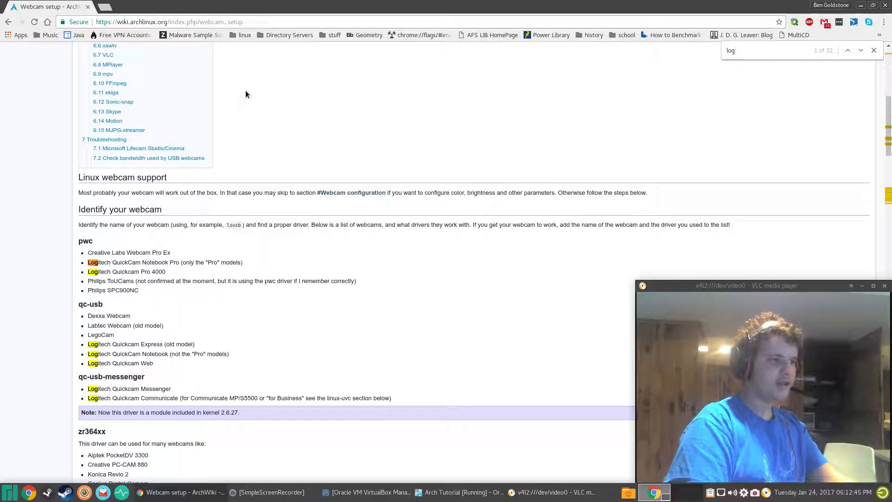
text(ech q)
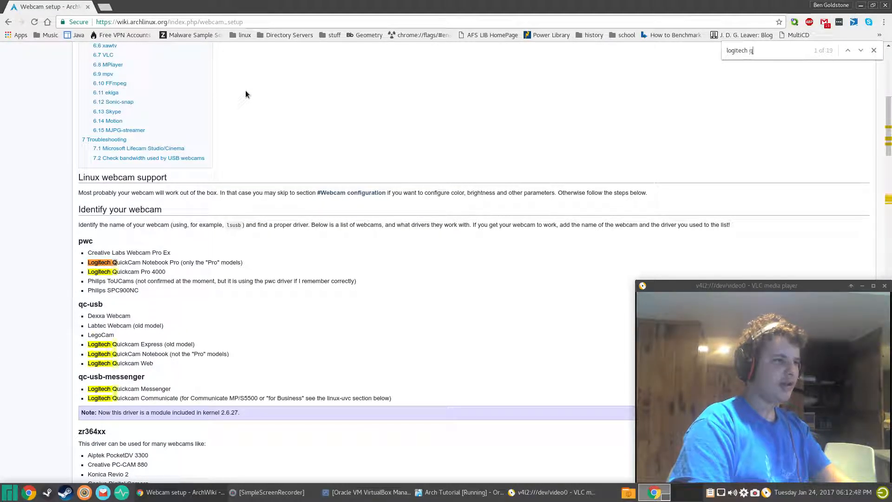
text(uc)
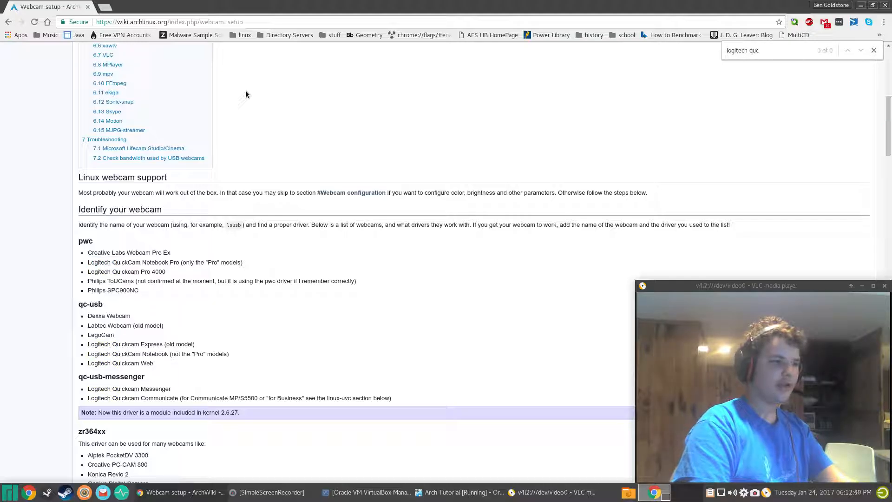
key(BackSpace)
text(ickc)
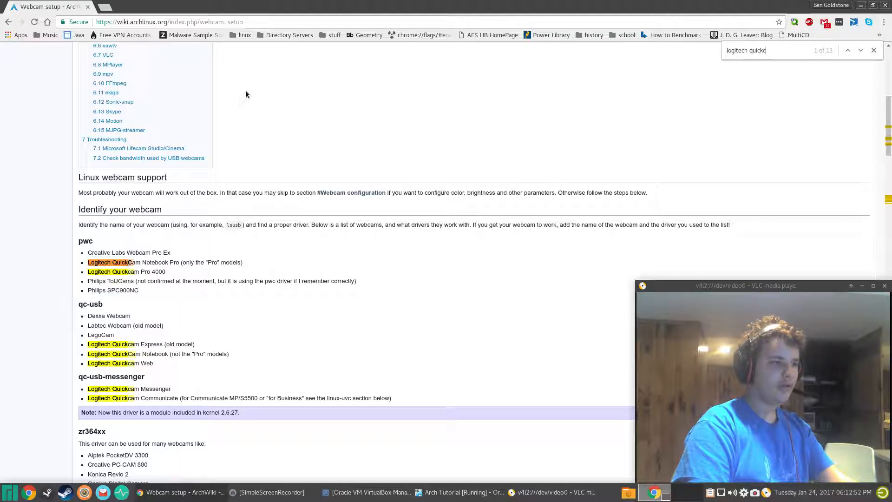
text(am )
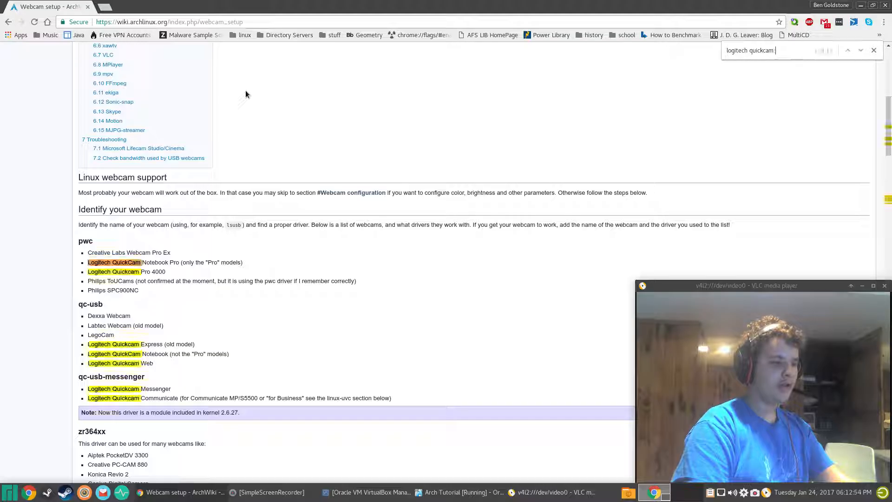
text(o)
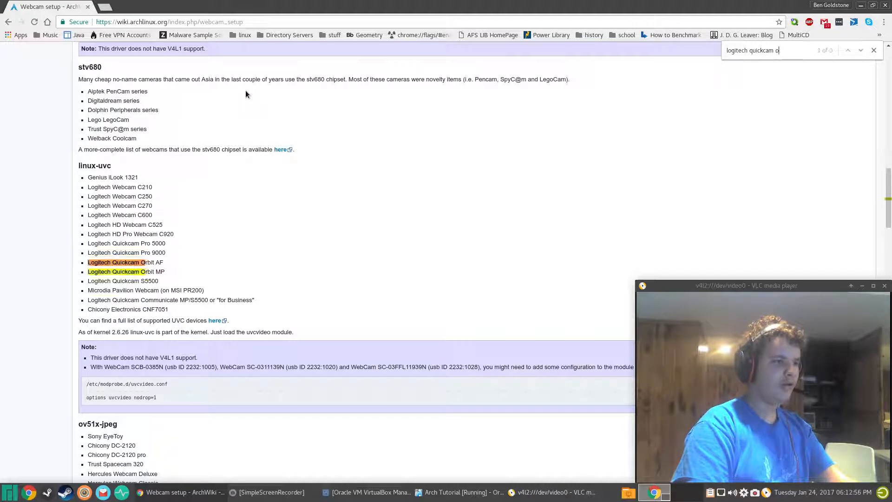
text(rbit af)
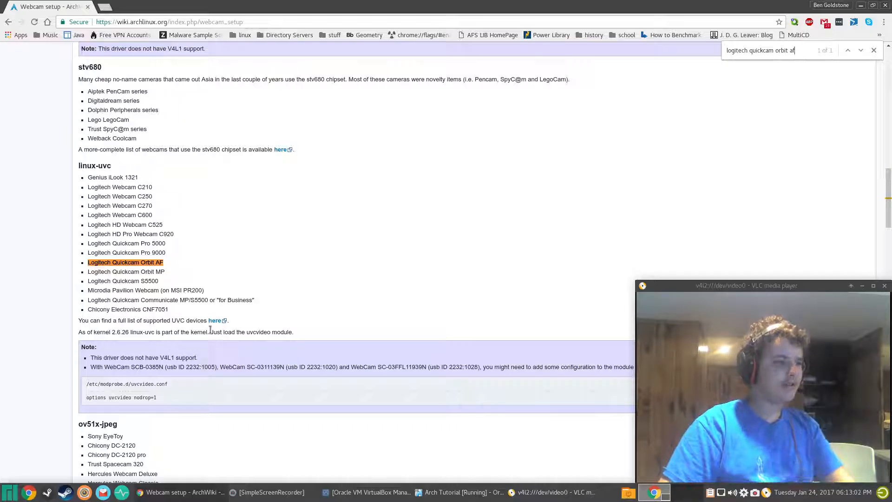
Step: Examine the linux-uvc section's heading, kernel module instruction and configuration note around the Orbit AF entry
scroll(199, 297, down, 3)
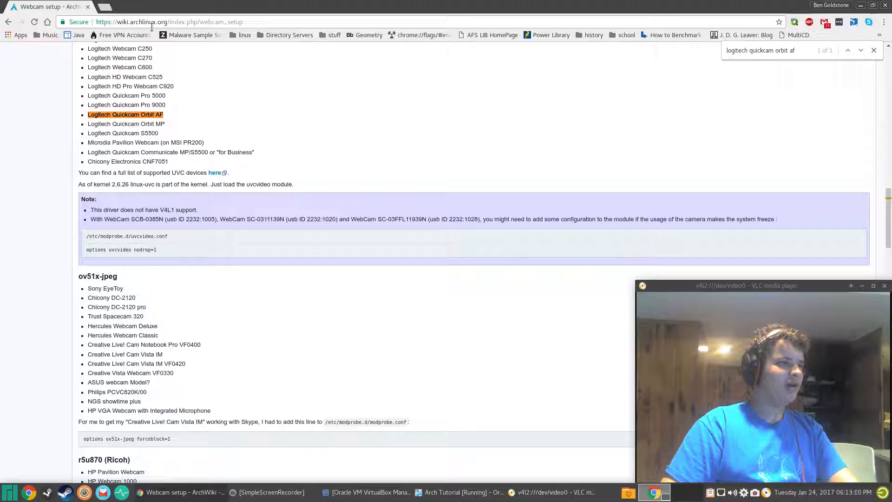
scroll(307, 149, up, 2)
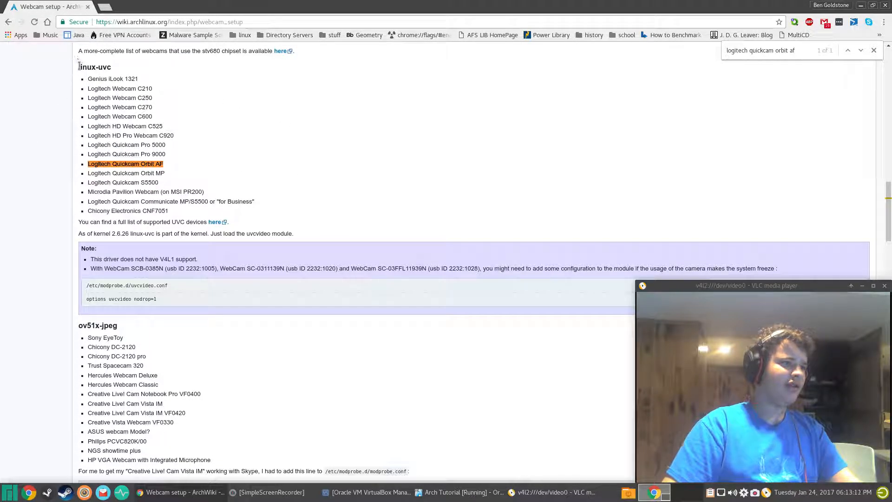
drag(79, 66, 141, 67)
click(124, 67)
Step: Search Google for "how to load uvc at startup arch" in a new browser tab
click(106, 7)
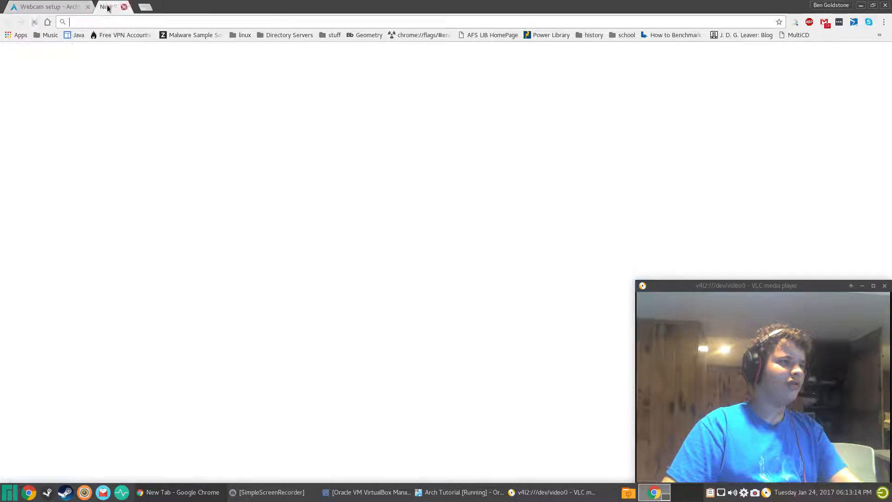
text(uv)
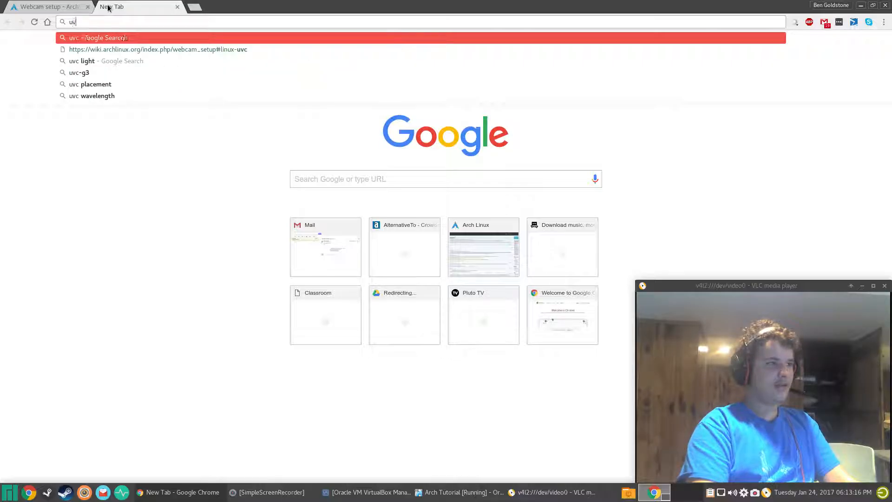
key(BackSpace)
key(BackSpace)
text(how to )
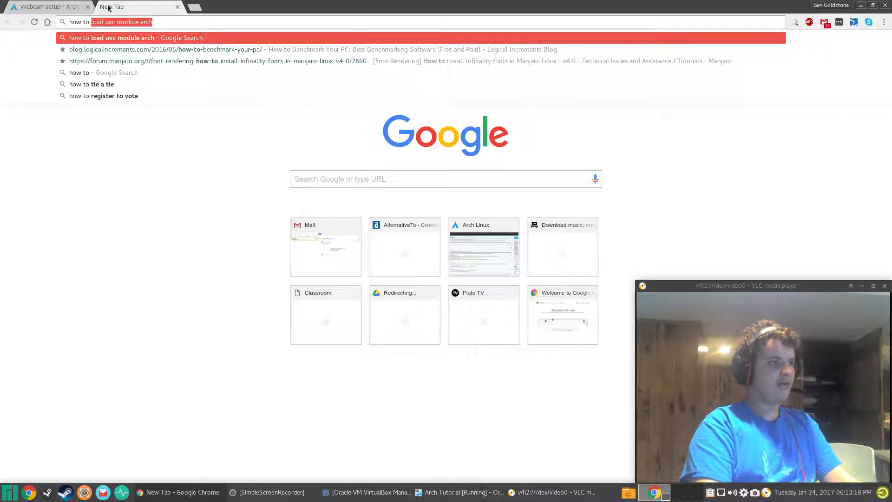
text(load uvc )
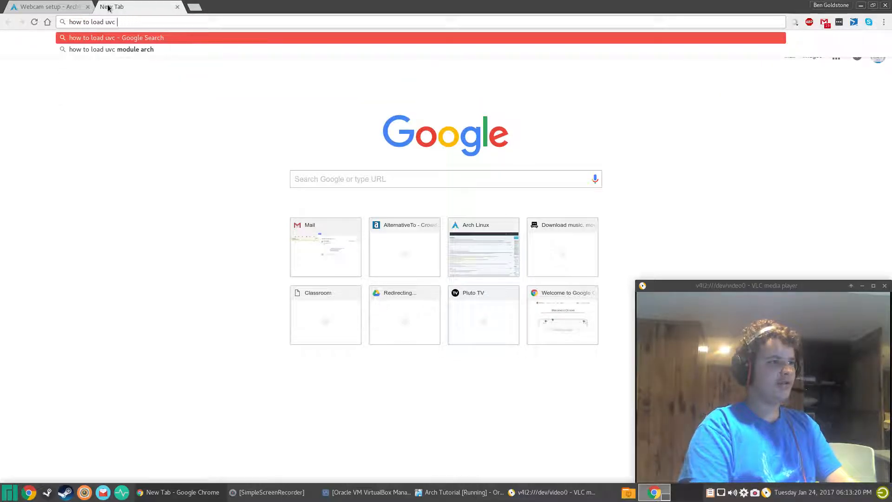
text(at sta)
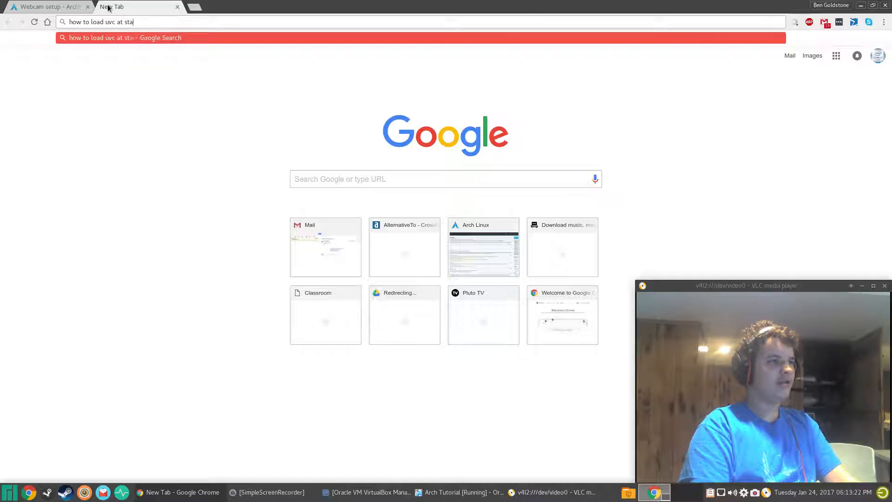
text(rtup arch)
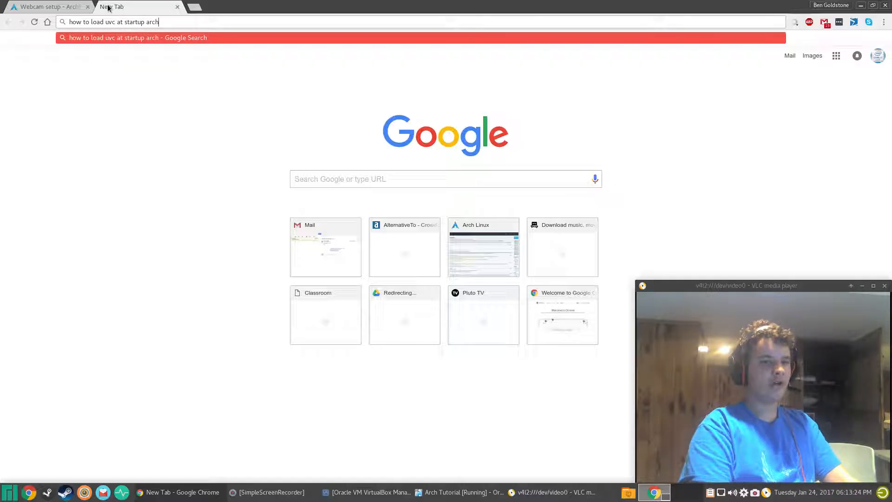
key(Return)
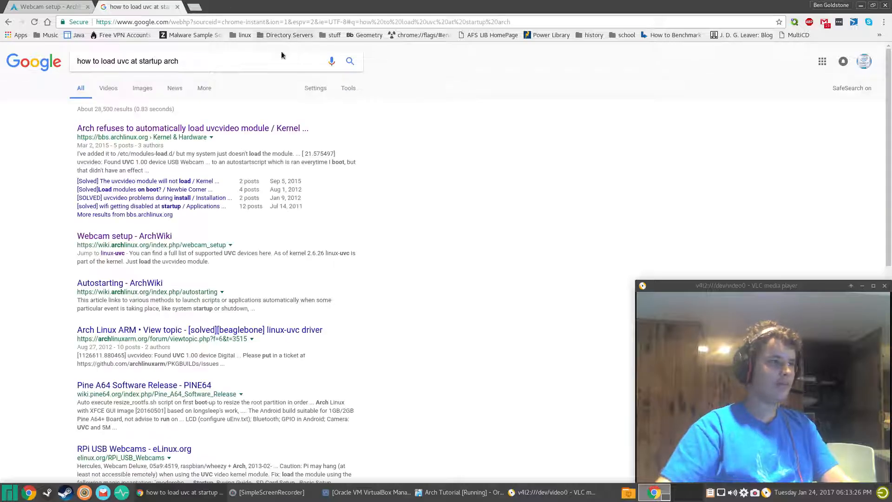
Step: Open the Arch forum thread on automatically loading the uvcvideo module and examine the /etc/modules-load.d/ file and modprobe command in post #3
click(168, 130)
scroll(159, 223, down, 4)
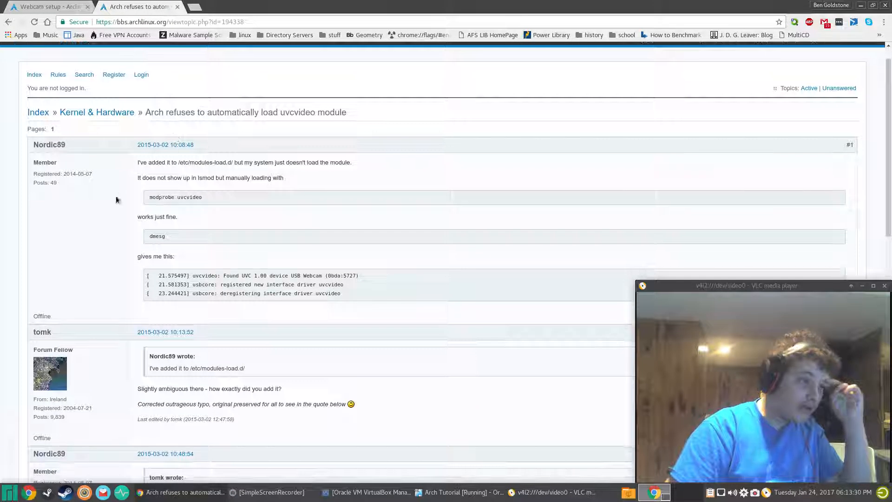
scroll(160, 223, down, 2)
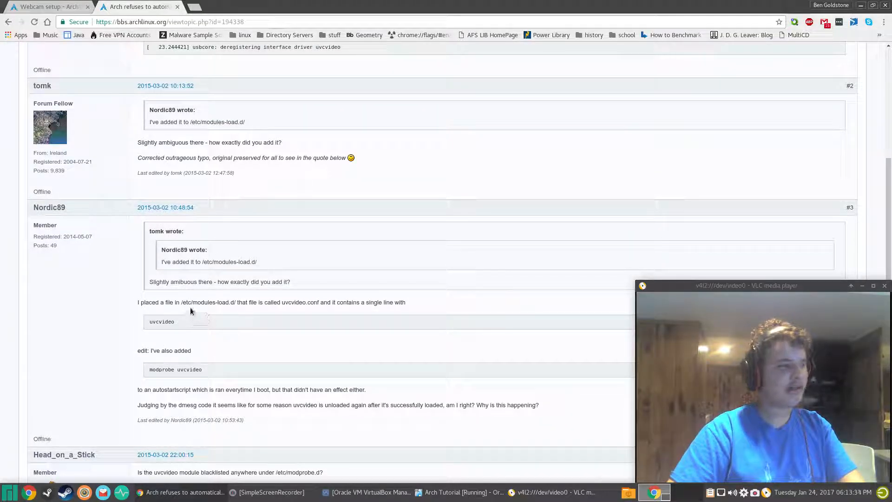
drag(182, 302, 241, 303)
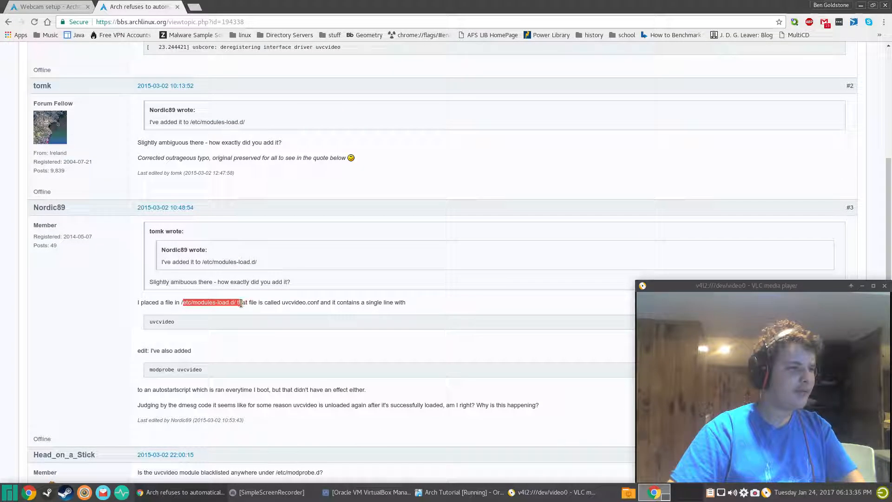
click(279, 305)
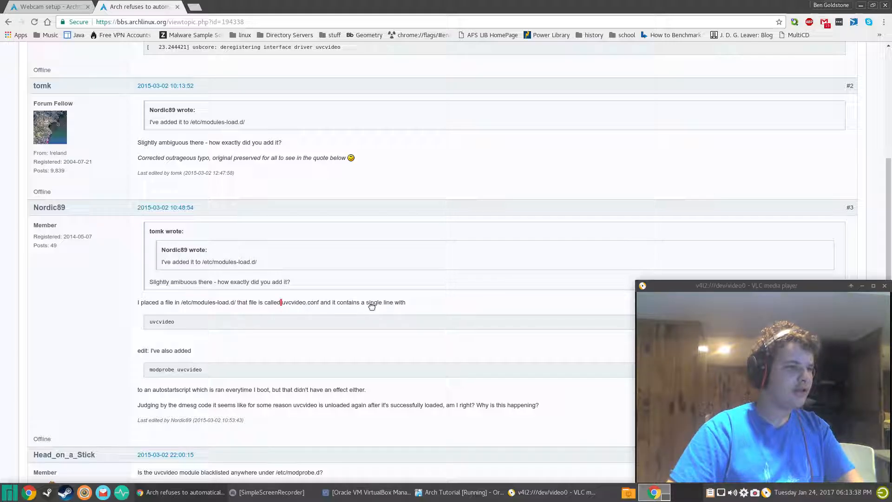
drag(194, 324, 106, 324)
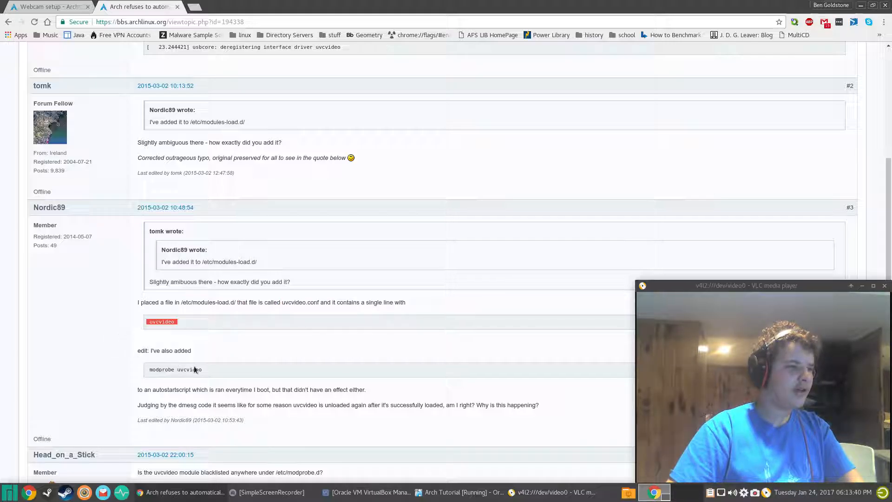
drag(214, 378, 141, 368)
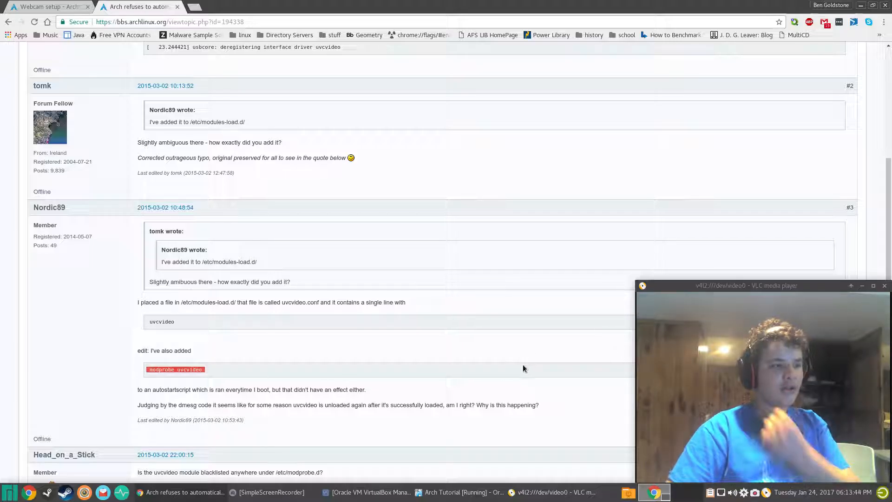
click(408, 333)
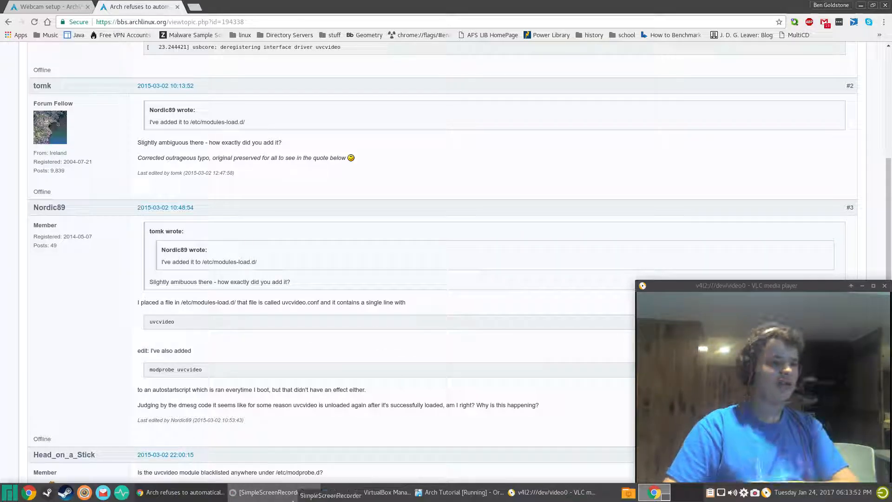
Step: Switch back to the Arch Tutorial virtual machine and install the grub bootloader on /dev/sda
click(432, 492)
key(Return)
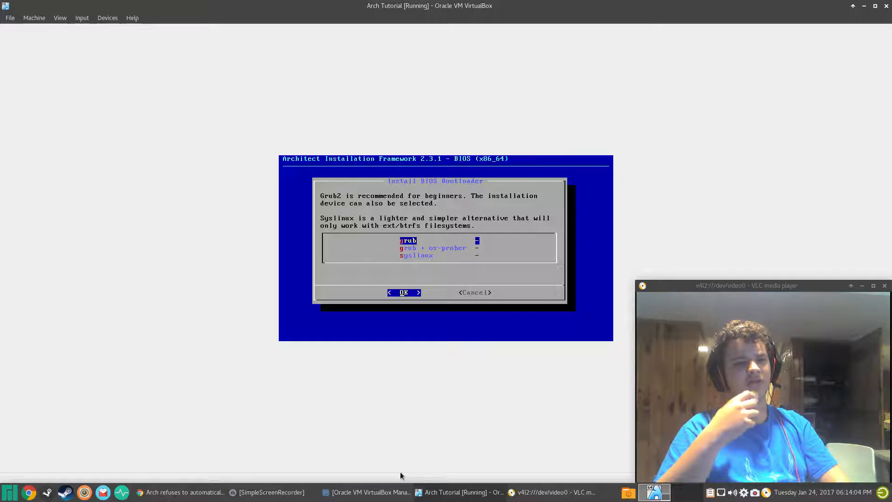
key(Down)
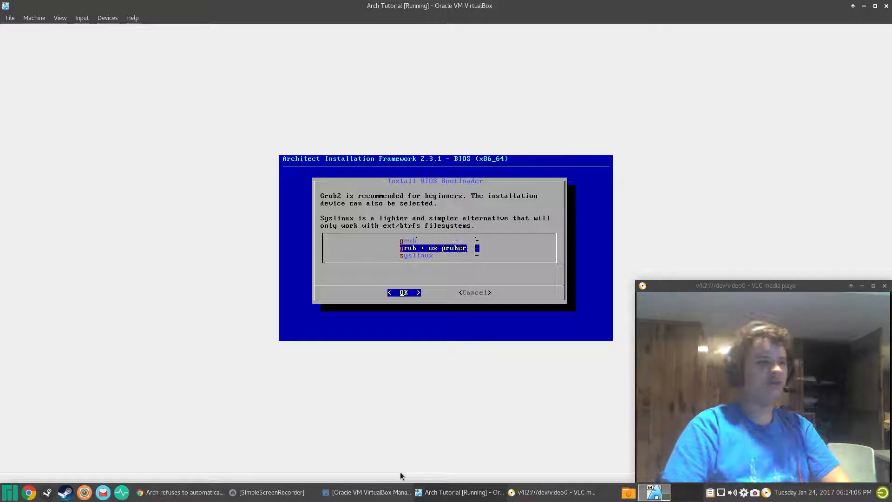
key(Up)
key(Return)
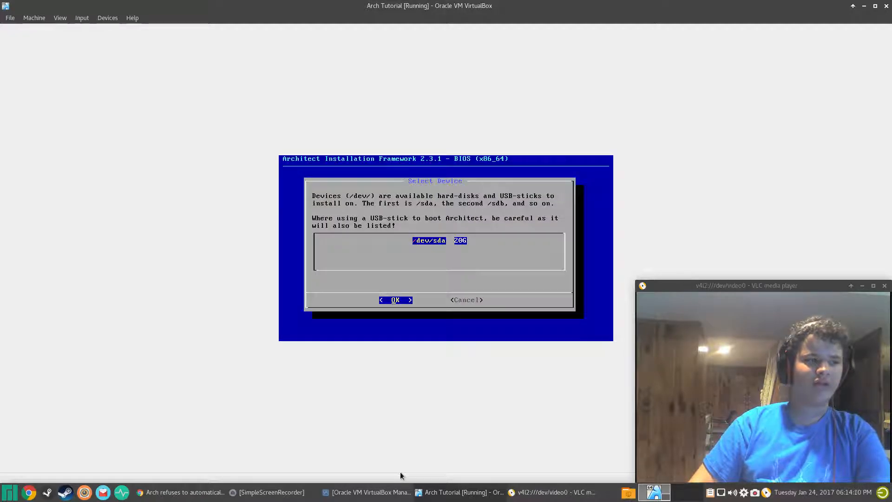
key(Return)
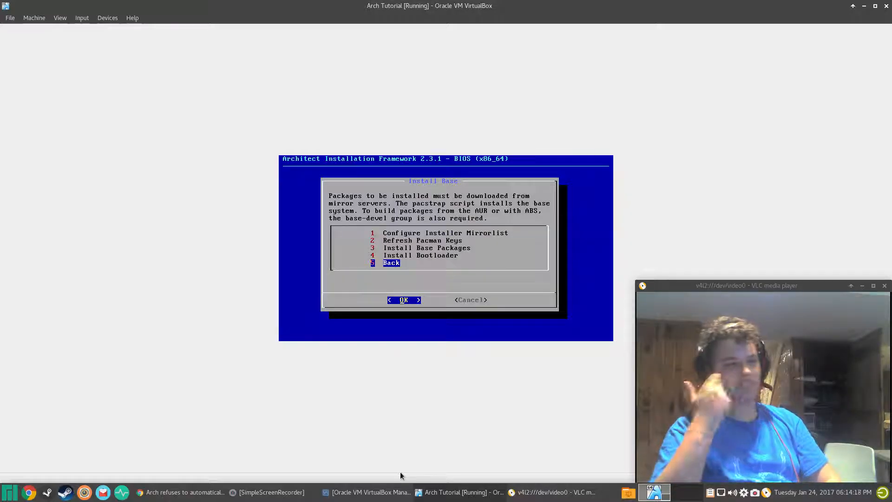
Step: Proceed to the base configuration, generate the FSTAB and set the hostname to TECHNODE
key(Return)
key(Return)
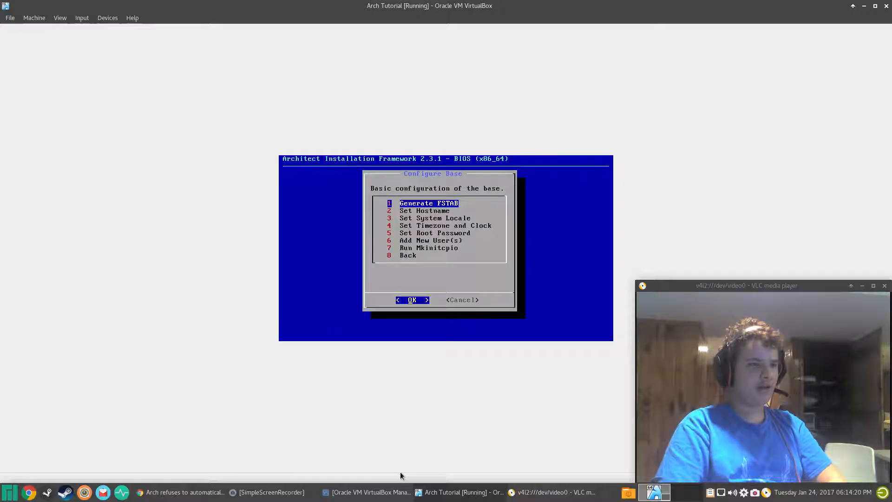
key(Return)
key(Return)
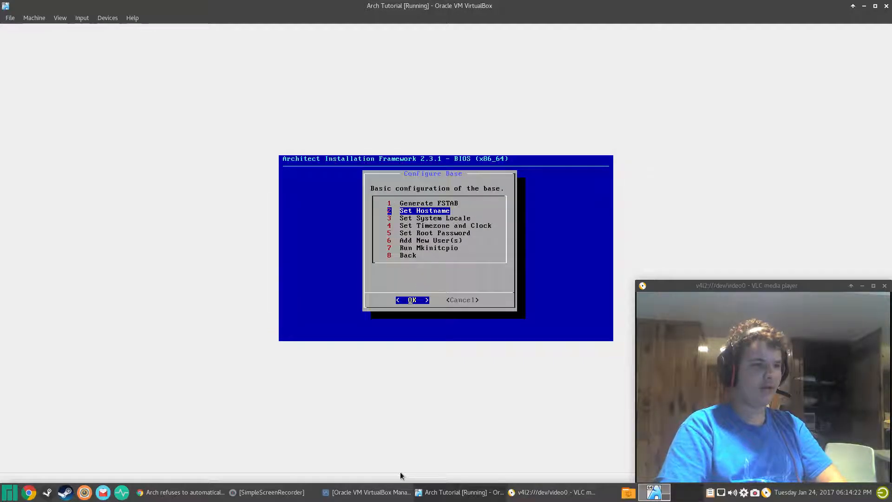
key(Return)
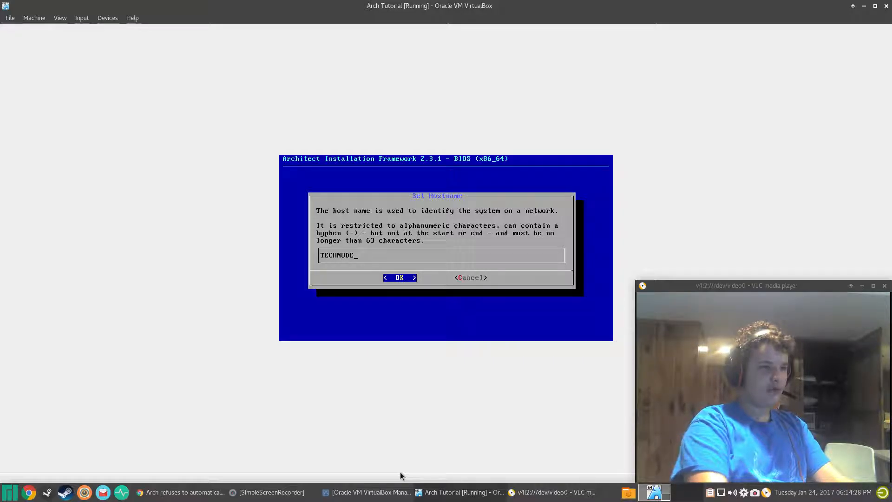
key(Return)
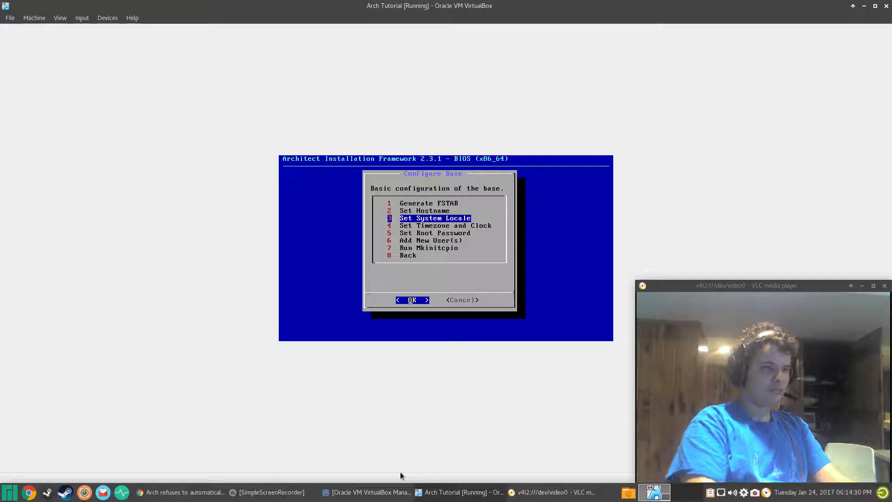
Step: Set the system locale to en_US.UTF-8
key(Return)
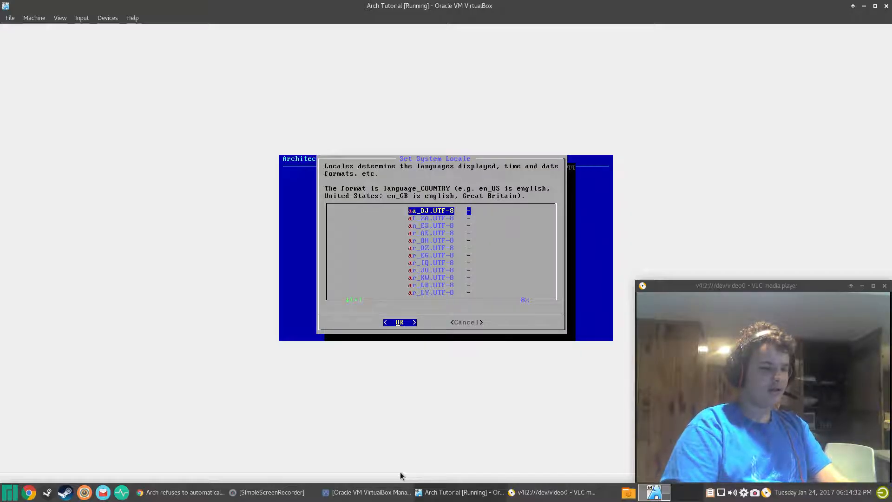
key(Page_Down)
key(Page_Down)
key(Page_Down)
key(Page_Down)
key(Page_Down)
key(Page_Down)
key(Page_Down)
key(Page_Down)
key(Page_Down)
key(Page_Down)
key(Page_Down)
key(Page_Down)
key(Page_Down)
key(Page_Down)
key(Page_Down)
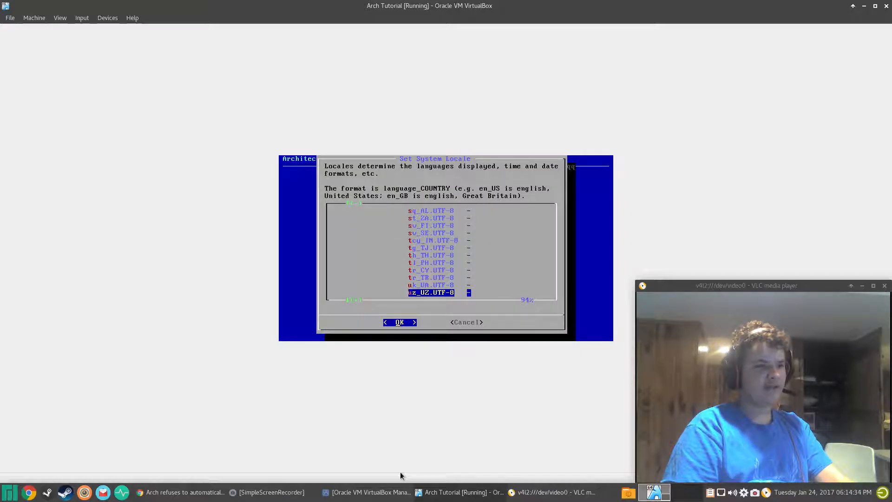
key(e)
key(Down)
key(Down)
key(Down)
key(Down)
key(Down)
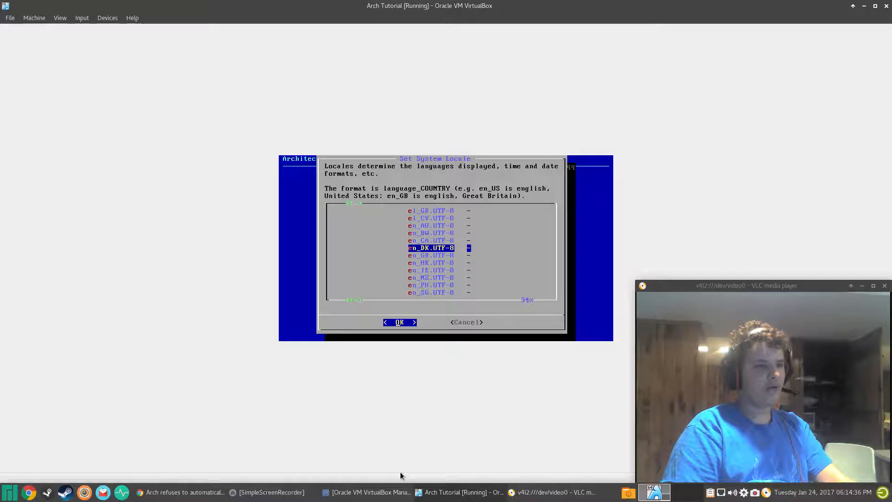
key(Down)
key(Down)
key(Down)
key(Down)
key(Down)
key(Down)
key(Down)
key(Down)
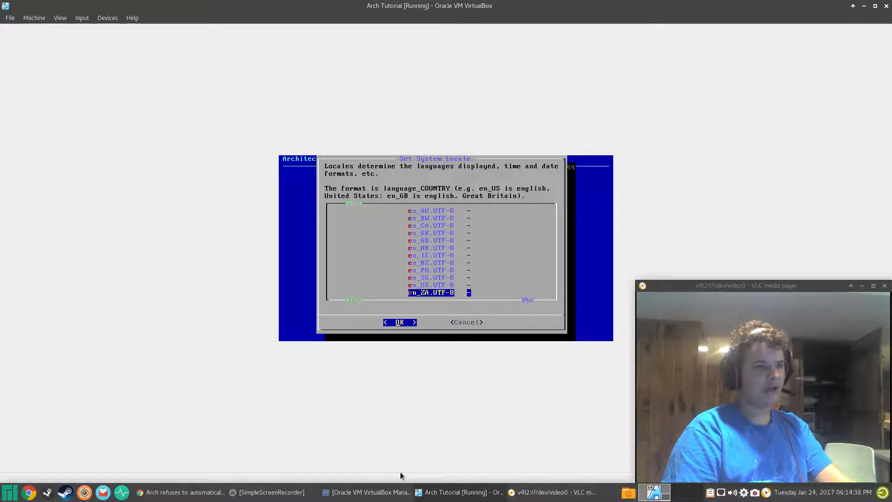
key(Up)
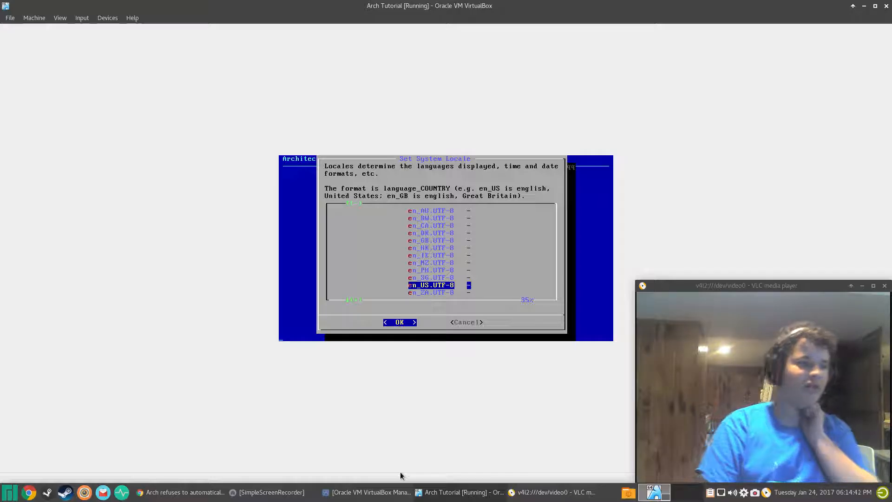
key(Return)
Step: Set the time zone to America/New_York and the hardware clock to UTC
key(Return)
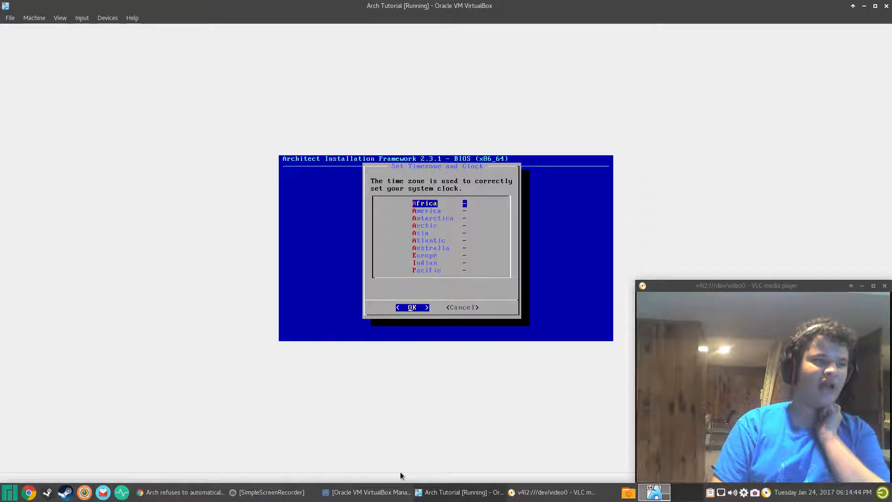
key(Down)
key(Return)
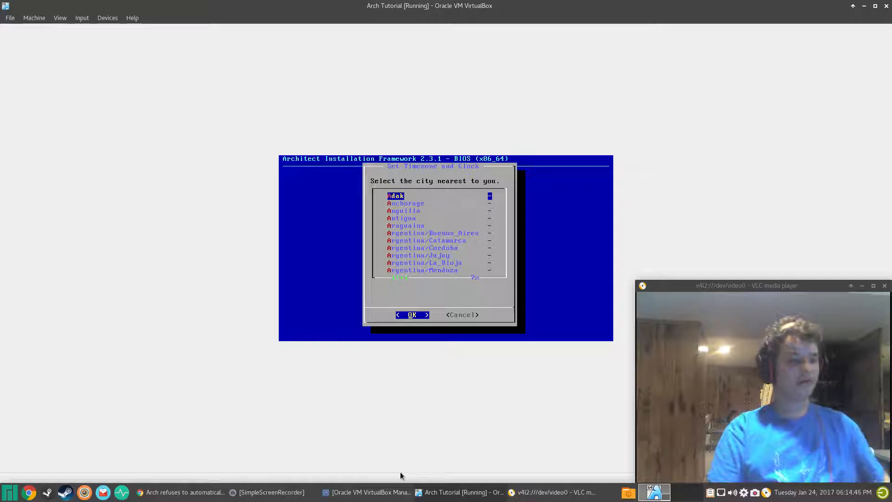
key(n)
key(n)
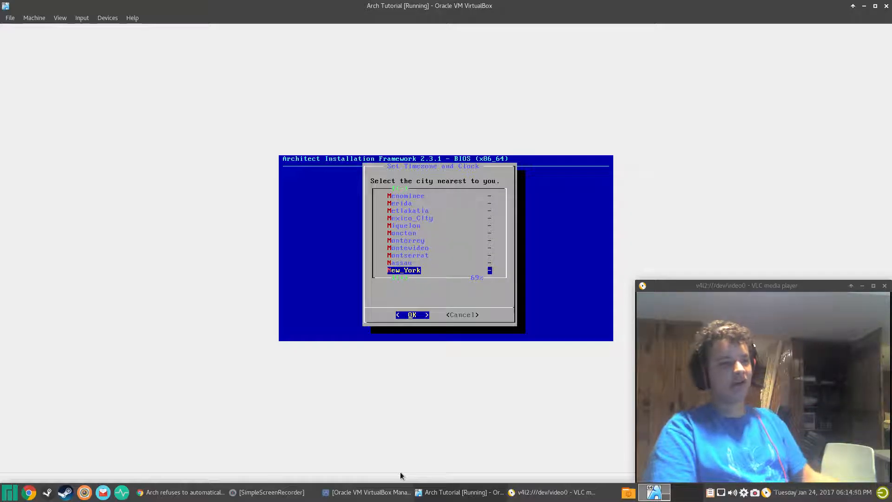
key(Return)
key(Return)
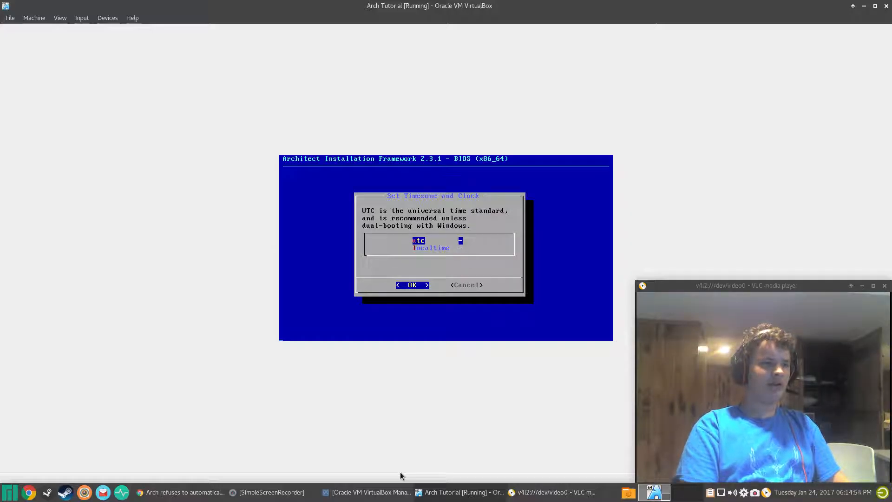
key(Return)
Step: Enter and re-enter the root password
key(Return)
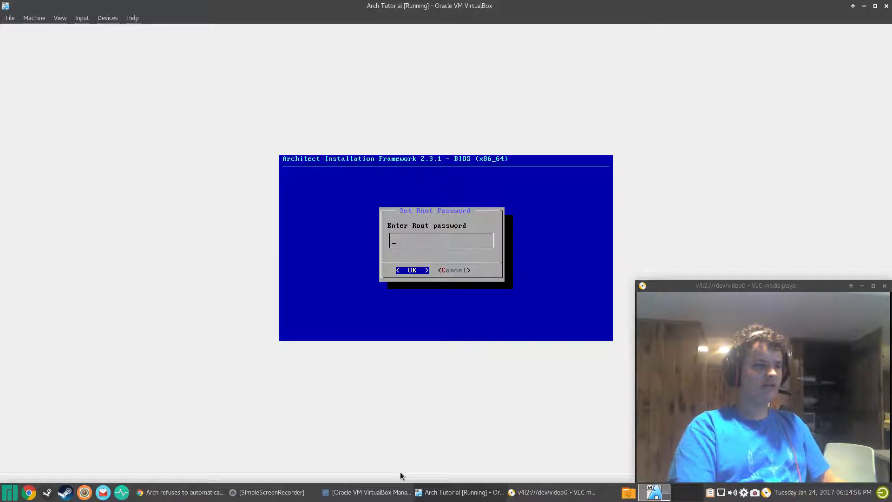
key(Return)
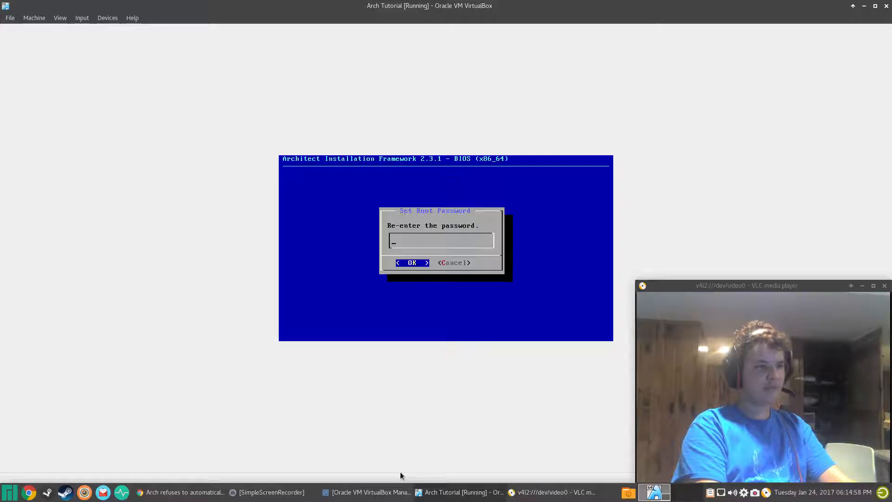
text(******)
key(Return)
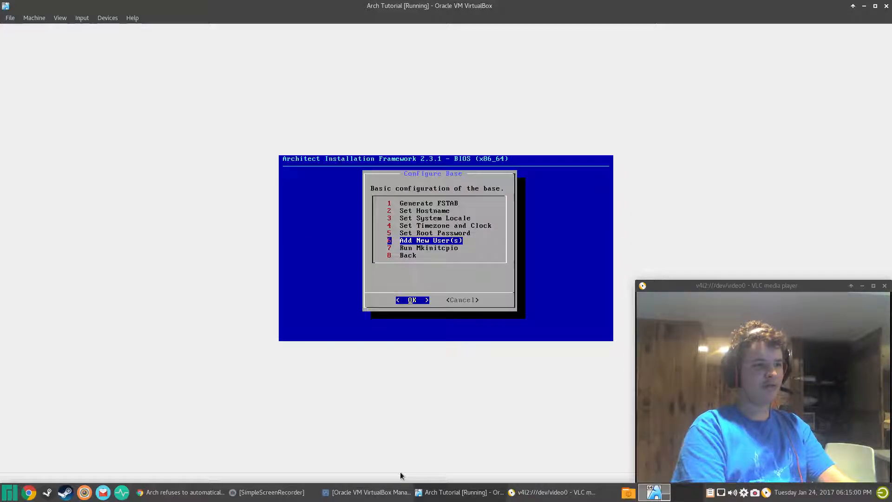
Step: Add a new user with the lower-case user name techno
key(Return)
text(a)
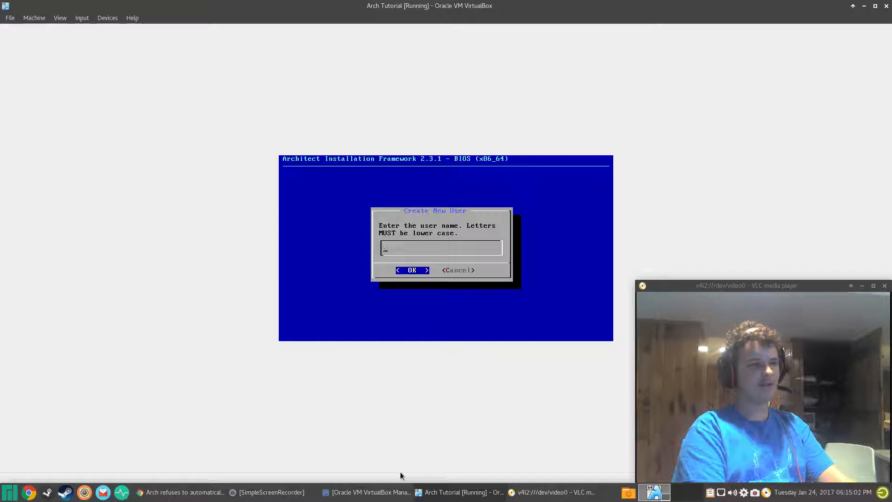
key(BackSpace)
key(BackSpace)
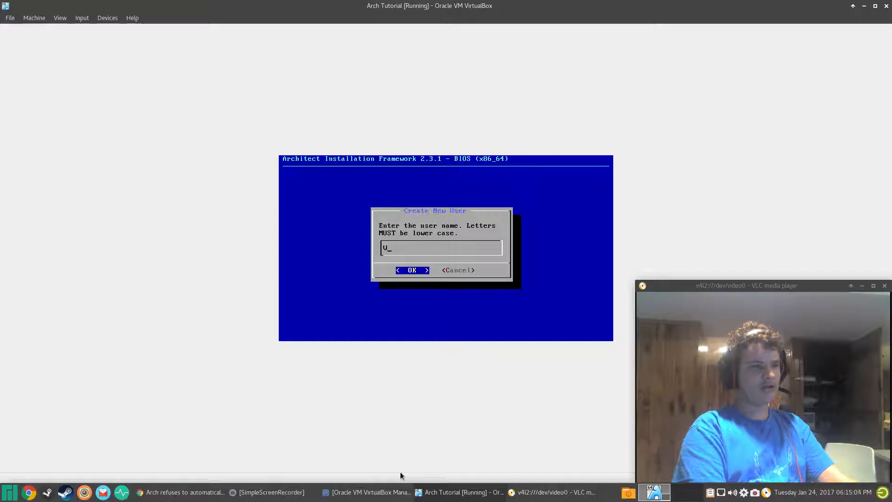
text(Techno)
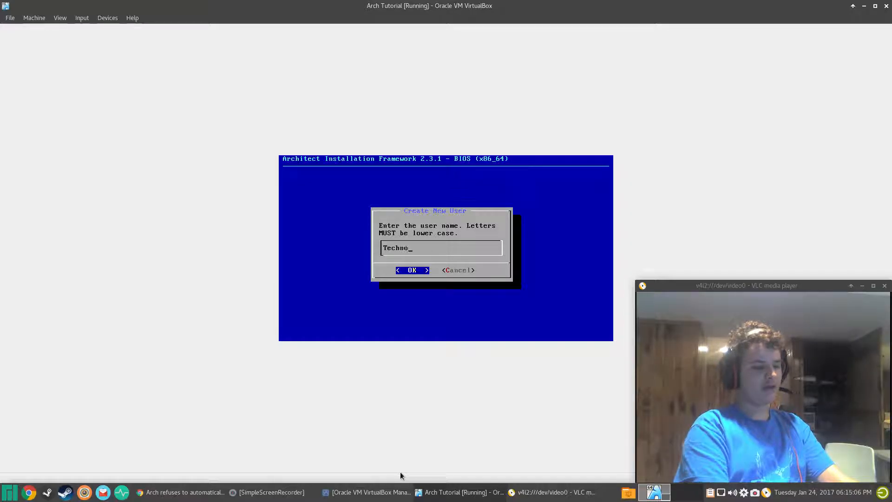
key(Return)
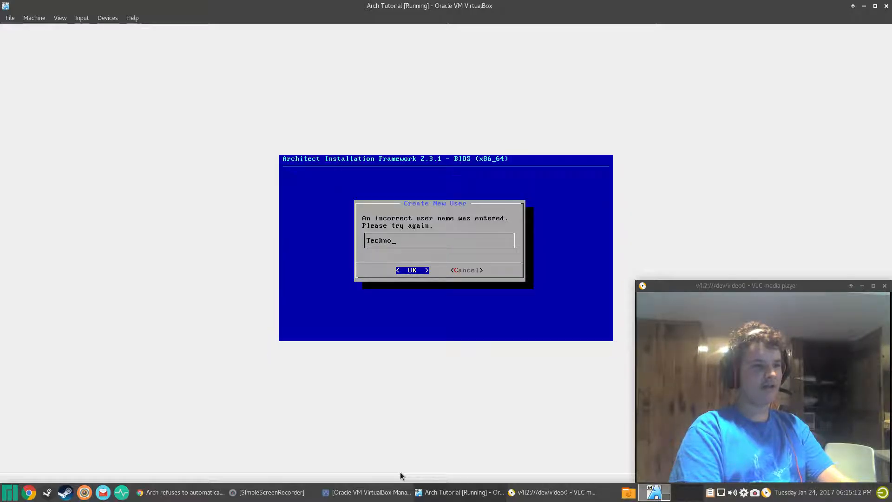
key(Return)
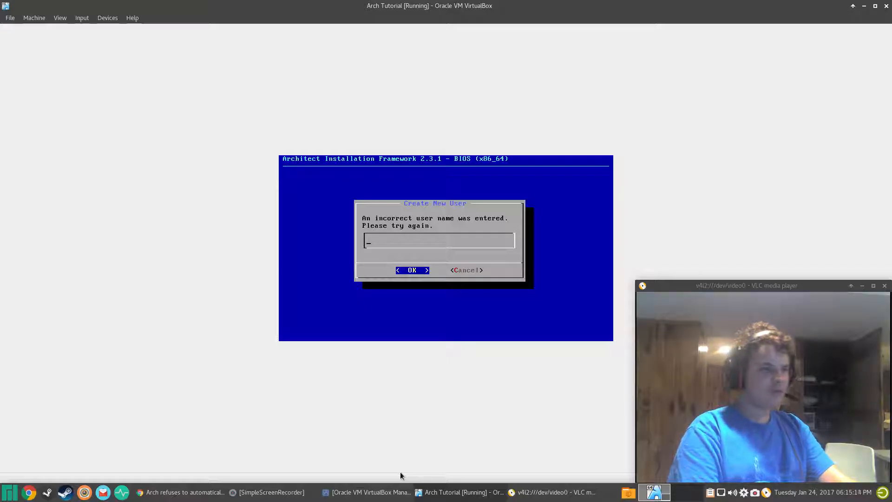
key(Return)
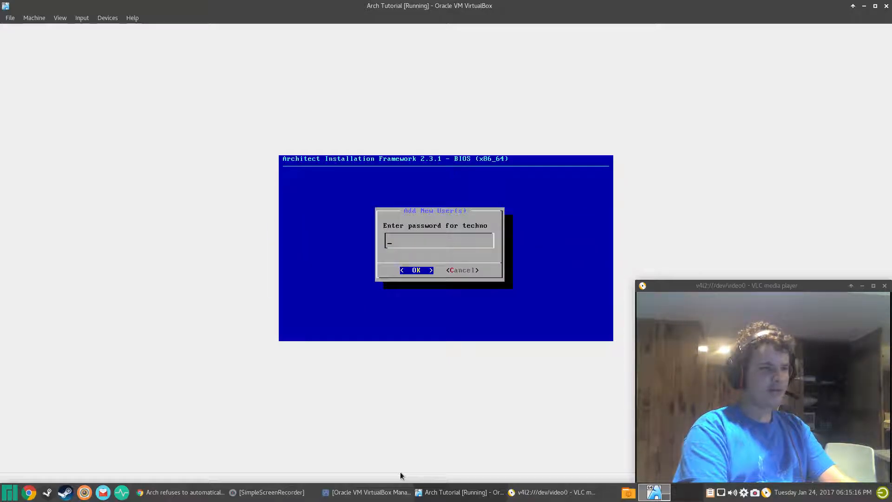
Step: Enter and re-enter the password for the new user techno
text(*****)
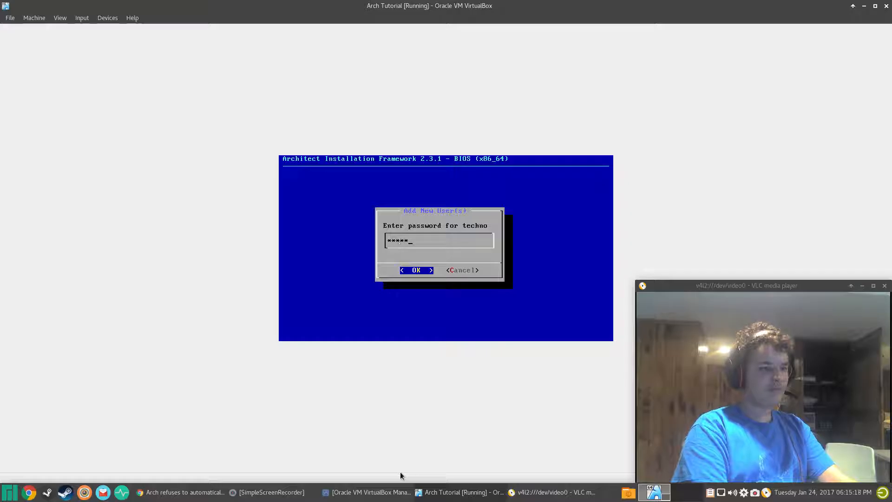
key(Return)
text(*****)
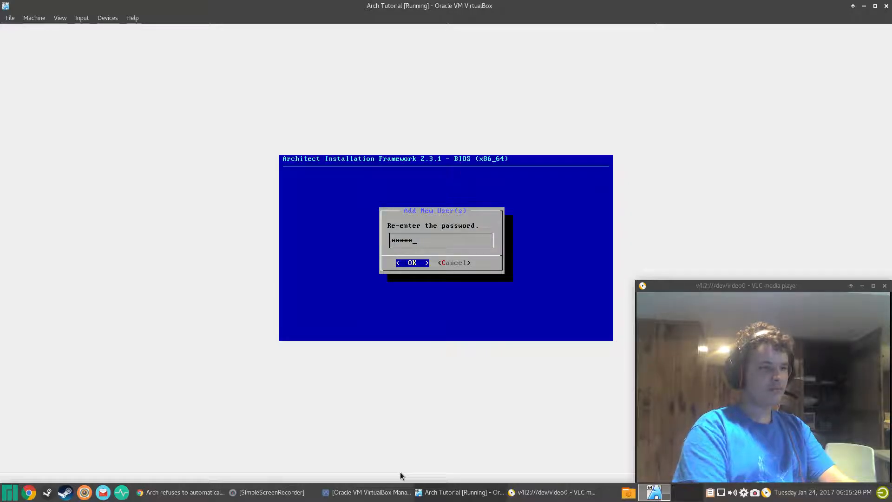
key(Return)
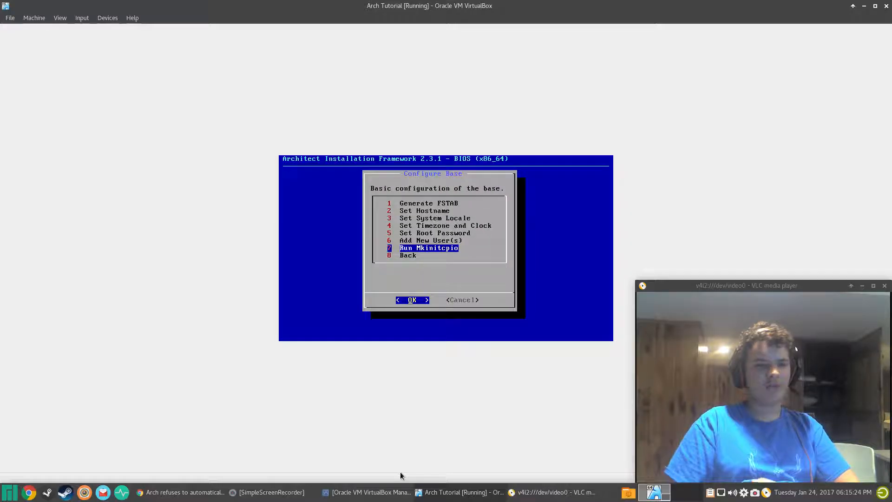
Step: Run Mkinitcpio and return from the base configuration to the main menu
key(Return)
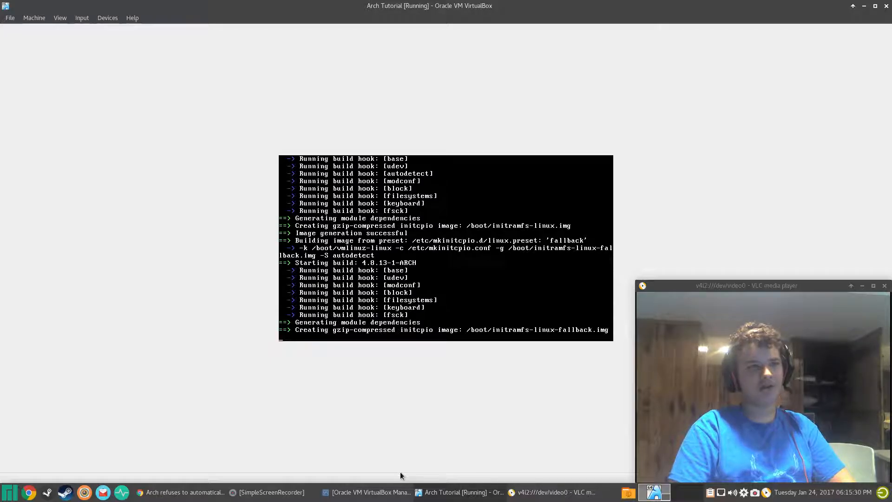
key(Return)
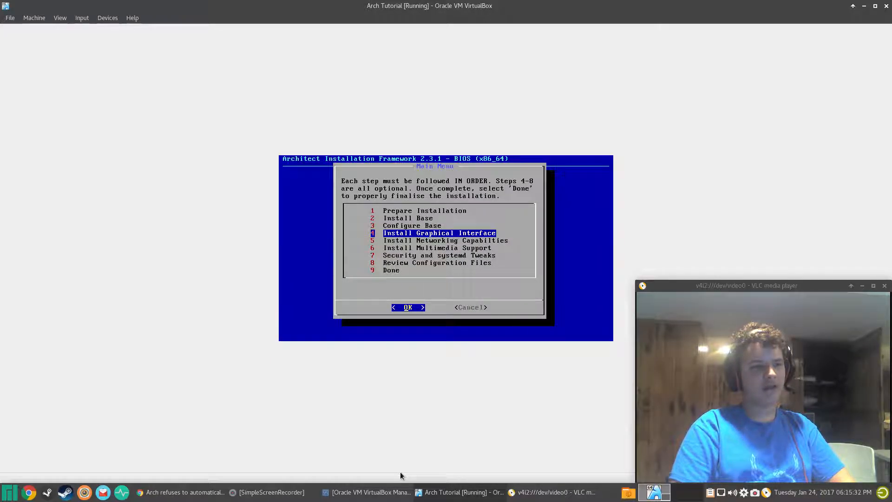
Step: Start the graphical interface installation and install the display server with the preselected xorg and xf86-input packages
key(Return)
key(Return)
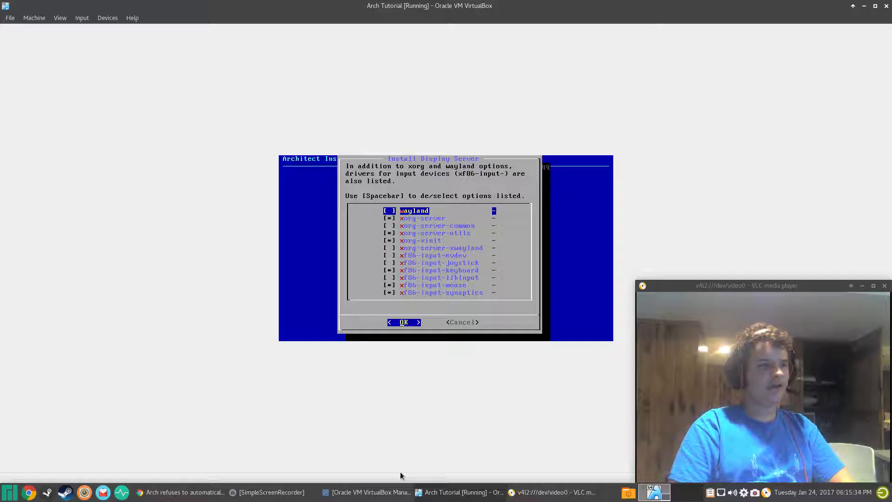
key(Down)
key(Down)
key(Down)
key(Down)
key(Down)
key(Down)
key(Down)
key(Down)
key(Down)
key(Down)
key(Down)
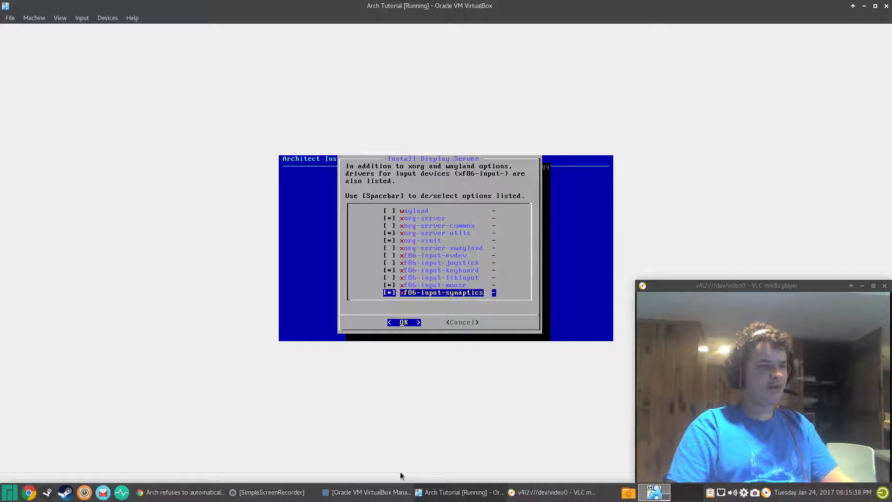
key(Right)
key(Left)
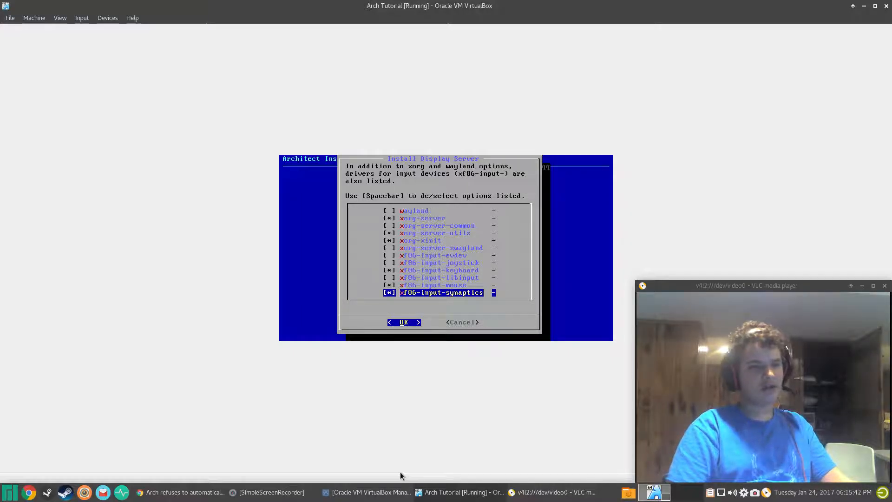
key(Return)
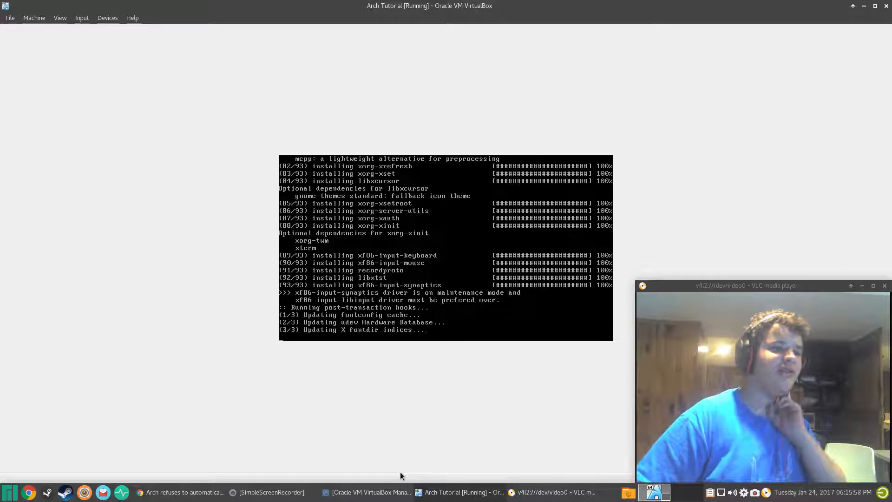
Step: Install the virtualbox-guest-dkms display driver
key(Return)
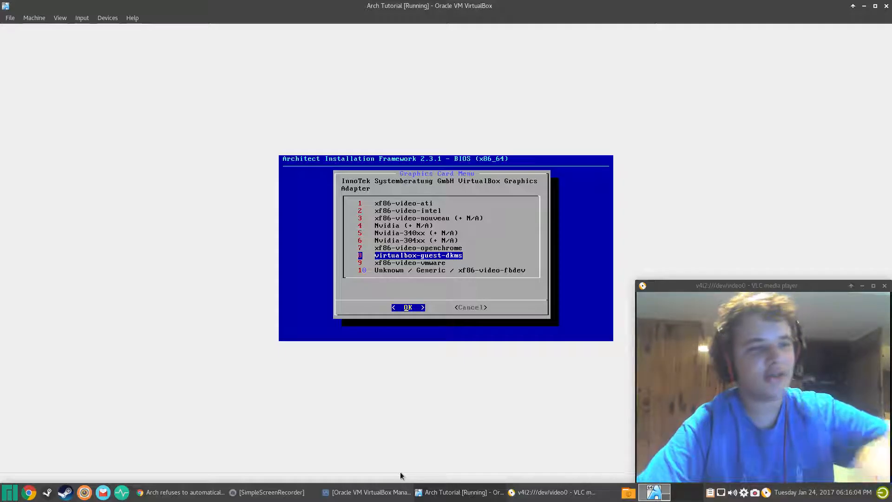
key(Up)
key(Down)
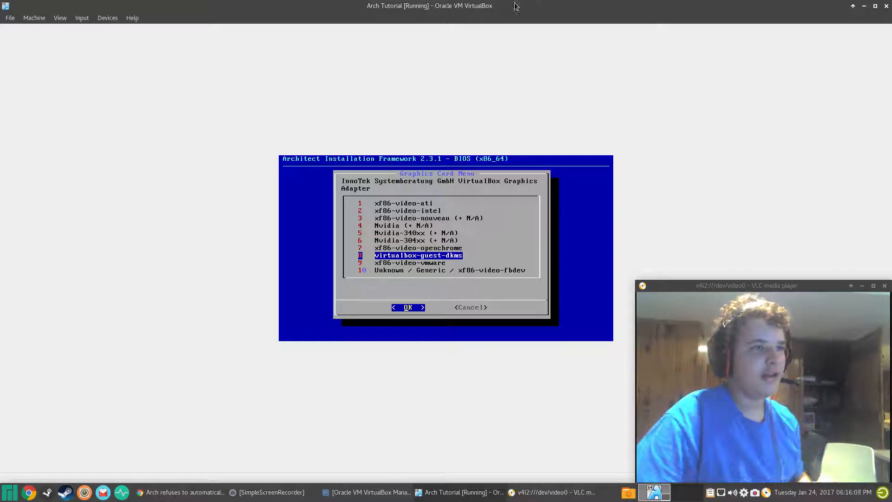
mouse_move(516, 6)
mouse_down()
mouse_move(460, 17)
mouse_move(501, 1)
mouse_up()
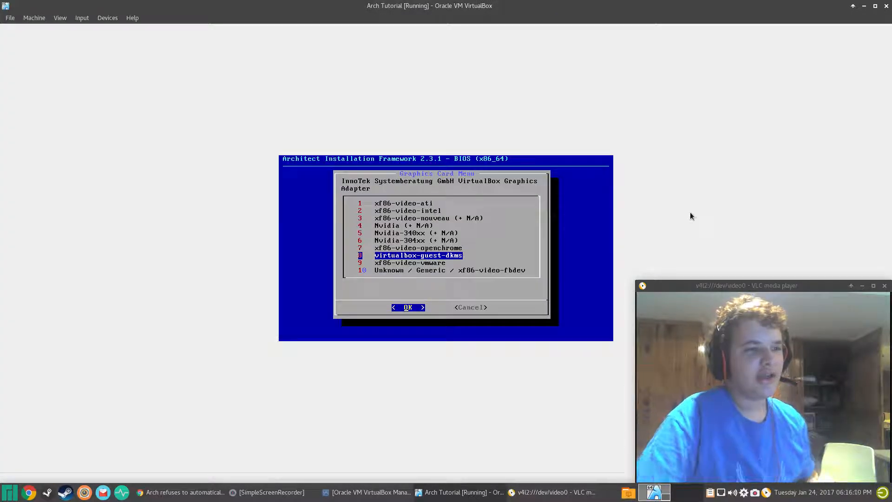
key(Return)
key(Return)
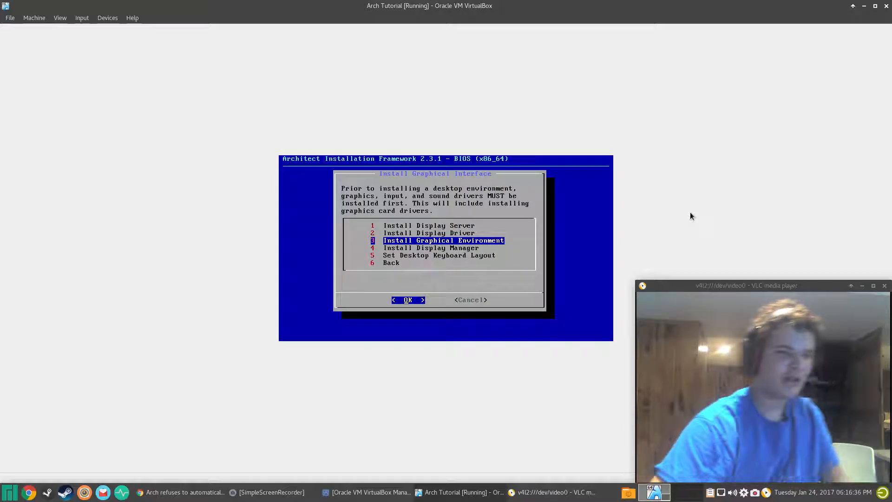
Step: Start installing the graphical environment and select cinnamon from the desktop environments
key(Return)
key(Return)
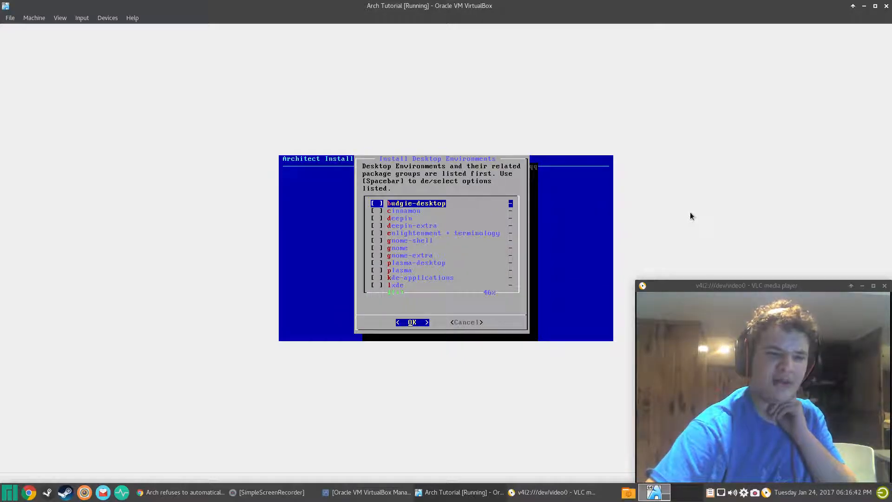
key(Down)
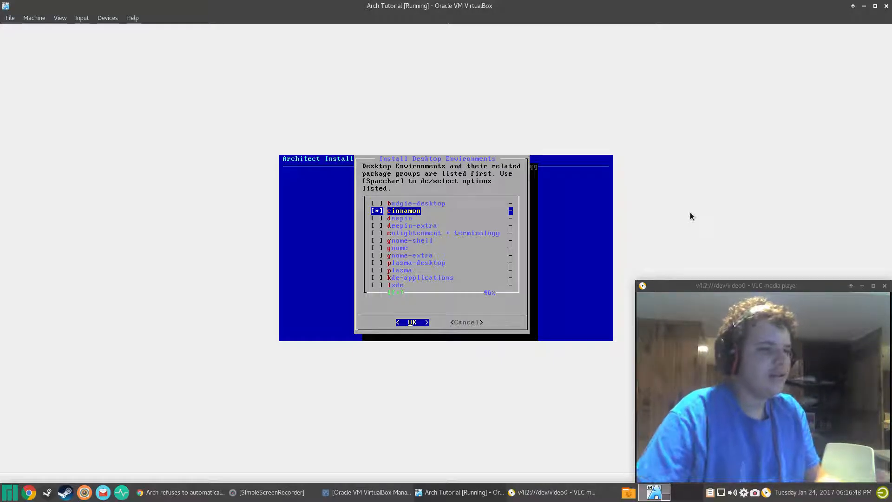
Step: Look through the other available desktop environments, from deepin and enlightenment to mate and xfce4-goodies, leaving cinnamon selected
key(Down)
key(Down)
key(Down)
key(Down)
key(Down)
key(Down)
key(Down)
key(Down)
key(Down)
key(Down)
key(Down)
key(Down)
key(Down)
key(Down)
key(Down)
key(Down)
key(Down)
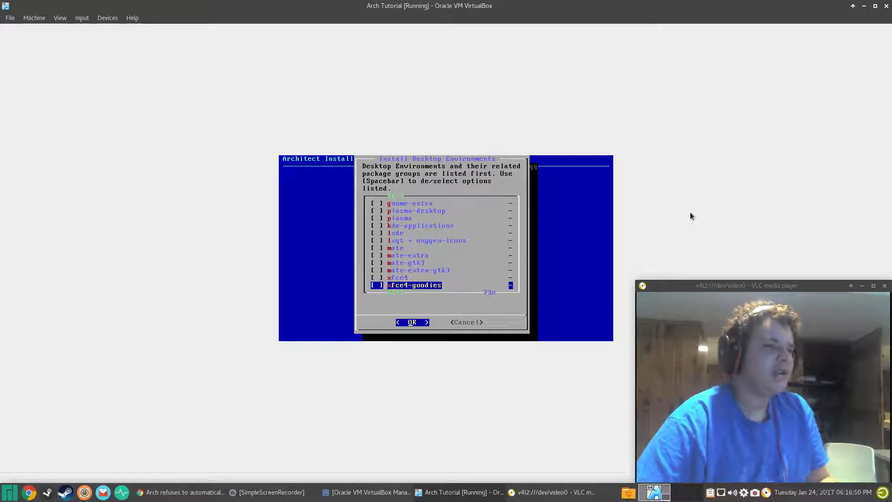
key(Up)
key(Up)
key(Up)
key(Up)
key(Down)
key(Down)
key(Down)
key(Up)
key(Up)
key(Up)
key(Up)
key(Up)
key(Up)
key(Up)
key(Up)
key(Up)
key(Up)
key(Up)
key(Up)
key(Up)
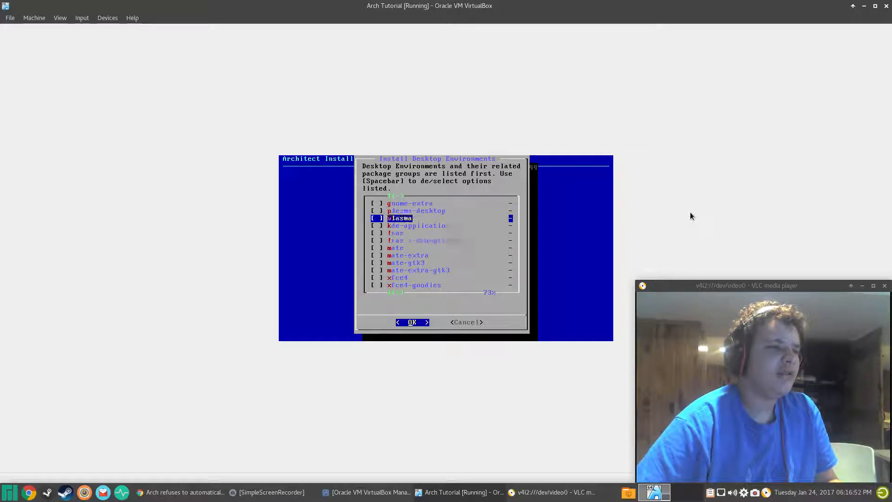
key(Tab)
key(Down)
key(Tab)
key(Up)
key(Up)
key(Up)
key(Up)
key(Up)
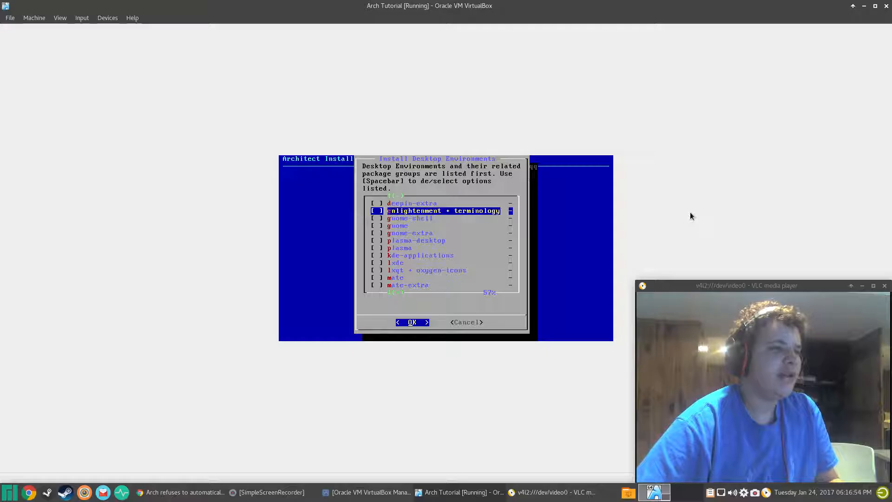
key(Down)
key(Down)
key(Down)
key(Down)
key(Down)
key(Down)
key(Down)
key(Down)
key(Down)
key(Down)
key(Down)
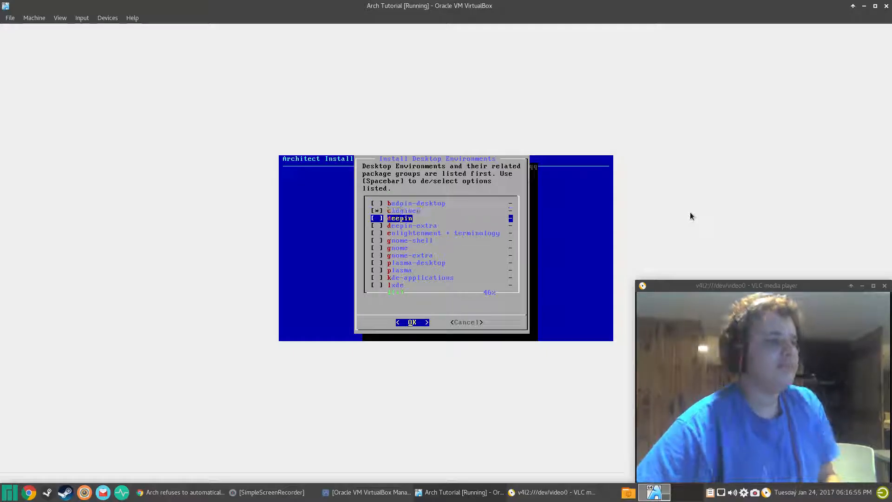
Step: Examine the gnome, plasma and kde-applications entries among the desktop environments
key(Up)
key(Up)
key(Up)
key(Up)
key(Up)
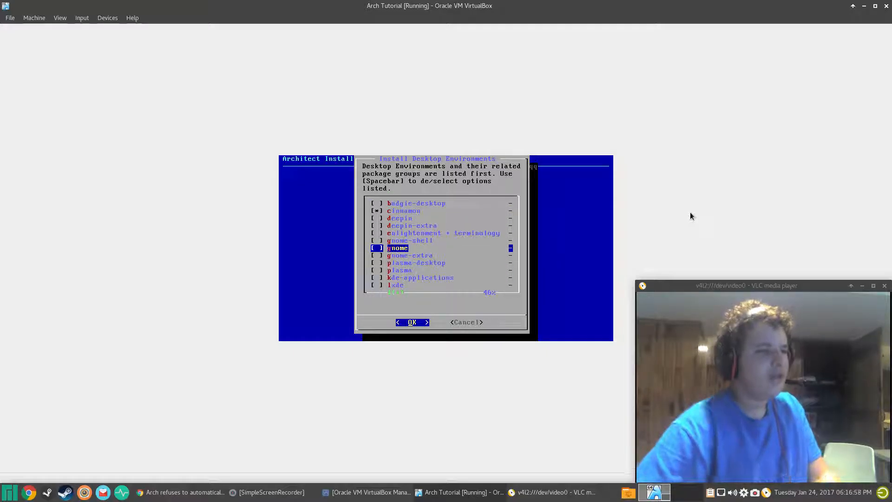
key(Up)
key(Down)
key(Down)
key(Down)
key(Down)
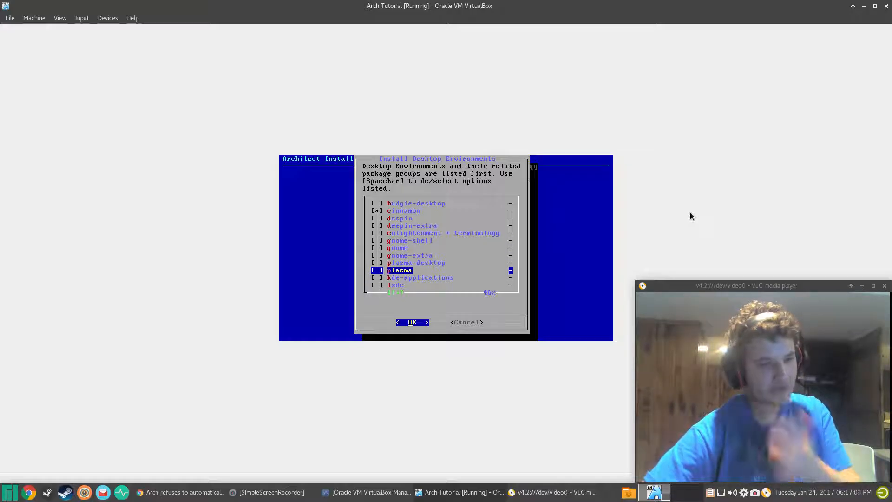
key(Up)
key(Down)
key(Down)
key(Up)
key(Down)
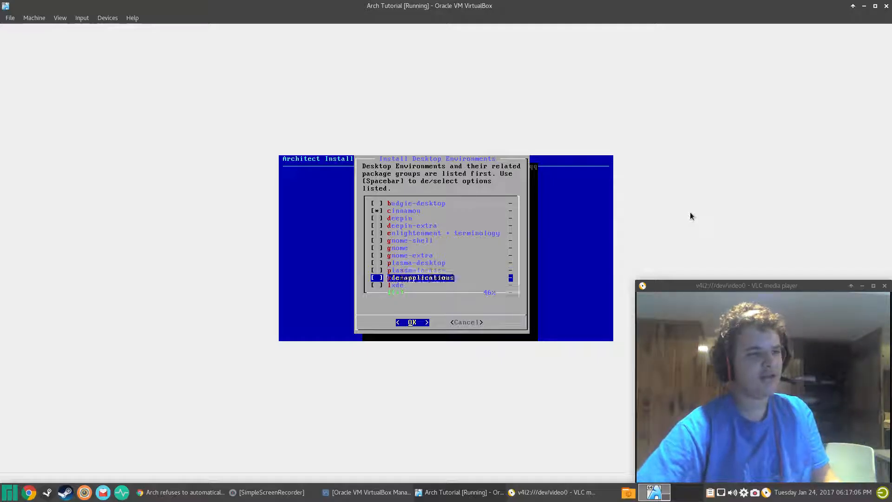
key(Down)
key(Up)
key(Up)
key(Up)
key(Down)
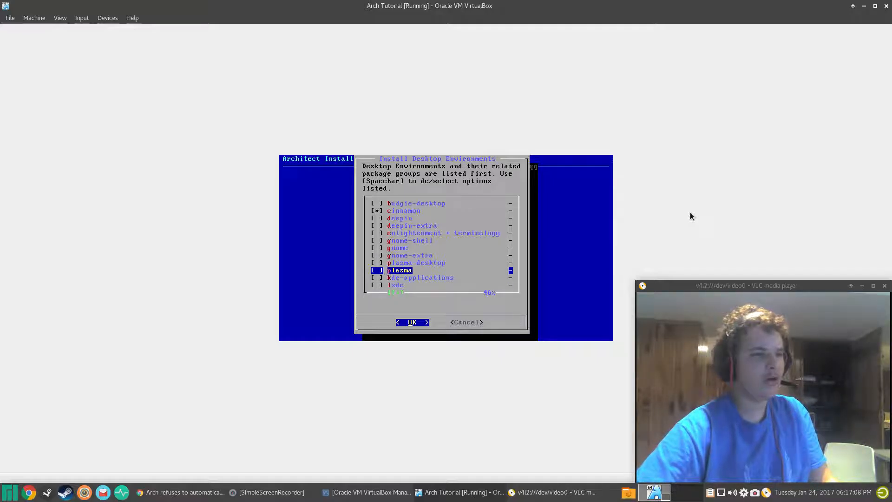
key(Up)
key(Up)
key(Up)
key(Up)
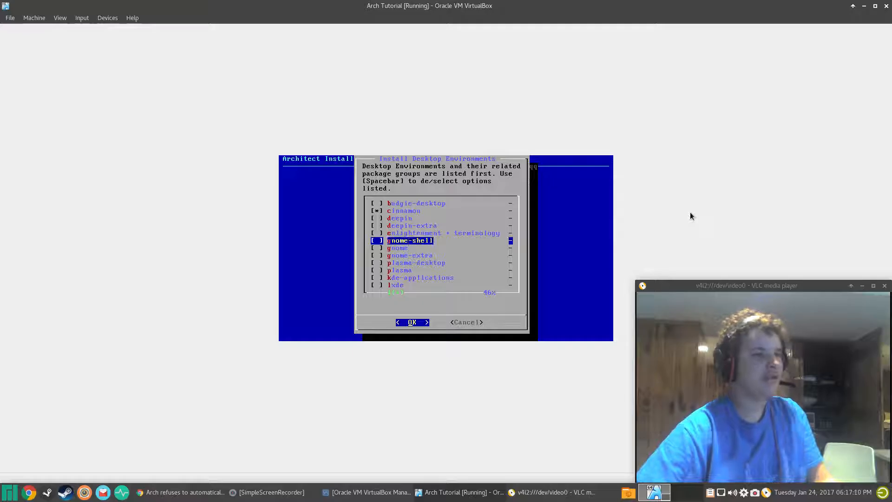
Step: Review the whole desktop environment list through to the window managers, ending at windowmaker
key(Down)
key(Down)
key(Down)
key(Down)
key(Down)
key(Down)
key(Down)
key(Down)
key(Down)
key(Down)
key(Up)
key(Up)
key(Up)
key(Up)
key(Up)
key(Up)
key(Up)
key(Up)
key(Up)
key(Up)
key(Up)
key(Up)
key(Up)
key(Up)
key(Up)
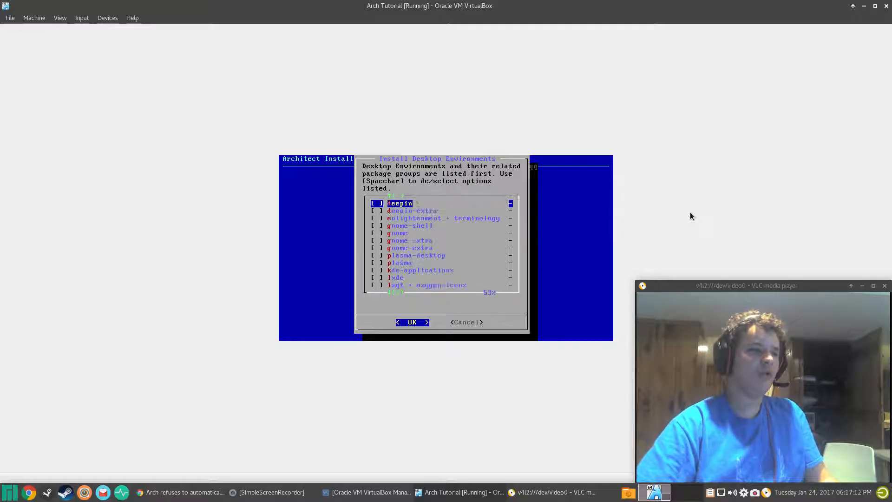
key(Down)
key(Down)
key(Down)
key(Down)
key(Down)
key(Down)
key(Down)
key(Down)
key(Down)
key(Down)
key(Down)
key(Down)
key(Down)
key(Down)
key(Down)
key(Down)
key(Down)
key(Down)
key(Down)
key(Down)
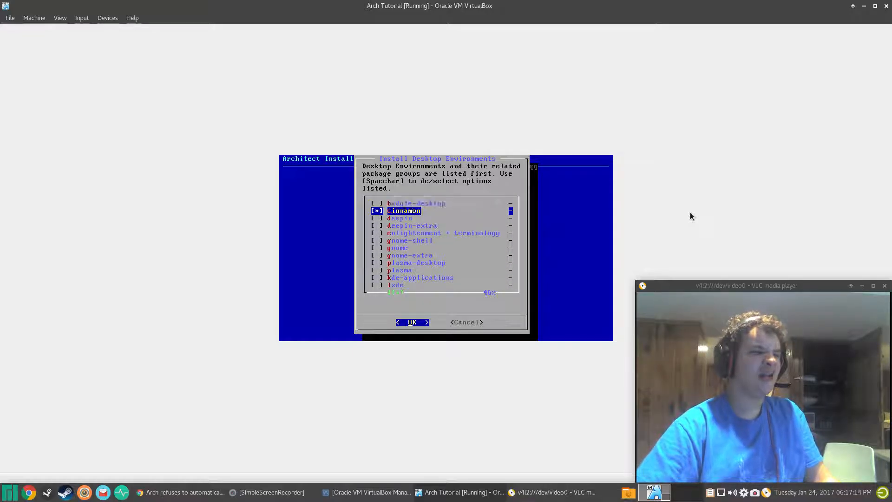
key(Down)
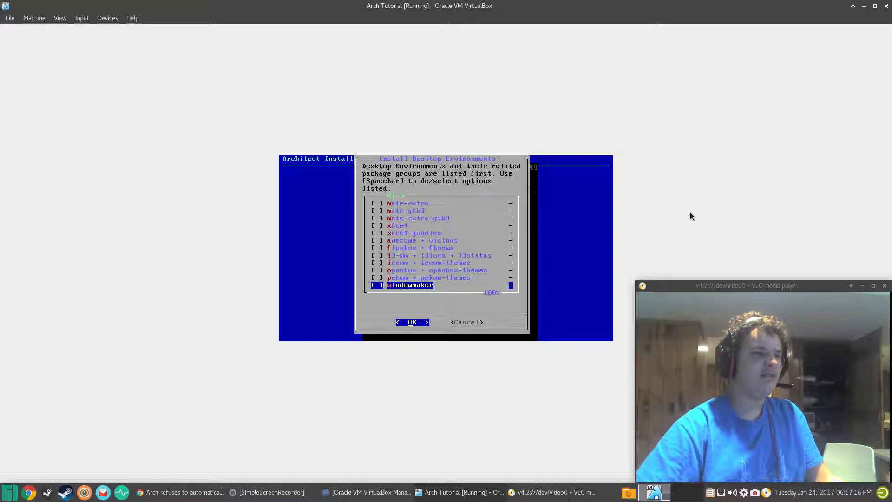
Step: Install the selected cinnamon desktop, followed by all preselected common packages
key(Return)
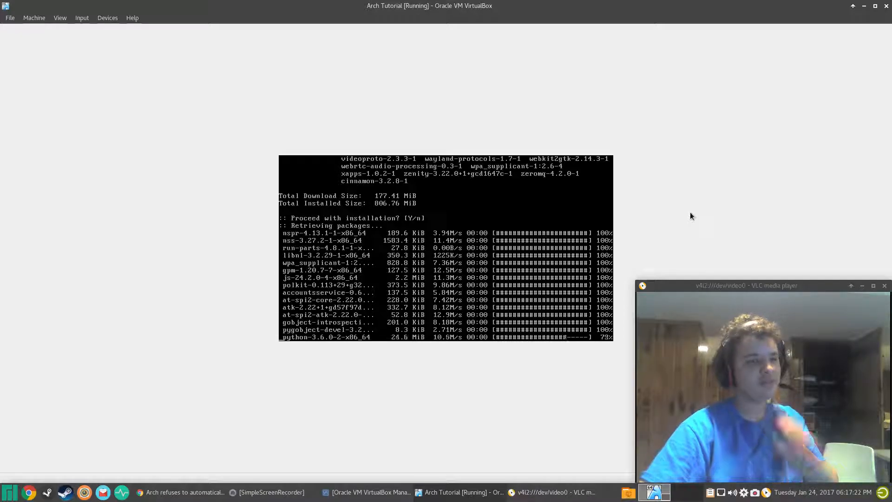
key(super)
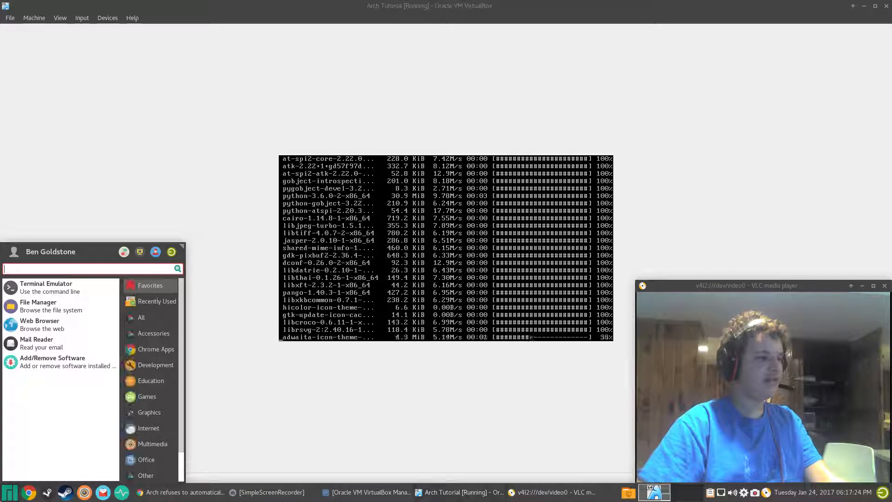
key(Escape)
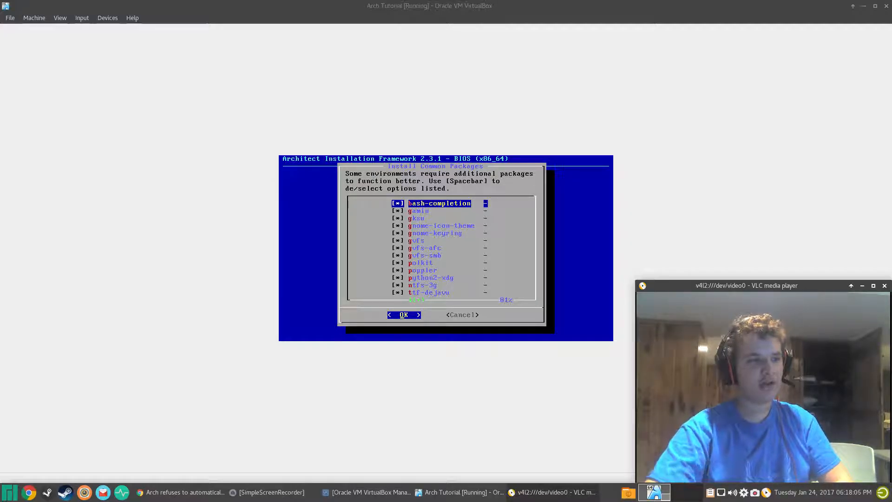
key(alt+Tab)
key(Return)
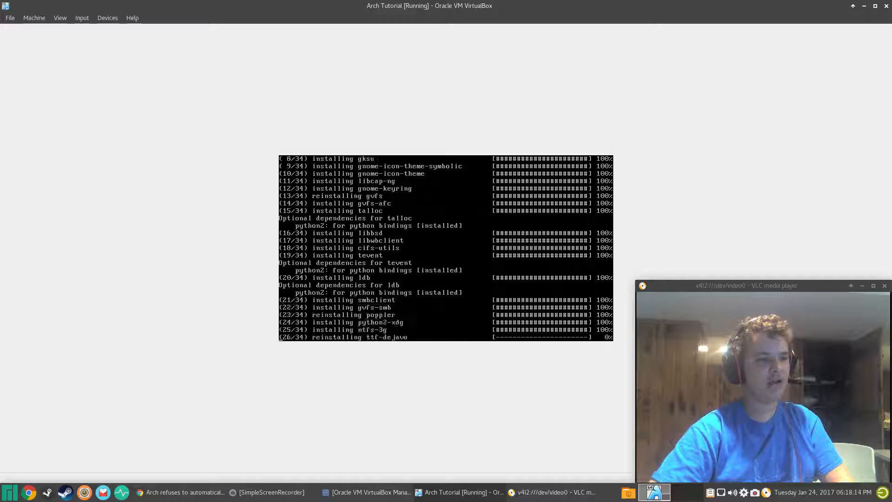
Step: Install gdm as the display manager and return to the graphical interface options
key(Return)
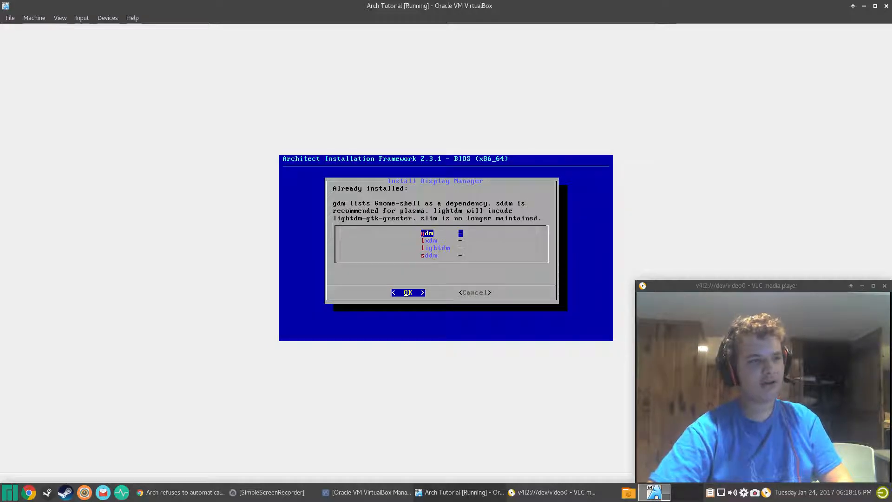
key(Down)
key(Down)
key(Down)
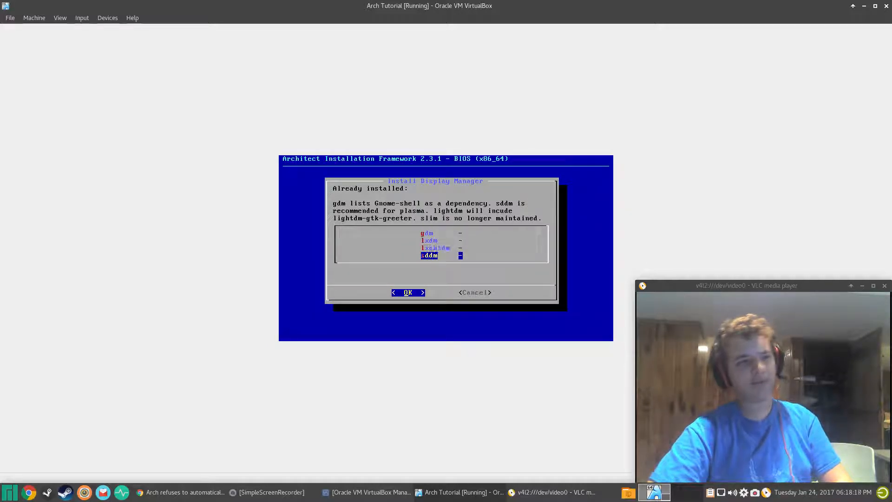
key(Up)
key(Up)
key(Up)
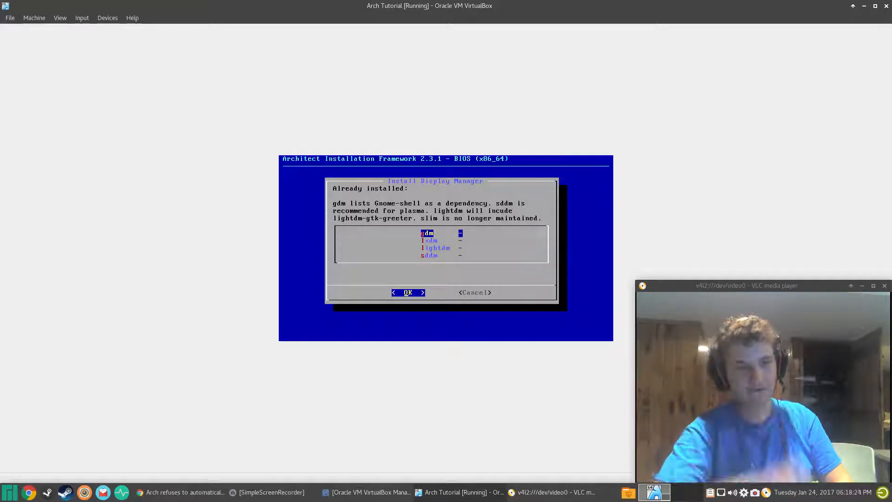
key(Return)
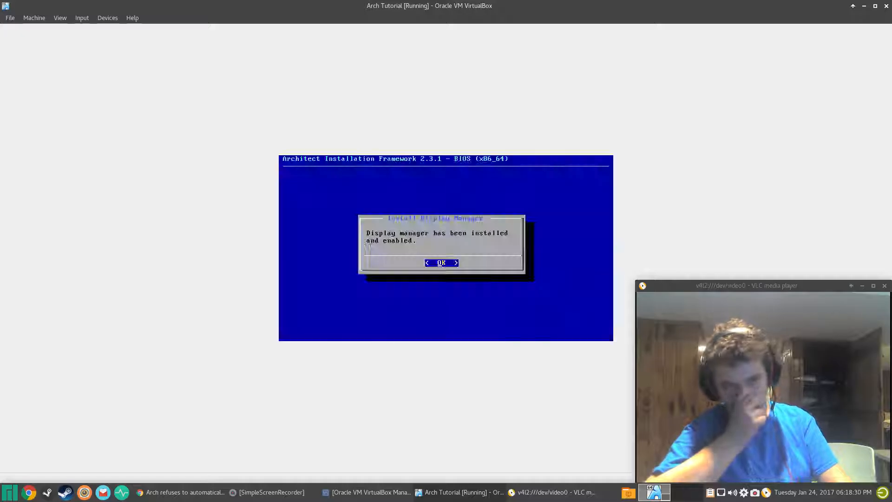
key(Return)
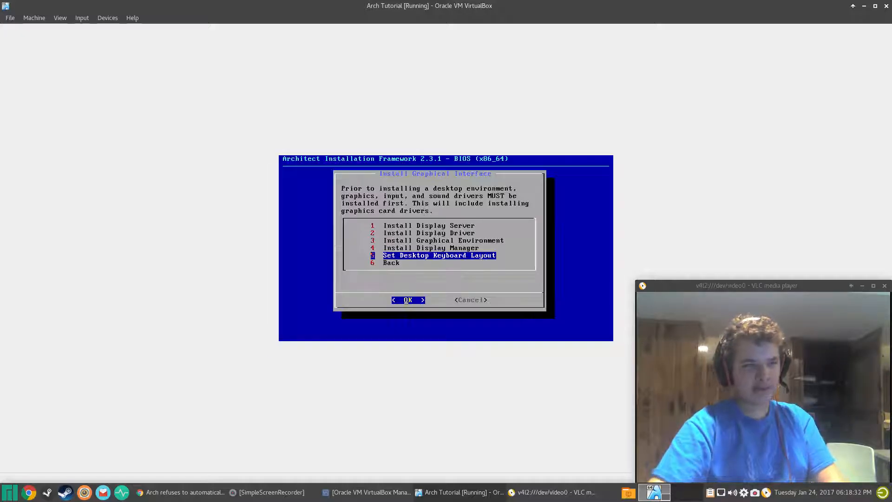
Step: Open the desktop keyboard layout selection and look through the available keymaps for the US layout
key(Return)
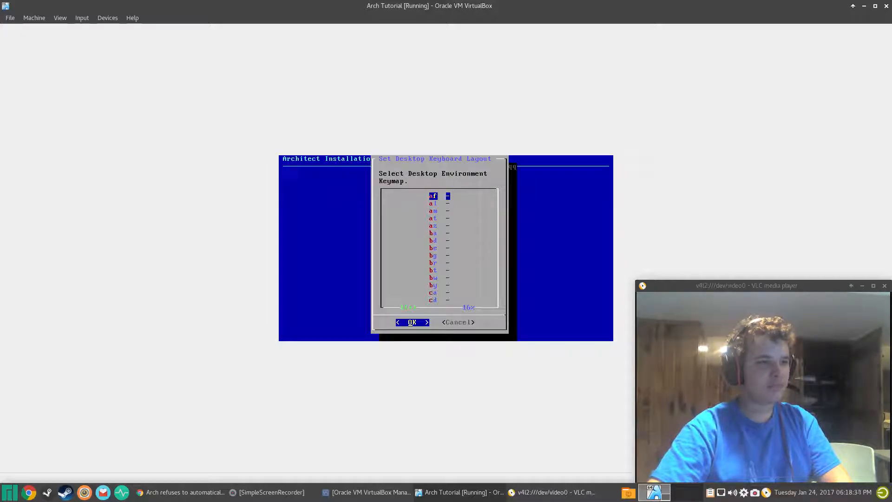
key(Down)
key(Down)
key(Down)
key(Down)
key(Down)
key(Down)
key(Down)
key(Down)
key(Down)
key(Down)
key(Down)
key(Down)
key(Down)
key(Down)
key(Down)
key(Down)
key(Down)
key(Down)
key(Down)
key(Down)
key(Down)
key(Down)
key(Down)
key(Down)
key(Down)
key(Down)
key(Down)
key(Down)
key(Down)
key(Down)
key(Down)
key(Down)
key(Down)
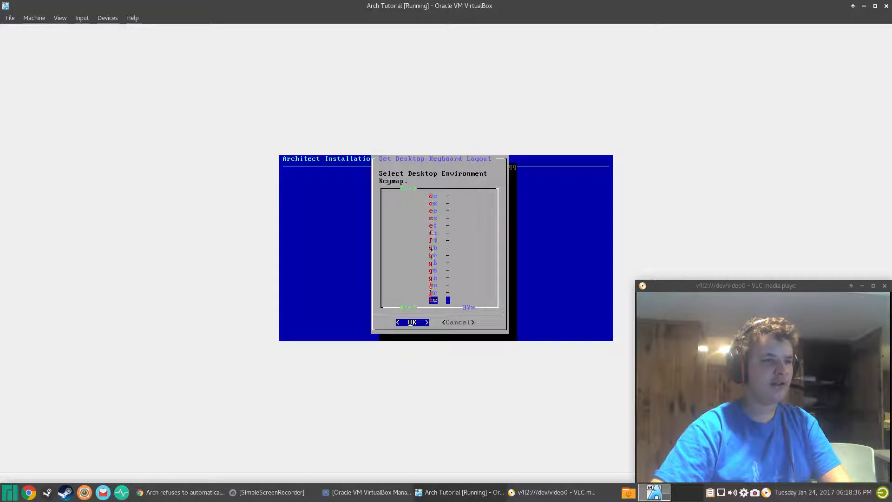
key(Up)
key(Up)
key(Up)
key(Up)
key(Up)
key(Up)
key(Up)
key(Up)
key(Up)
key(Up)
key(Up)
key(Up)
key(Up)
key(Up)
key(Up)
key(Up)
key(Up)
key(Up)
key(Up)
key(Up)
key(Up)
key(Up)
key(Up)
key(Up)
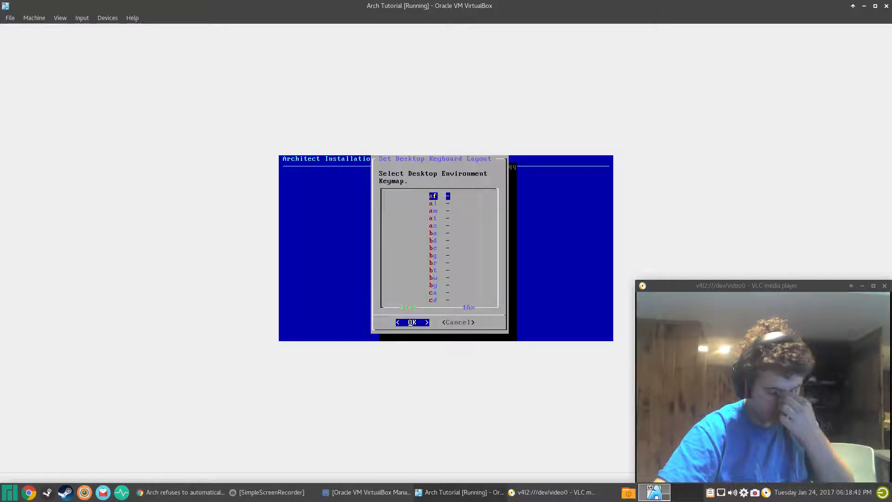
key(Down)
key(Down)
key(Down)
key(Down)
key(Down)
key(Down)
key(Down)
key(Down)
key(Down)
key(Down)
key(Down)
key(Down)
key(Down)
key(Down)
key(Down)
key(Down)
key(Down)
key(Down)
key(Down)
key(Down)
key(Down)
key(Down)
key(Down)
key(Down)
key(Down)
key(Down)
key(Down)
key(Down)
key(Down)
key(Down)
key(Down)
key(Down)
key(Down)
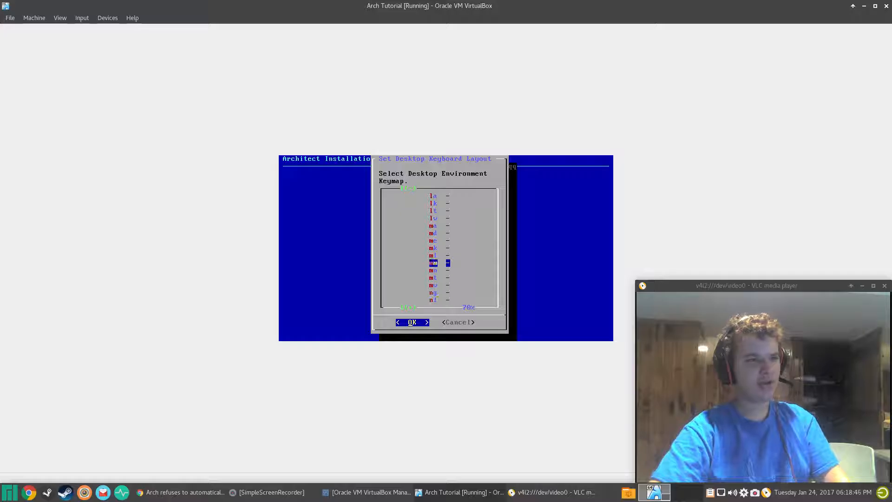
key(Up)
key(Up)
key(Up)
key(Up)
key(Up)
key(Up)
key(Up)
key(Up)
key(Up)
key(Up)
key(Up)
key(Up)
key(Up)
key(Up)
key(Up)
key(Up)
key(Up)
key(Up)
key(Up)
key(Up)
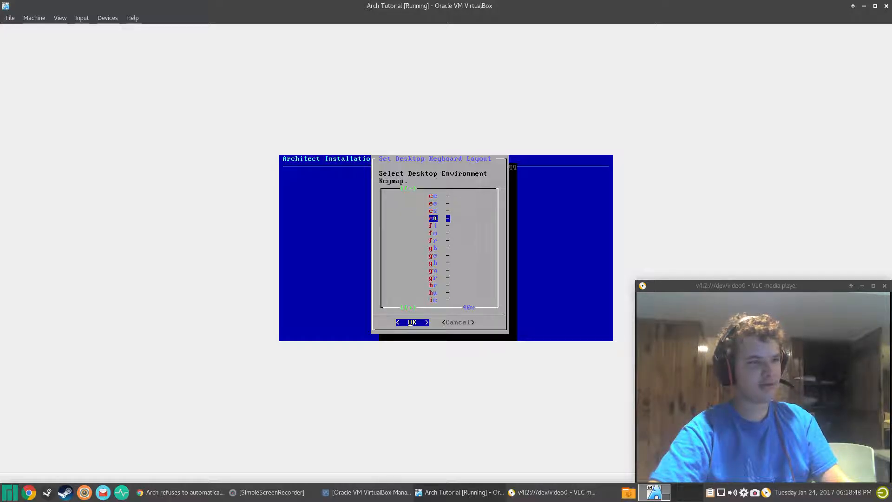
Step: Set the desktop keyboard layout to us and leave the graphical interface options
key(u)
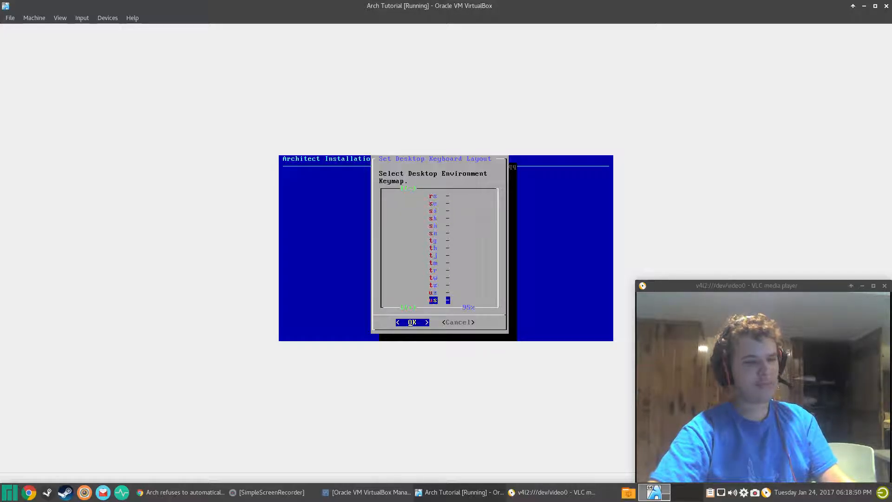
key(Return)
key(Return)
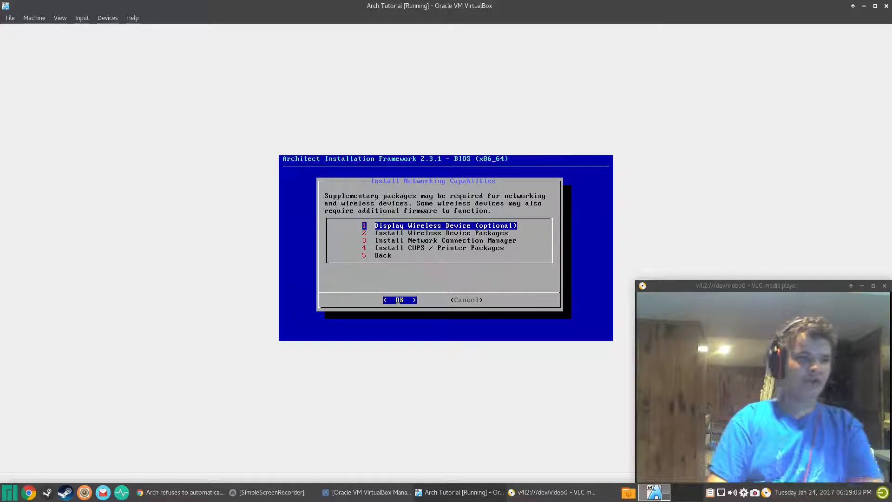
Step: Check for a wireless device, and mark ufw, gufw and ntp among the wireless device packages
key(Return)
key(Return)
key(Return)
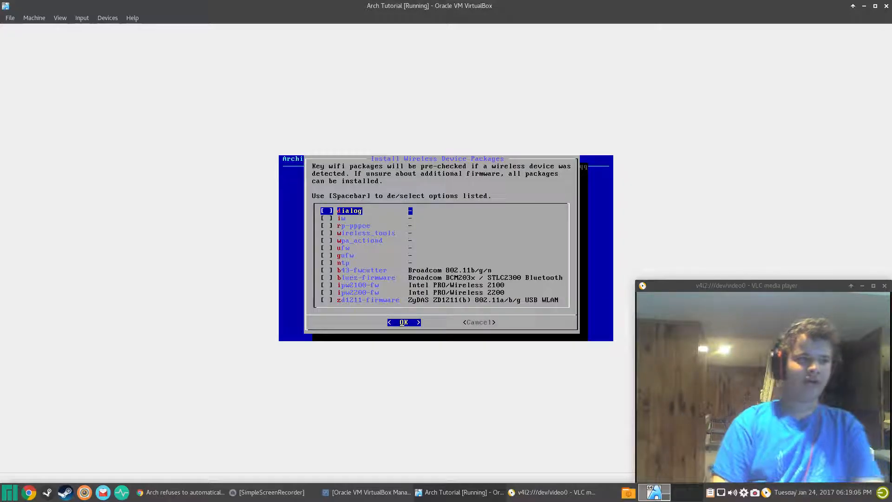
key(Down)
key(Down)
key(Down)
key(Down)
key(Down)
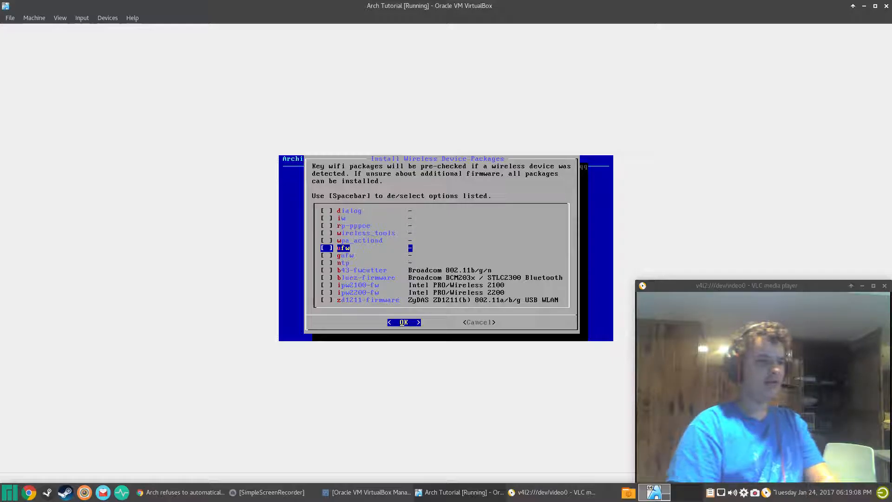
key(space)
key(Down)
key(space)
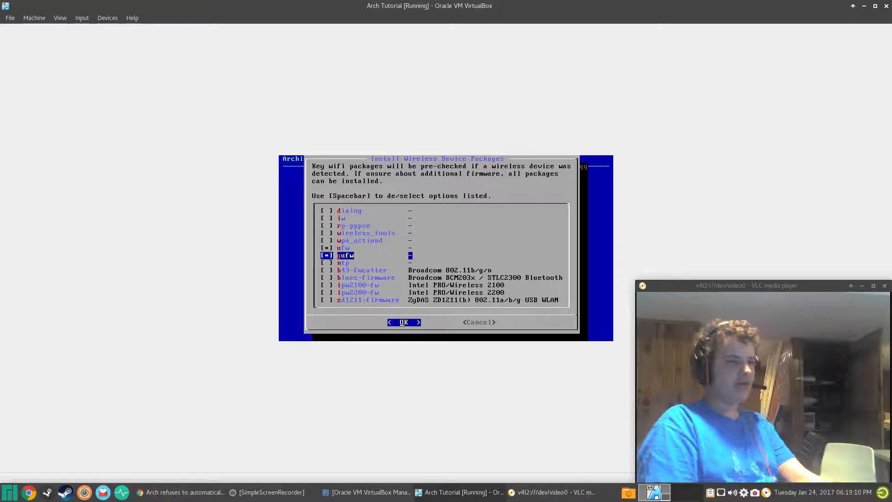
key(Down)
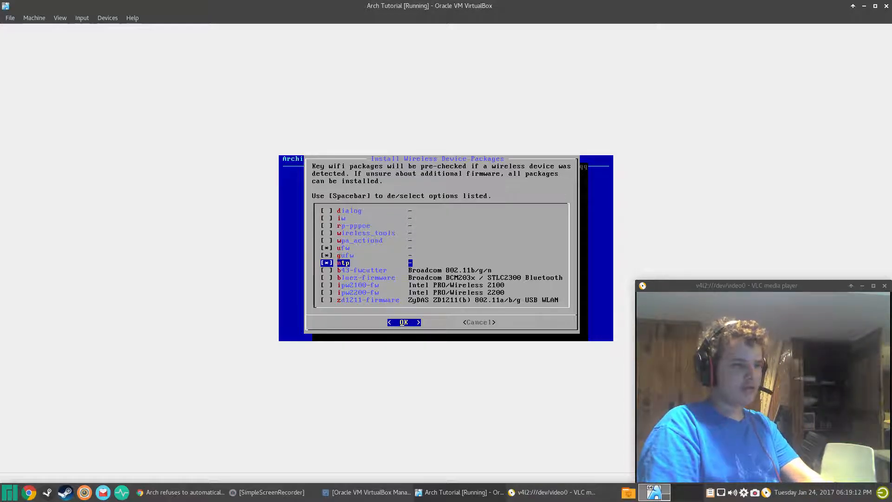
Step: Review the remaining firmware entries and install only the marked ufw, gufw and ntp packages
key(Down)
key(Down)
key(Down)
key(Down)
key(Down)
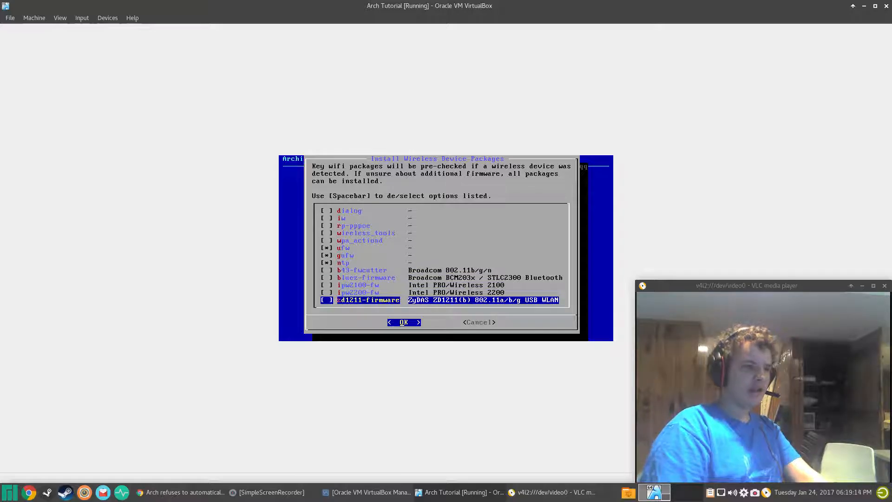
key(Return)
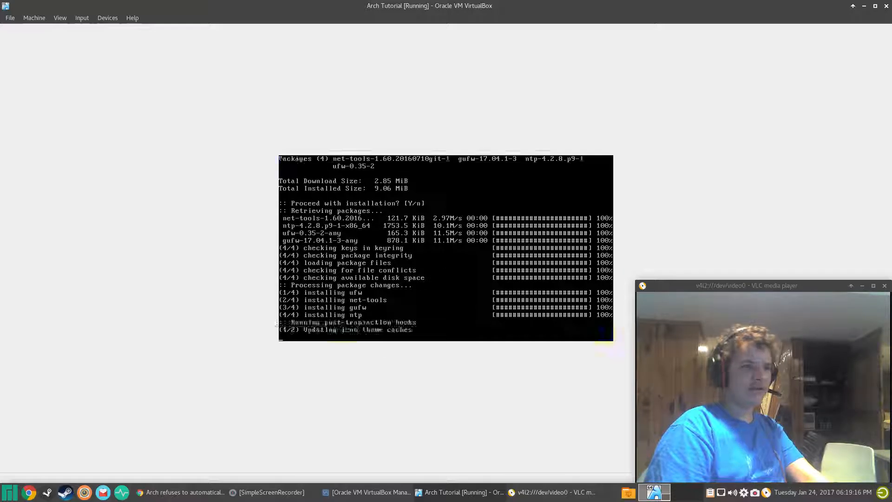
Step: Install NetworkManager as the network connection manager
key(Return)
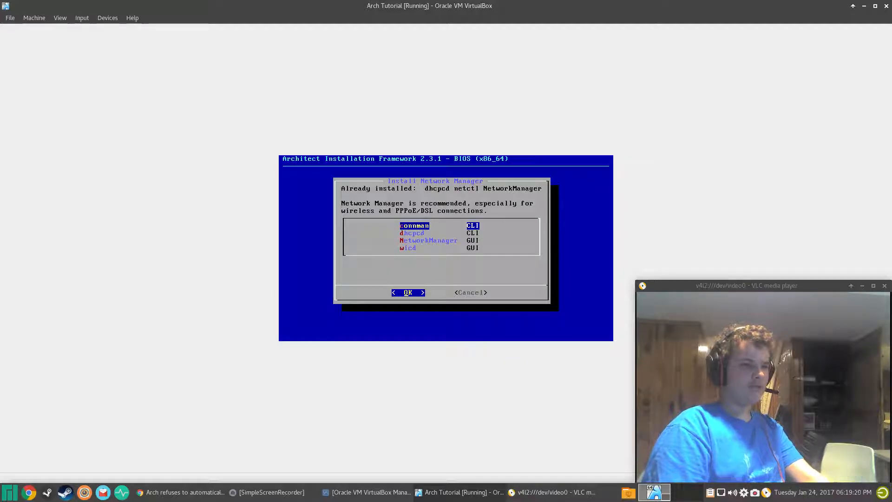
key(Down)
key(Down)
key(Return)
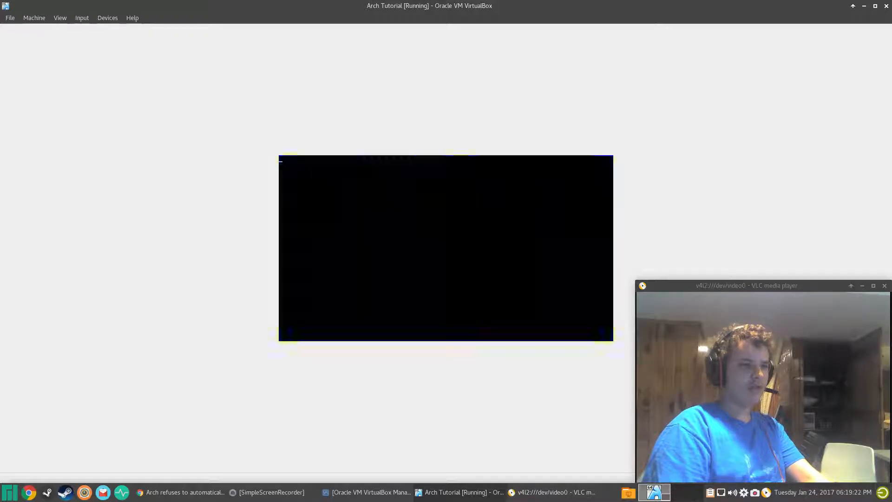
key(Return)
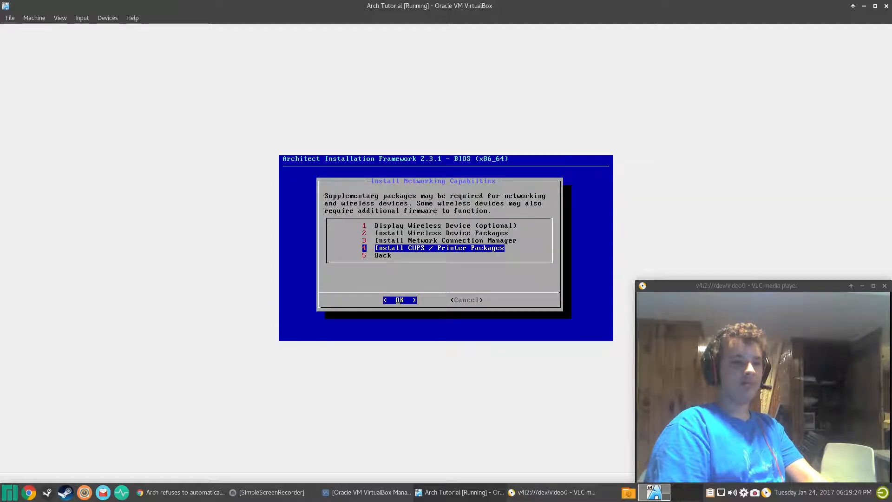
Step: Install the preselected cups, ghostscript and gsfonts printer packages, enable org.cups.cupsd.service, and return to the main menu
key(Return)
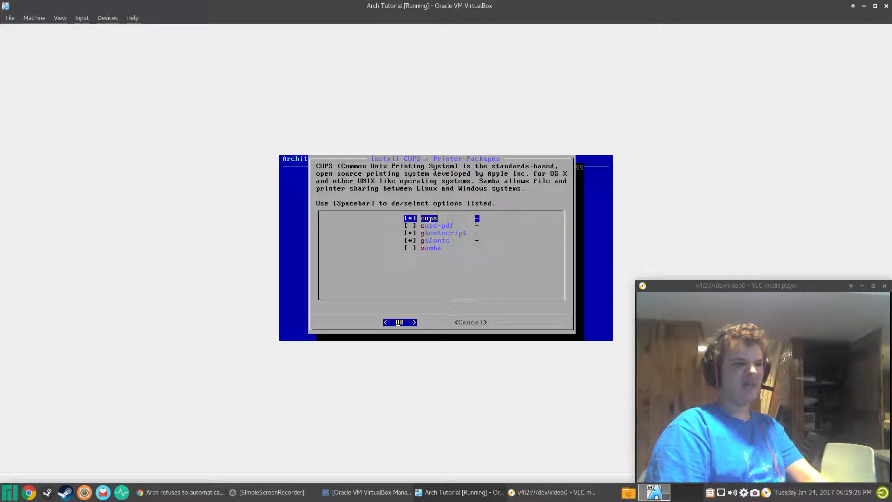
key(Down)
key(Down)
key(Down)
key(Down)
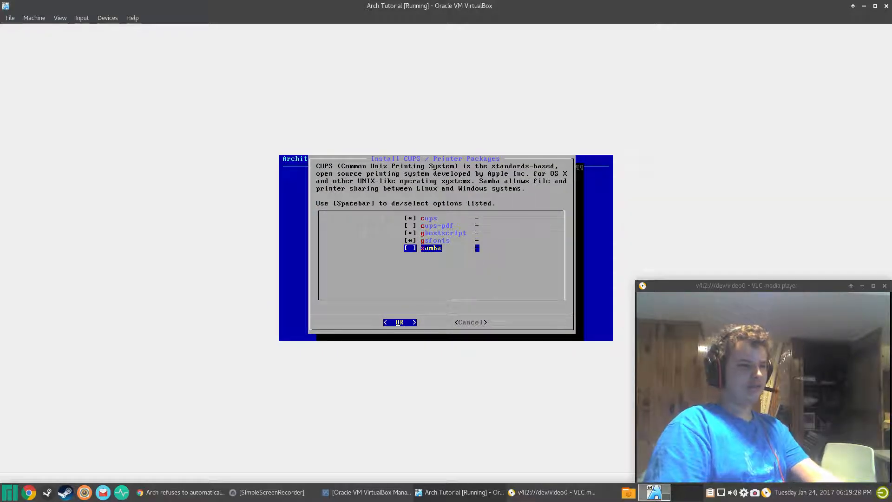
key(Return)
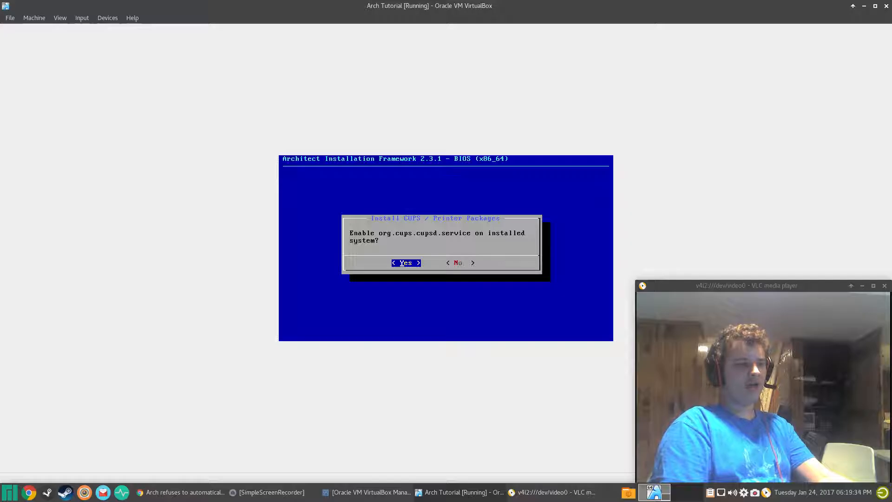
key(Return)
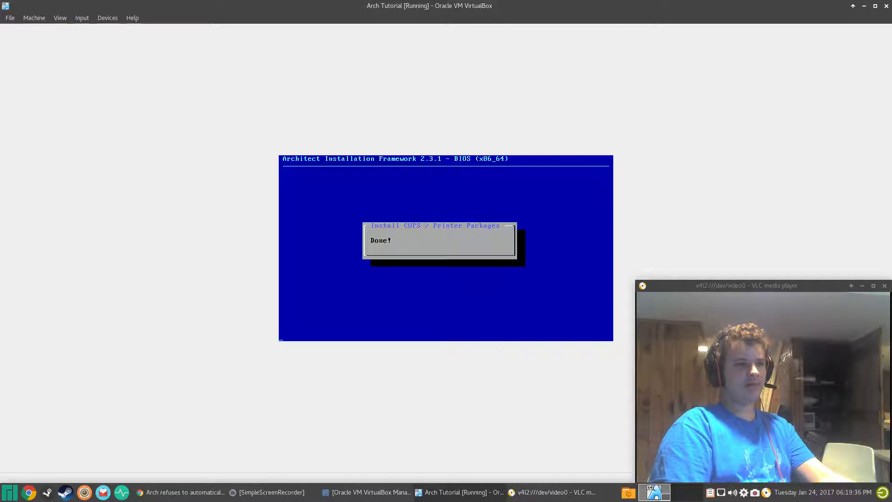
key(Return)
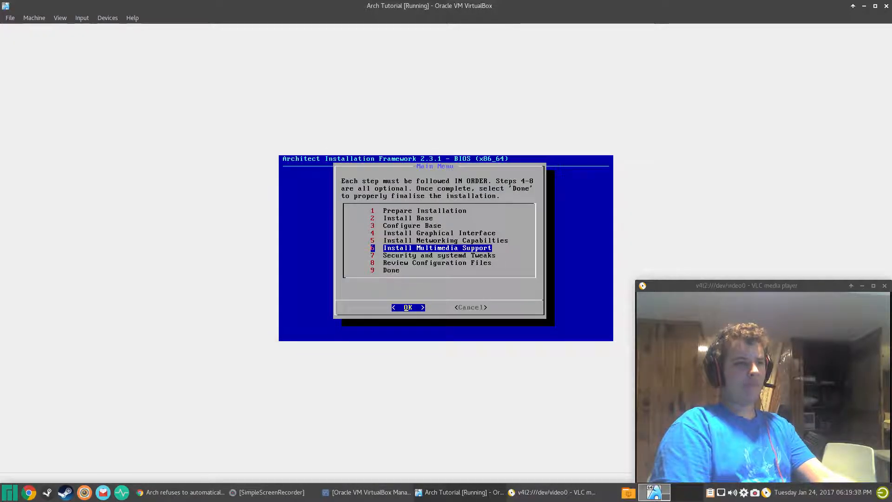
Step: Start the sound driver installation under multimedia support and add alsa-oss and alsa-tools to the preselected ALSA packages
key(Return)
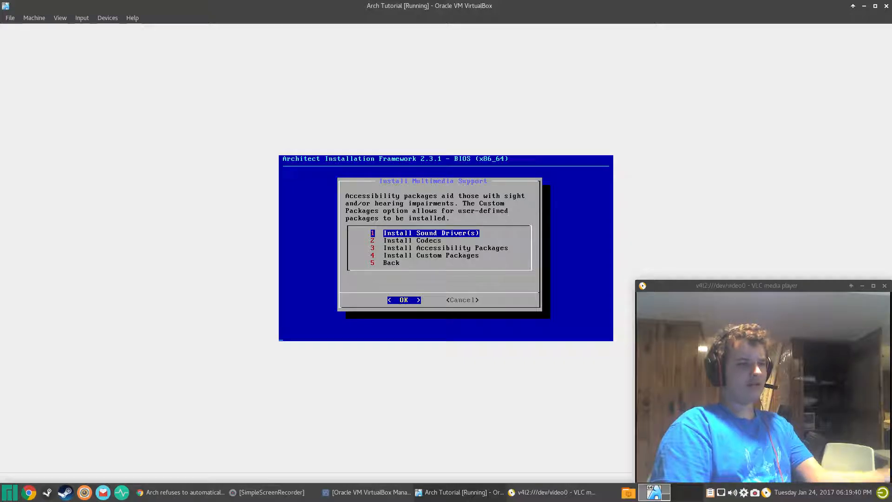
key(Return)
key(Down)
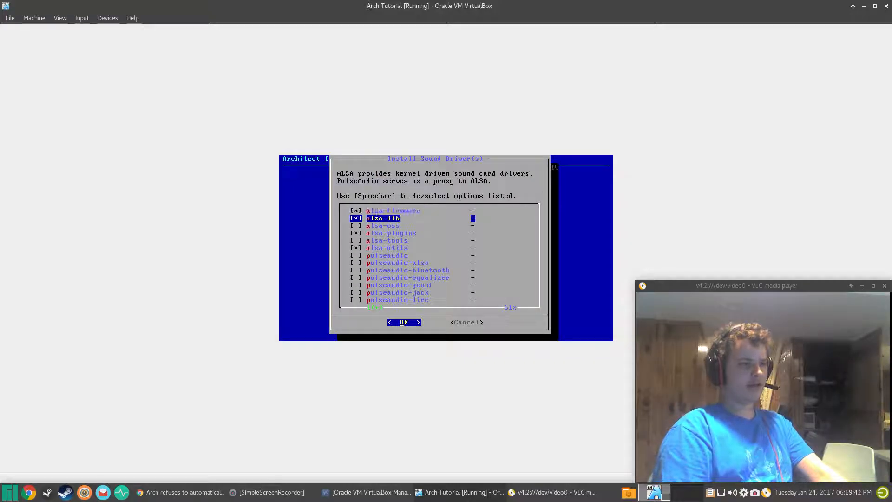
key(space)
key(Down)
key(space)
key(Down)
key(Down)
key(space)
key(Down)
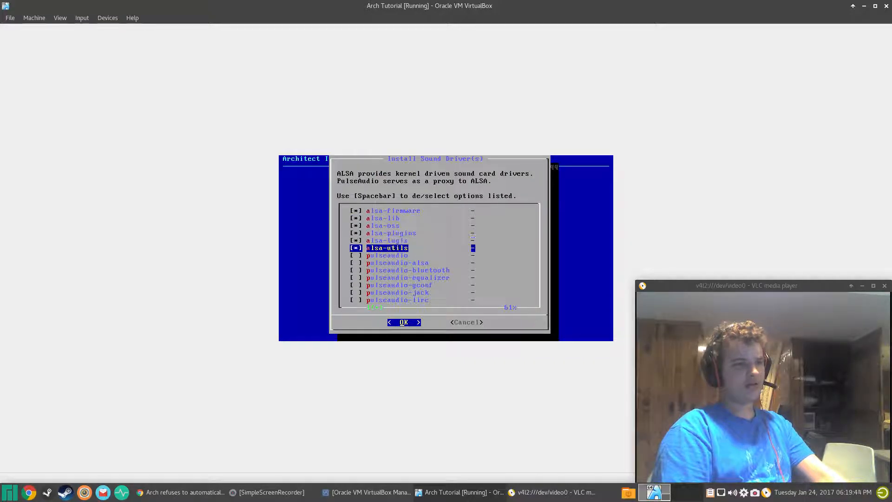
Step: Mark pulseaudio and its alsa, bluetooth, equalizer, gconf, jack, lirc, xen and zeroconf modules for installation, skipping xfce4-pulseaudio-plugin
key(Down)
key(space)
key(Down)
key(space)
key(Down)
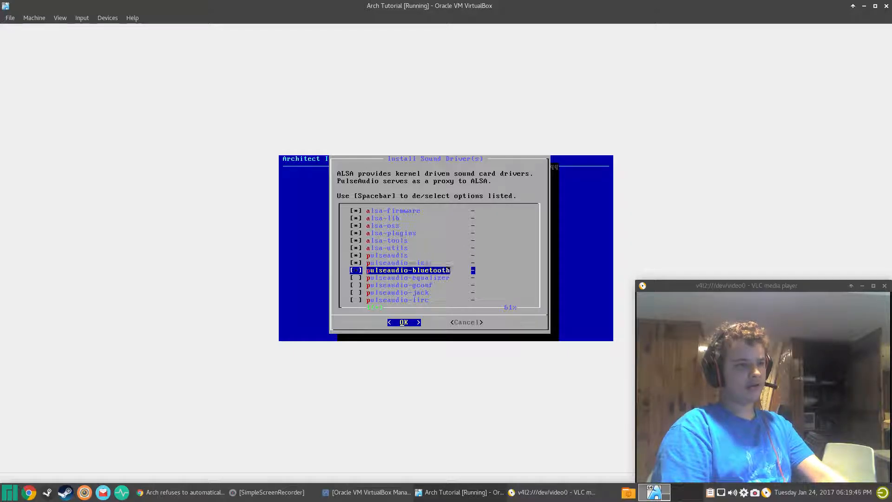
key(space)
key(Down)
key(space)
key(Down)
key(space)
key(Down)
key(space)
key(Down)
key(space)
key(Down)
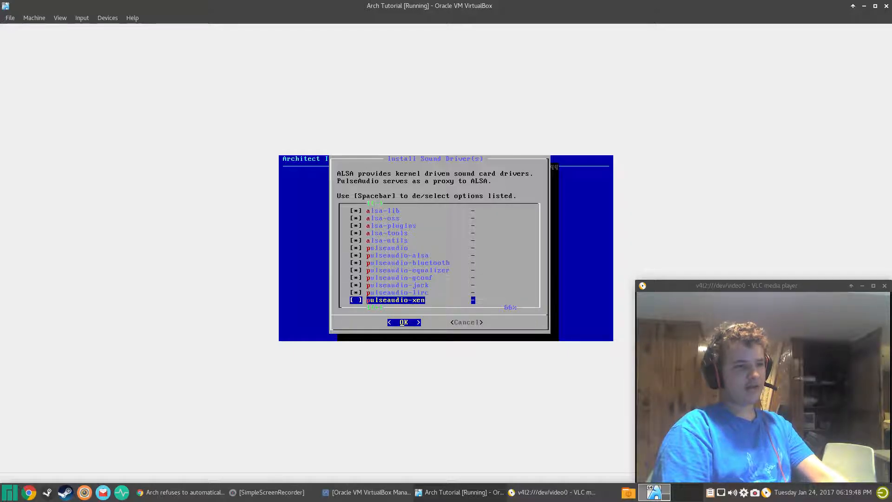
key(space)
key(Down)
key(space)
key(Down)
key(space)
key(Down)
key(Up)
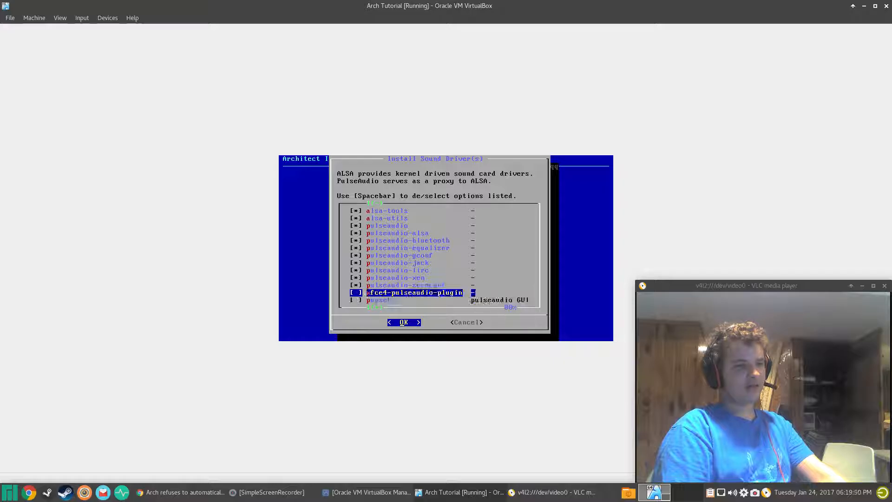
Step: Add pavucontrol to the marked sound packages and try to install the whole selection
key(Down)
key(Down)
key(Down)
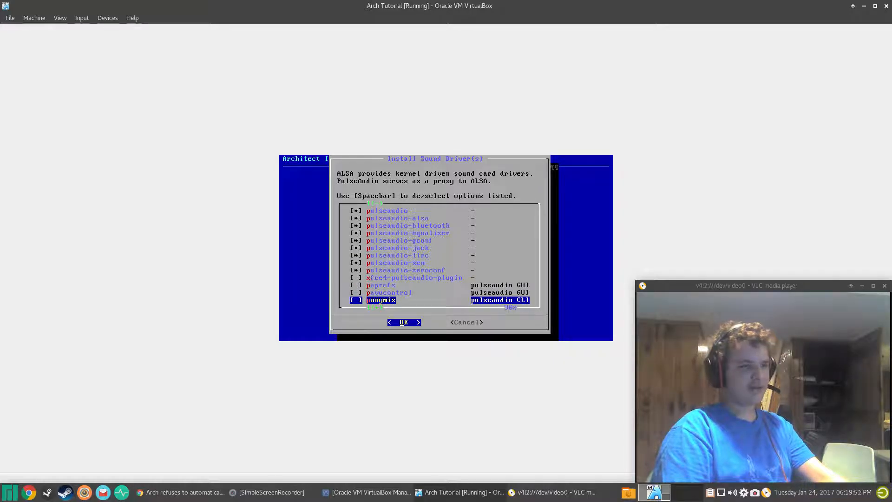
key(Up)
key(space)
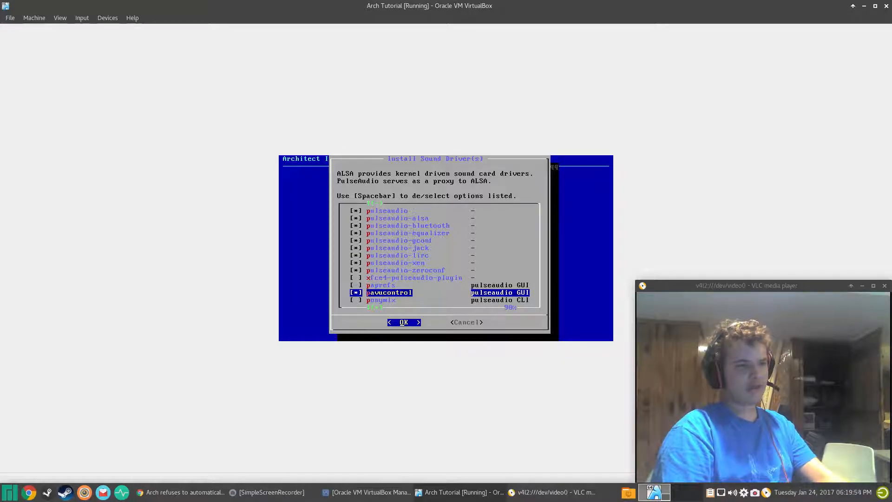
key(Down)
key(Down)
key(Down)
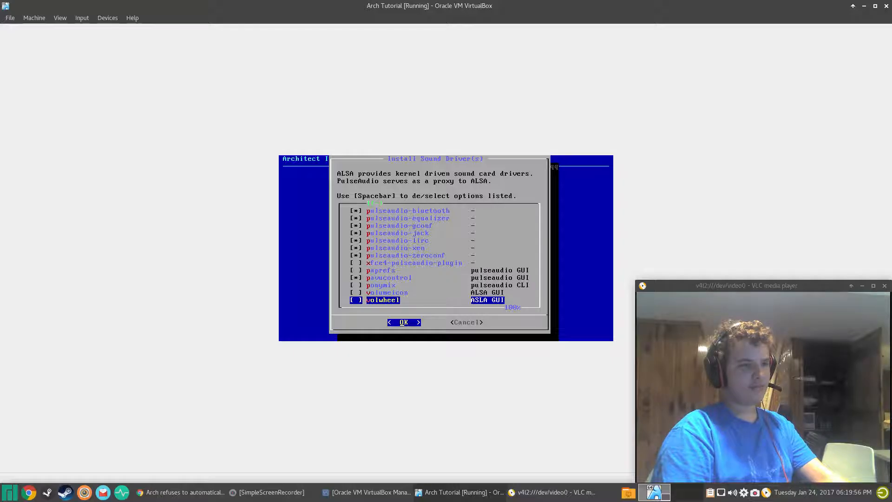
key(Return)
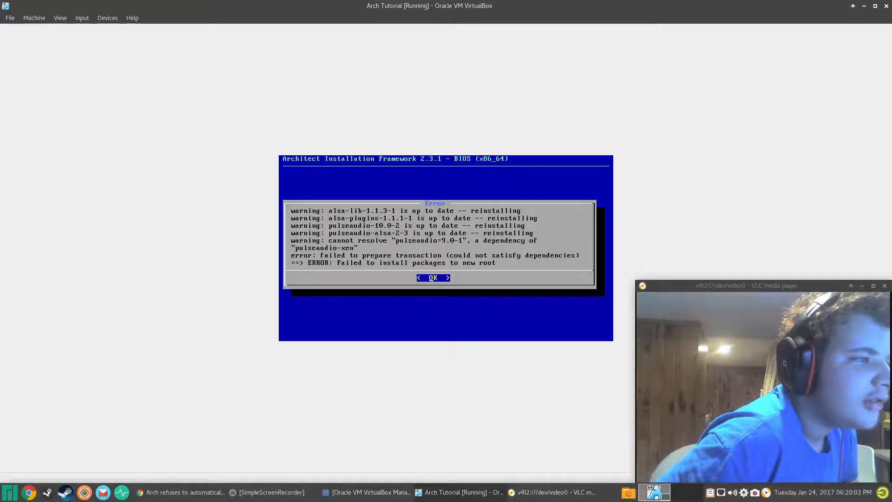
key(Return)
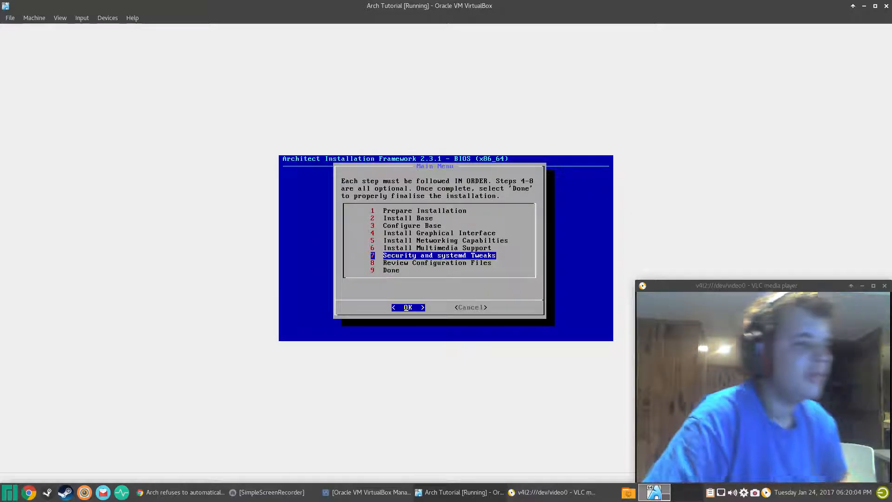
Step: Install the gstreamer, gstreamermm, gstreamer-vaapi and xine-lib codecs under multimedia support
key(Up)
key(Return)
key(Return)
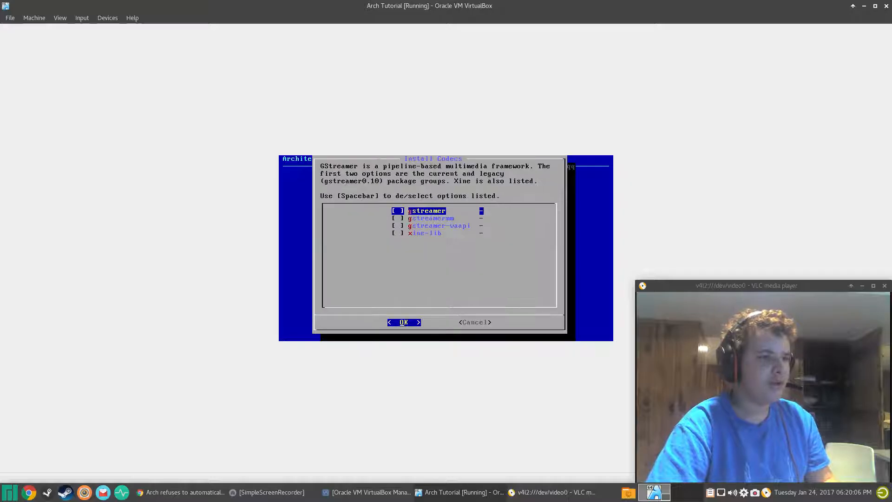
key(Down)
key(space)
key(Down)
key(space)
key(Down)
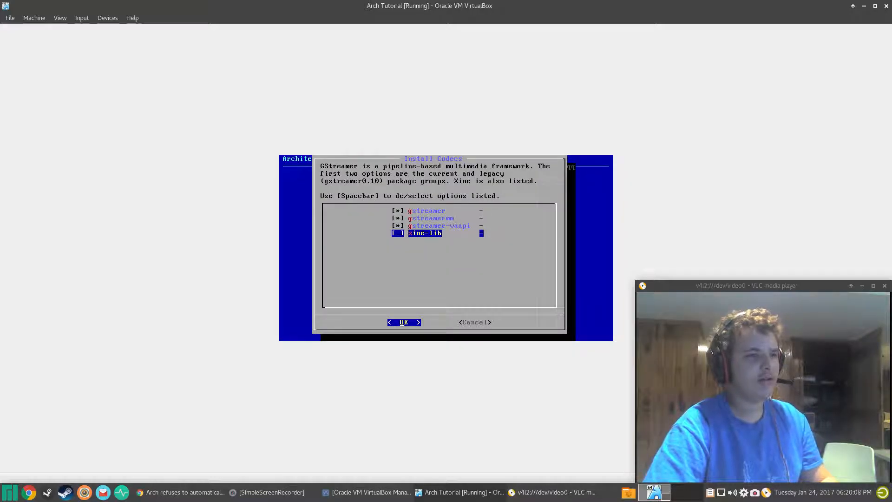
key(Up)
key(Up)
key(Up)
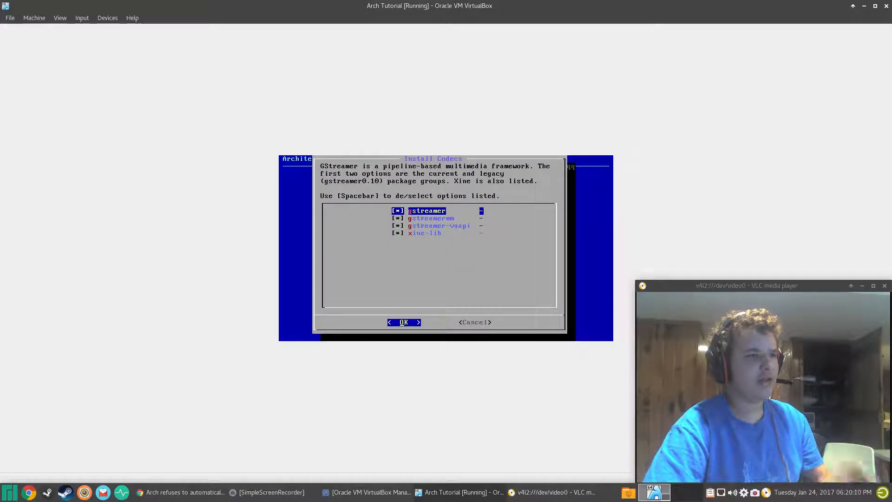
key(Return)
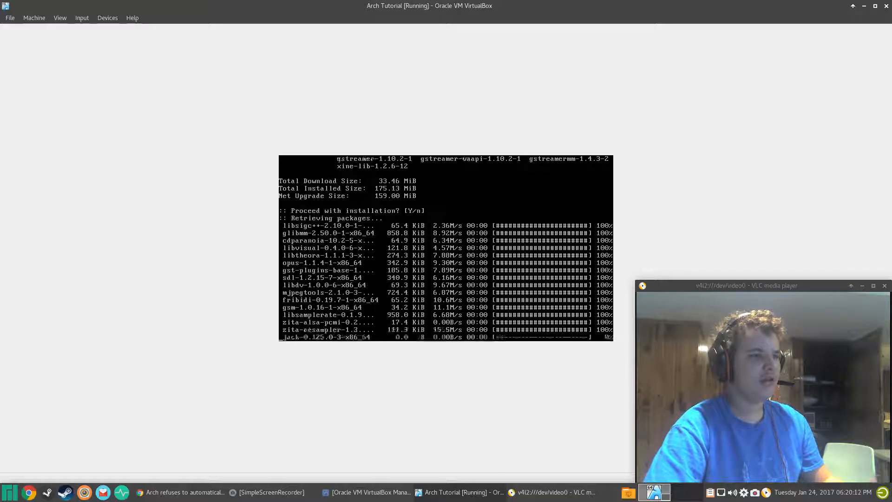
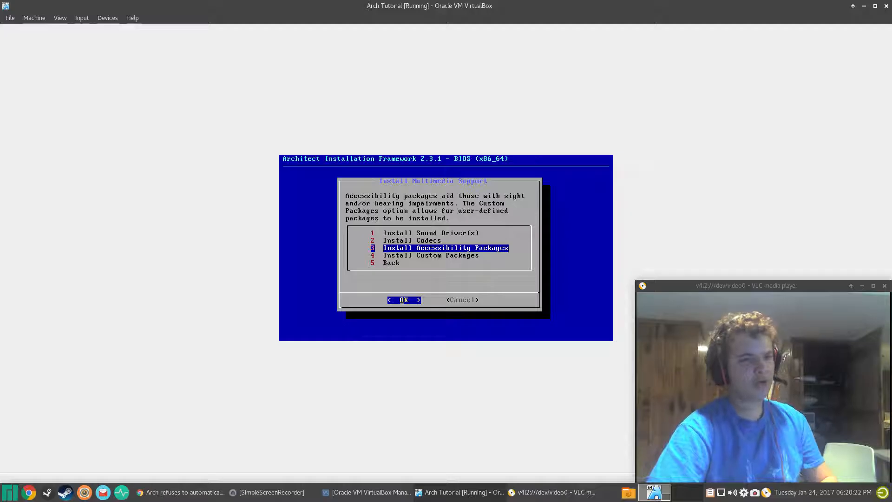
Step: Start the custom package installation, skipping the accessibility packages, and enter vlc as the first package
key(Down)
key(Up)
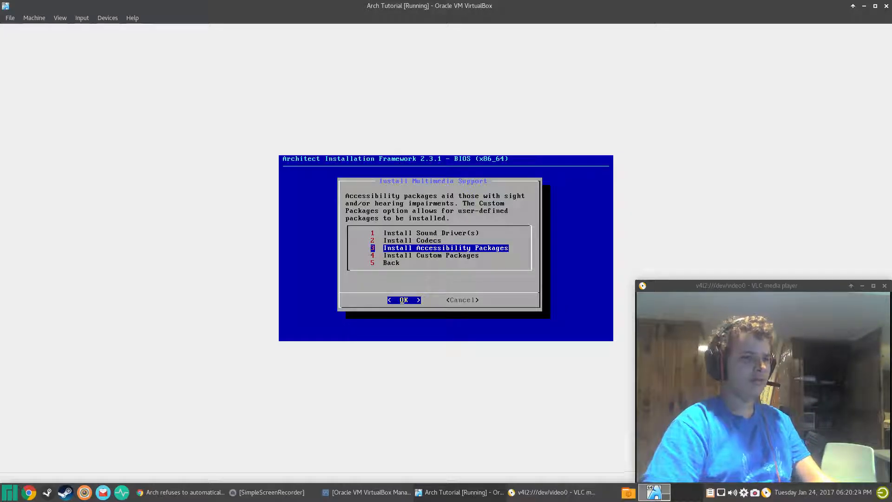
key(Down)
key(Return)
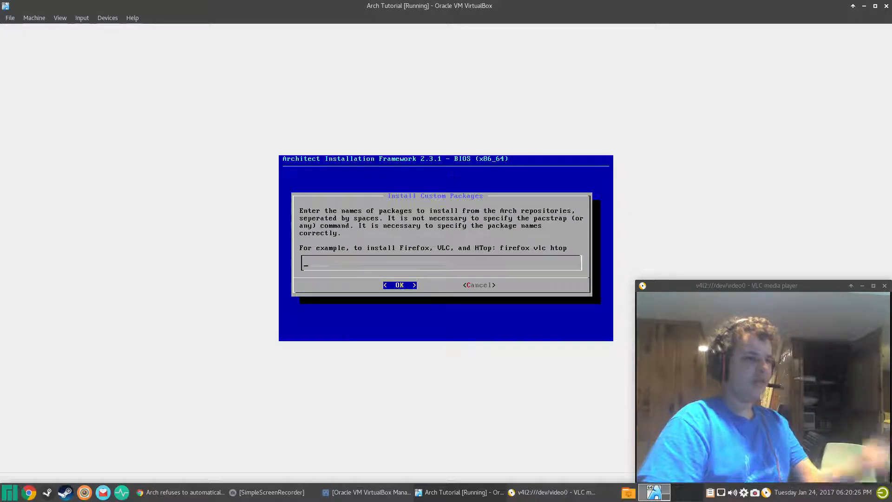
text(vl)
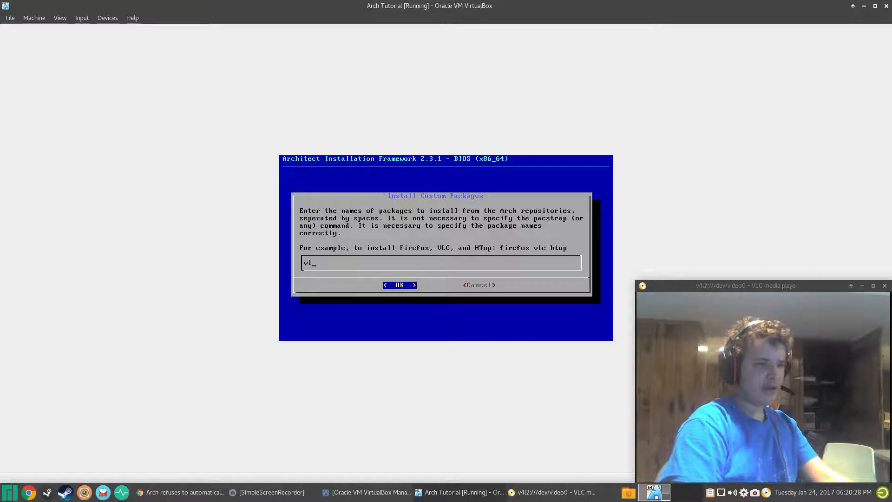
text(xc)
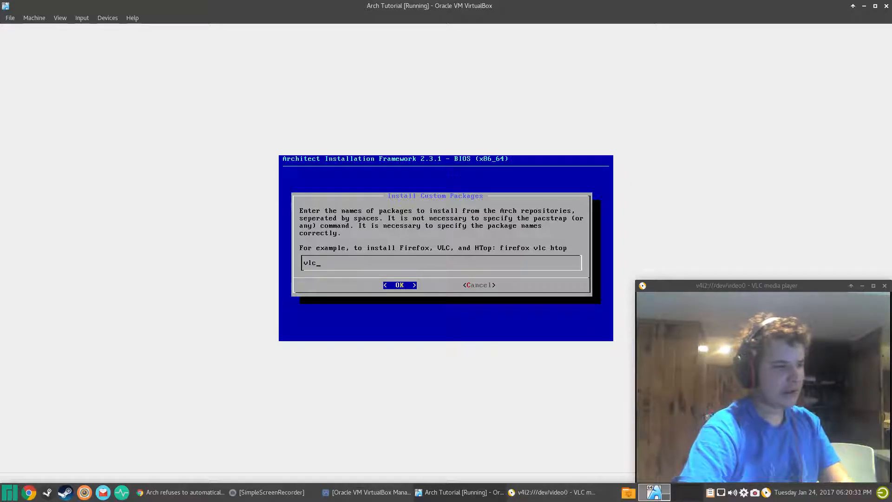
text( ev)
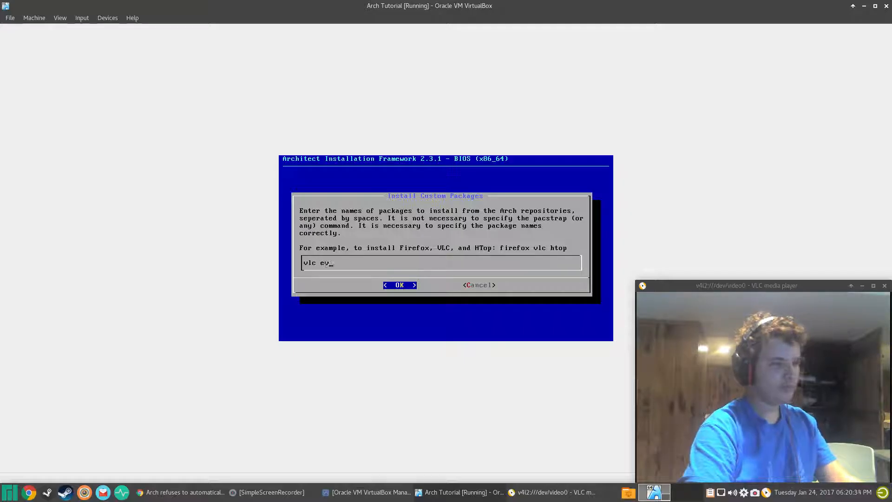
text(ol)
key(BackSpace)
key(BackSpace)
key(BackSpace)
key(BackSpace)
key(BackSpace)
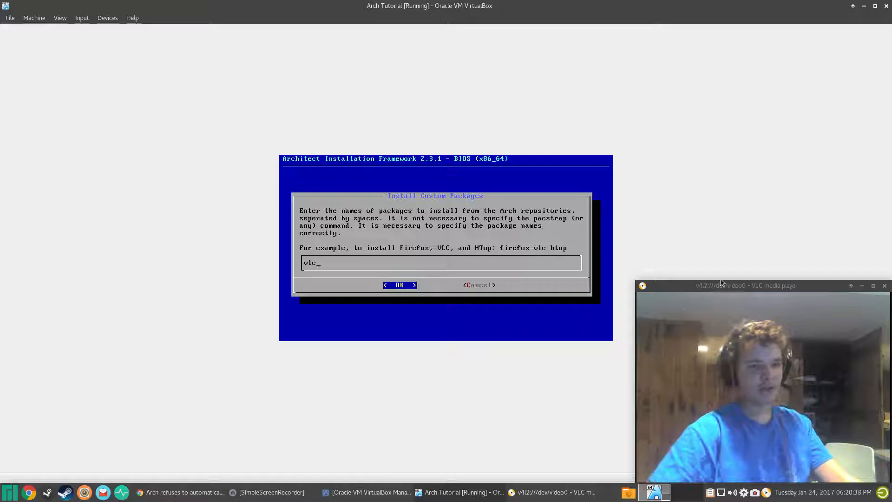
click(745, 286)
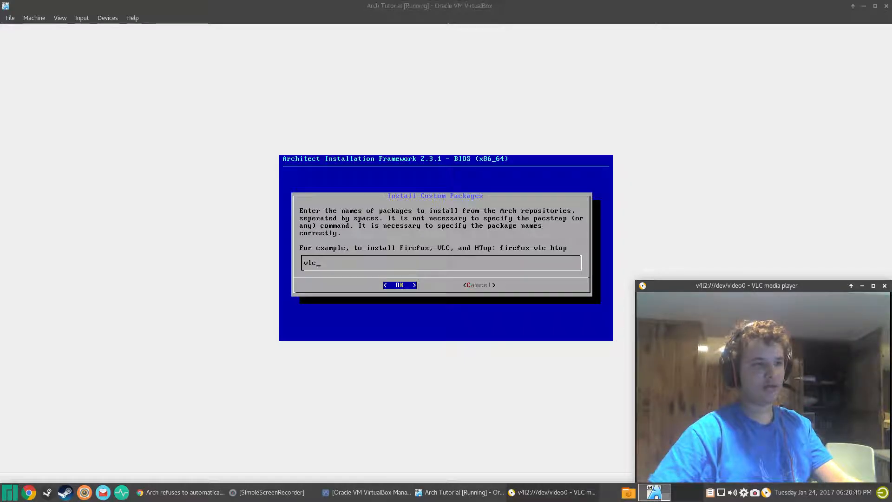
click(763, 2)
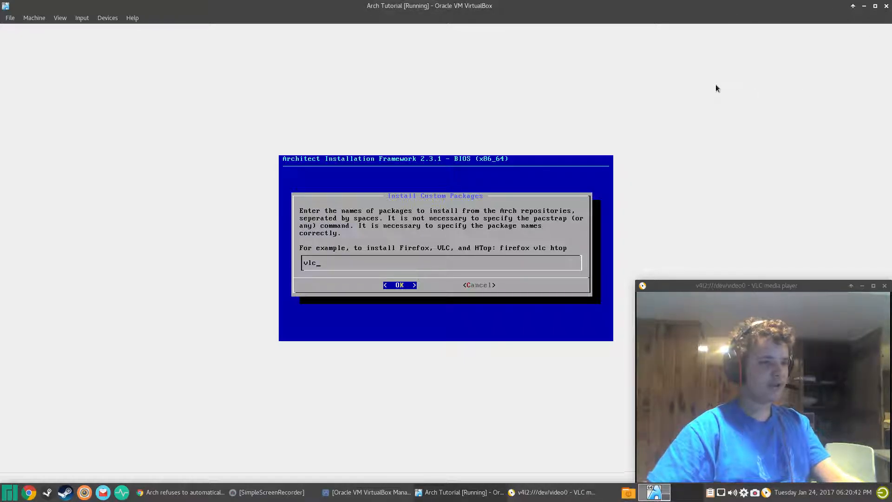
Step: Add evolution after vlc in the custom package list and install the two packages
text(evol)
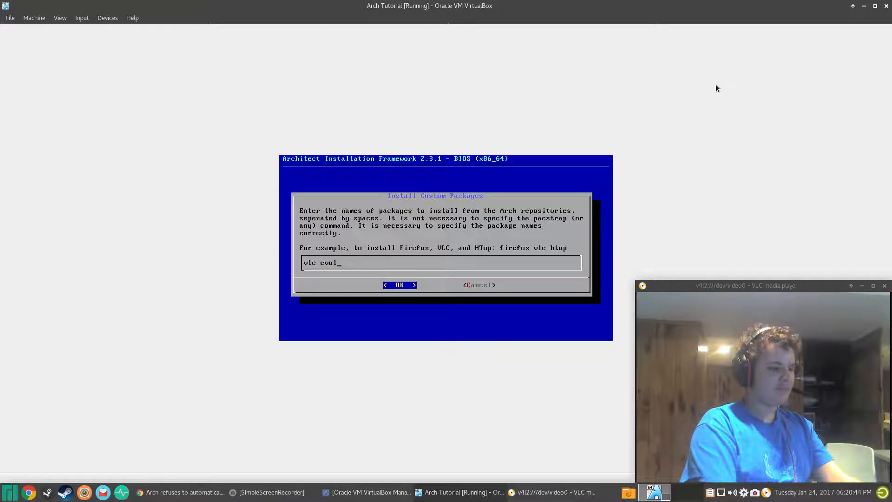
text(ution)
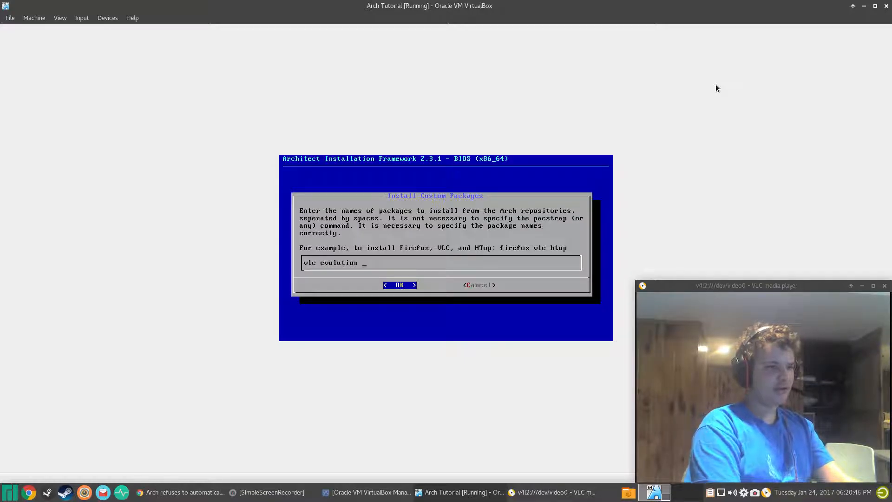
text( s)
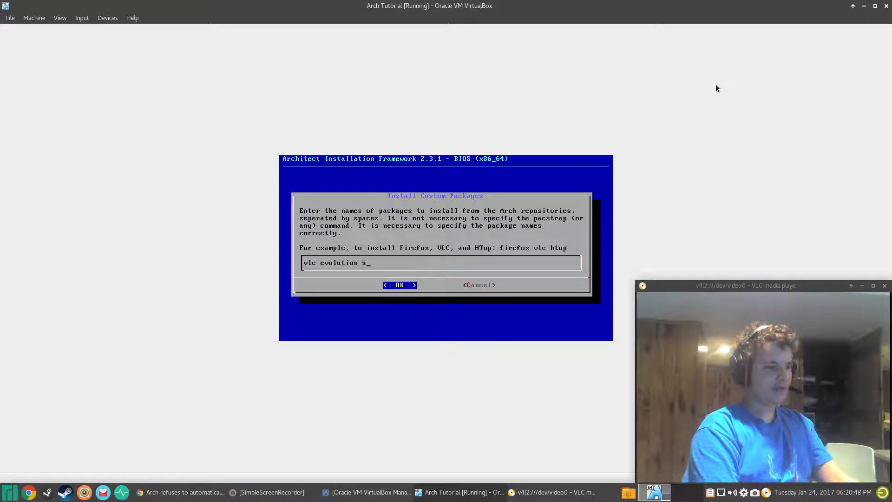
text(te)
key(BackSpace)
key(BackSpace)
key(BackSpace)
key(BackSpace)
key(Return)
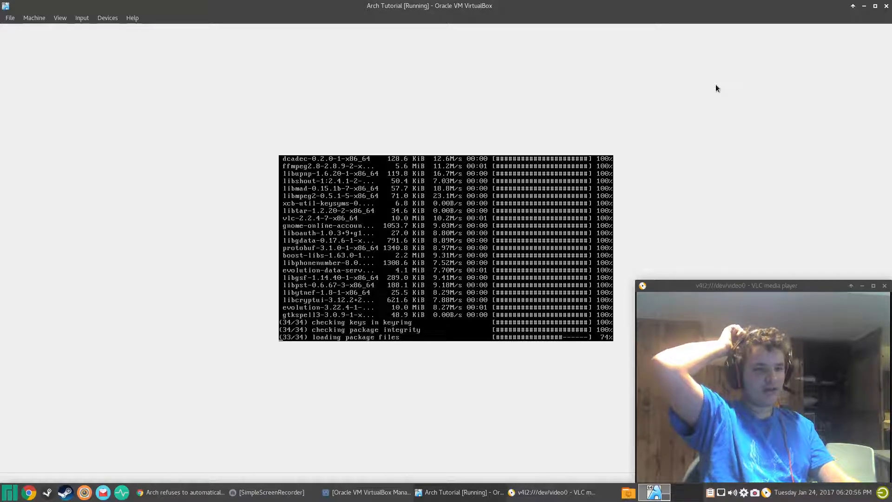
click(256, 497)
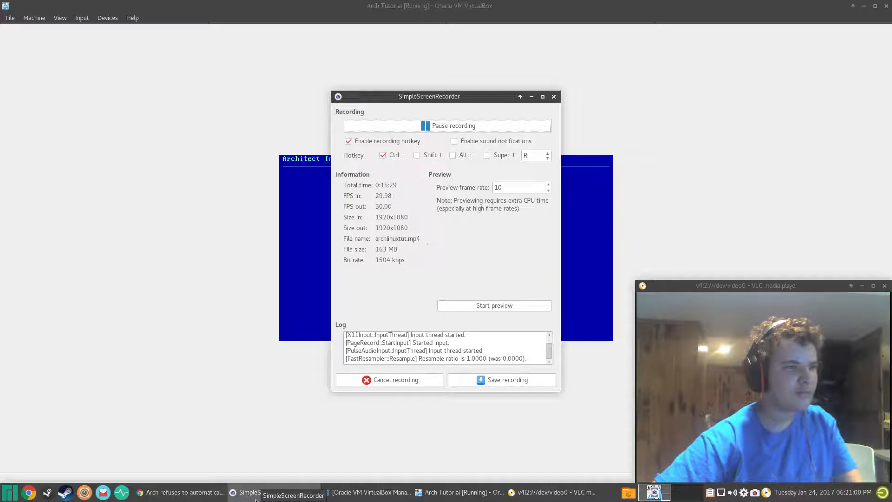
click(256, 496)
Step: Return to the main menu and open the journald logging options under Security and systemd Tweaks
key(Return)
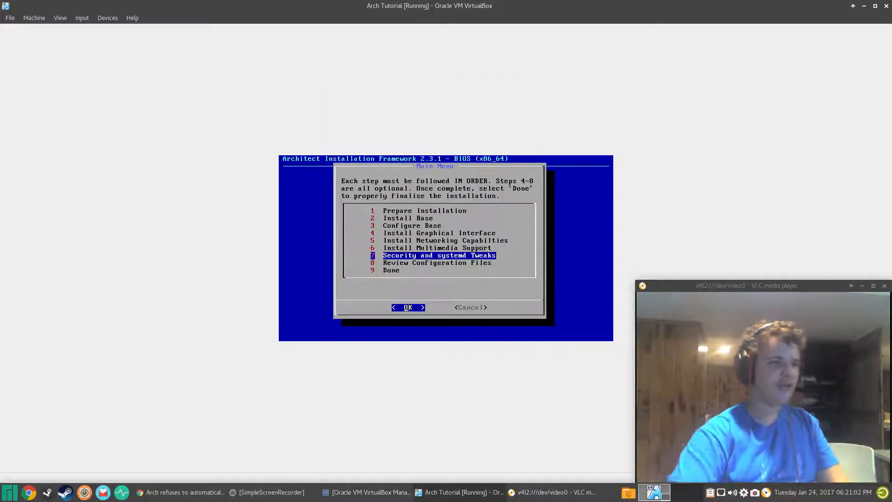
key(Return)
key(Return)
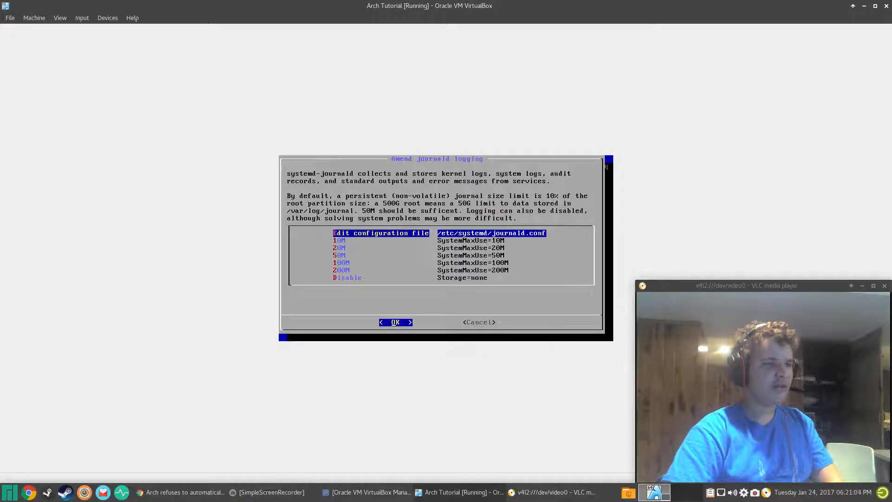
Step: Limit the systemd journal size by choosing SystemMaxUse=20M for journald logging
key(Down)
key(Down)
key(Down)
key(Up)
key(Return)
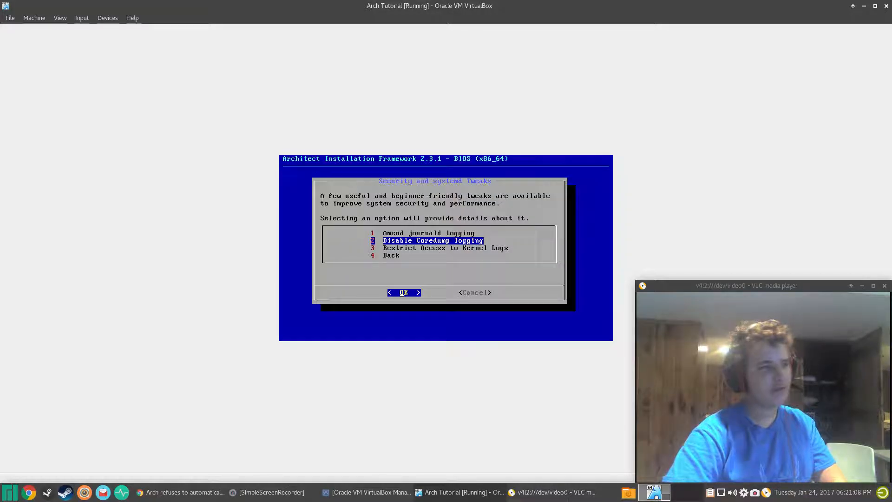
Step: Disable coredump logging and restrict access to the kernel logs with kernel.dmesg_restrict = 1
key(Return)
key(Return)
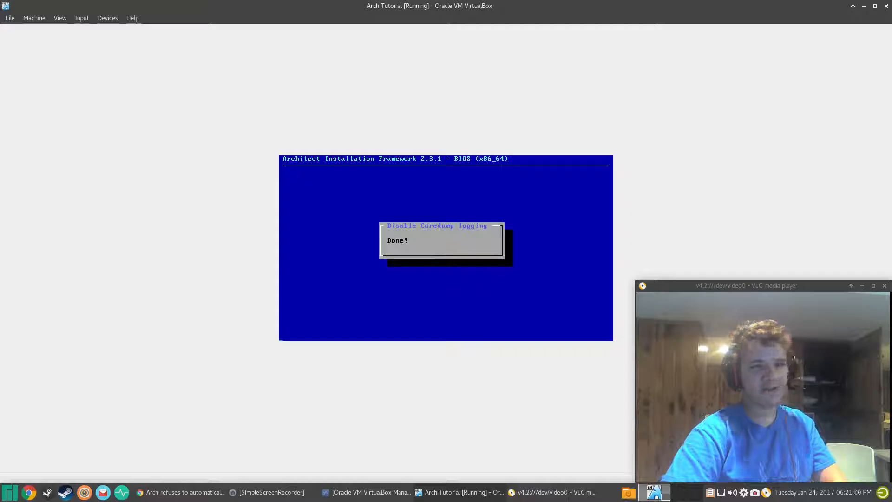
key(Return)
key(Return)
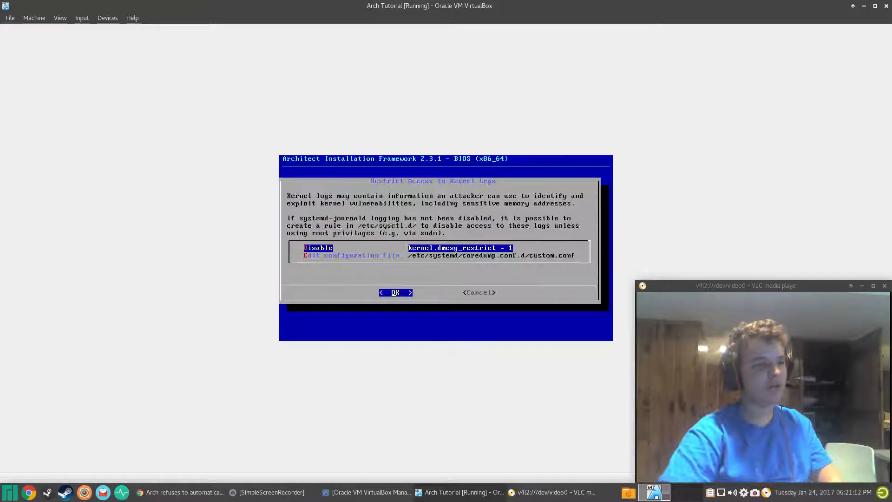
key(Return)
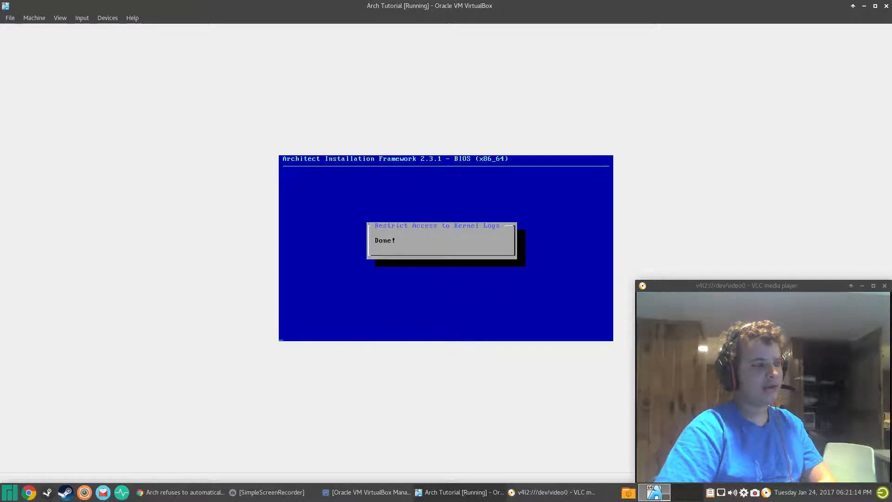
key(Return)
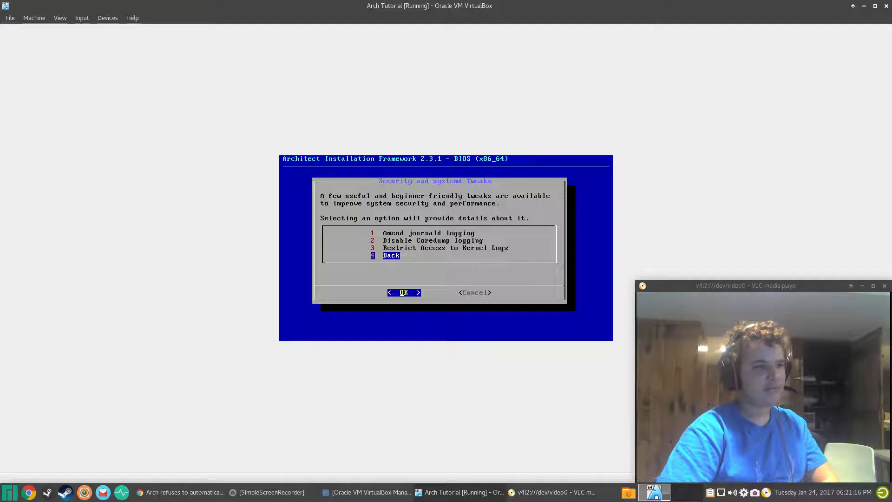
Step: Leave the security tweaks and open /etc/sudoers from the list of configuration files to review
key(Return)
key(Return)
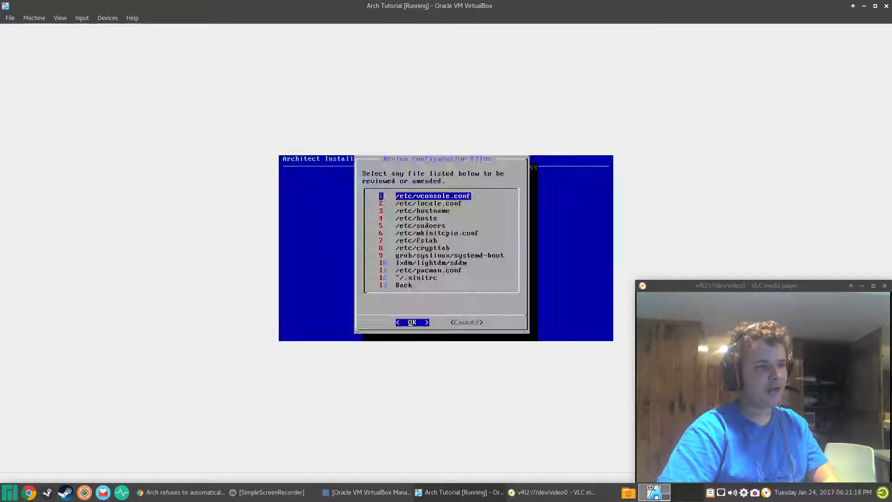
key(Down)
key(Down)
key(Down)
key(Down)
key(Down)
key(Down)
key(Down)
key(Up)
key(Up)
key(Up)
key(Up)
key(Up)
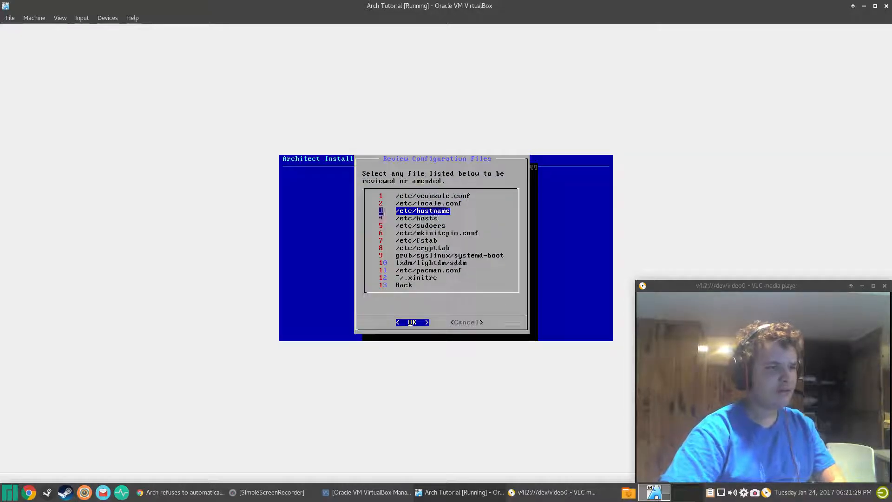
key(Down)
key(Down)
key(Return)
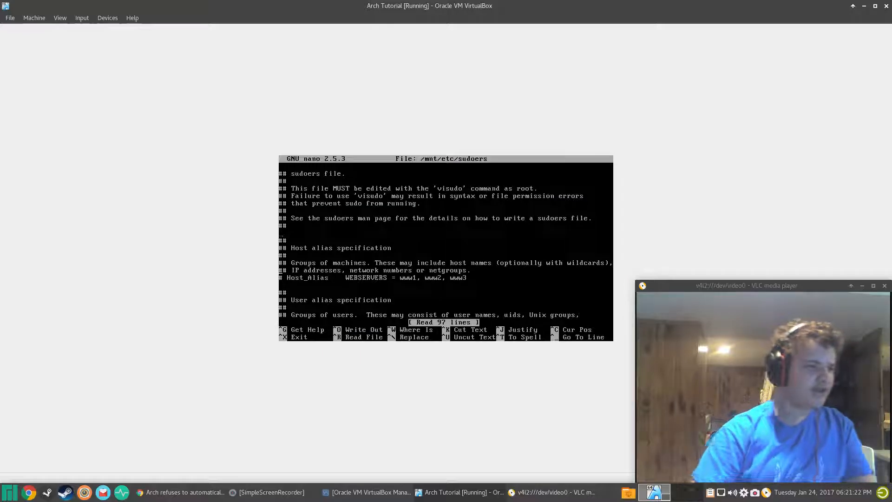
Step: Uncomment the %wheel ALL=(ALL) ALL rule below the user privilege specification in the sudoers file
key(Down)
key(Down)
key(Down)
key(Down)
key(Down)
key(Down)
key(Down)
key(Down)
key(Down)
key(Down)
key(Down)
key(Down)
key(Down)
key(Down)
key(Down)
key(Down)
key(Down)
key(Down)
key(Down)
key(Down)
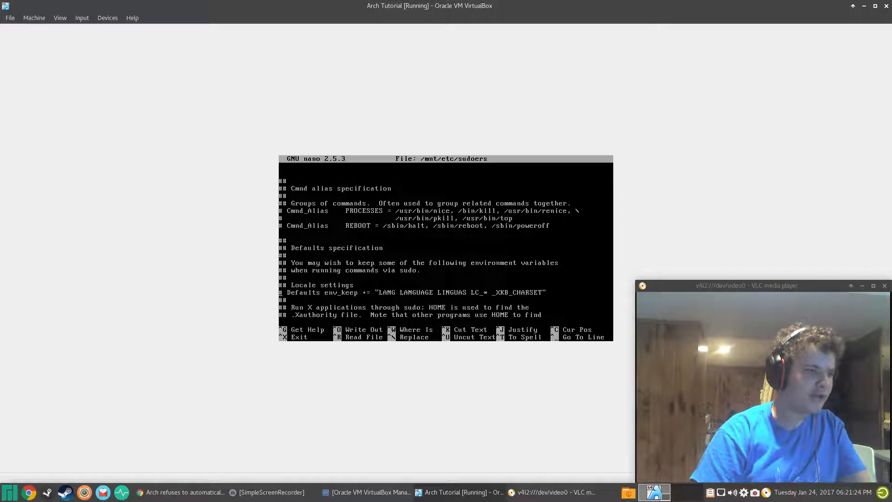
key(Down)
key(Down)
key(Down)
key(Down)
key(Down)
key(Down)
key(Down)
key(Down)
key(Down)
key(Down)
key(Down)
key(Down)
key(Down)
key(Down)
key(Down)
key(Down)
key(Down)
key(Down)
key(Down)
key(Down)
key(Down)
key(Down)
key(Down)
key(Down)
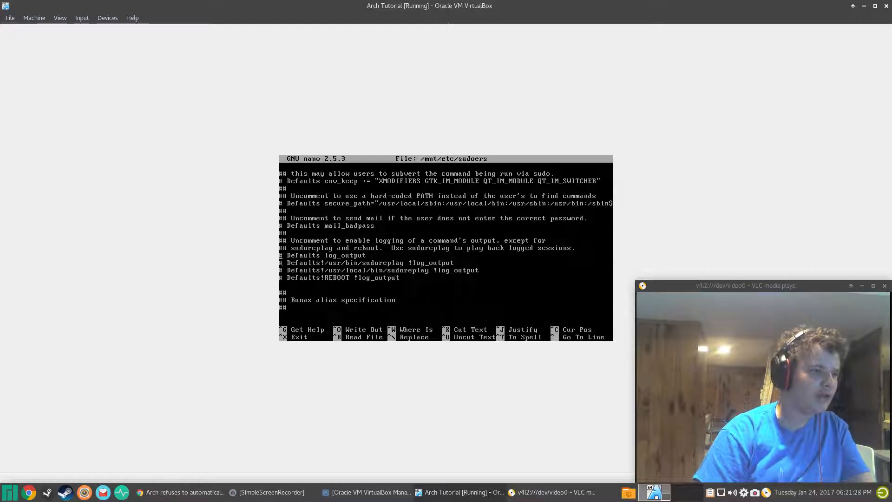
key(Down)
key(Down)
key(Down)
key(Down)
key(Down)
key(Down)
key(Down)
key(Down)
key(Down)
key(Down)
key(Down)
key(Down)
key(Down)
key(Down)
key(Delete)
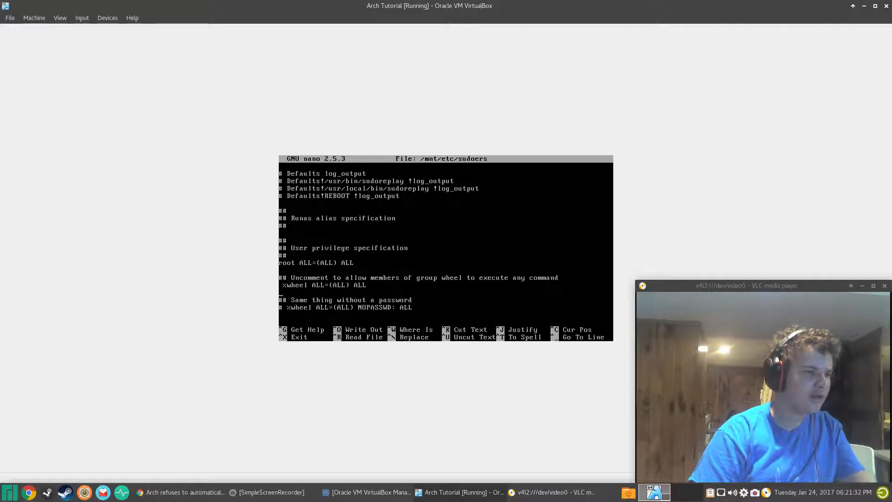
key(Delete)
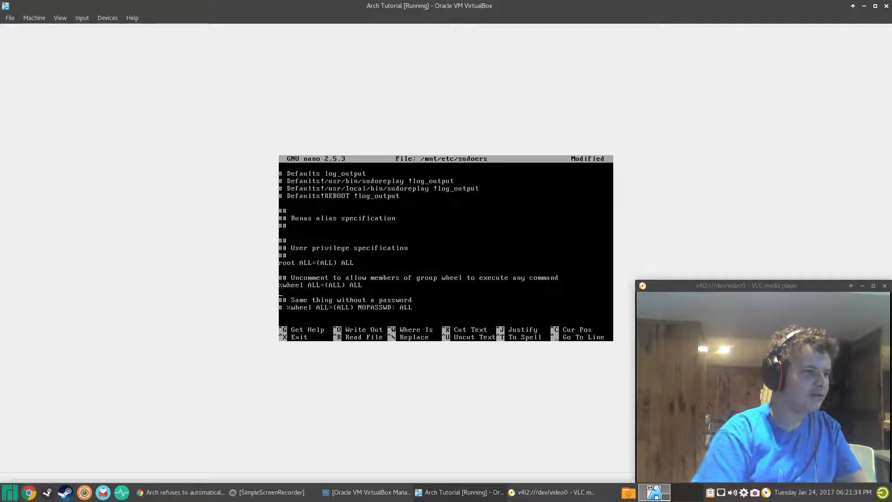
Step: Uncomment the %wheel ALL=(ALL) NOPASSWD: ALL rule and the %sudo ALL=(ALL) ALL rule
key(BackSpace)
key(BackSpace)
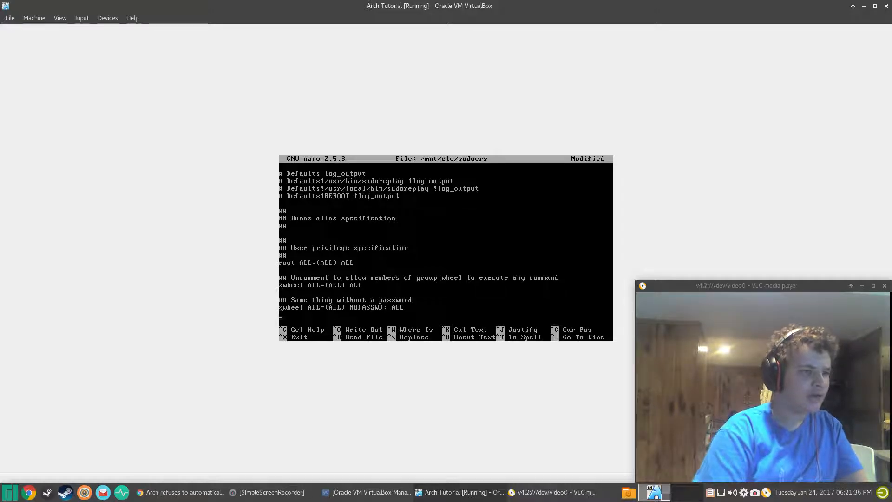
key(Down)
key(Down)
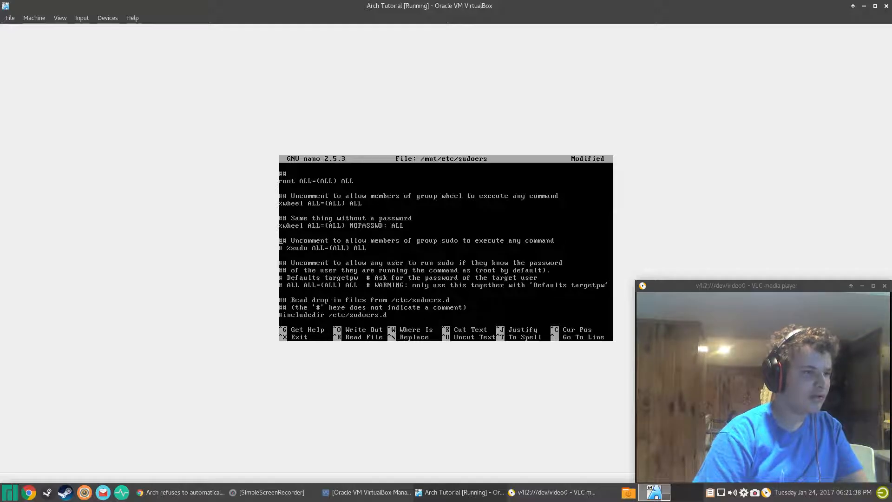
key(BackSpace)
key(BackSpace)
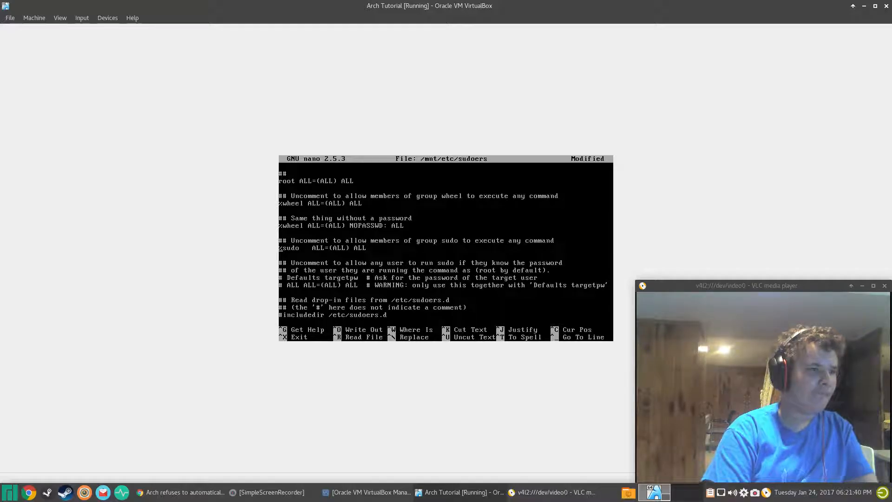
Step: Add the line "techno ALL=(ALL) ALL" directly below the root privilege entry and save the sudoers file
key(Up)
key(Up)
key(Up)
key(Up)
key(Up)
key(Up)
key(Up)
key(Up)
key(Up)
key(Up)
key(Up)
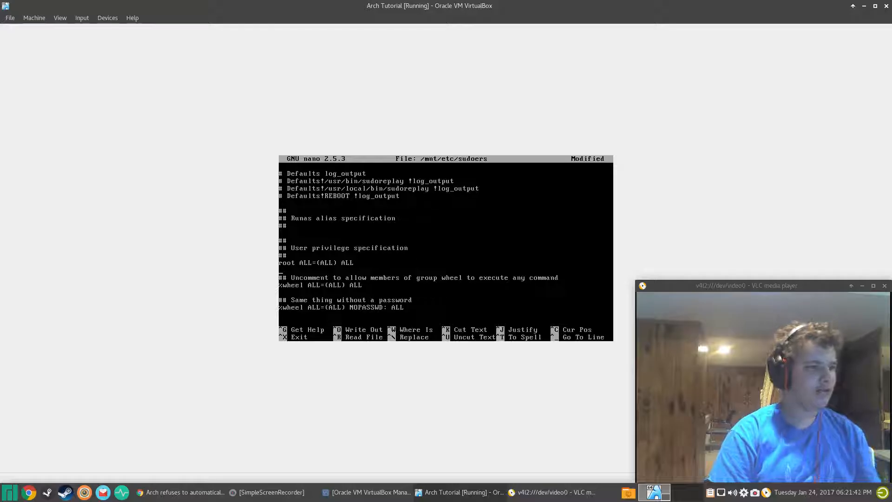
text(t)
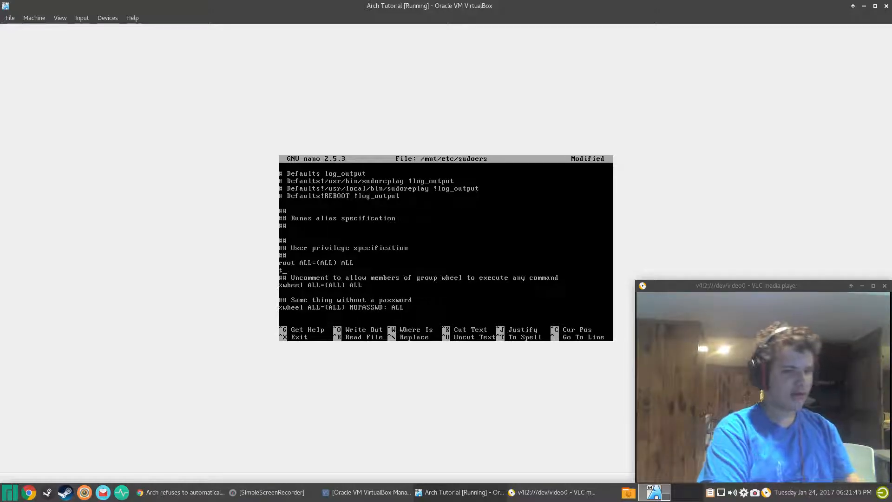
text(echno AL)
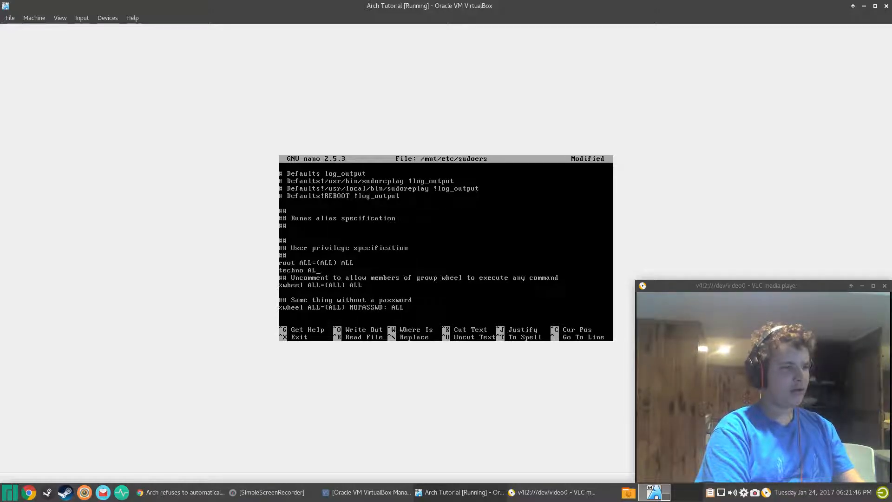
text(L=())
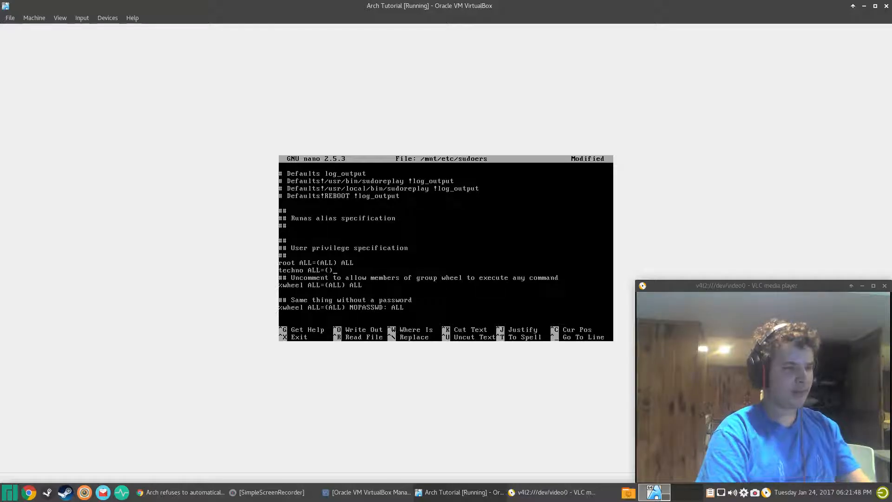
text(ALL)
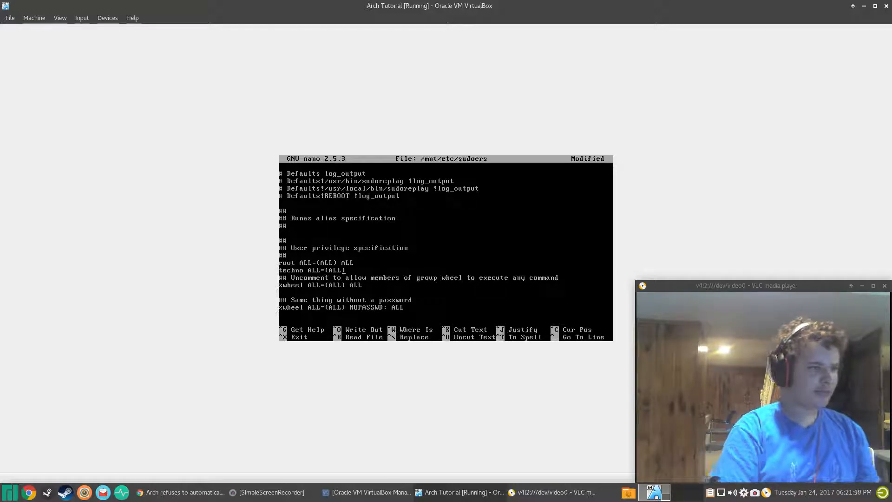
text( A)
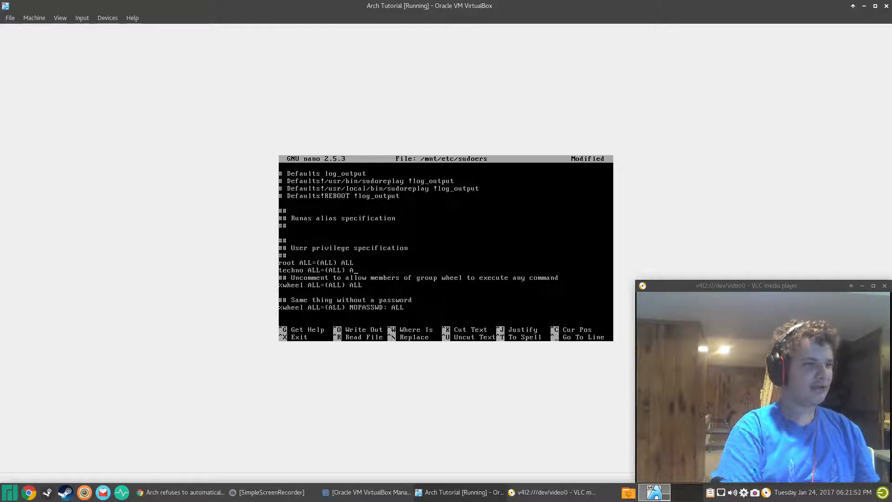
text(LL)
key(ctrl+o)
key(Return)
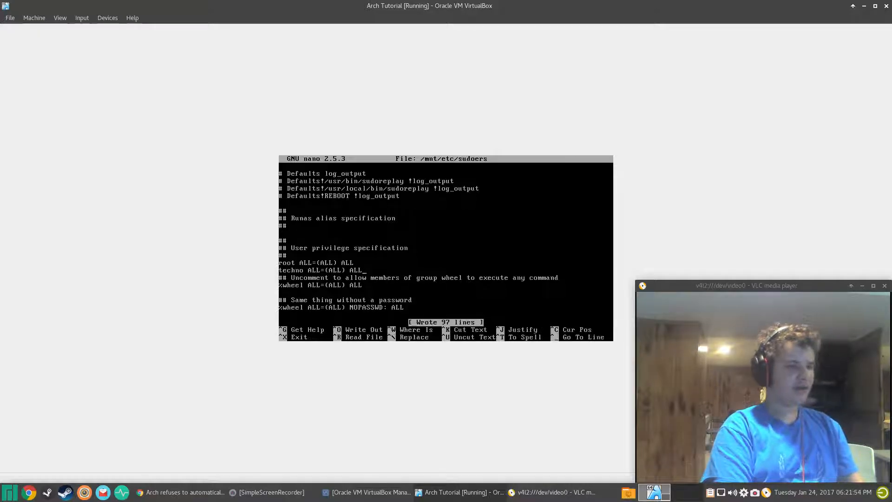
Step: Comment out the %wheel NOPASSWD rule again, save the sudoers file, and exit the editor without keeping the stray backslash
key(Down)
key(Down)
key(Down)
key(Down)
key(Down)
key(Down)
key(Down)
key(Down)
key(Down)
key(Down)
key(Down)
key(Down)
key(Down)
key(Down)
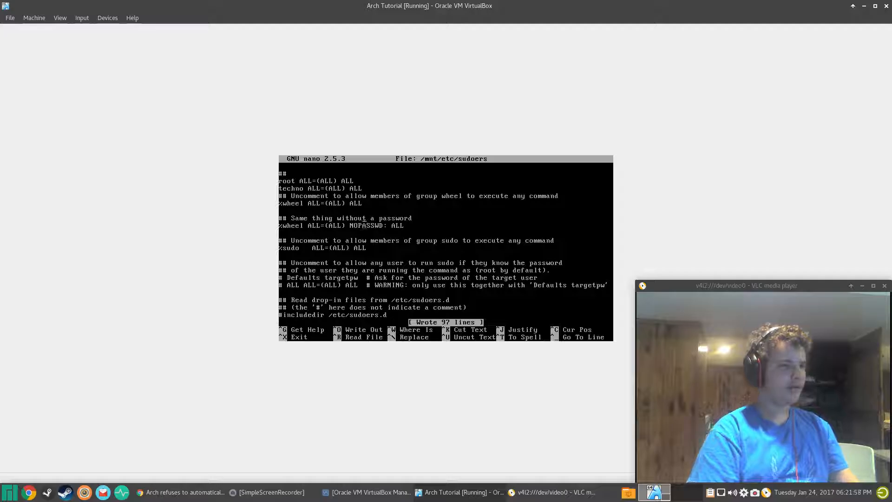
key(Down)
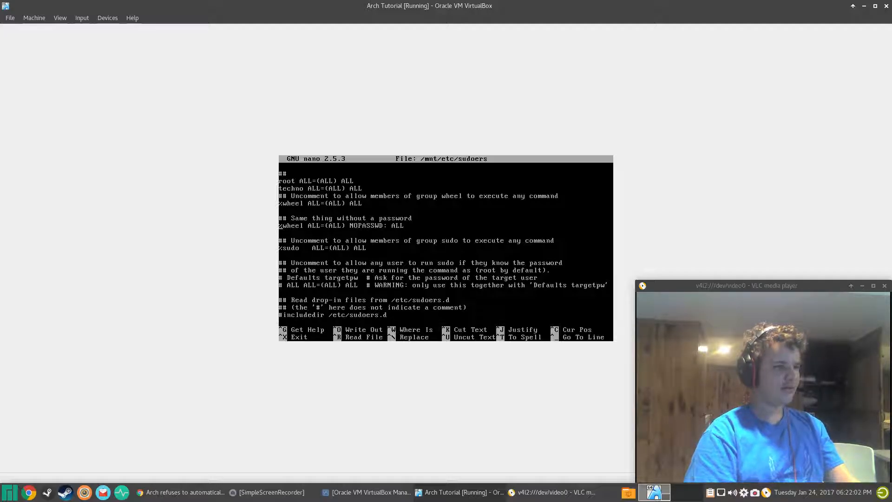
text(#)
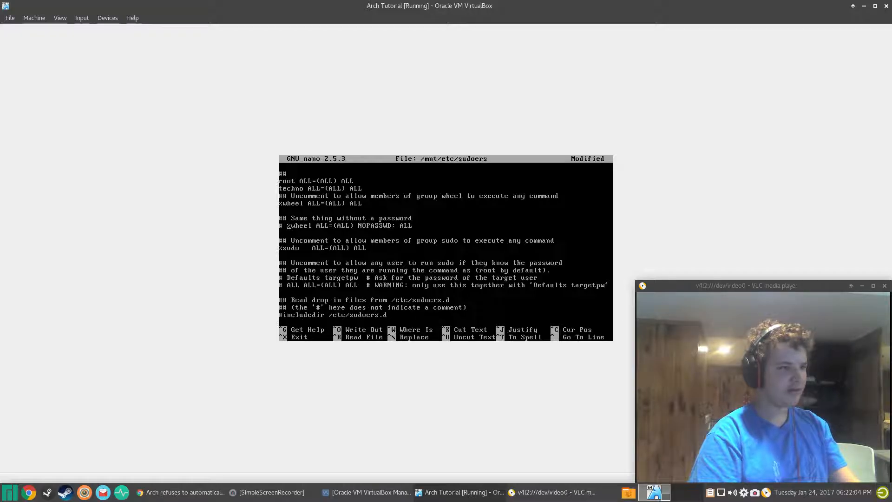
key(ctrl+o)
key(Return)
text(\)
key(ctrl+x)
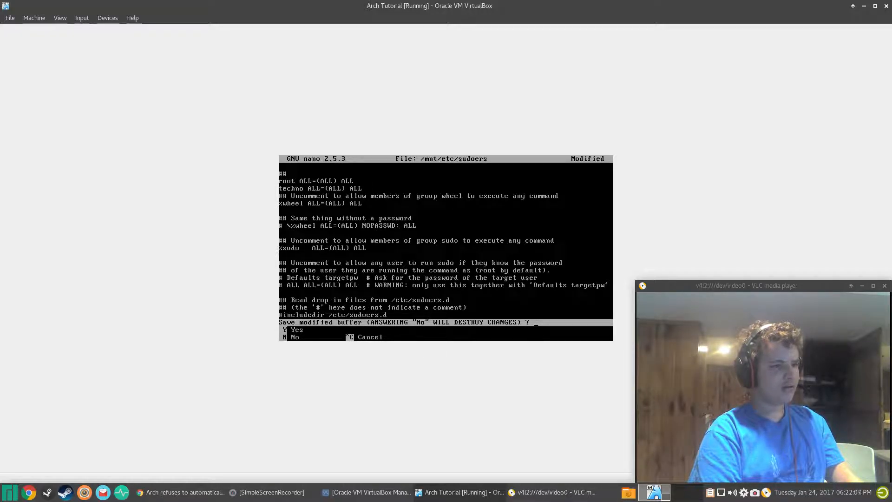
key(n)
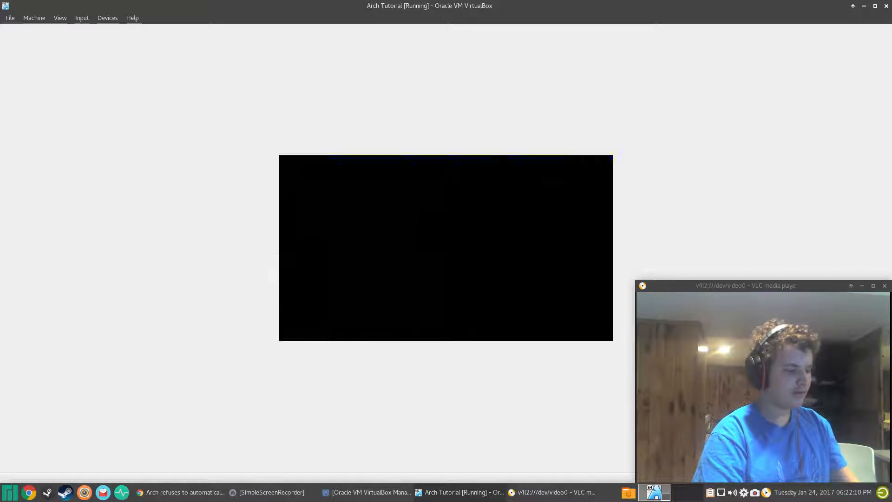
Step: Open /etc/hosts from the configuration file list to review its entries, and close it without editing
key(Up)
key(Up)
key(Return)
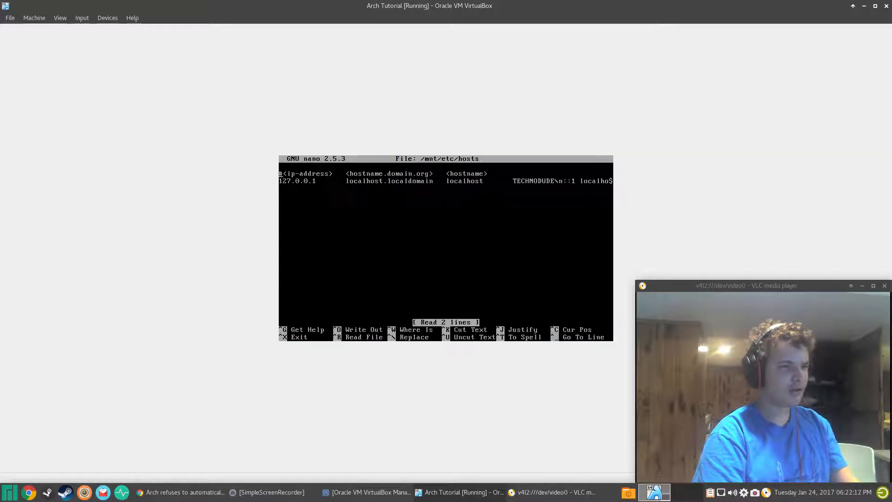
key(ctrl+x)
Step: Reopen /etc/sudoers from the configuration file list, review its user privilege rules, and save and close it without editing
key(Down)
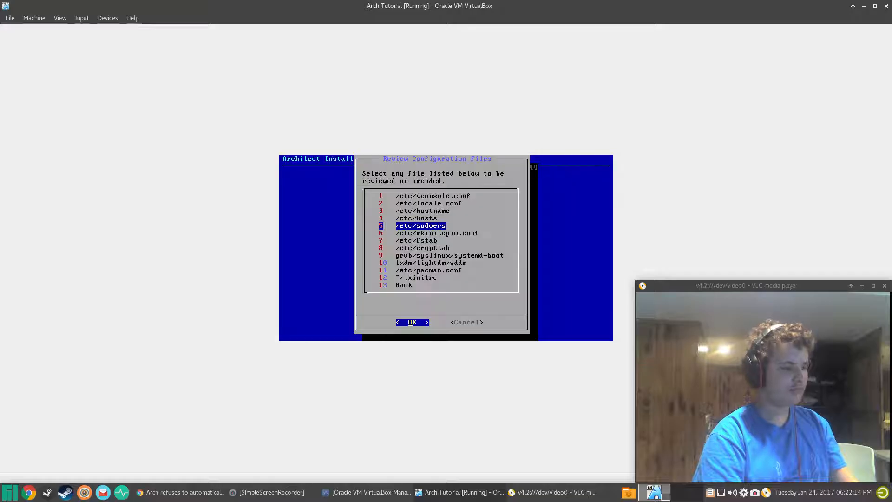
key(Return)
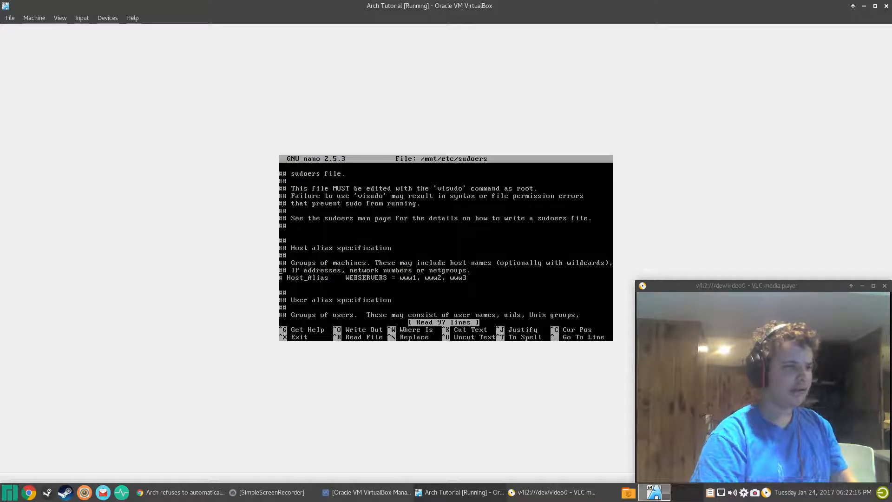
key(Down)
key(Down)
key(Down)
key(Down)
key(Down)
key(Down)
key(Down)
key(Down)
key(Down)
key(Down)
key(Down)
key(Down)
key(Down)
key(Down)
key(Down)
key(Down)
key(Down)
key(Down)
key(Down)
key(Down)
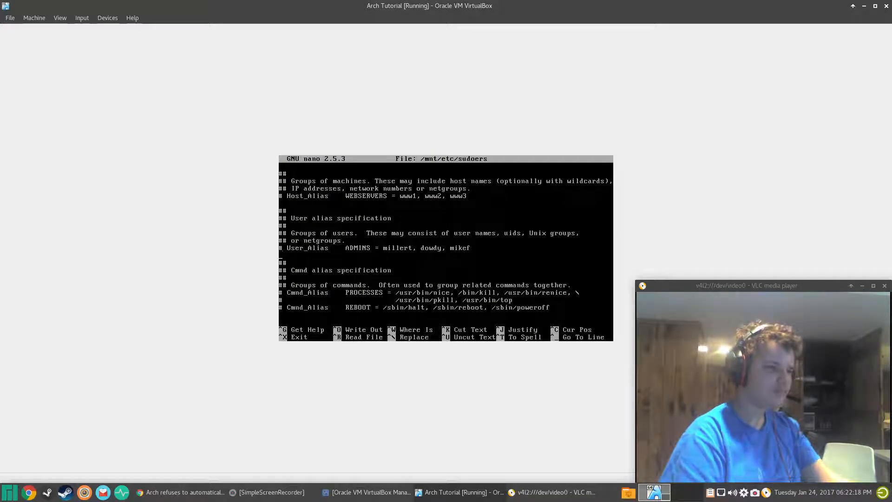
key(Down)
key(Down)
key(Down)
key(Down)
key(Down)
key(Down)
key(Down)
key(Down)
key(Down)
key(Down)
key(Down)
key(Down)
key(Down)
key(Down)
key(Down)
key(Down)
key(Down)
key(Down)
key(Down)
key(Down)
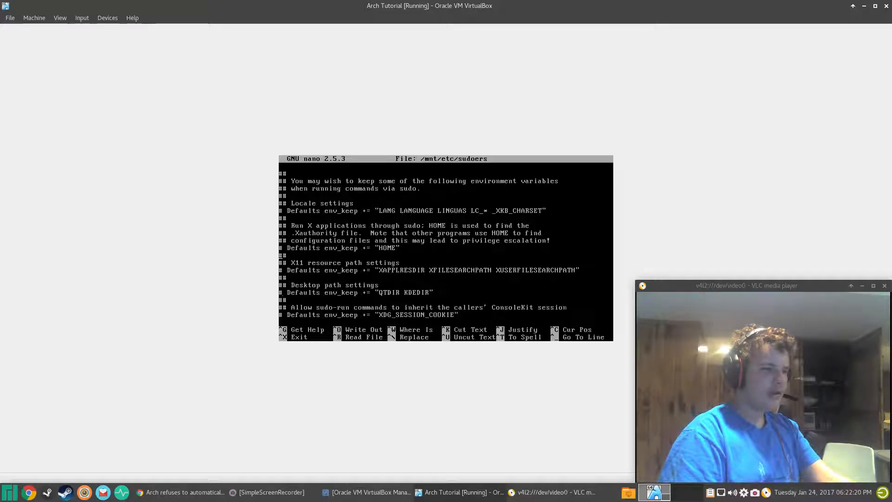
key(Down)
key(Down)
key(Down)
key(Down)
key(Down)
key(Down)
key(Down)
key(Down)
key(Down)
key(Down)
key(Down)
key(Down)
key(Down)
key(Down)
key(Down)
key(Down)
key(Down)
key(Down)
key(Down)
key(Down)
key(Down)
key(Down)
key(Down)
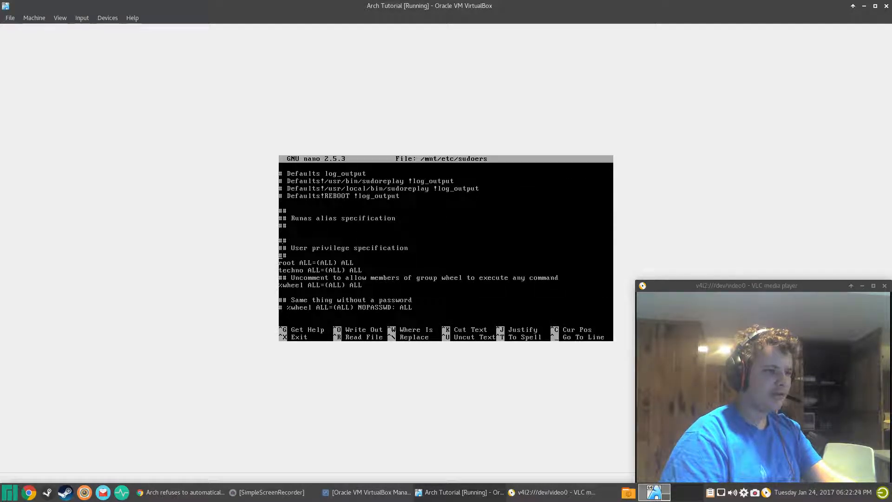
key(Down)
key(Down)
key(Down)
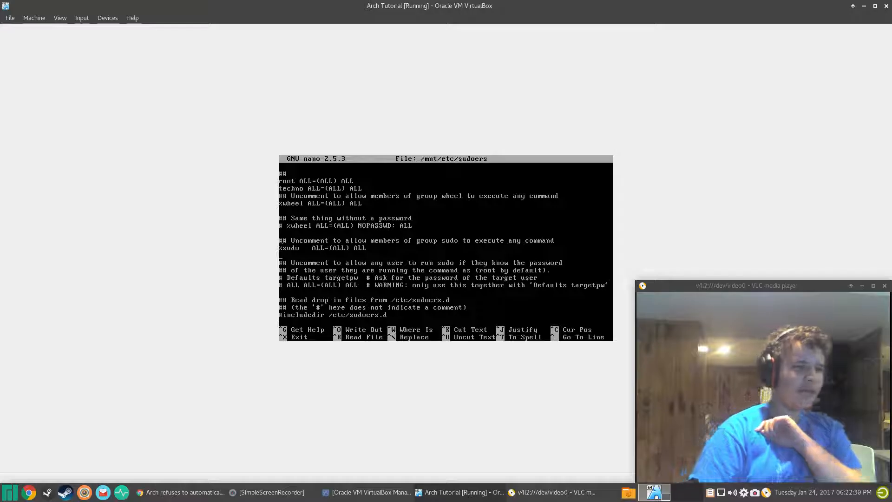
key(ctrl+o)
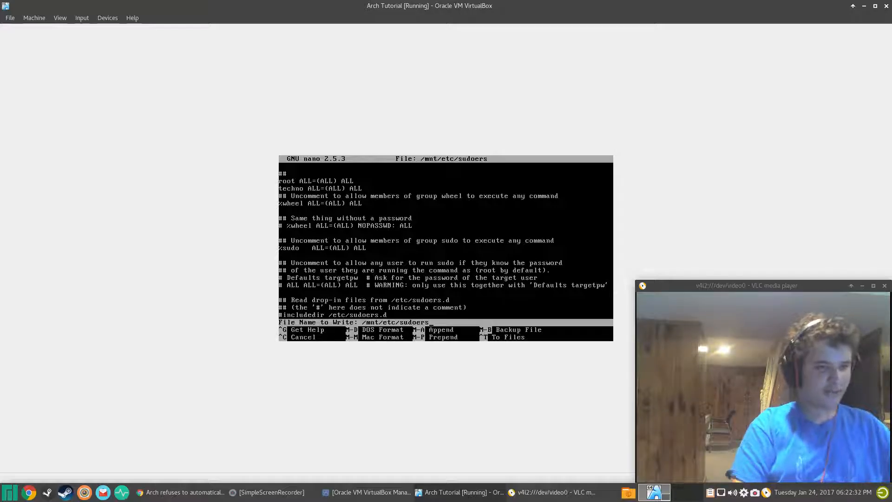
key(Return)
key(ctrl+x)
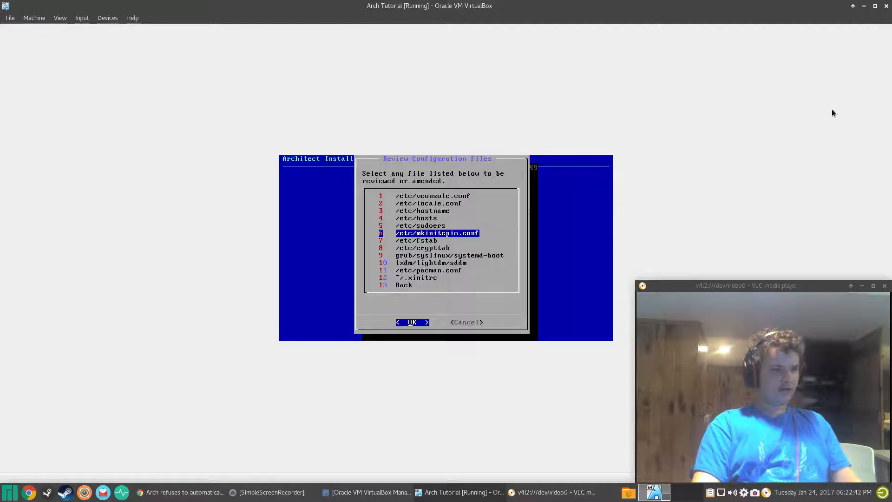
Step: Open /etc/pacman.conf from the list of configuration files to review
key(End)
key(Up)
key(Up)
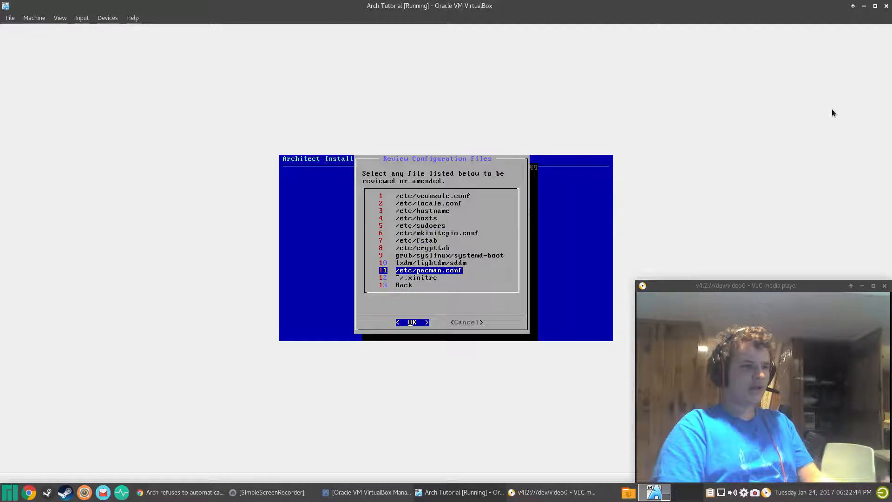
key(Return)
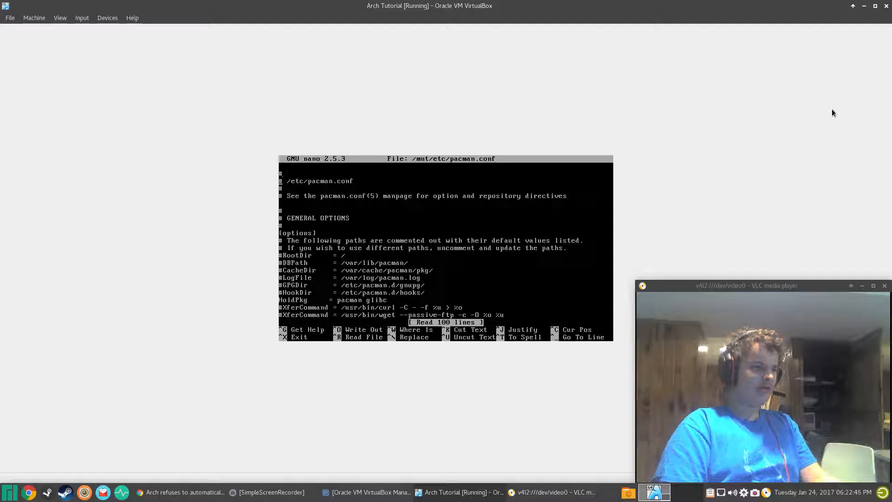
Step: Switch to Chrome and search the web for "linux known viruses" in a new tab
click(186, 492)
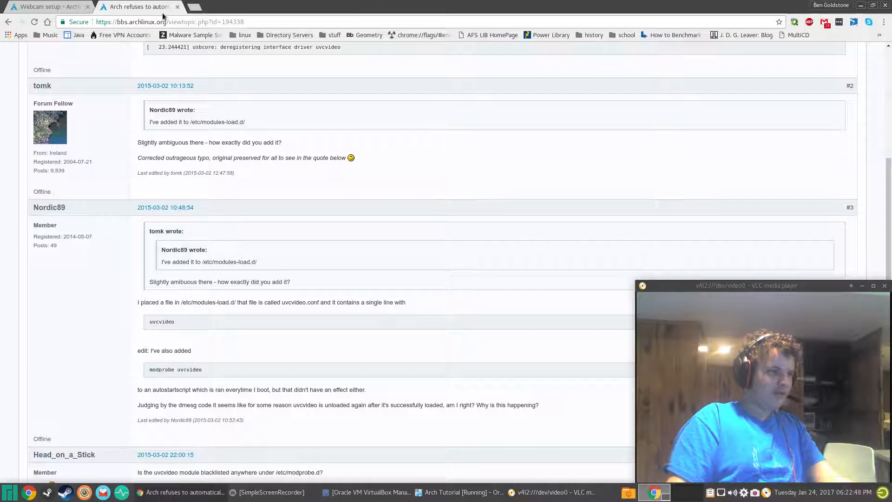
click(202, 4)
text(l)
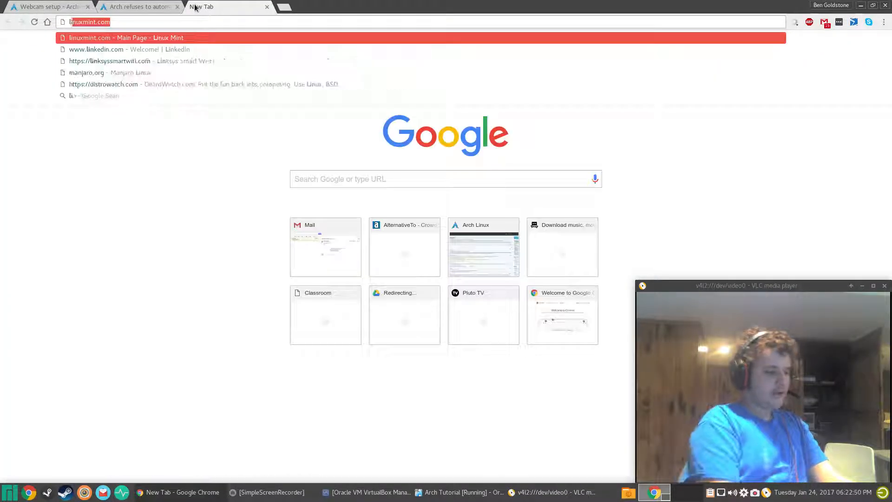
text(inux know)
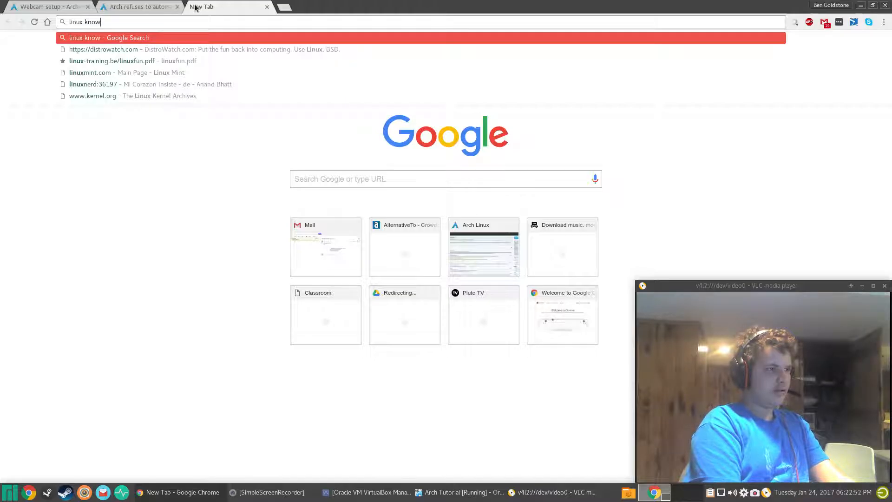
text(n vi)
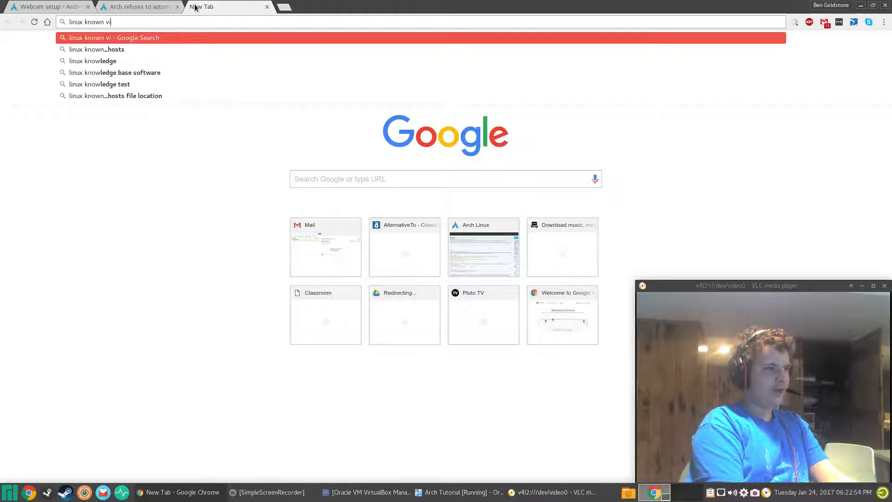
text(ruses)
key(Return)
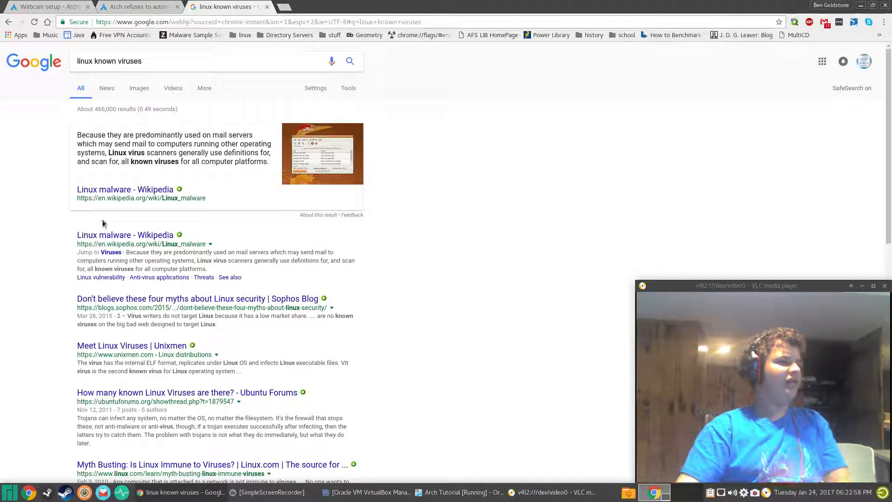
Step: Look over the Wikipedia article on Linux malware, including its Linux vulnerability section, and return to the search results
click(130, 194)
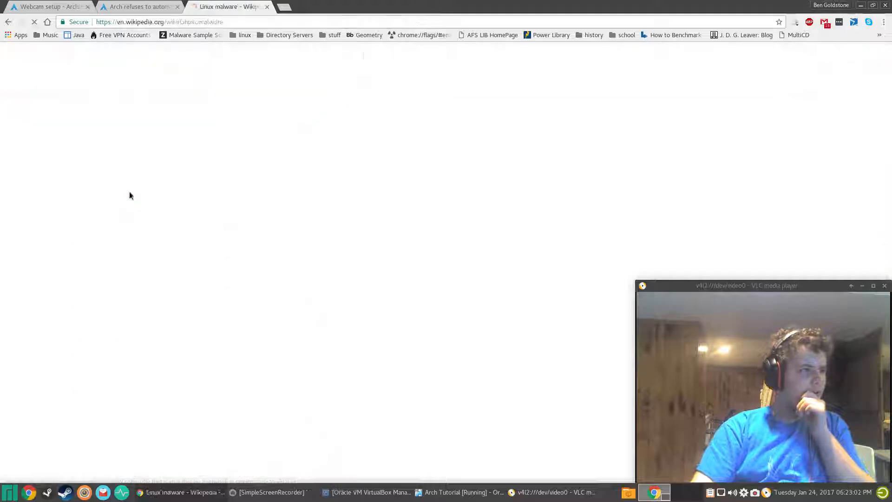
click(135, 184)
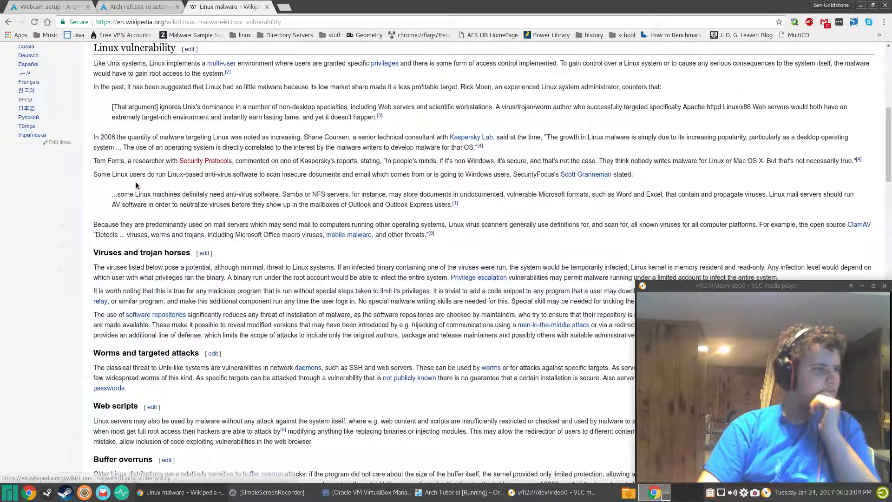
scroll(464, 87, up, 8)
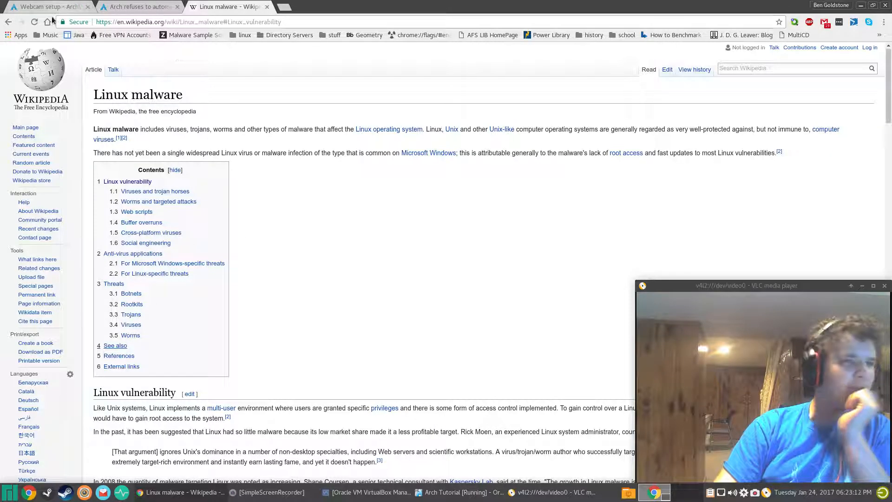
click(4, 23)
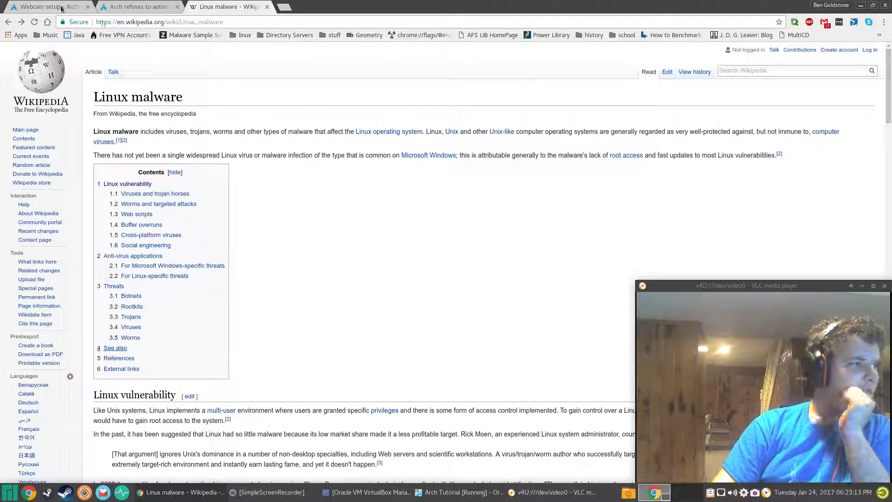
click(9, 22)
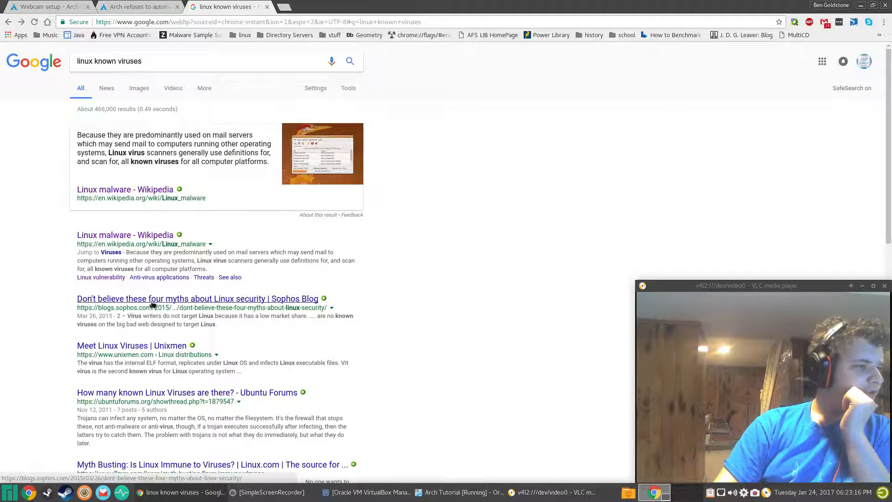
Step: Read the first reply in the Ubuntu Forums thread "How many known Linux Viruses are there?" and close its tab
scroll(154, 304, down, 2)
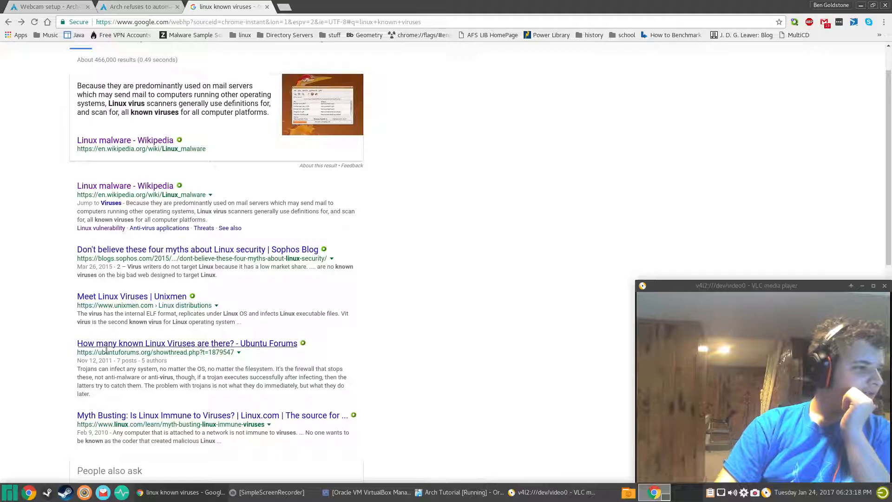
click(147, 343)
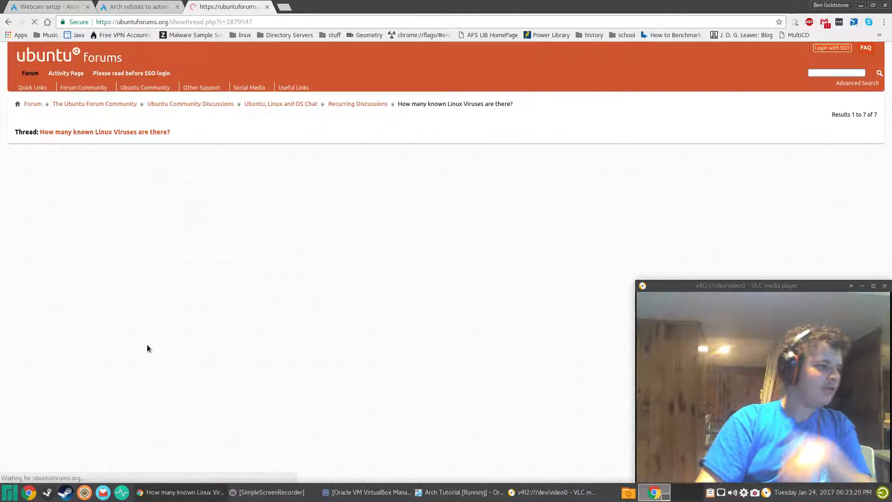
scroll(201, 296, down, 5)
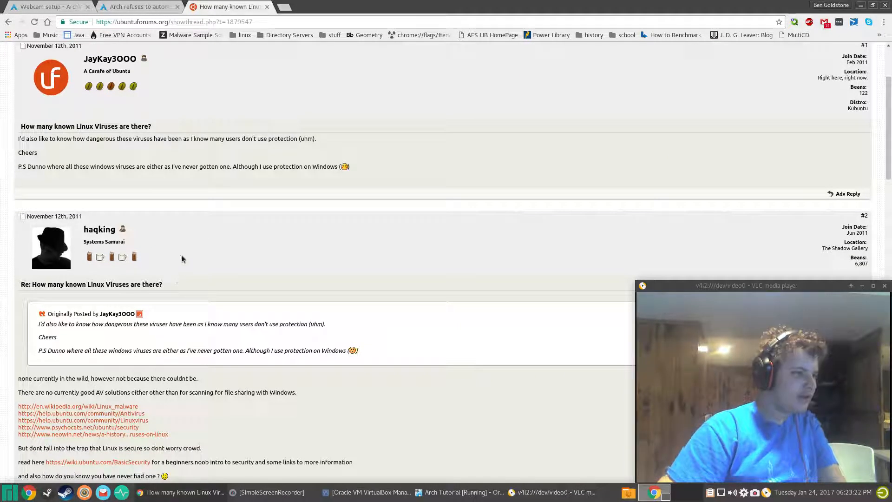
drag(89, 377, 195, 379)
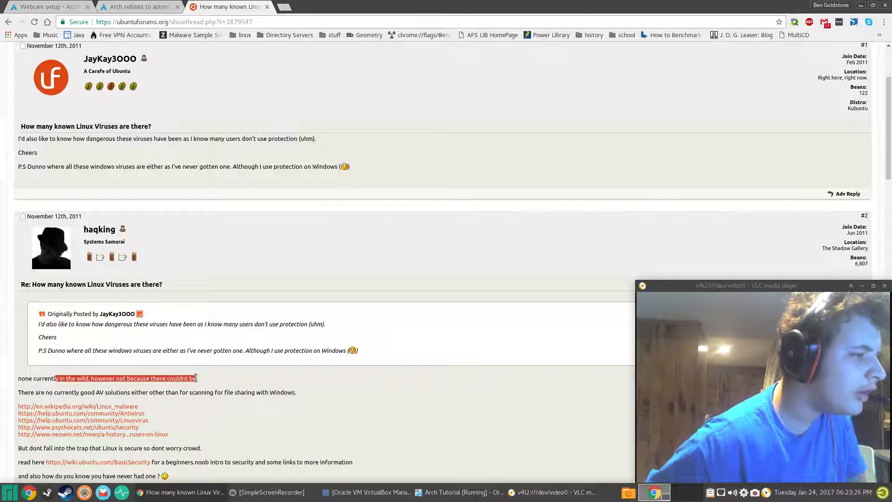
click(196, 391)
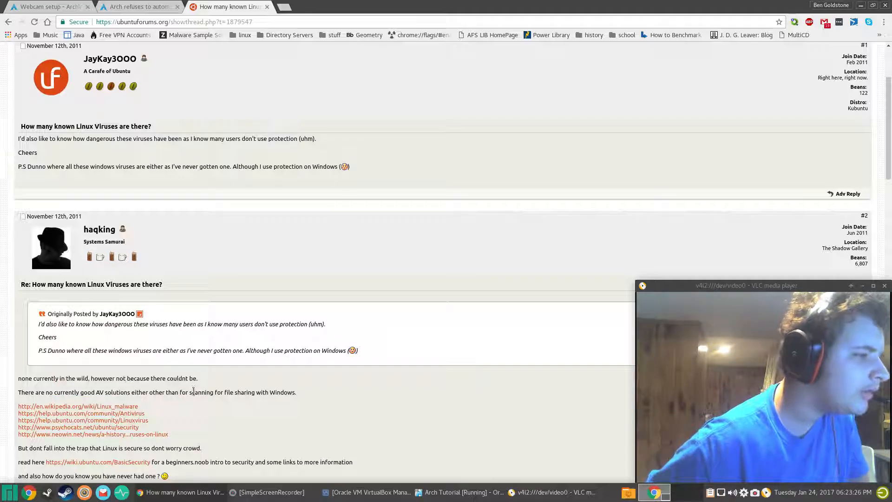
click(267, 7)
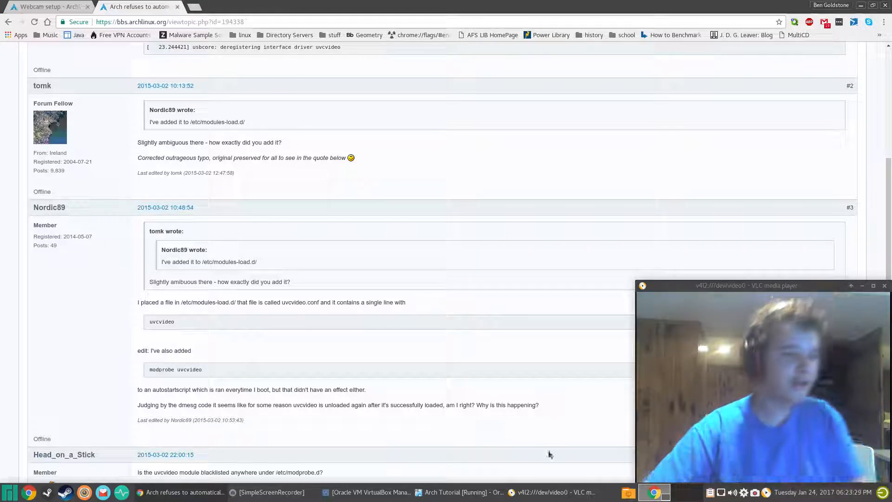
Step: Switch back to the Arch Tutorial virtual machine, and save and exit pacman.conf without editing it
click(460, 492)
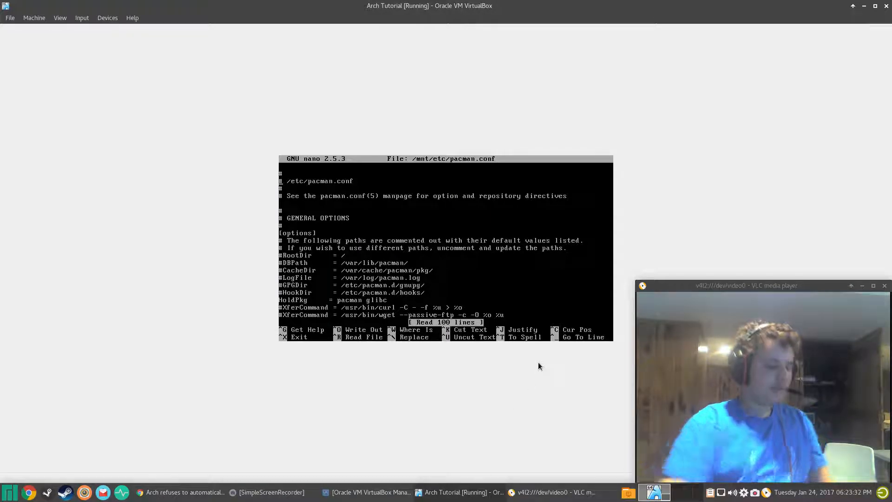
key(ctrl+o)
key(Return)
key(ctrl+x)
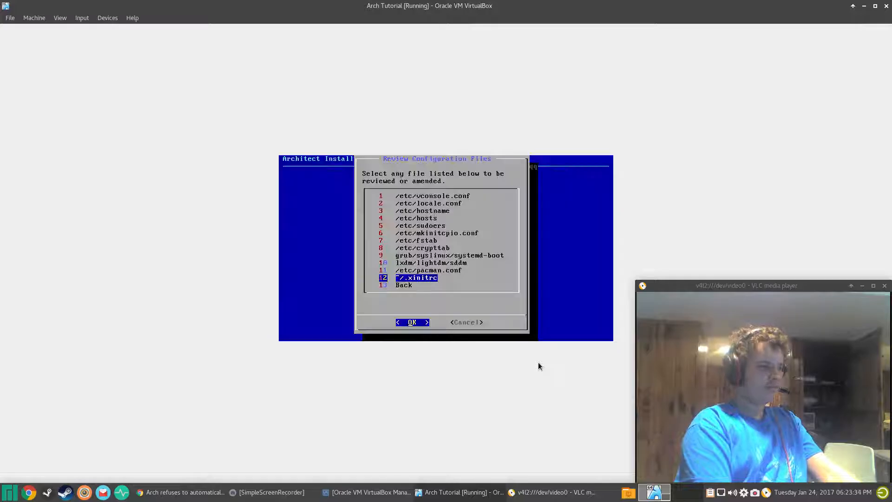
Step: Reopen /etc/pacman.conf and uncomment the [multilib-testing] and [multilib] repository headers together with their Include lines
key(Up)
key(Return)
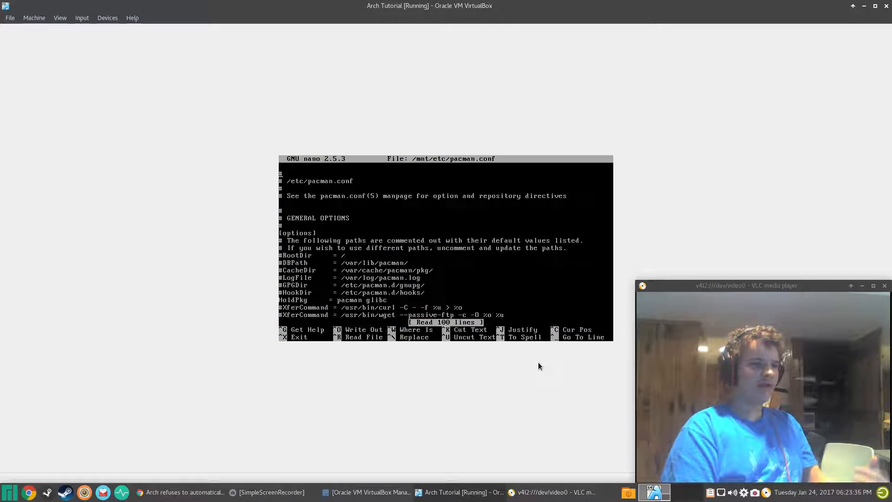
key(Down)
key(Down)
key(Down)
key(Down)
key(Down)
key(Down)
key(Down)
key(Down)
key(Down)
key(Down)
key(Down)
key(Down)
key(Down)
key(Down)
key(Down)
key(Down)
key(Down)
key(Down)
key(Down)
key(Down)
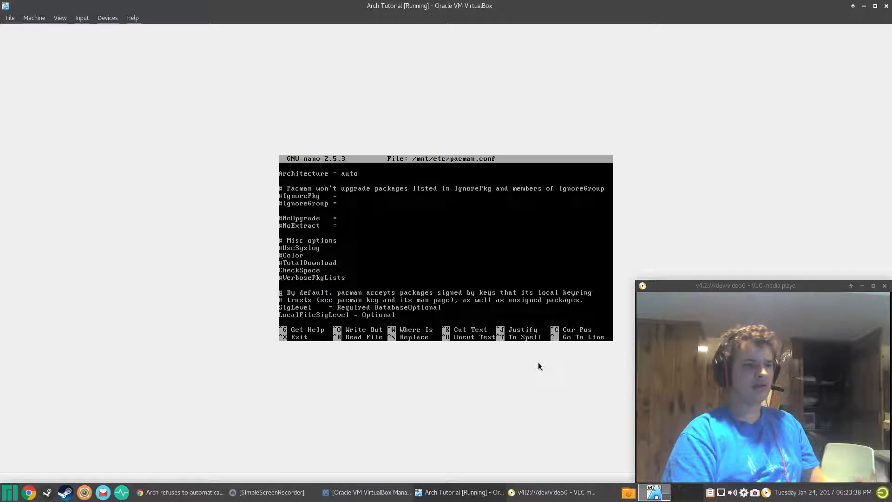
key(Down)
key(Down)
key(Down)
key(Down)
key(Down)
key(Down)
key(Down)
key(Down)
key(Down)
key(Down)
key(Down)
key(Down)
key(Down)
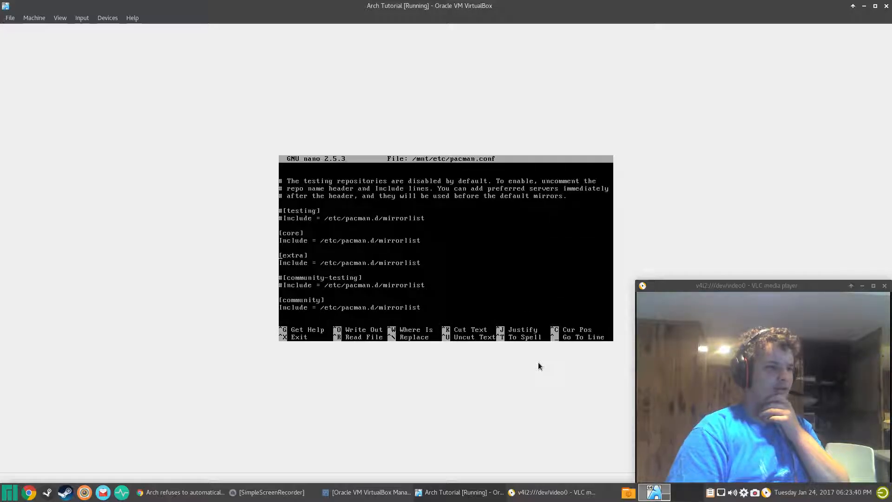
key(Down)
key(Down)
key(Down)
key(Down)
key(Down)
key(Down)
key(Down)
key(Down)
key(Down)
key(Down)
key(Down)
key(Down)
key(Down)
key(Down)
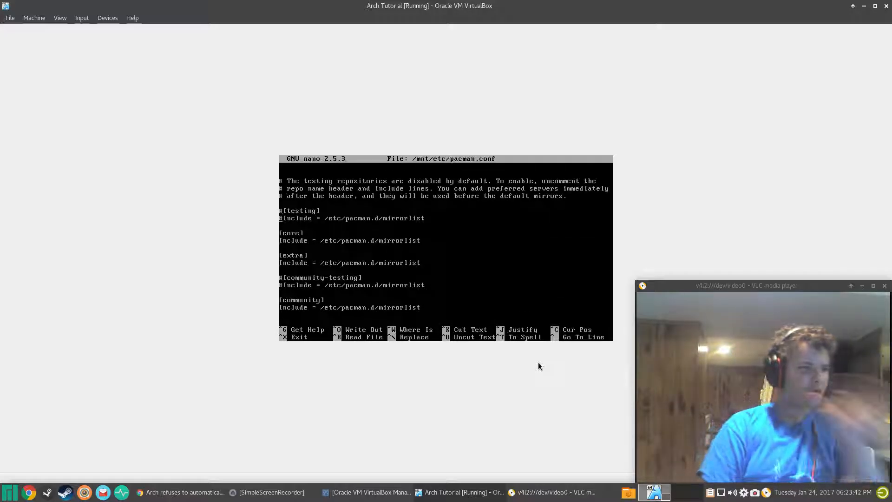
key(Down)
key(Down)
key(Down)
key(Down)
key(Down)
key(Down)
key(Down)
key(Down)
key(Down)
key(Down)
key(Down)
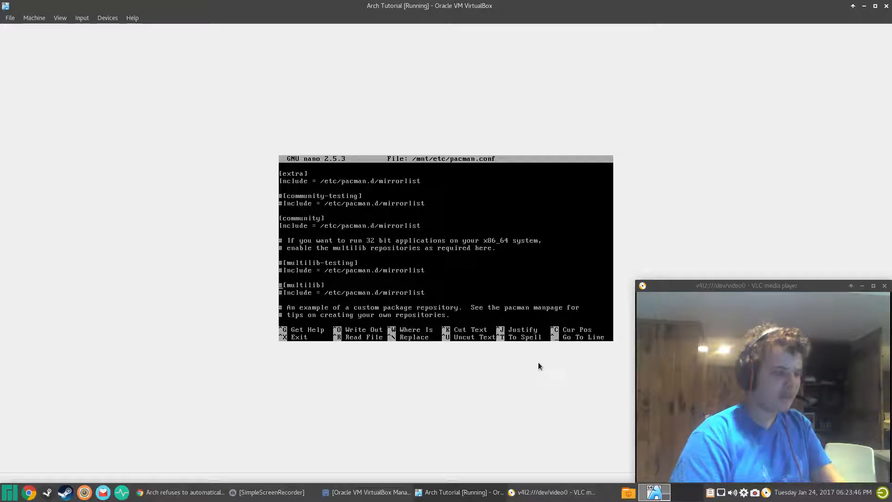
key(Delete)
key(Up)
key(Delete)
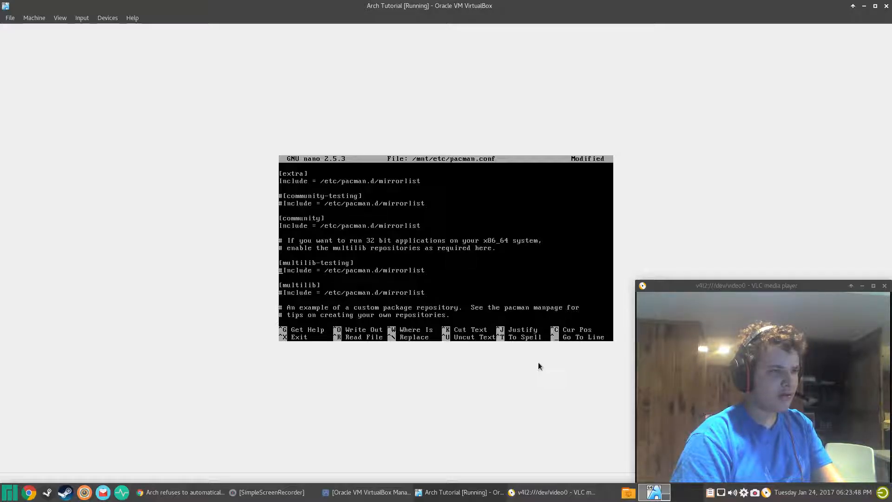
key(Delete)
key(Down)
key(Down)
key(Down)
key(Delete)
Step: Check the rest of pacman.conf through its end, save it under the same name and exit the editor
key(Down)
key(Down)
key(Down)
key(Down)
key(Down)
key(Down)
key(Down)
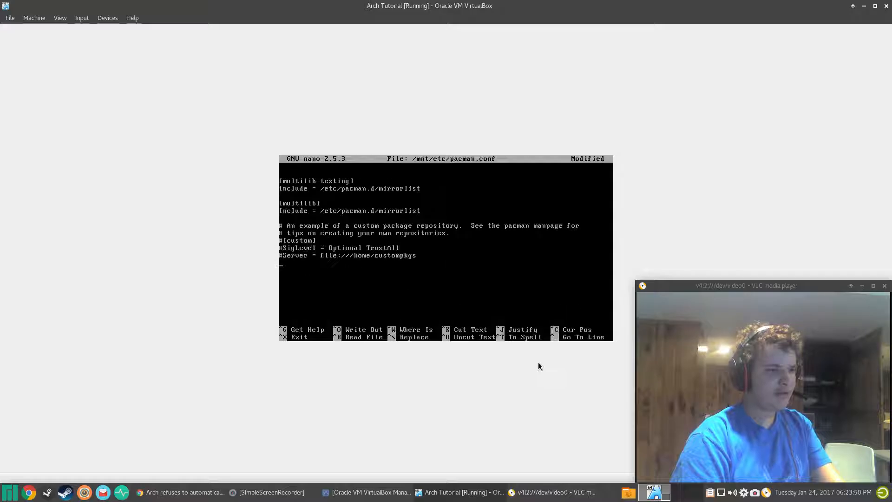
key(ctrl+o)
key(Return)
key(ctrl+x)
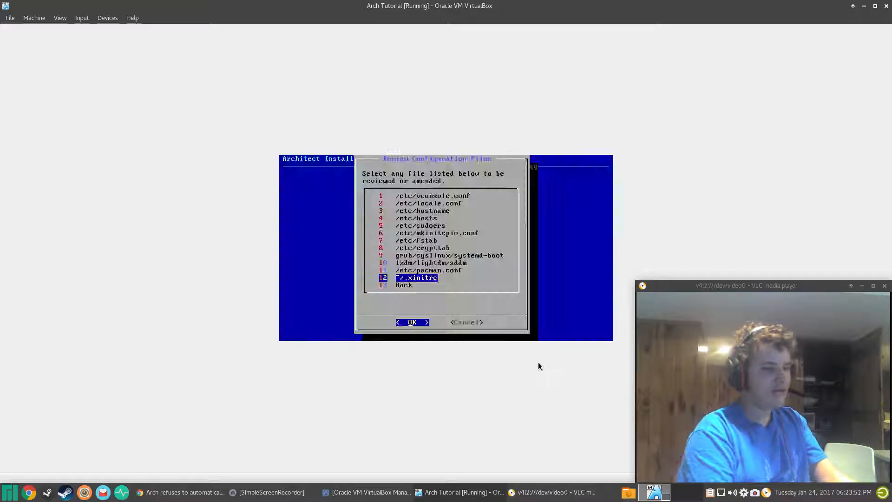
Step: Leave the configuration file review, finalise the installation and reboot the virtual machine
key(Down)
key(Return)
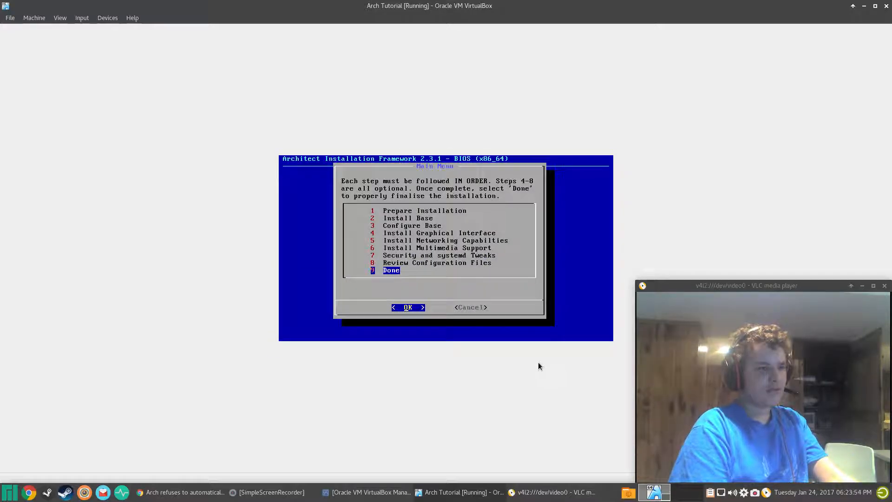
key(Return)
key(Return)
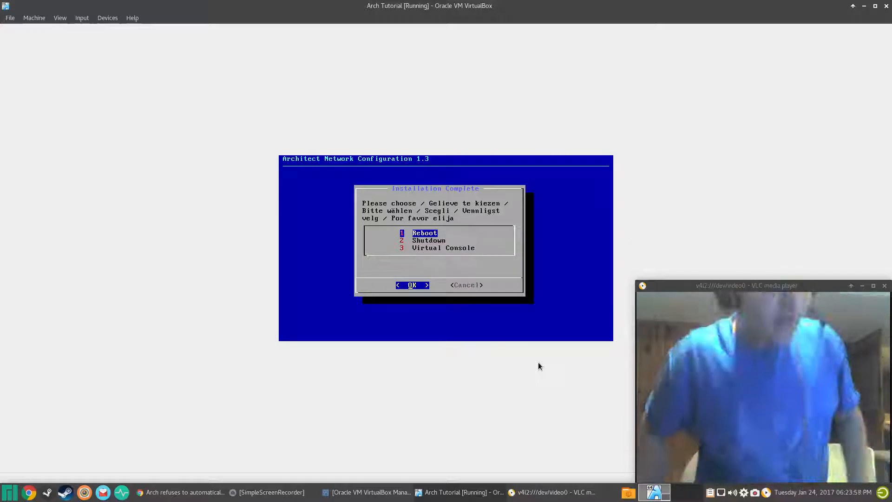
key(Return)
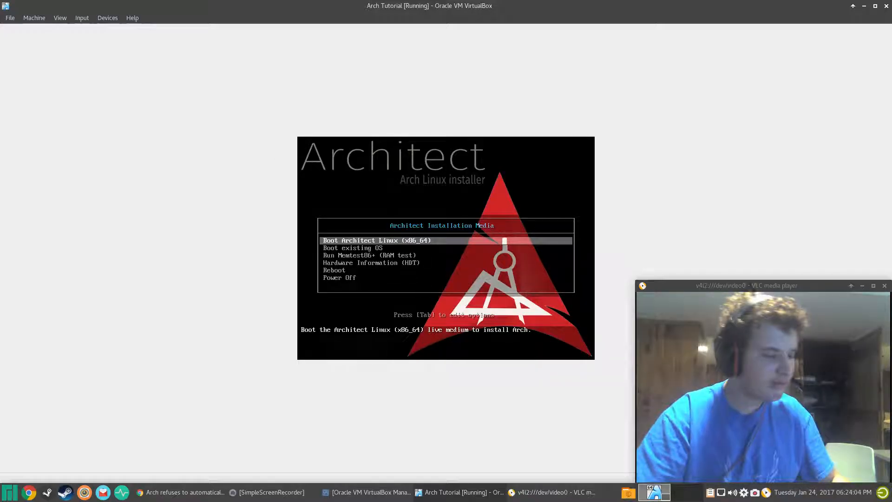
Step: Boot the existing OS from the Architect installation media and start the Arch Linux entry in GRUB
key(Down)
key(Down)
key(Down)
key(Down)
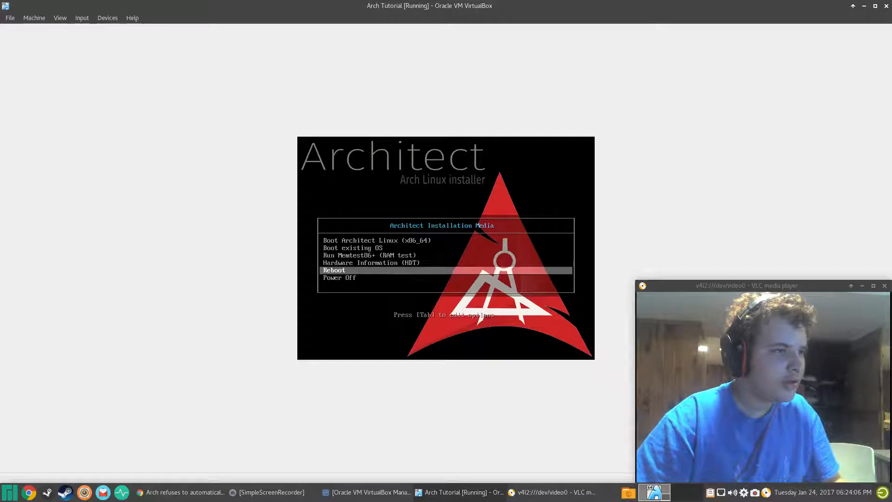
key(Down)
key(Up)
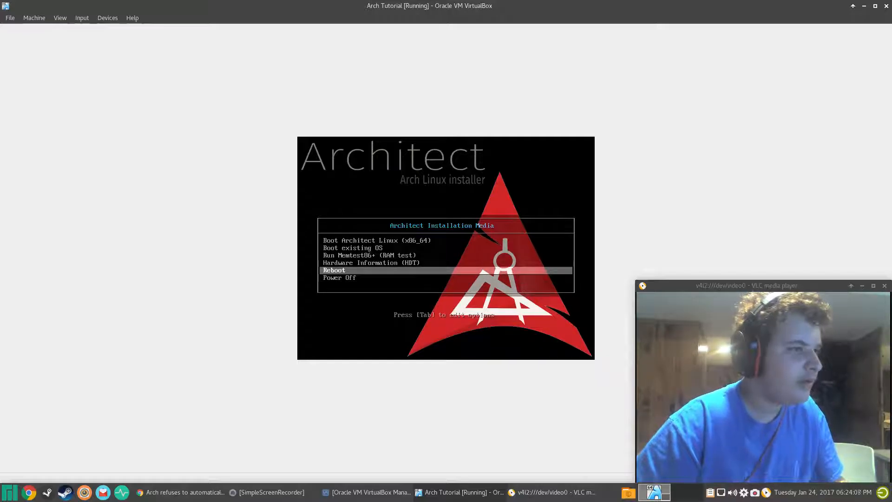
key(Up)
key(Up)
key(Up)
key(Return)
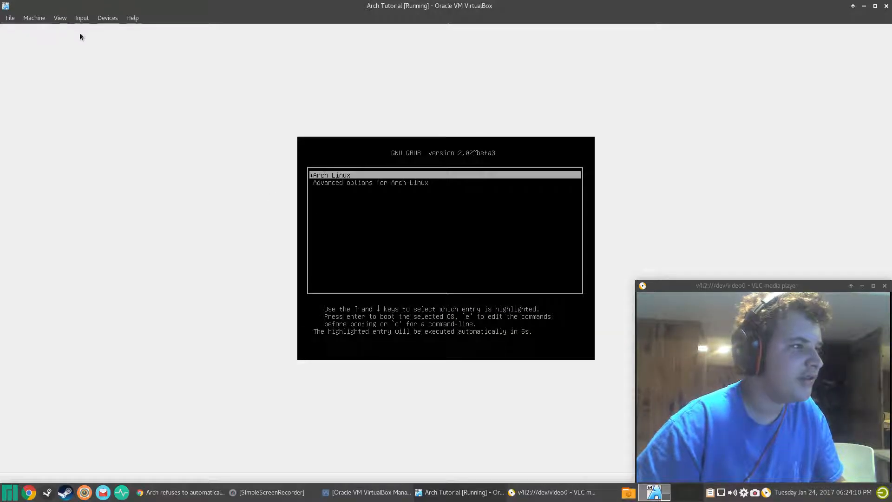
key(Return)
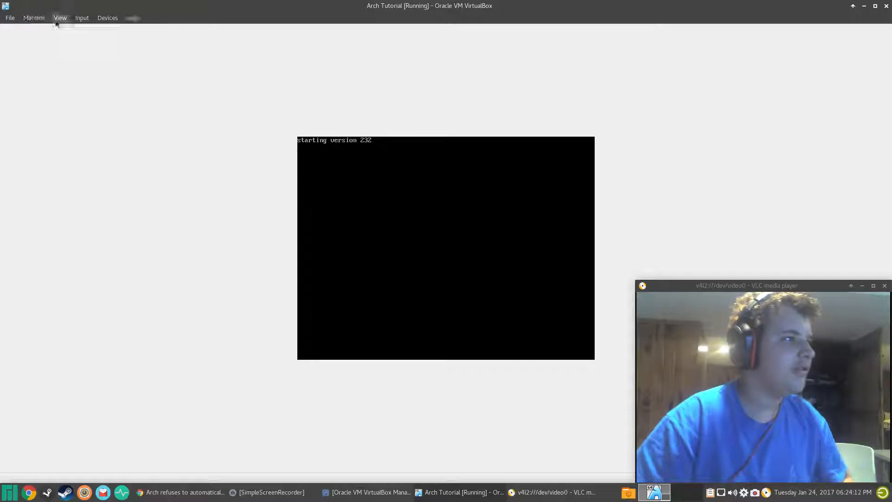
Step: Remove the architect.iso disk from the virtual machine's optical drive
click(81, 18)
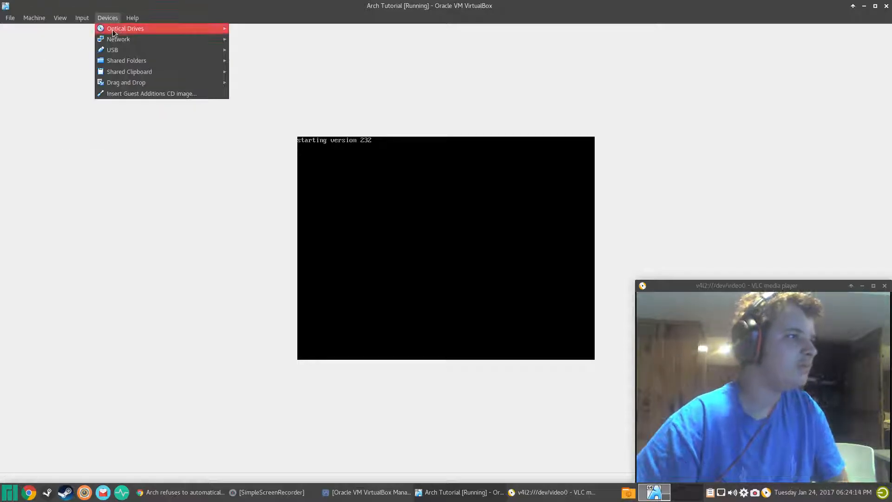
mouse_move(139, 28)
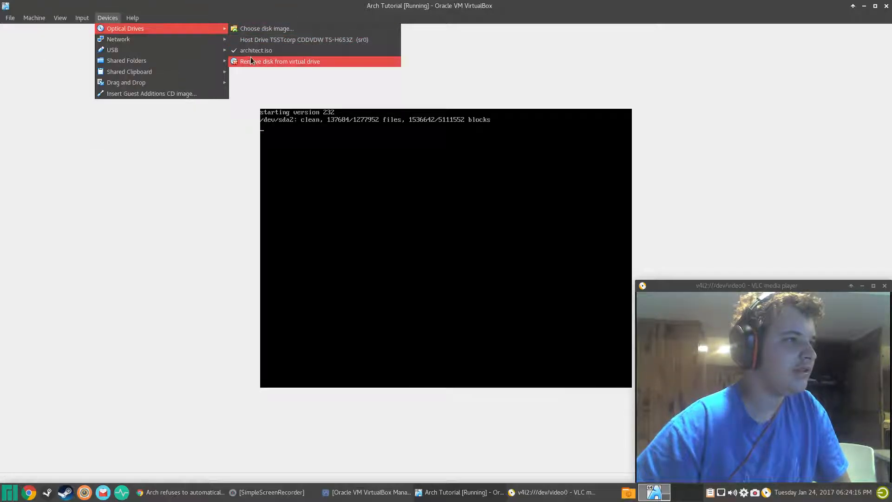
click(251, 61)
click(453, 268)
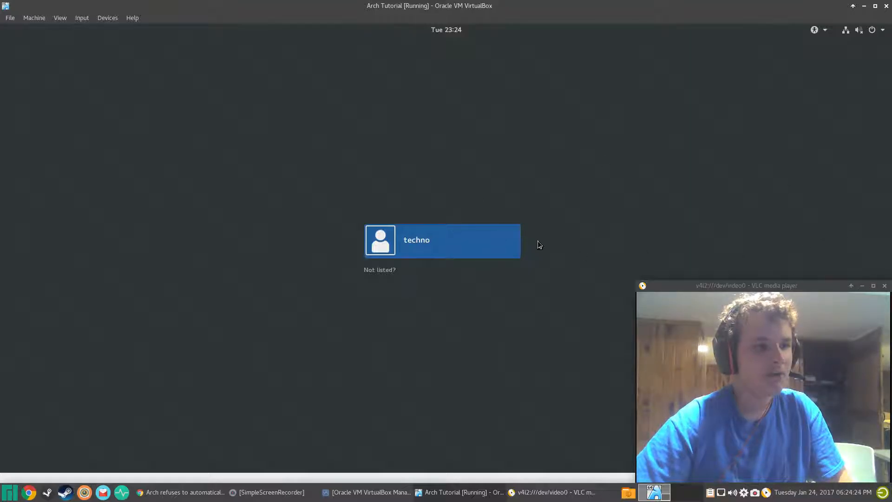
Step: Sign in to the listed user account by entering its password
click(456, 255)
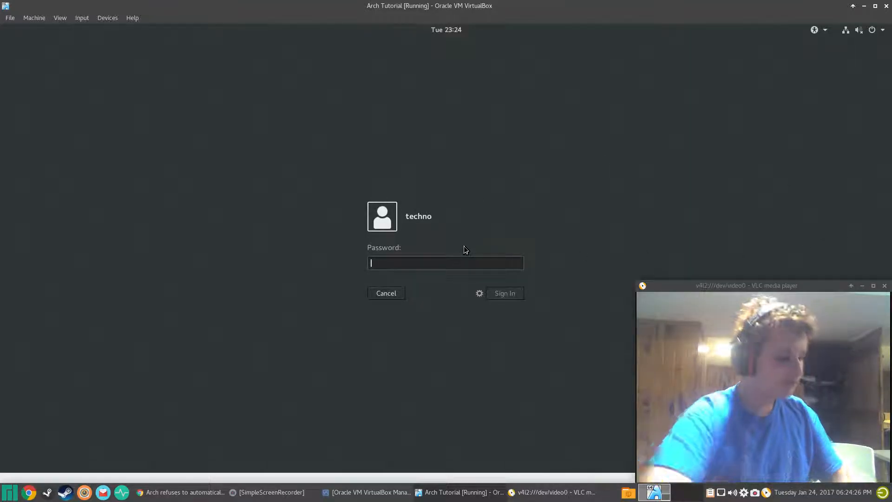
text(•••)
key(BackSpace)
key(BackSpace)
key(BackSpace)
text(••••••)
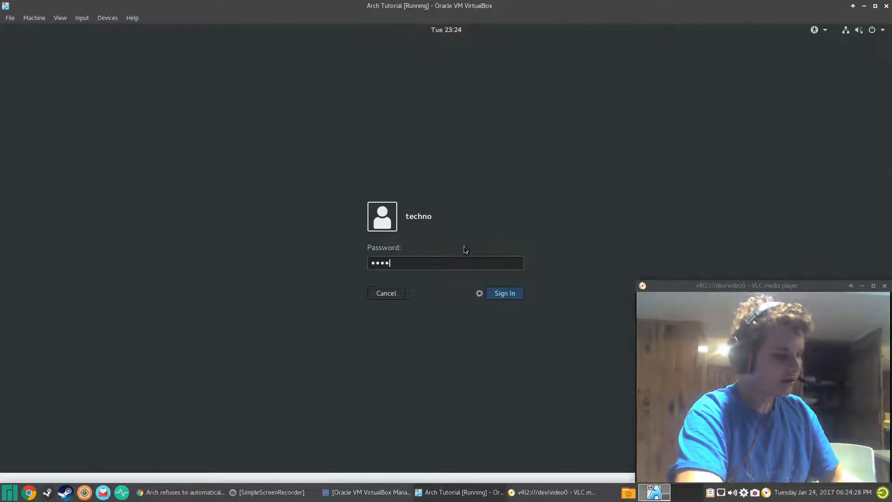
key(Return)
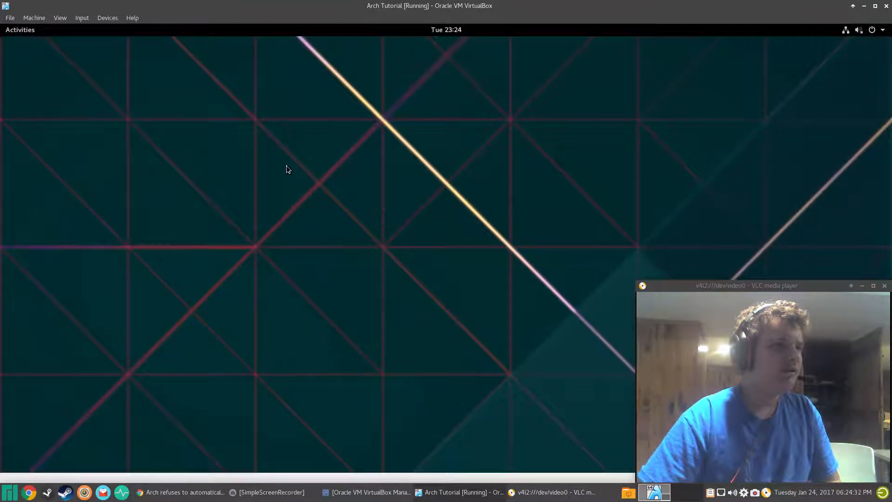
Step: Switch to Chrome and search the web for "universal usb installer" in a new tab
click(181, 492)
click(200, 8)
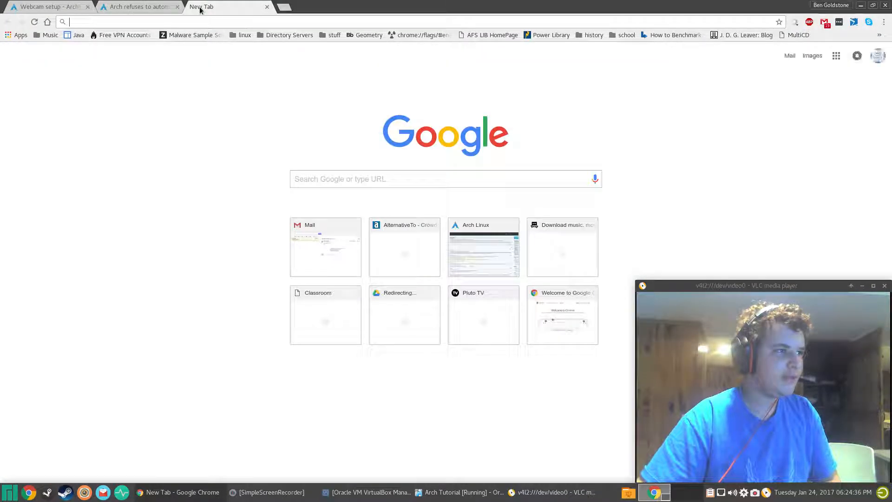
text(univer)
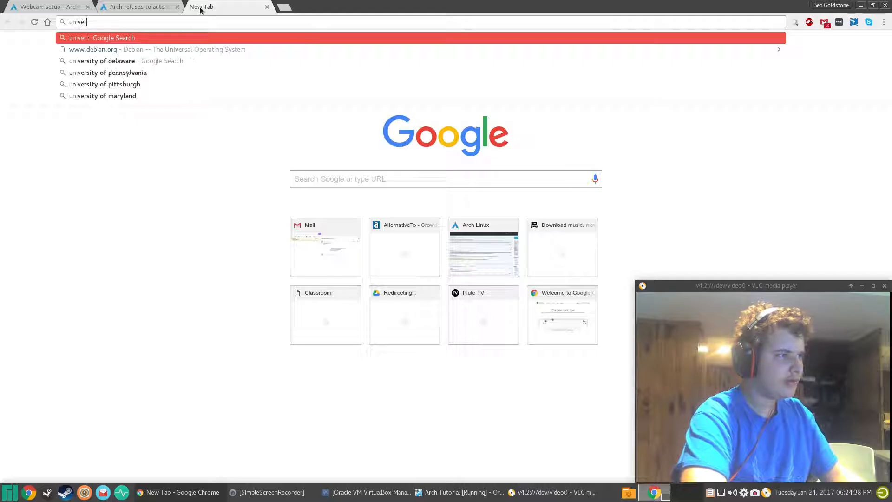
text(sal usb)
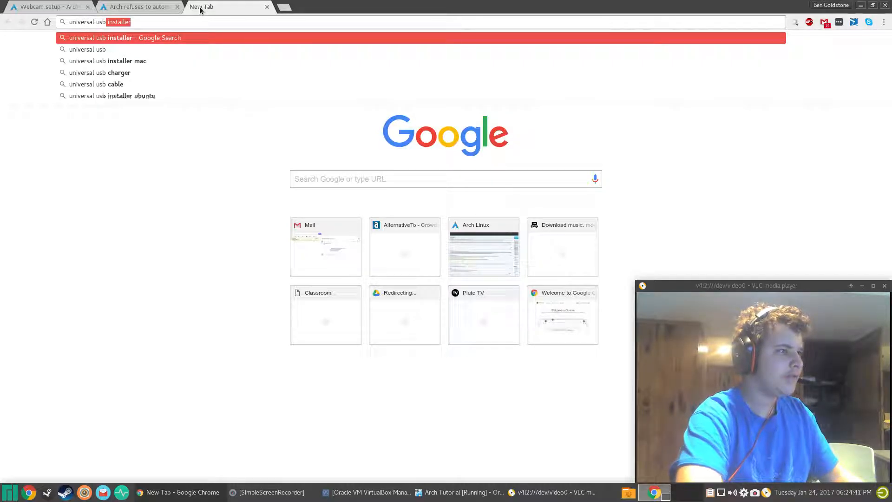
key(Return)
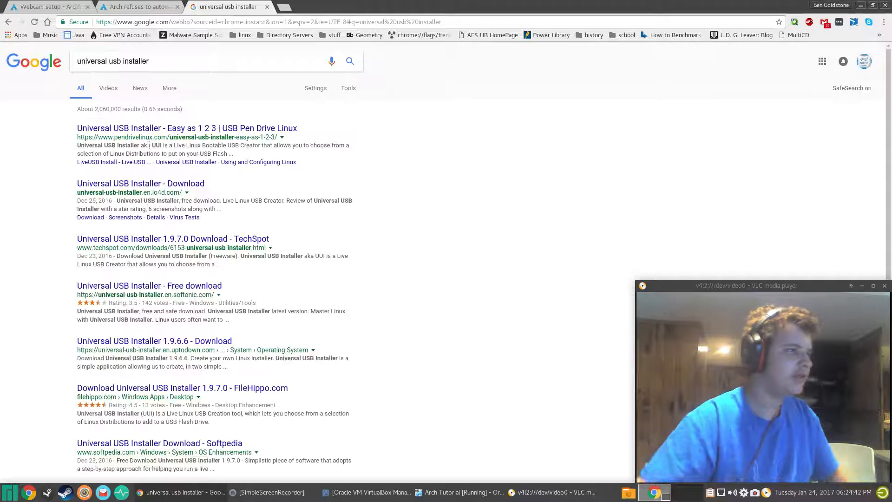
Step: View the Universal USB Installer page on Pendrivelinux.com and close its tab
click(141, 130)
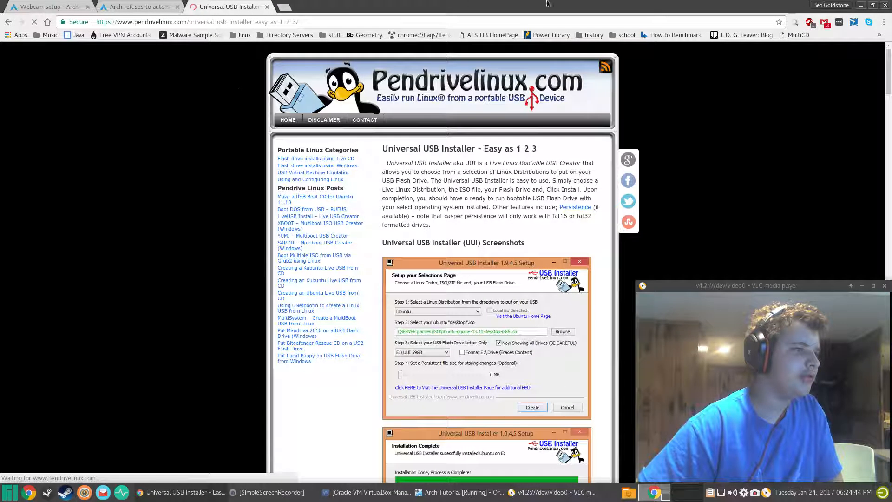
click(269, 6)
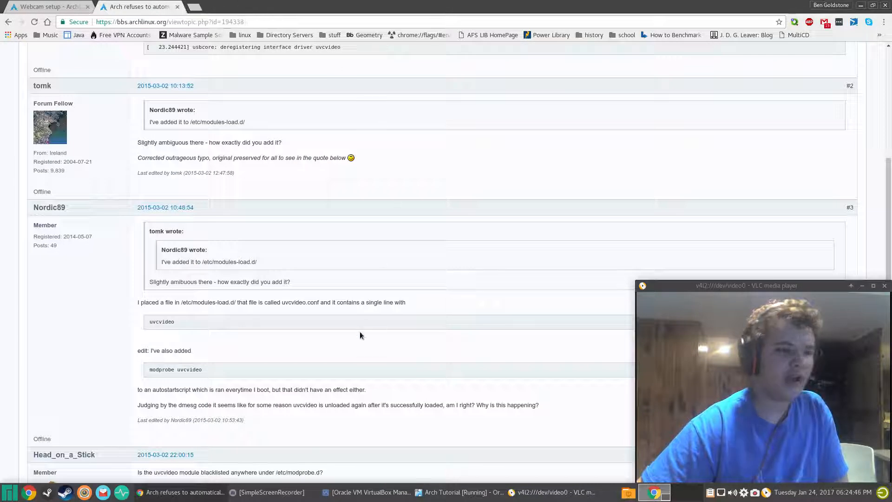
Step: Switch back to the Arch Tutorial virtual machine and search its applications for "firef"
click(428, 495)
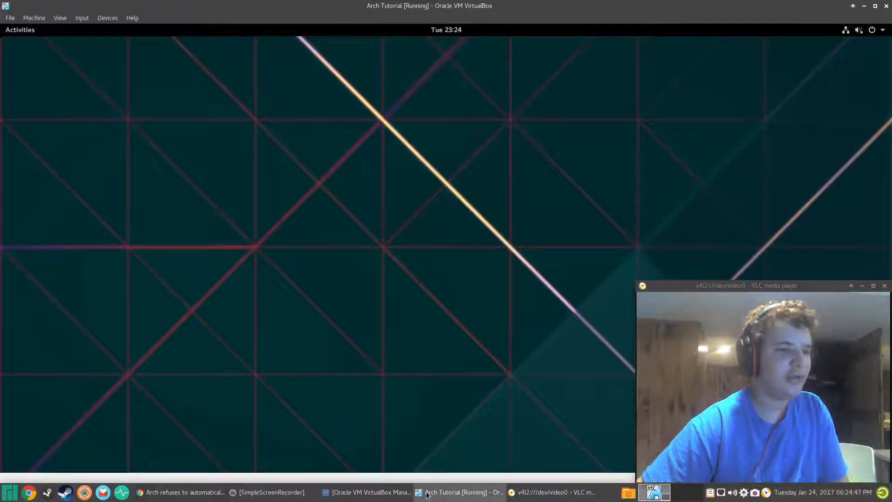
click(6, 32)
click(6, 32)
click(12, 36)
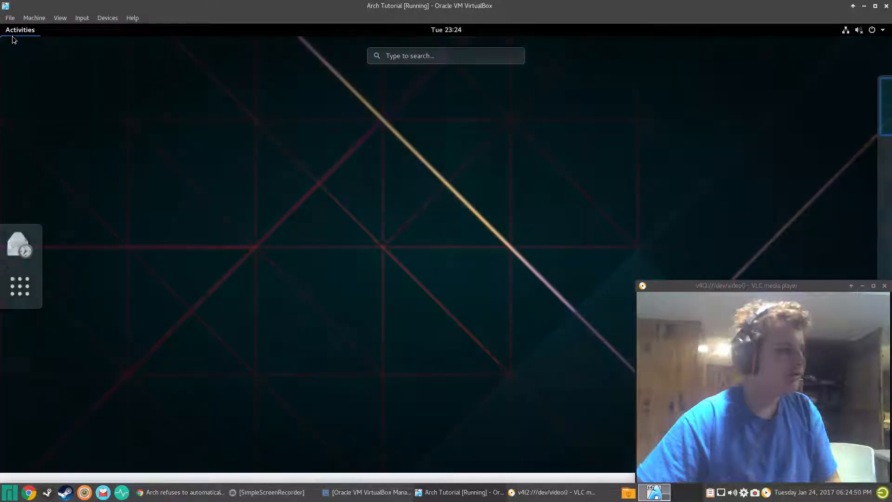
text(fire)
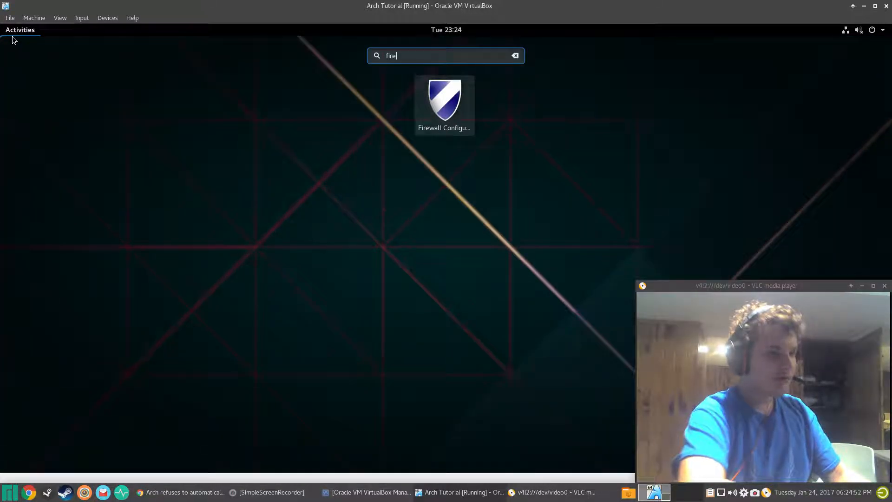
text(f)
Step: Replace the application search with "term" and launch XTerm
key(BackSpace)
key(BackSpace)
key(BackSpace)
key(BackSpace)
key(BackSpace)
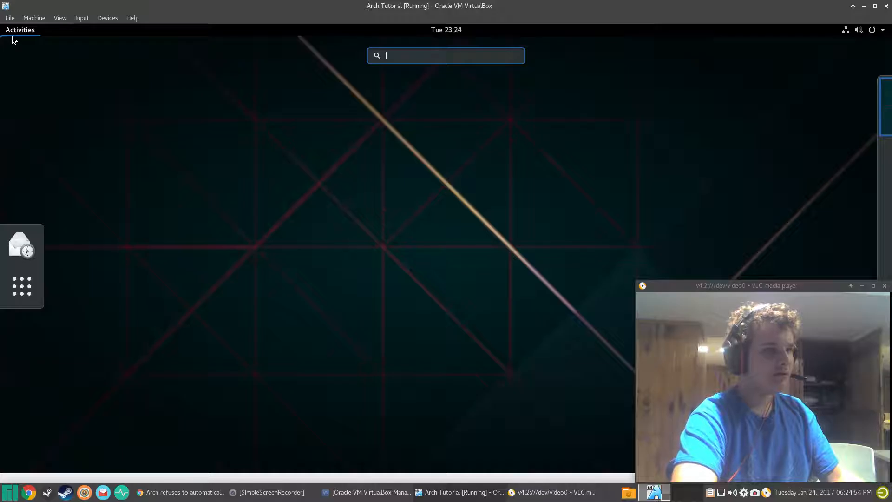
text(term)
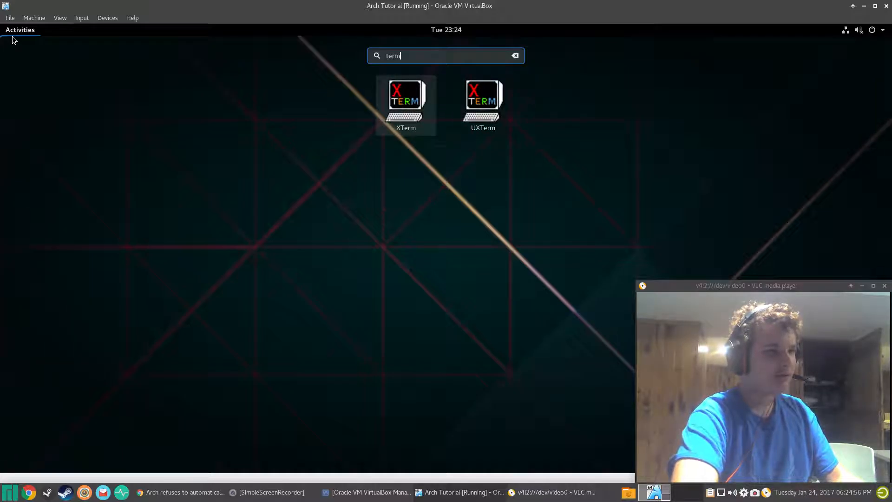
key(Return)
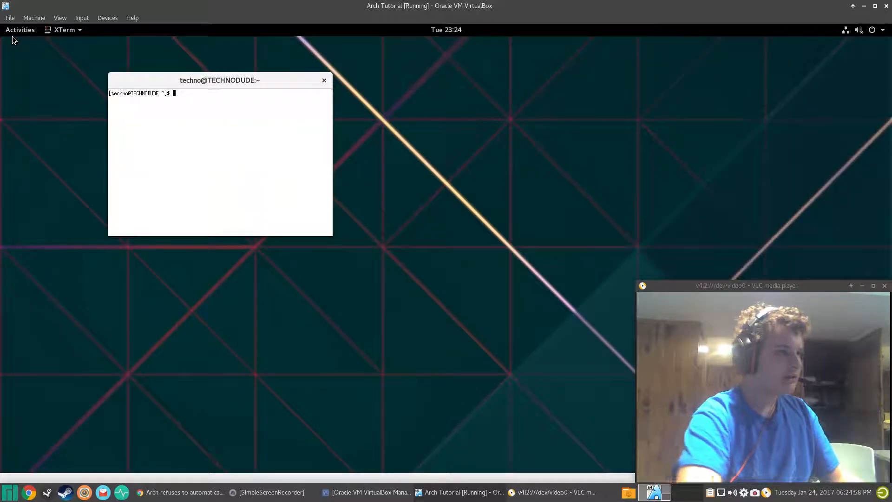
Step: Log out of the current GNOME session and confirm the logout
click(26, 30)
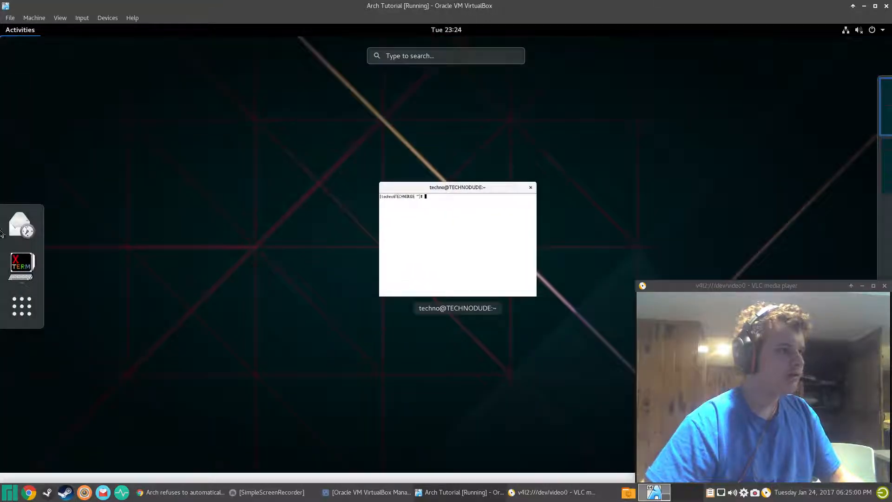
click(873, 29)
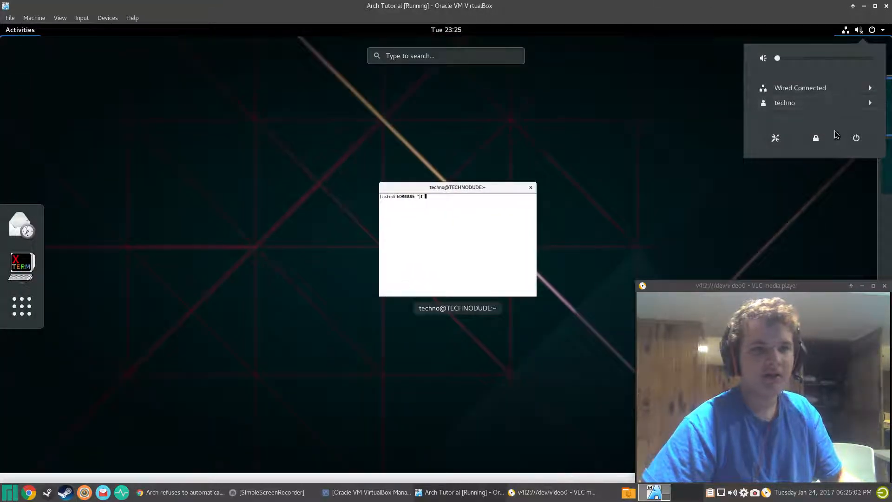
click(812, 104)
click(804, 121)
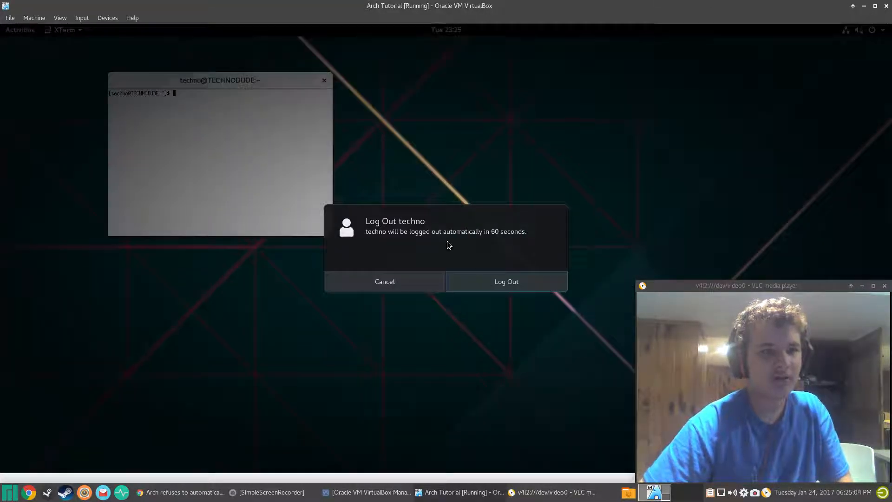
click(497, 285)
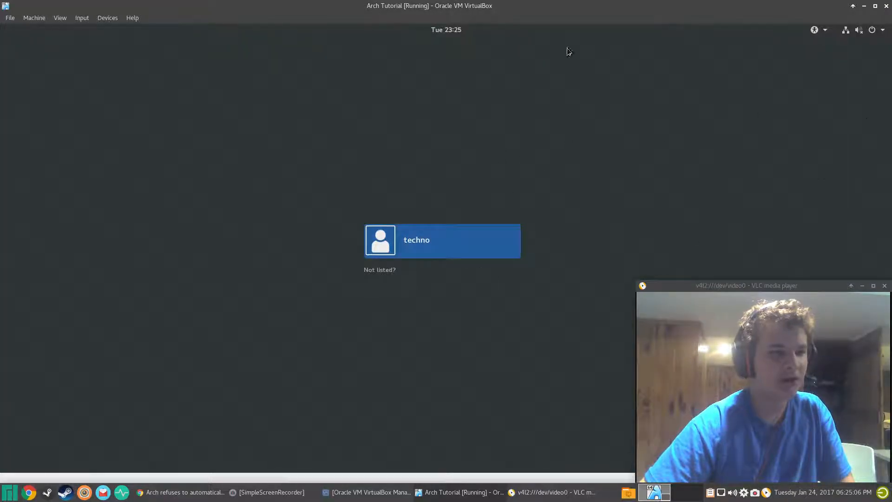
Step: Select the user account on the login screen and choose Cinnamon as its session
click(456, 30)
click(455, 30)
click(437, 241)
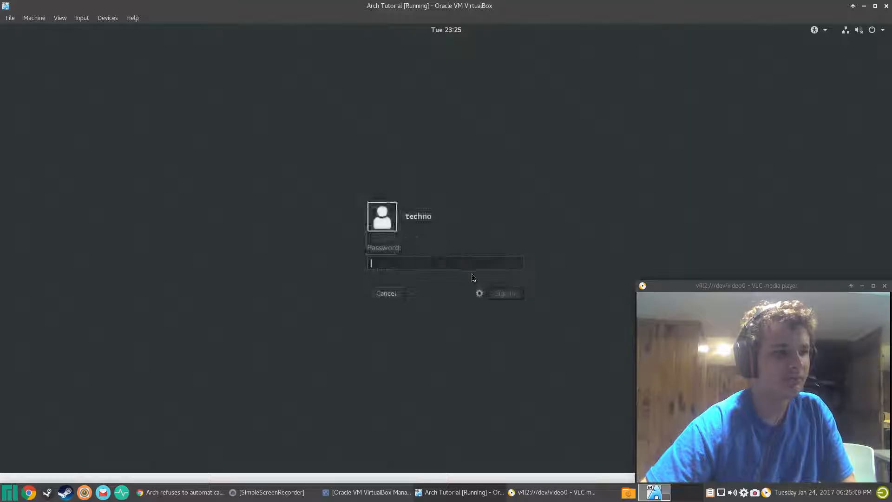
click(479, 294)
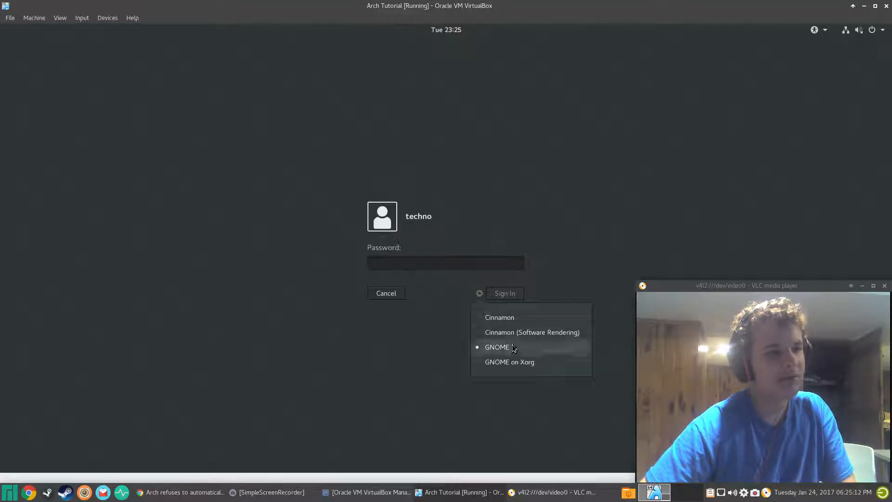
click(529, 314)
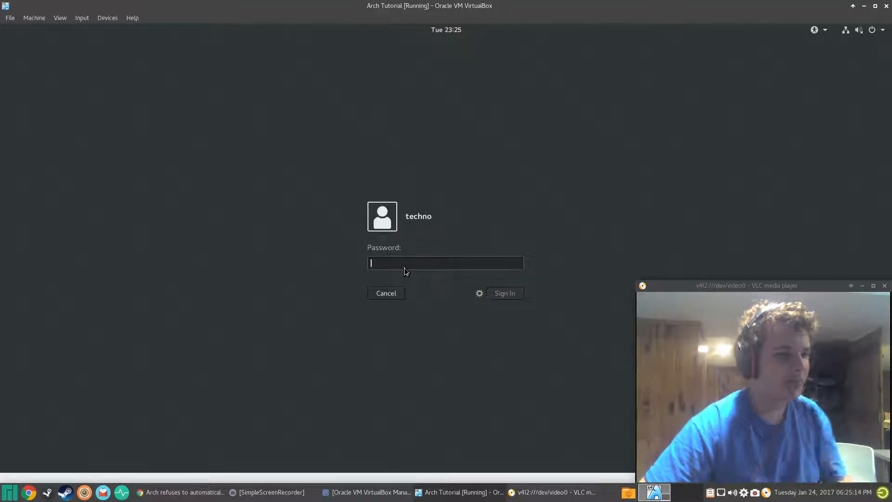
Step: Enter the account password to sign in, retrying it after the first attempt
text(••)
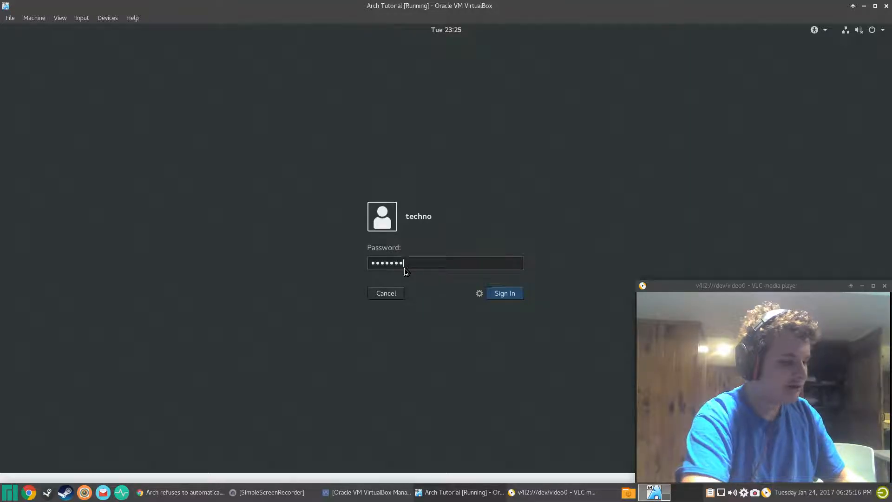
text(••••••••)
key(Return)
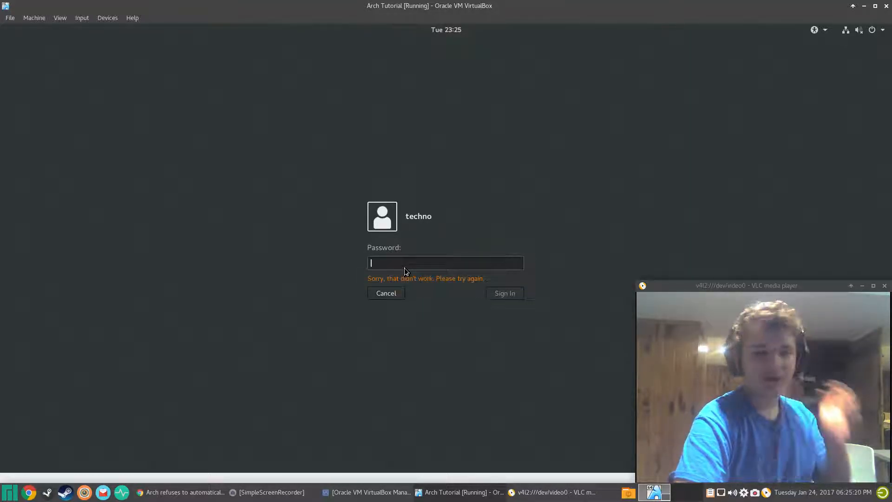
text(••••••)
key(Return)
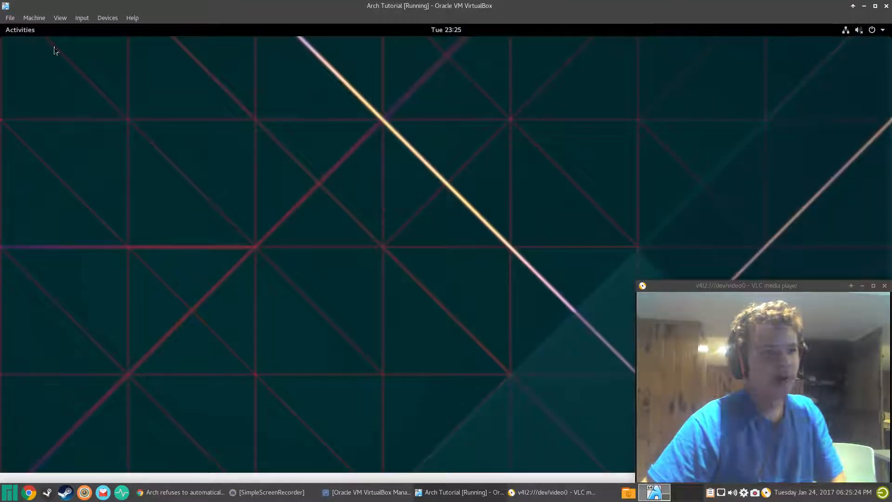
Step: Log out of the newly started desktop session to return to the login screen
click(869, 30)
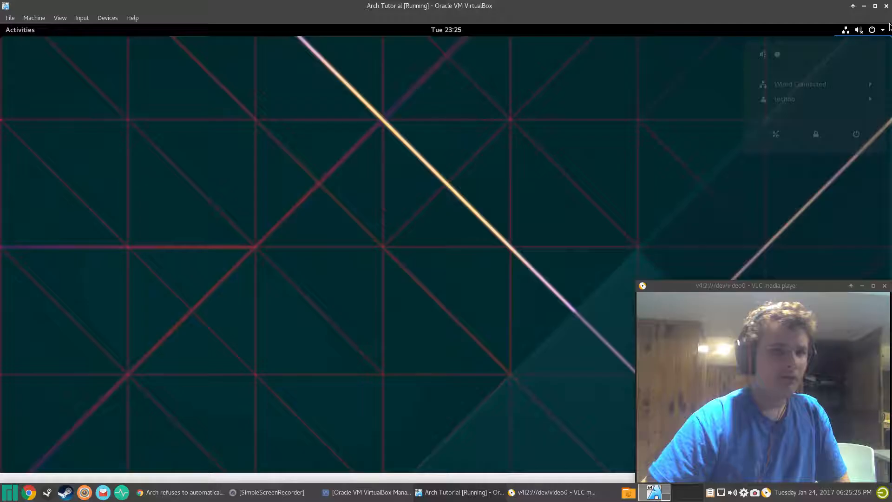
click(820, 103)
click(815, 123)
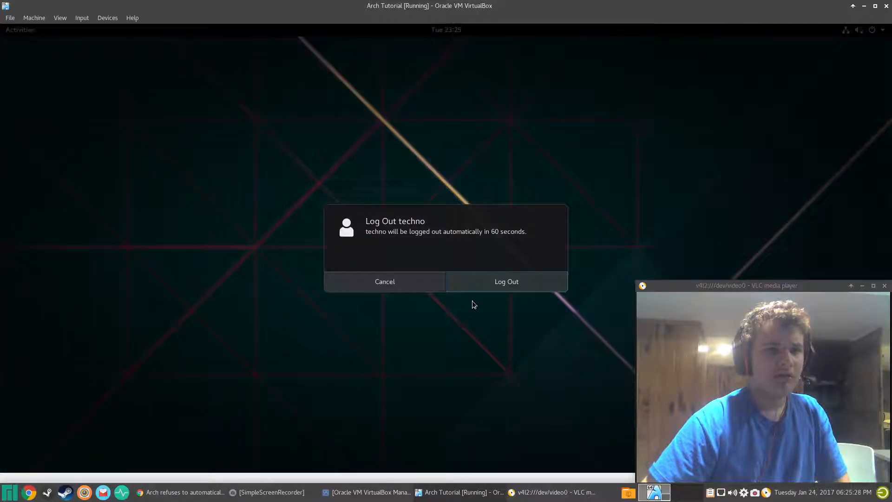
click(511, 287)
Step: Sign in to the Cinnamon session with the account password and dismiss the software rendering notification
click(453, 246)
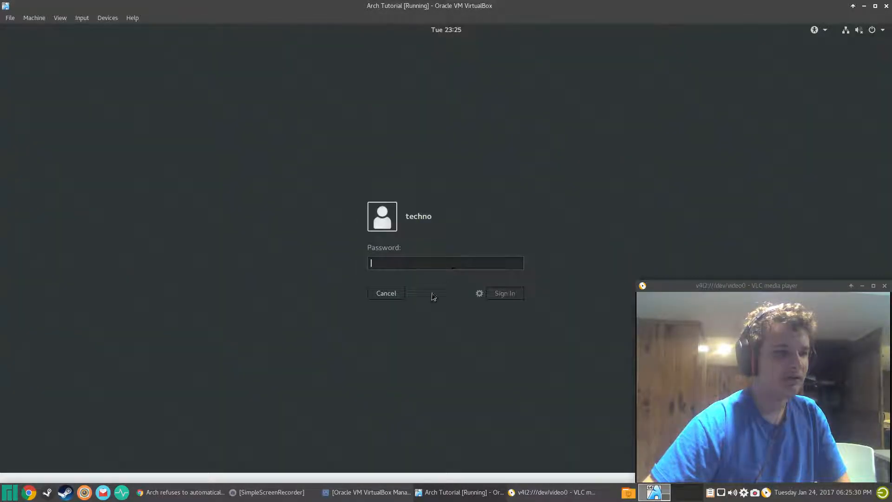
click(479, 293)
click(497, 317)
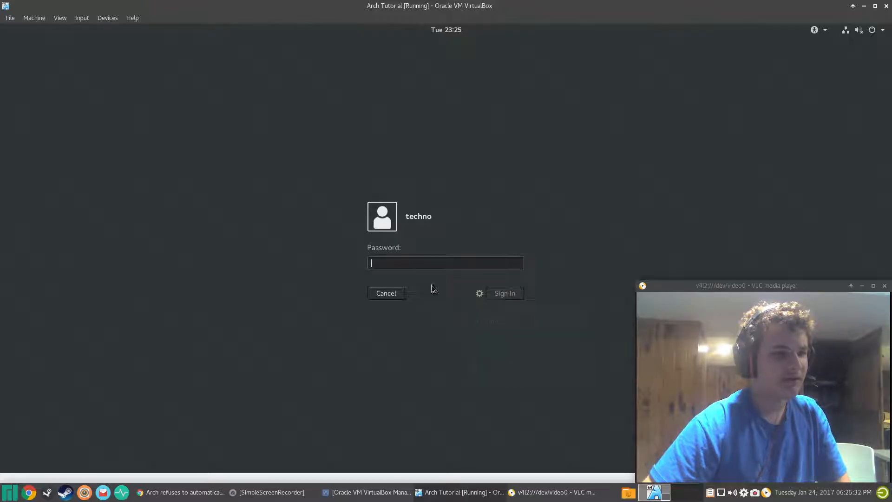
text(*****)
key(Return)
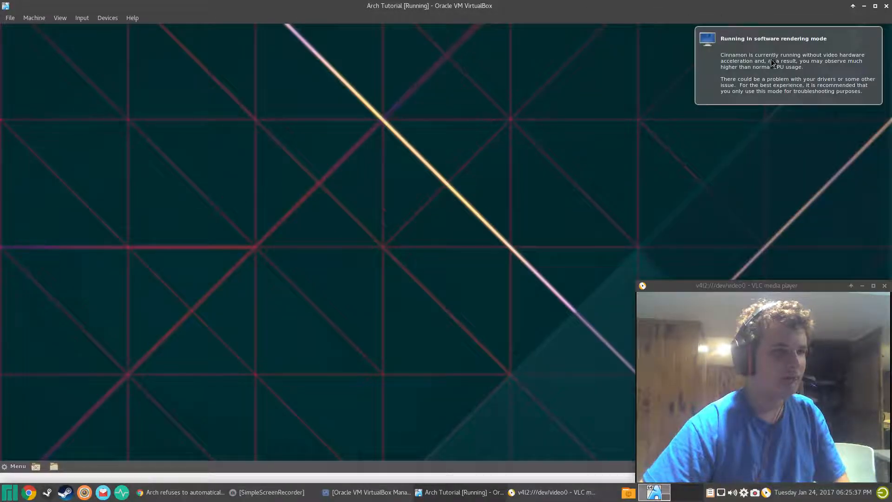
click(771, 64)
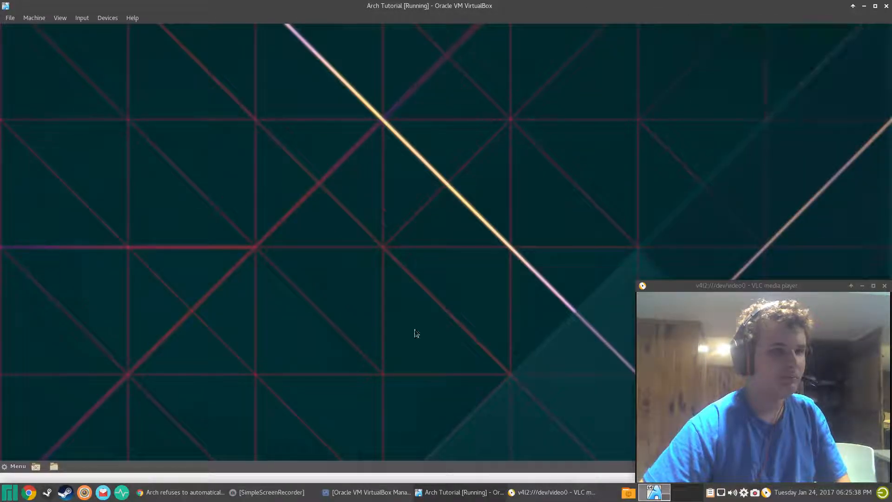
Step: Search the Cinnamon applications for "term" and launch UXTerm
click(18, 466)
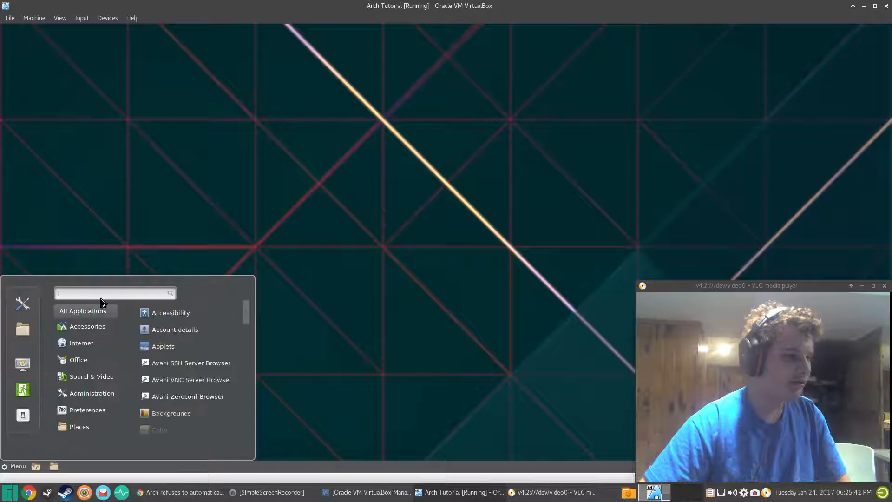
text(term)
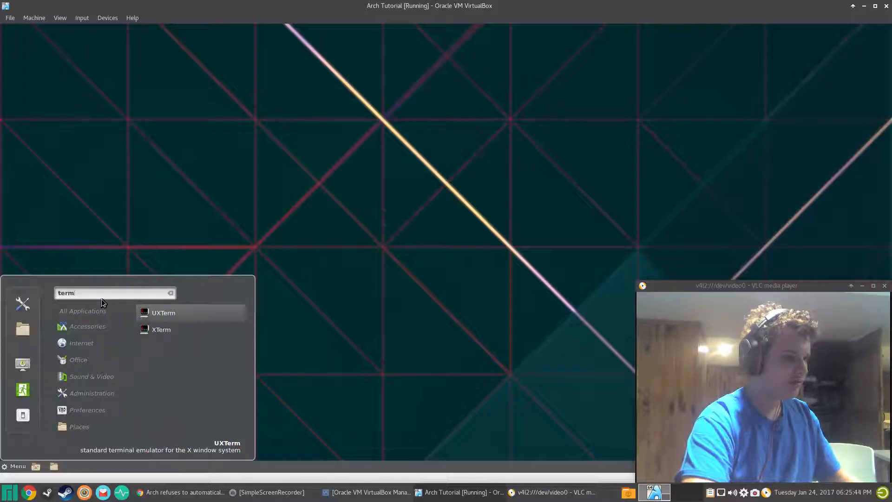
key(Return)
Step: Try to install Firefox with "sudo pacman -S firefox", entering the account password for sudo
text(sudo )
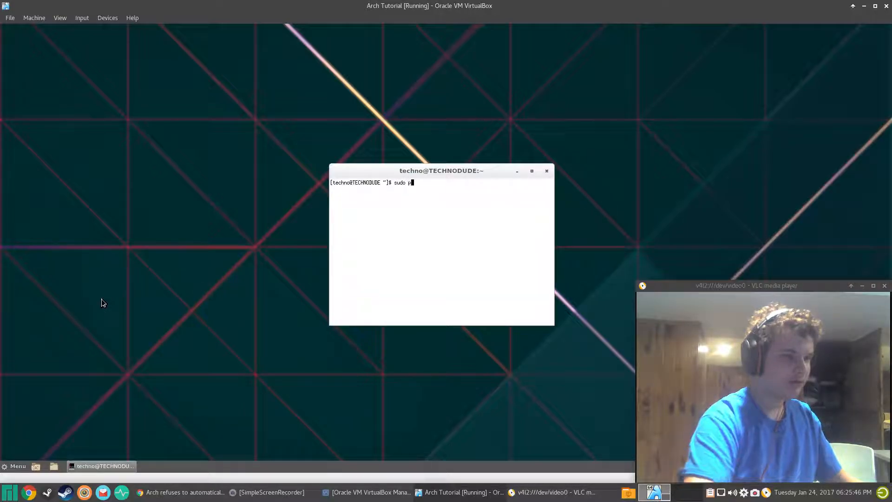
text(pacman )
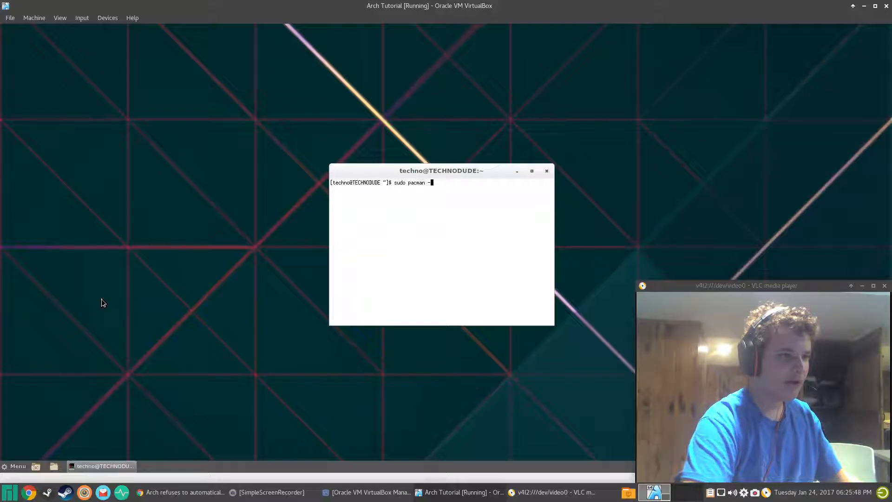
text(-S)
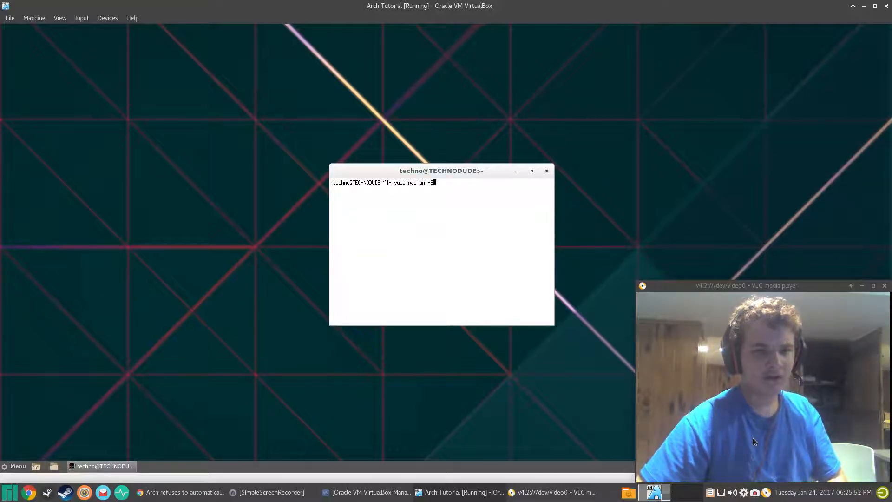
click(720, 492)
click(721, 496)
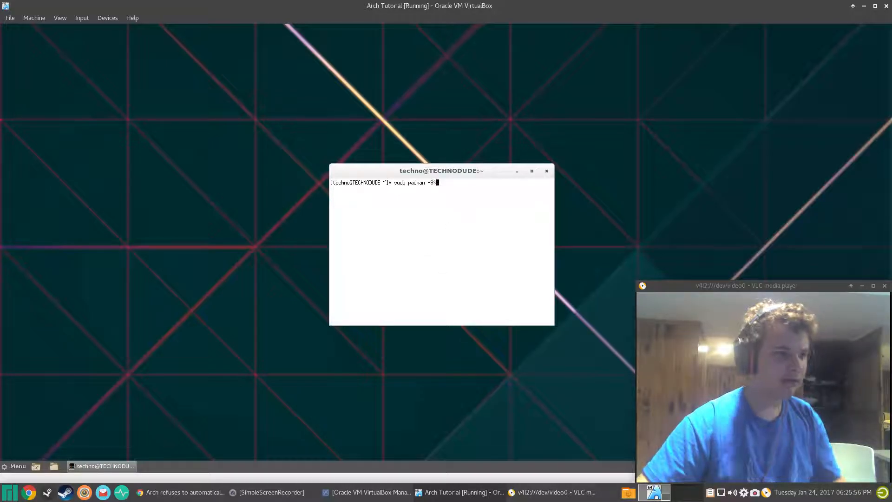
text(fire)
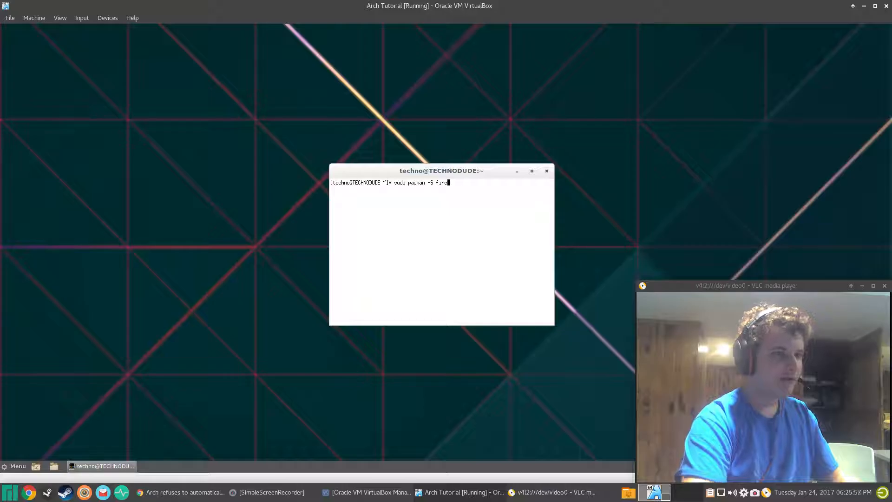
text(fox)
key(Return)
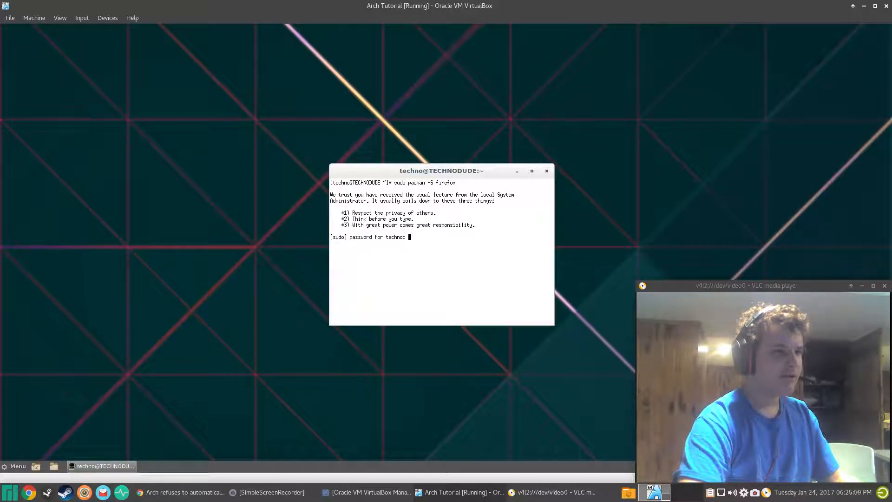
key(Return)
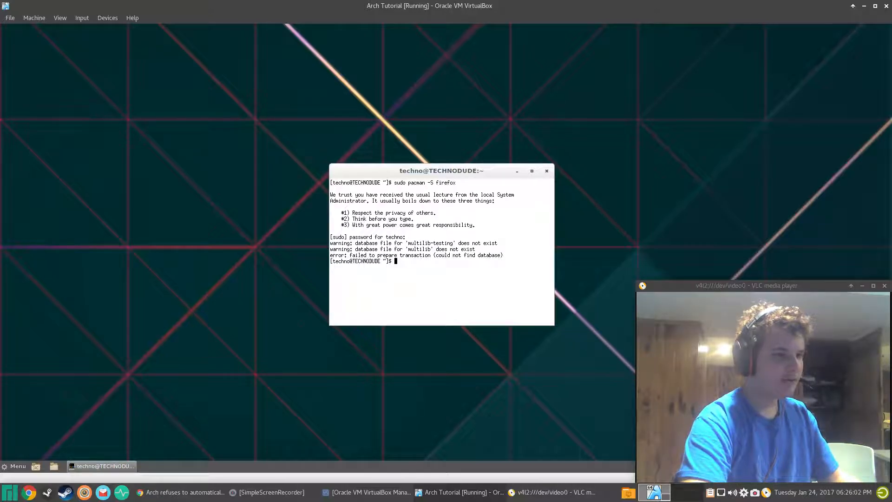
Step: Refresh the package databases and install Firefox with "sudo pacman -Sy firefox", accepting the installation, and close the terminal
key(Up)
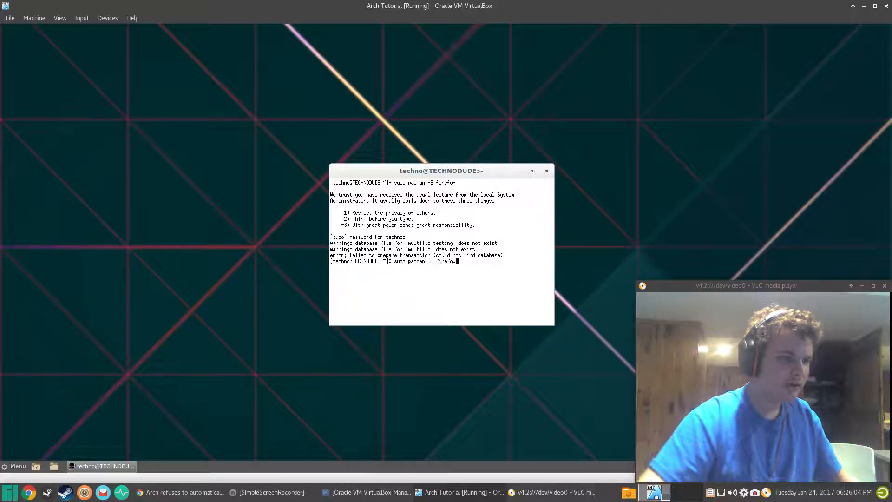
key(Left)
key(Left)
key(Left)
key(Left)
key(Left)
key(Left)
key(Left)
key(Left)
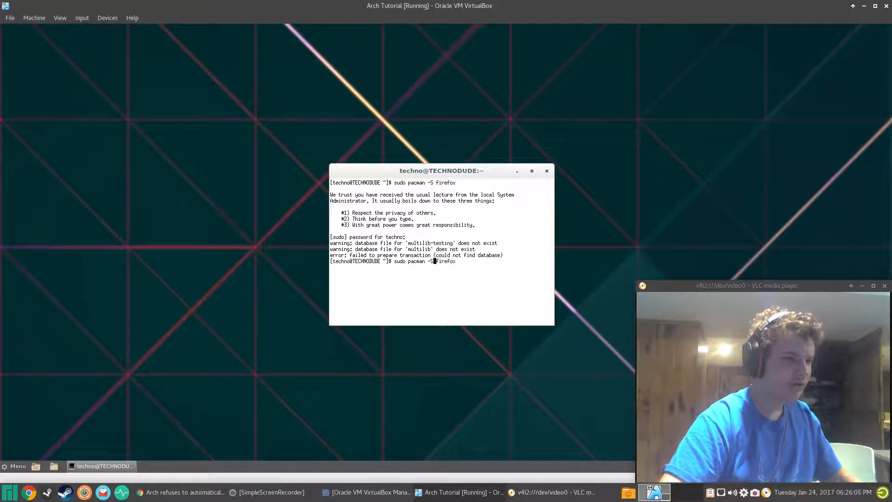
text(yyuu)
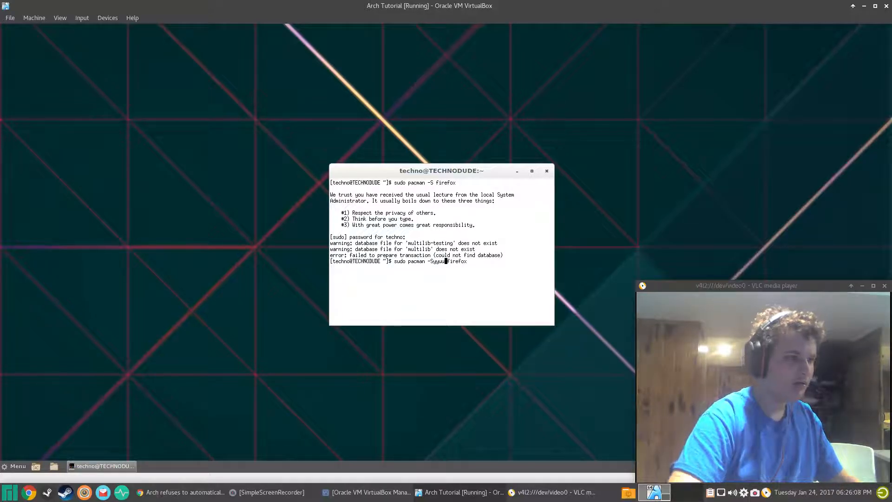
key(BackSpace)
key(BackSpace)
key(BackSpace)
key(Return)
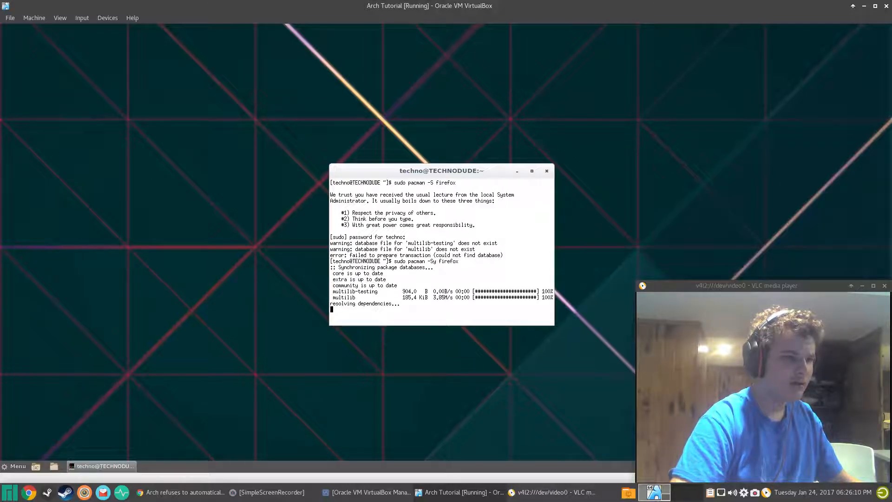
key(Return)
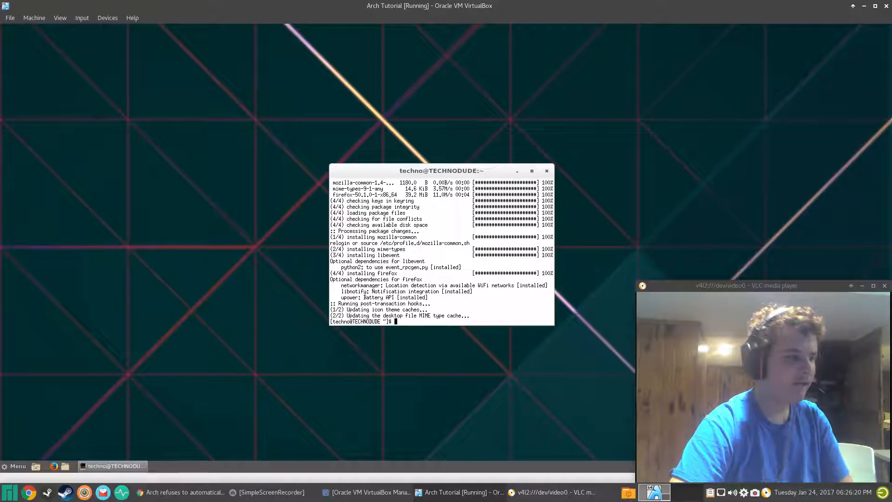
click(546, 172)
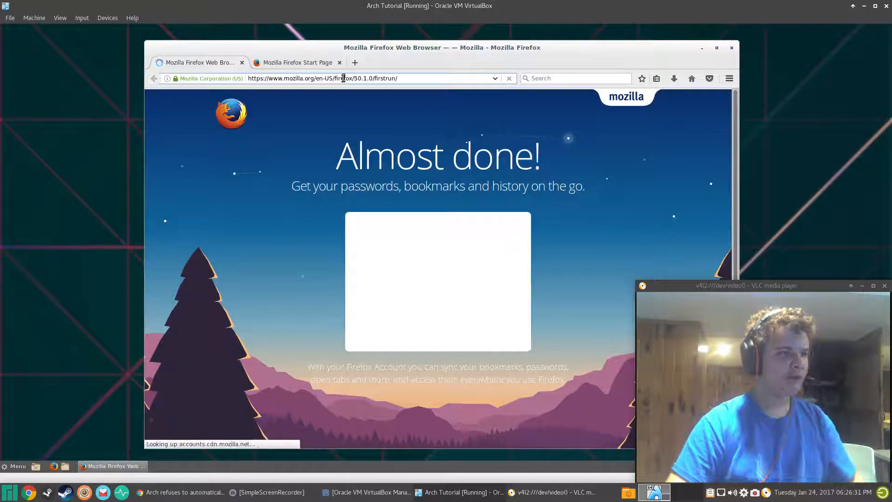
Step: Load google.com in the first Firefox tab
click(343, 78)
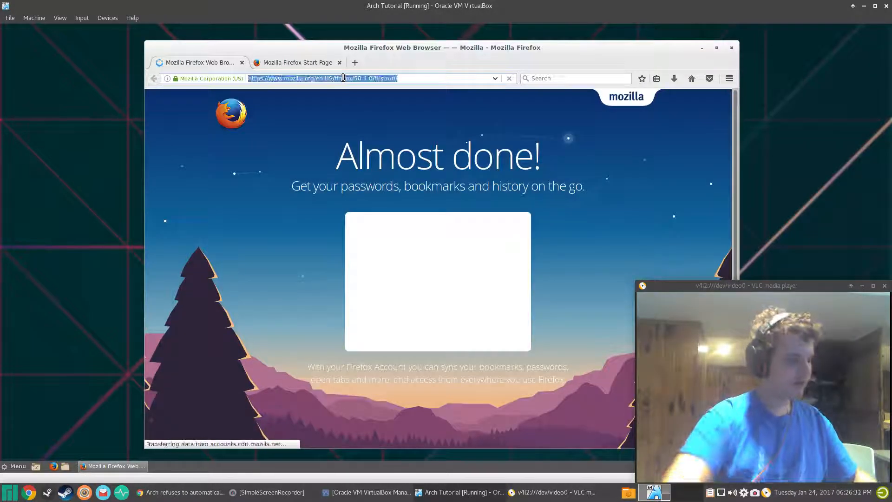
text(google.com)
key(Return)
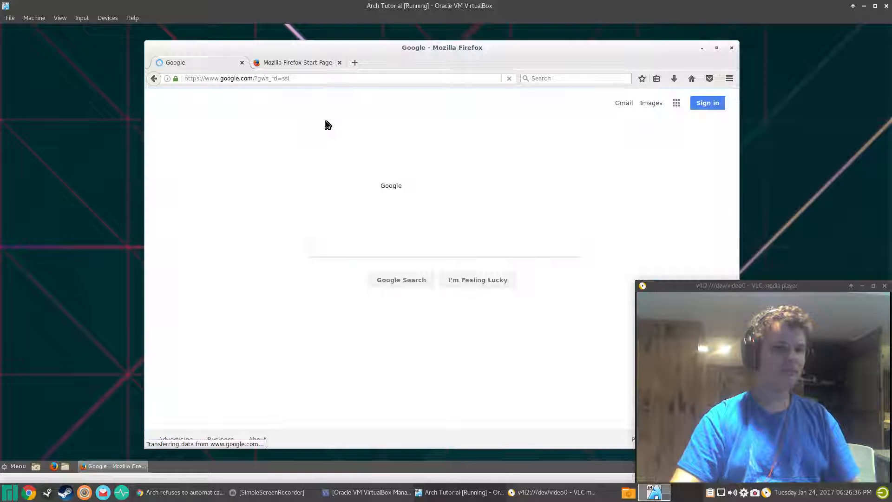
Step: Search Google for "yaourt"
text(ysou)
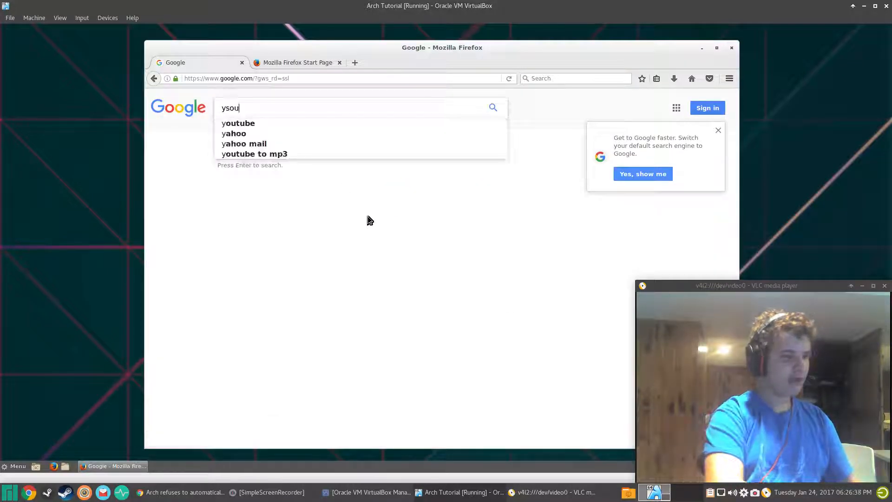
key(BackSpace)
key(BackSpace)
key(BackSpace)
text(aourt)
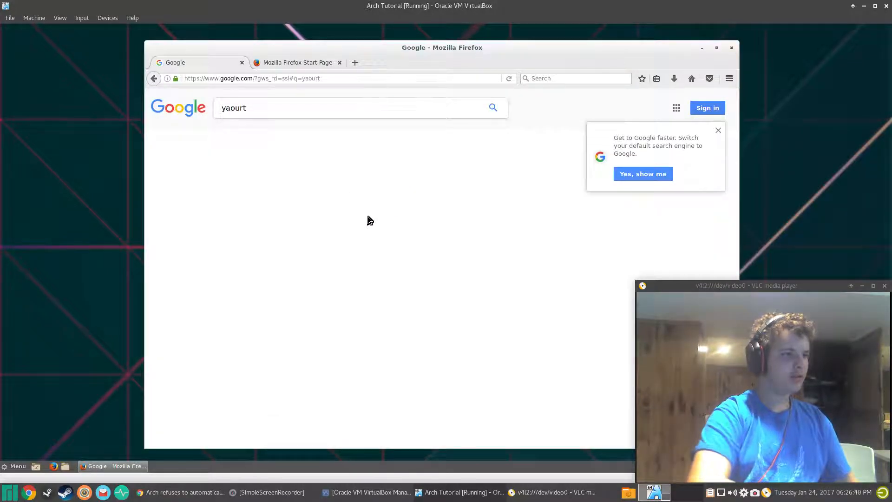
Step: Open the Archlinux.fr result "yaourt: a pacman frontend" from the Google search results
click(228, 108)
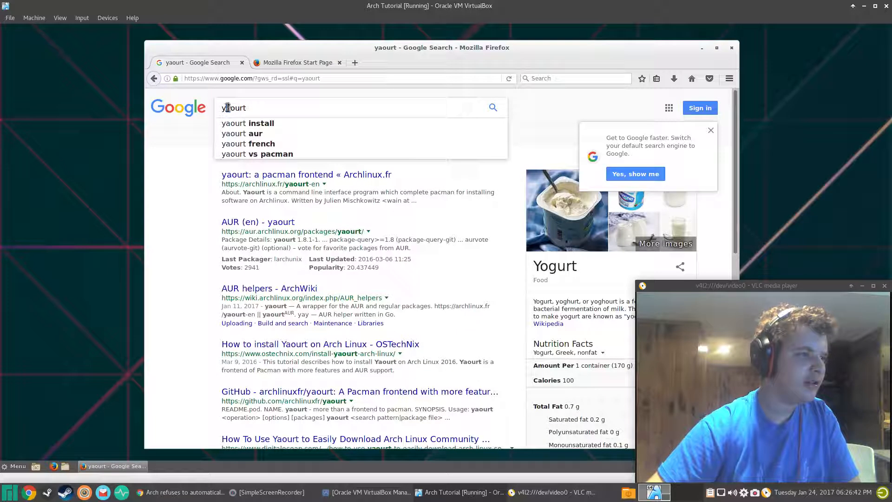
drag(226, 107, 242, 109)
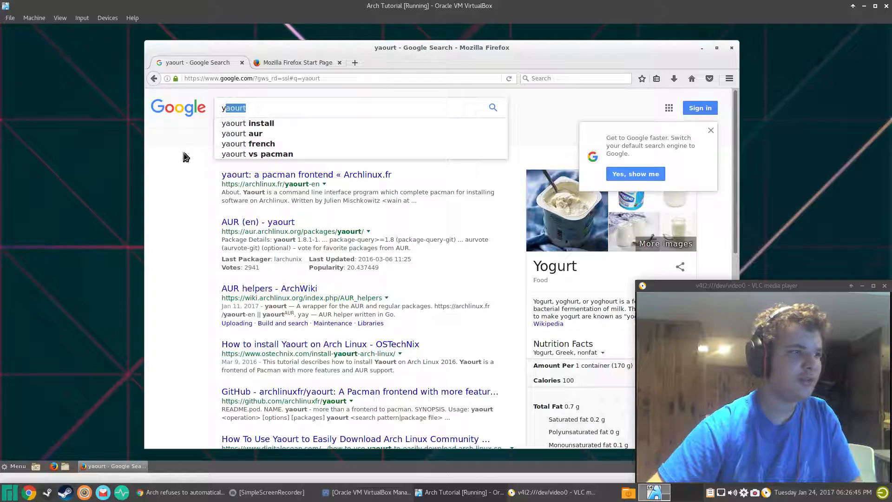
click(232, 182)
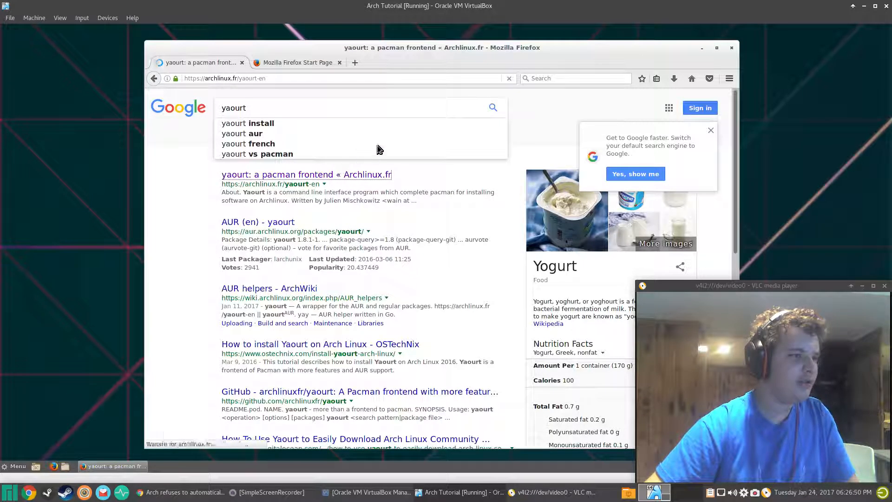
Step: Copy the full block of commands for installing yaourt from AUR in the page's Get It section
scroll(191, 279, down, 2)
scroll(190, 278, down, 4)
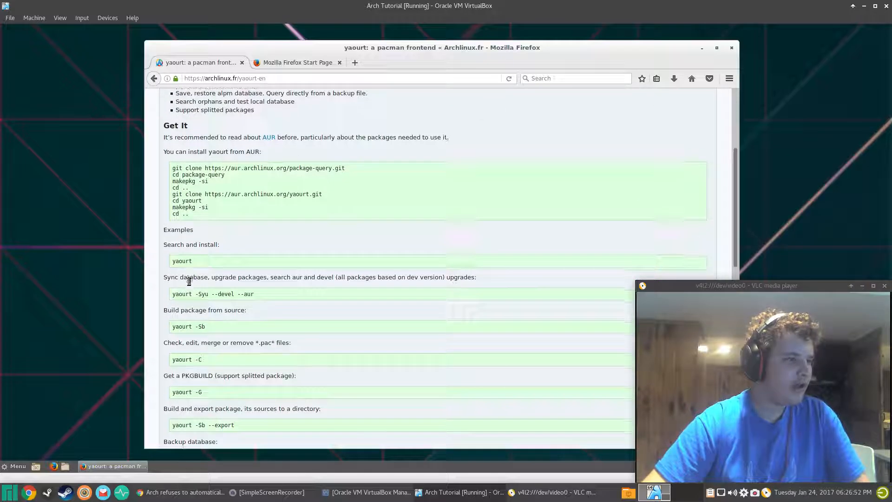
scroll(174, 266, down, 1)
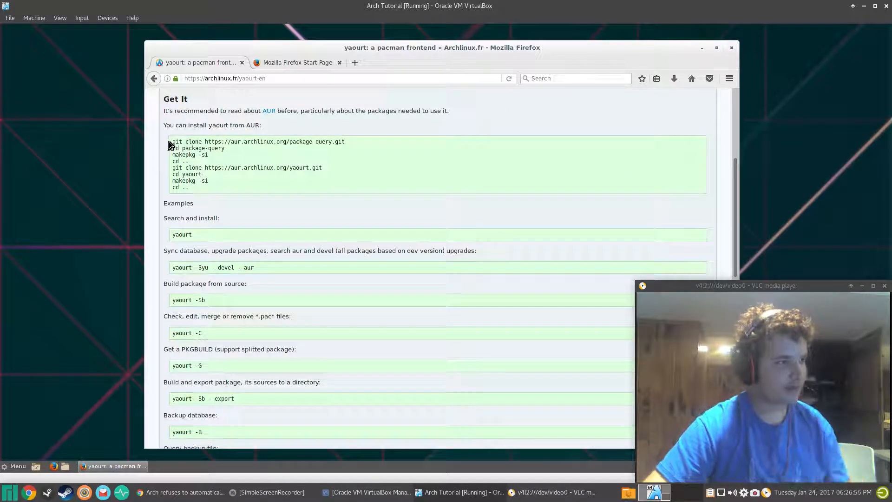
drag(173, 142, 271, 153)
click(147, 163)
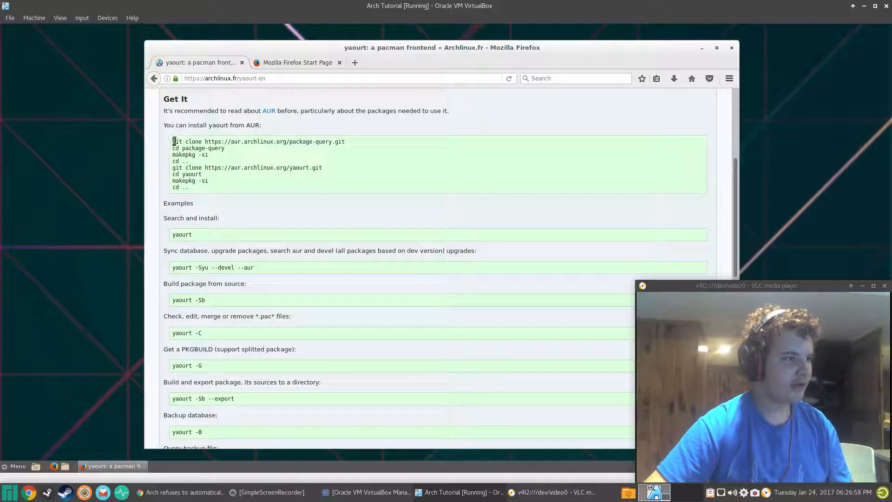
mouse_move(173, 140)
mouse_down()
mouse_move(302, 163)
mouse_move(326, 197)
mouse_up()
Step: Search the installed applications for "term" and launch UXTerm
key(super)
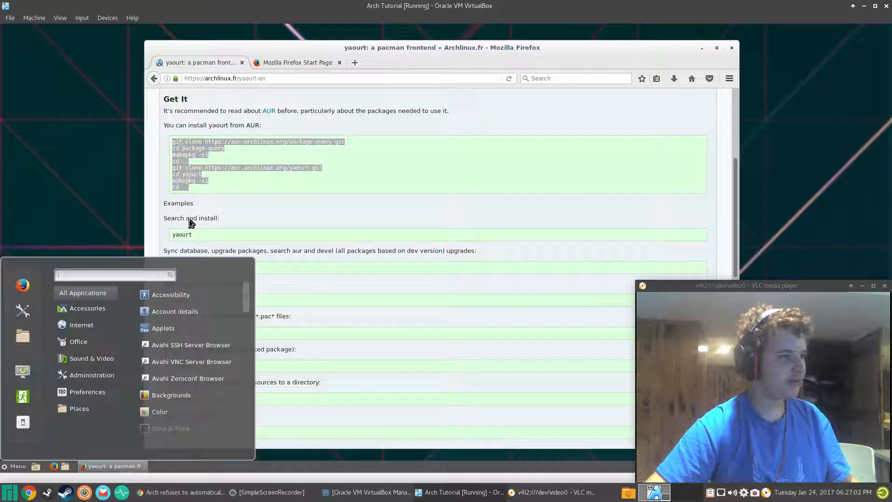
text(yrt)
key(BackSpace)
key(BackSpace)
key(BackSpace)
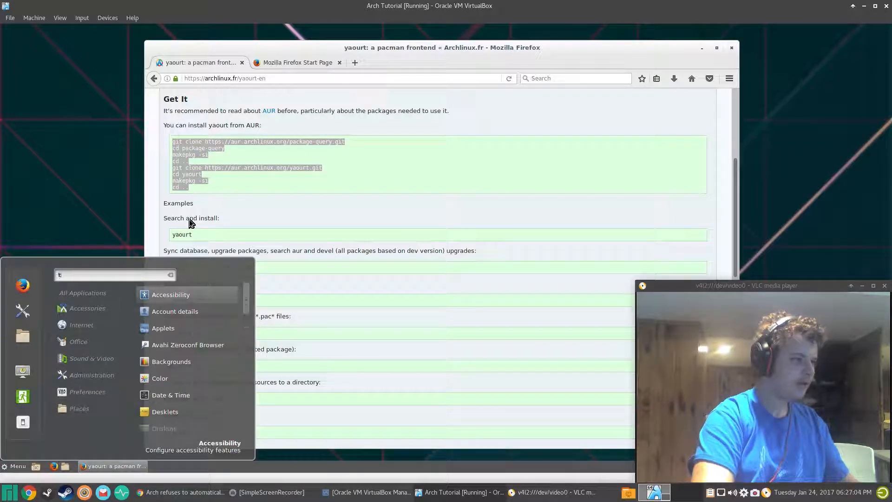
text(term)
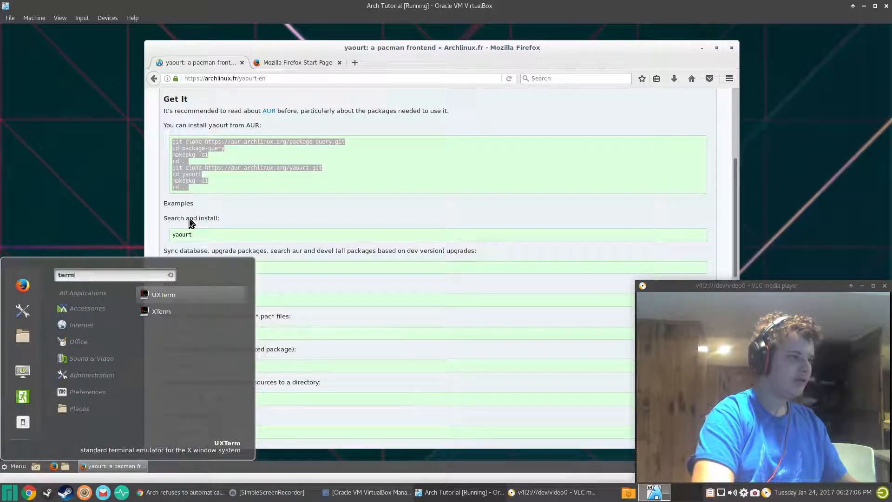
key(Return)
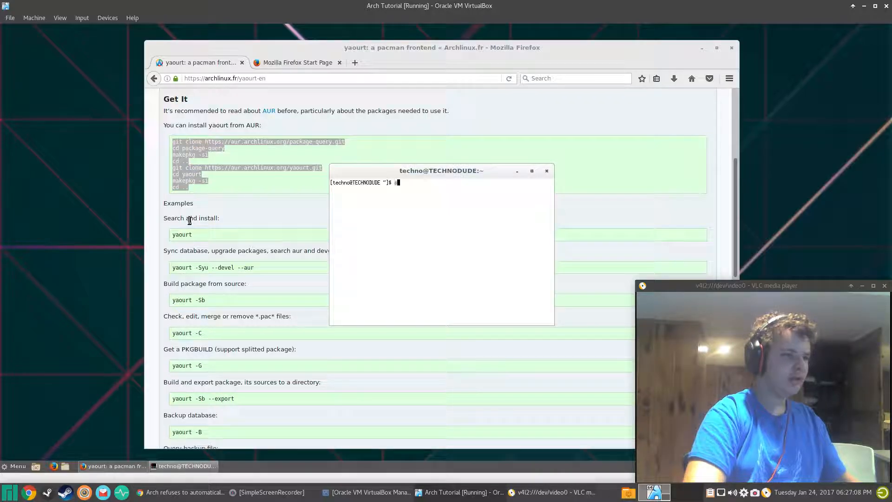
Step: Switch to a root shell with "sudo su", entering the account password for sudo
text(sudo su)
key(Return)
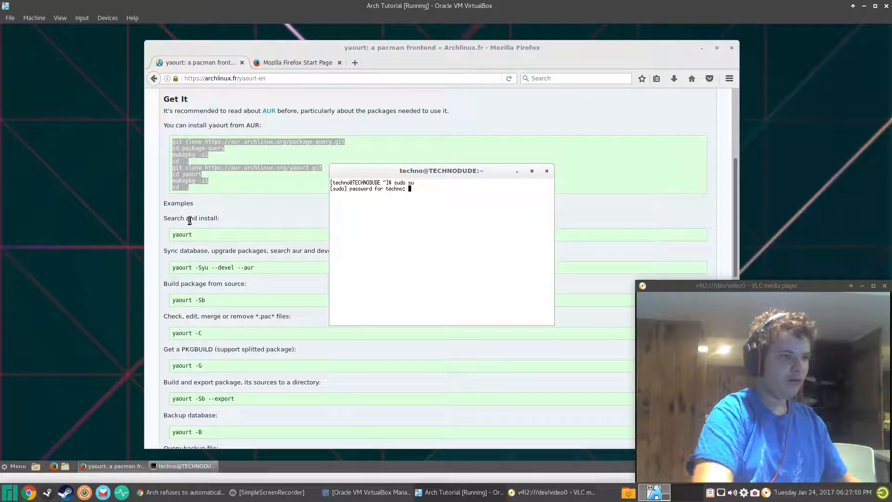
key(Return)
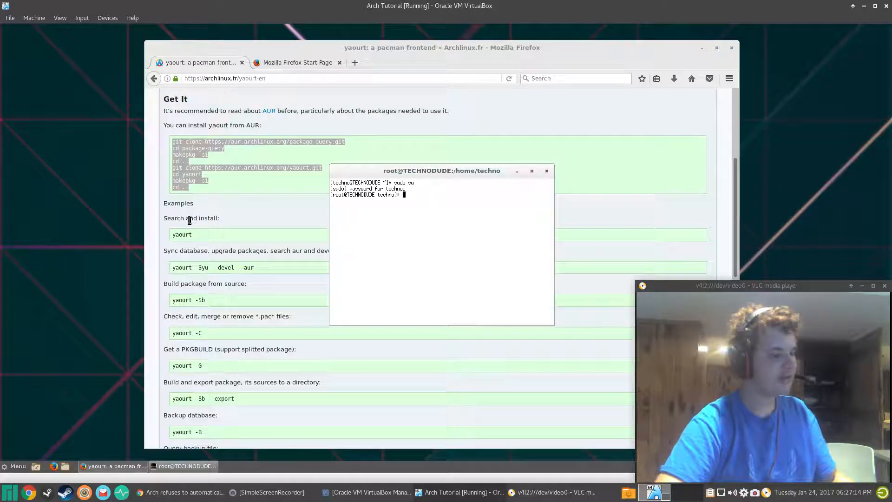
Step: Try to paste the copied yaourt install commands into the UXTerm root shell
key(ctrl+v)
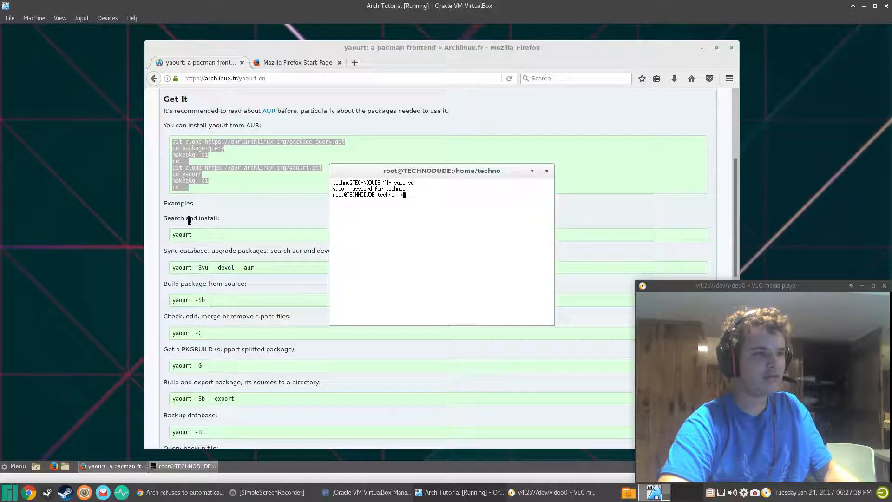
right_click(432, 209)
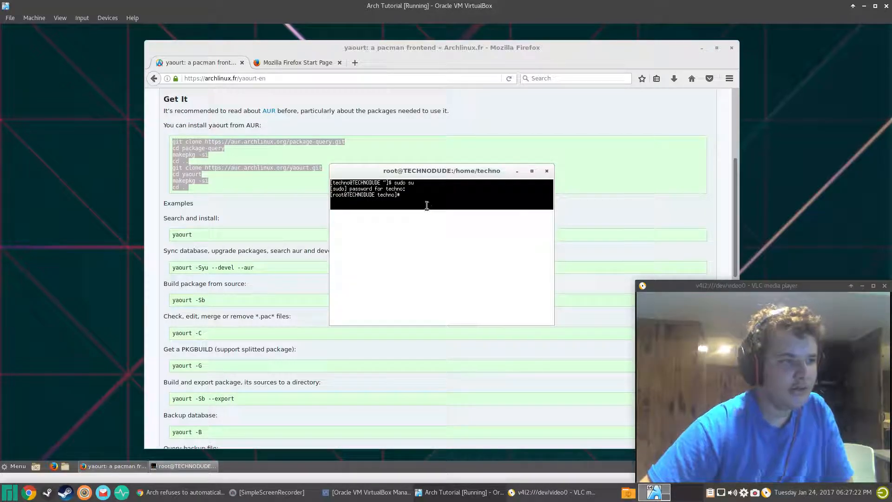
click(417, 202)
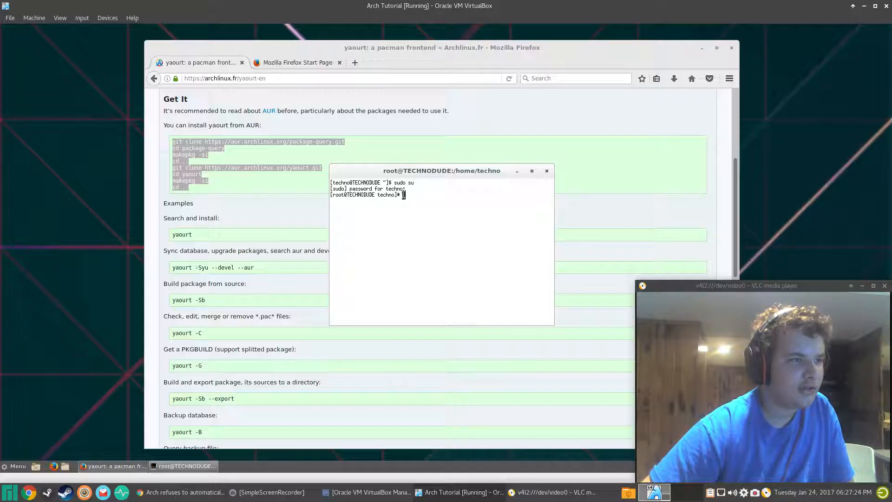
right_click(404, 195)
click(406, 195)
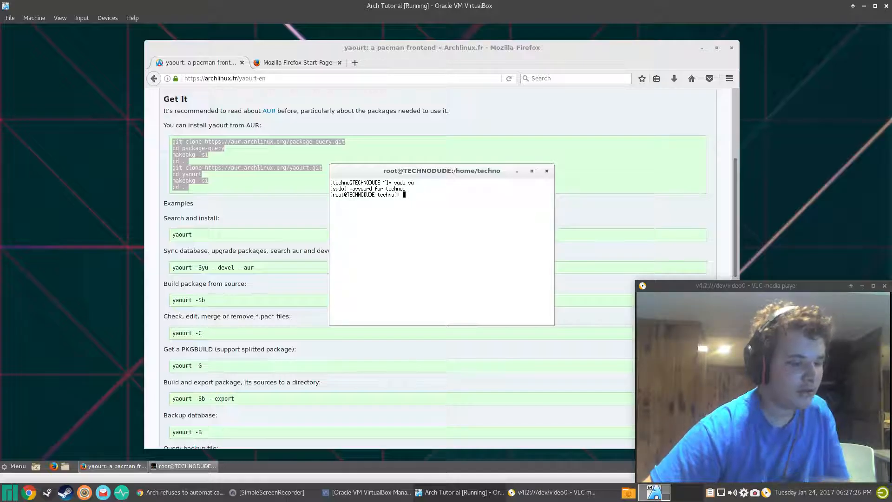
Step: Install GNOME Terminal with "sudo pacman -S gnome-terminal", accepting the installation, and close UXTerm
text(g)
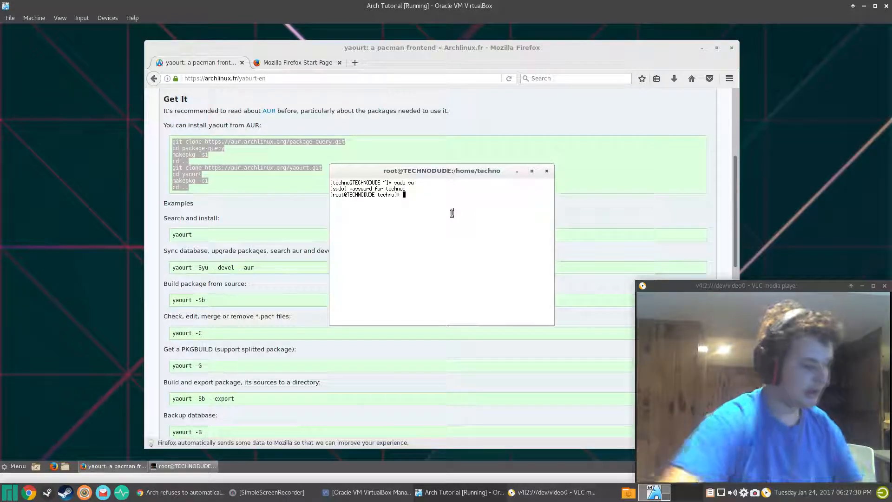
text(sugg)
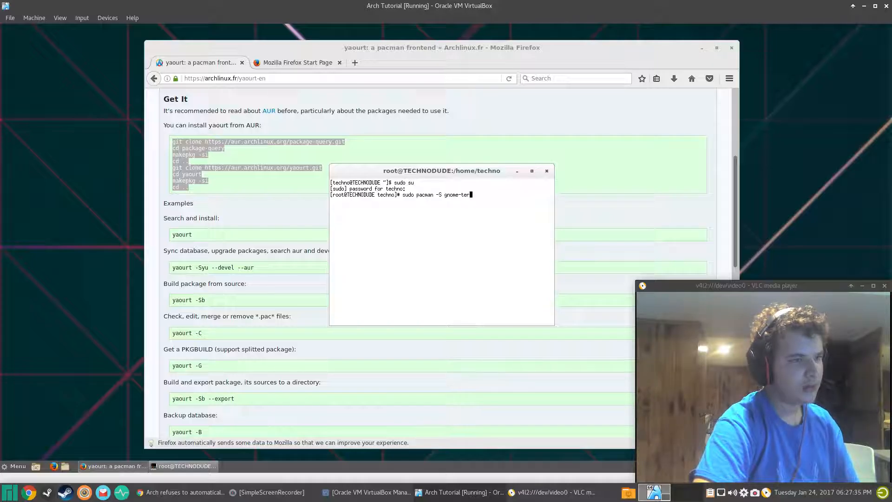
key(Return)
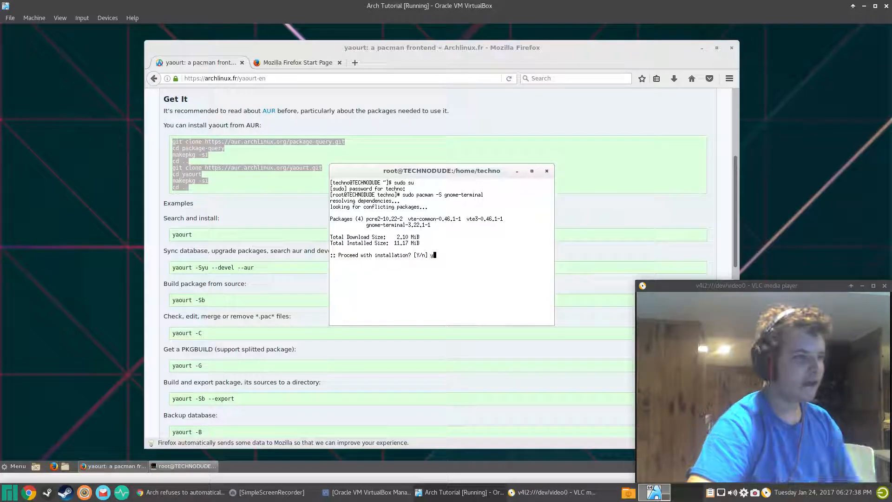
text(y)
key(Return)
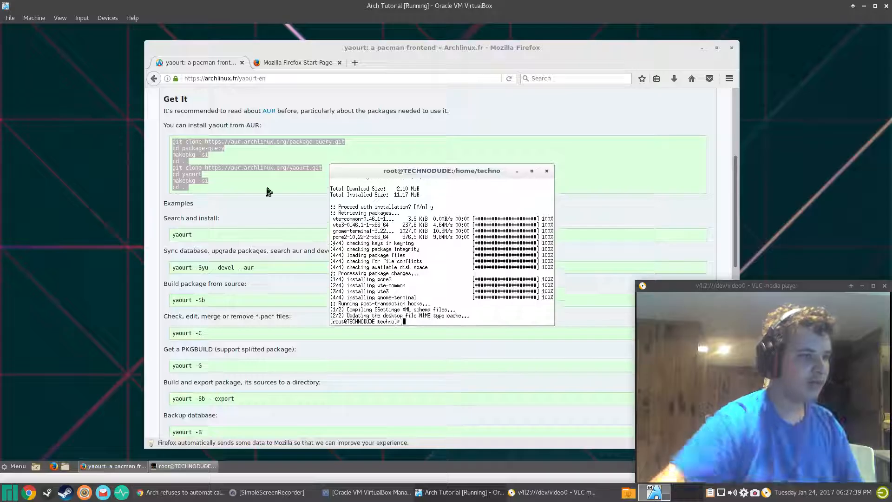
click(547, 170)
Step: Launch the Terminal application and try to run the copied package-query and yaourt install commands in it
click(26, 465)
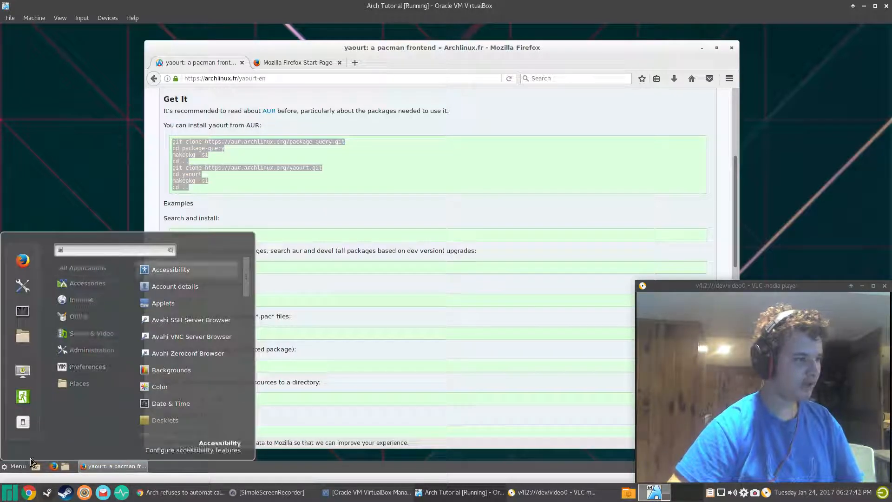
text(ter)
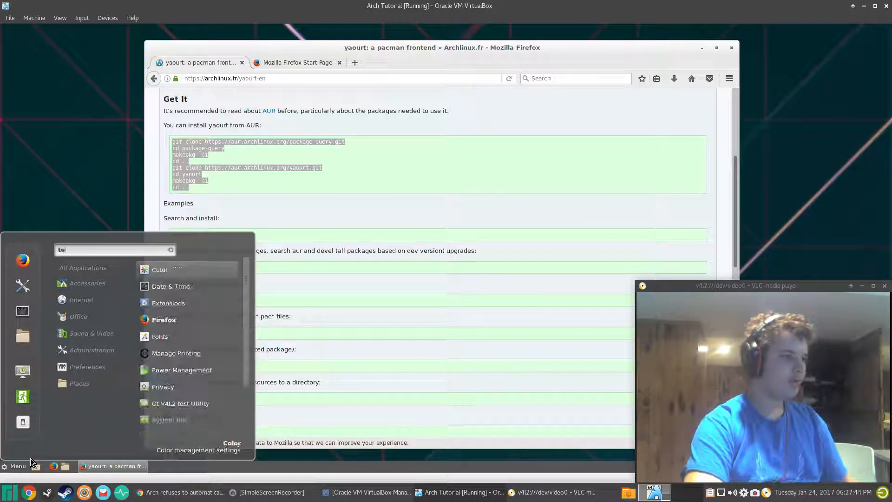
key(Down)
key(Down)
key(Down)
key(Down)
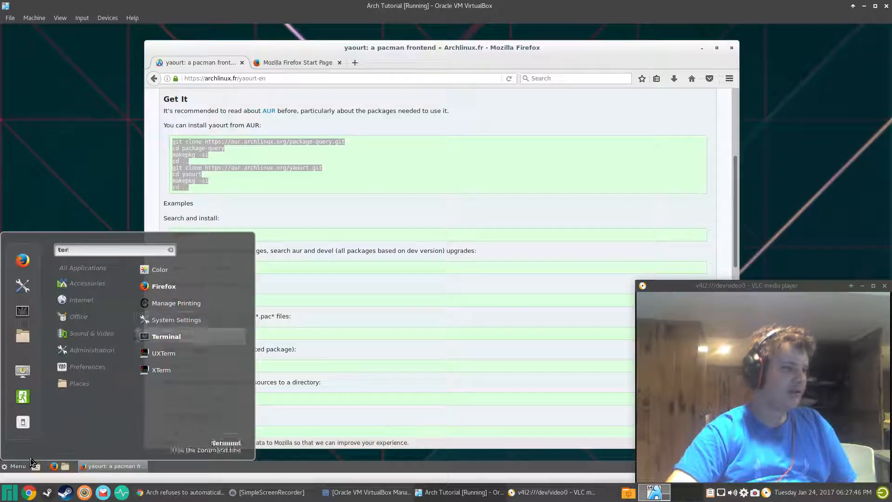
key(Return)
text(git clone https://aur.archlinux.org/package-query.git cd package-query makepkg -si cd .. git clone https://aur.archlinux.org/yaourt.git cd yaourt makepkg -si cd ..)
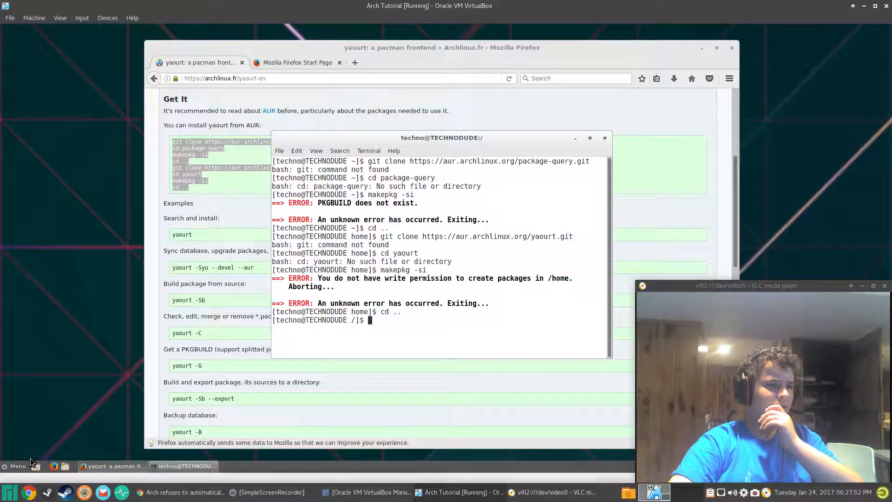
Step: Install git with "sudo pacman -S git", entering the account password for sudo and accepting the installation
text(sudo pa)
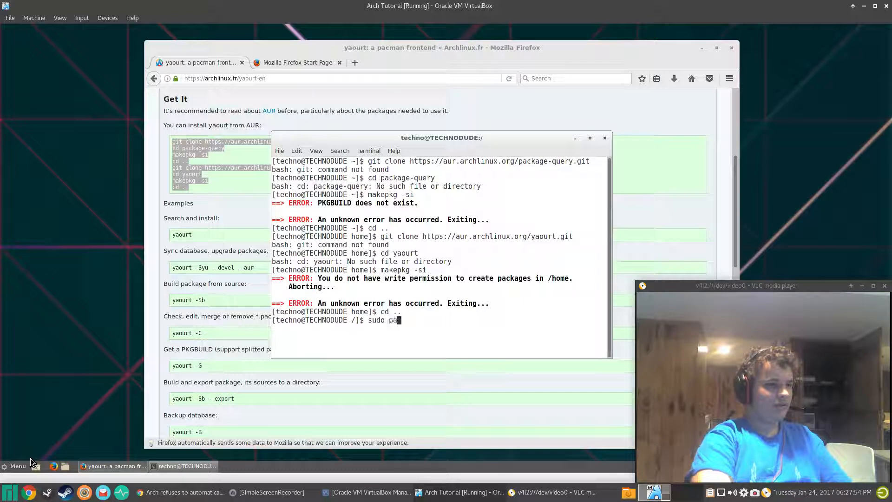
text(cman -S )
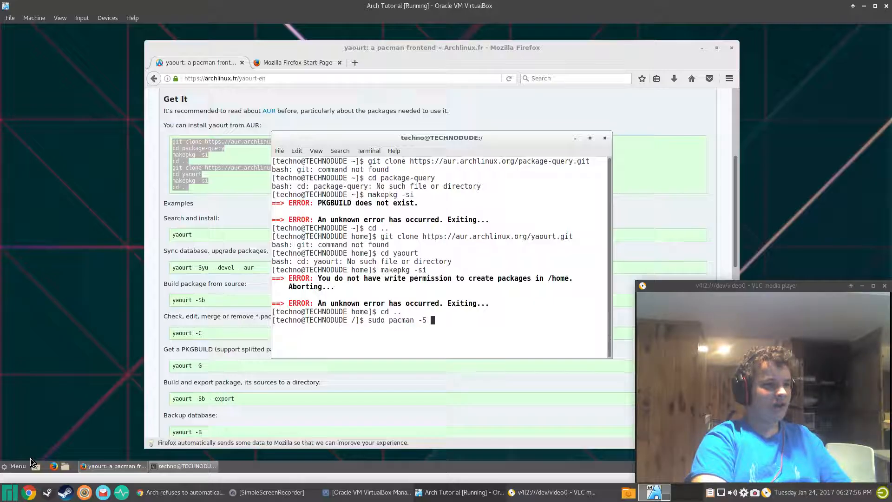
text(git)
key(Return)
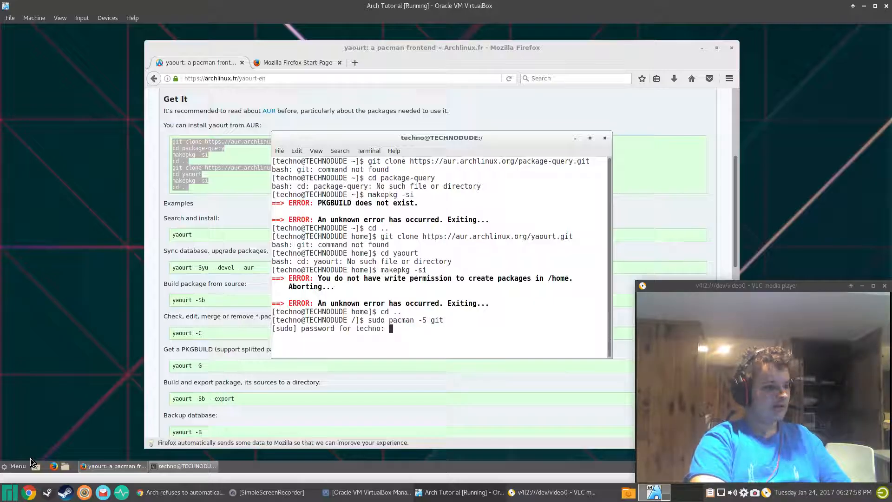
key(Return)
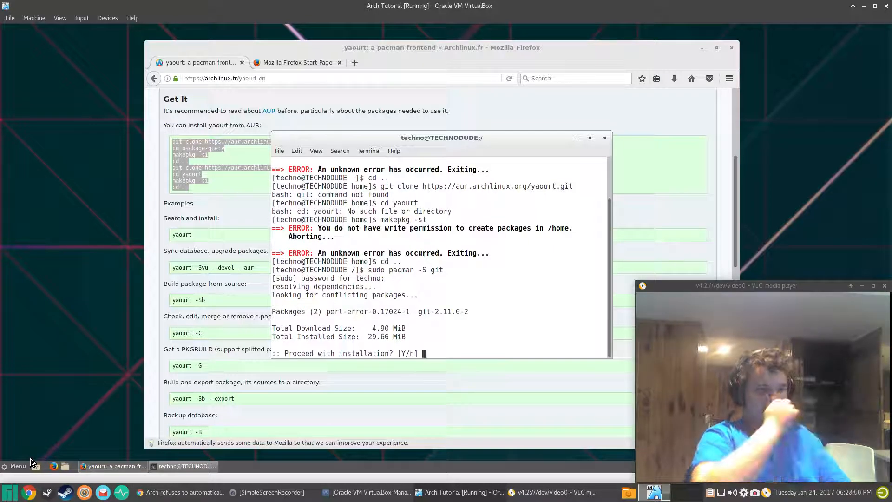
text(y)
key(Return)
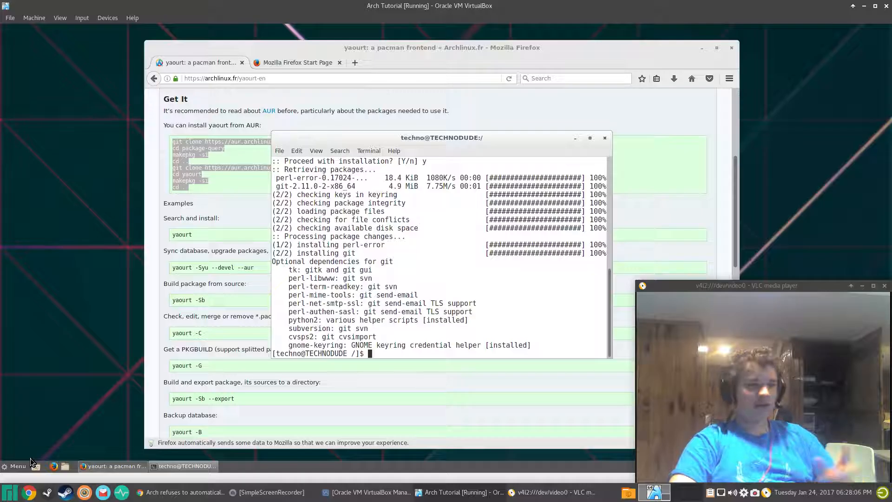
Step: Try the copied package-query and yaourt install commands again as the normal user
text(git clone https://aur.archlinux.org/package-query.git cd package-query makepkg -si cd .. git clone https://aur.archlinux.org/yaourt.git cd yaourt makepkg -si cd ..)
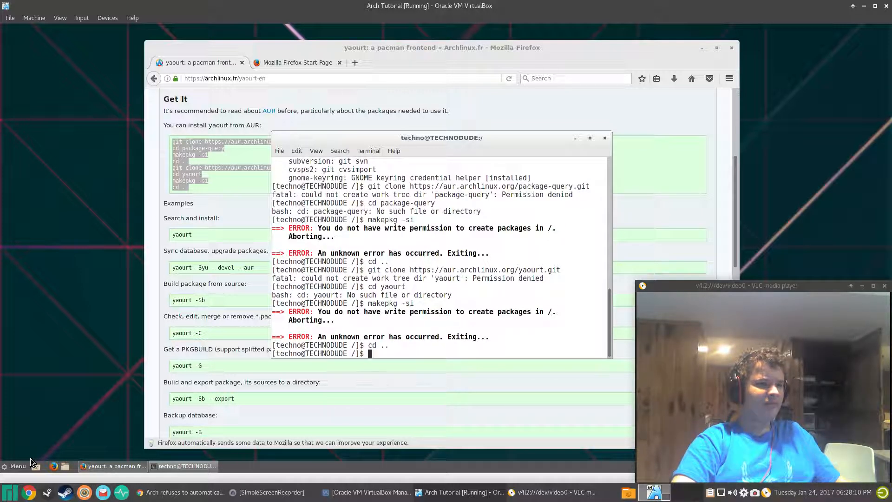
text(git clone https://aur.archlinux.org/package-query.git cd package-query makepkg -si cd .. git clone https://aur.archlinux.org/yaourt.git cd yaourt makepkg -si cd ..)
Step: Switch to a root shell with "sudo su" and run the copied package-query and yaourt clone and build commands
text(su)
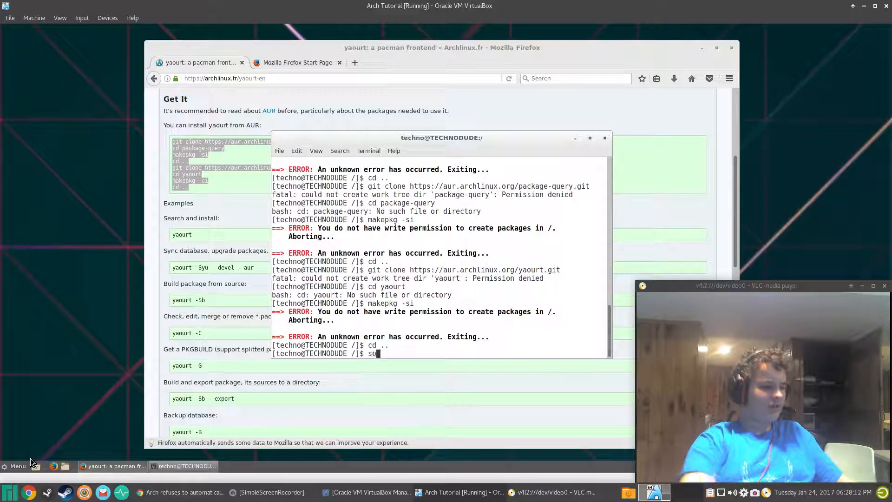
text(do su)
key(Return)
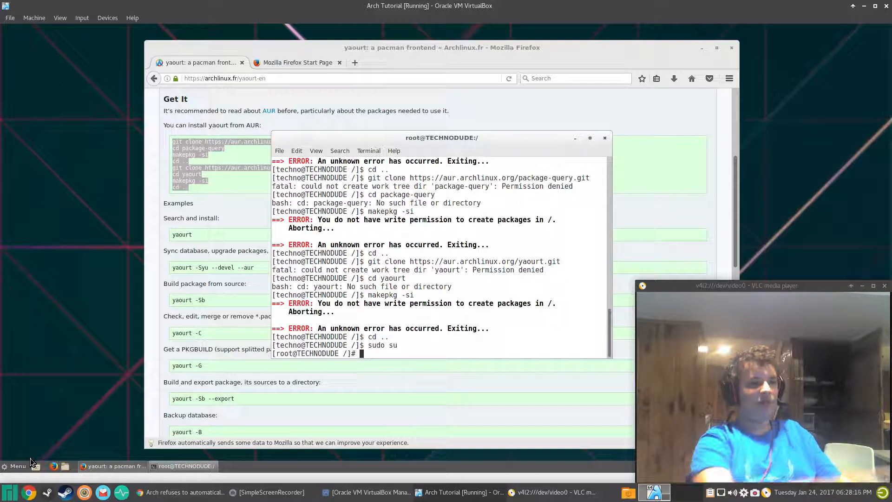
text(git clone https://aur.archlinux.org/package-query.git)
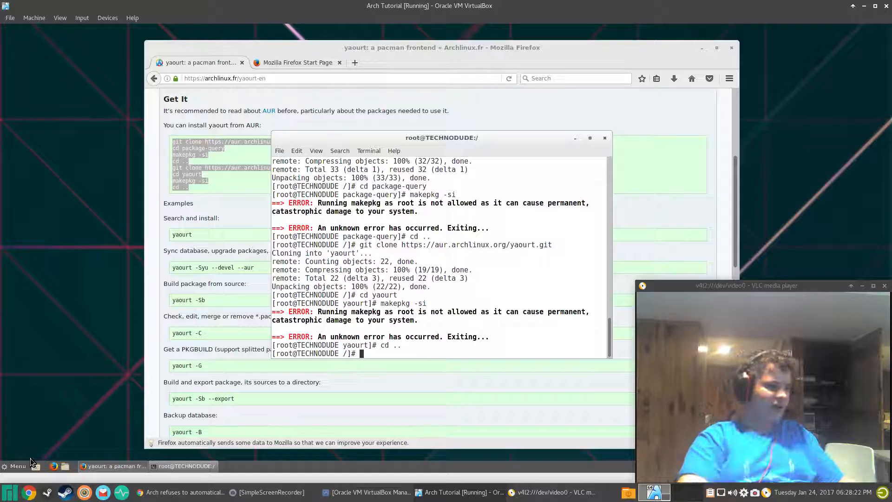
Step: Exit the root shell and retry the copied package-query and yaourt commands as the normal user
text(xit)
key(Return)
text(git clone https://aur.archlinux.org/package-query.git cd package-query makepkg -si cd .. git clone https://aur.archlinux.org/yaourt.git cd yaourt makepkg -si cd ..)
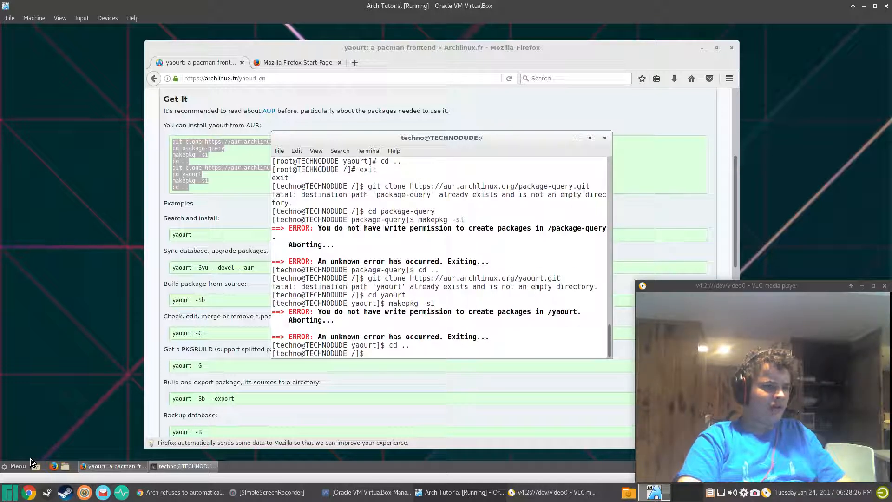
Step: Change the terminal's working directory to the user's home folder, /home/techno
text(cd)
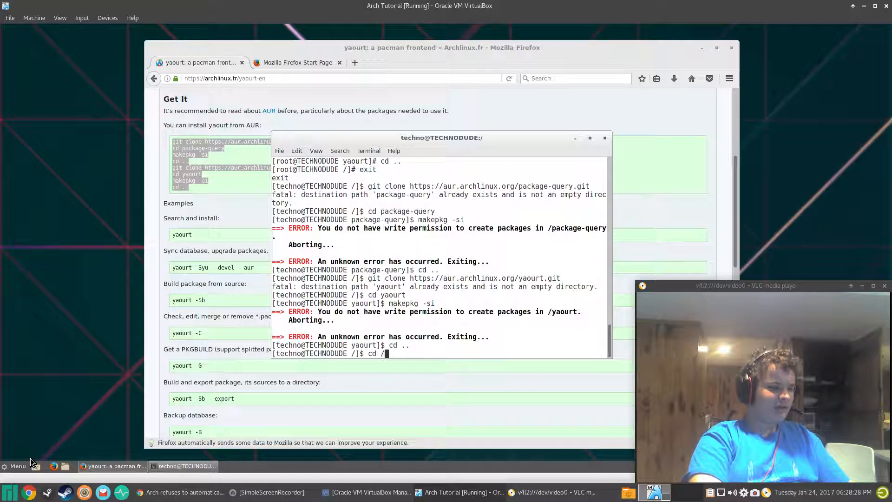
text( /hu)
key(BackSpace)
text(ome)
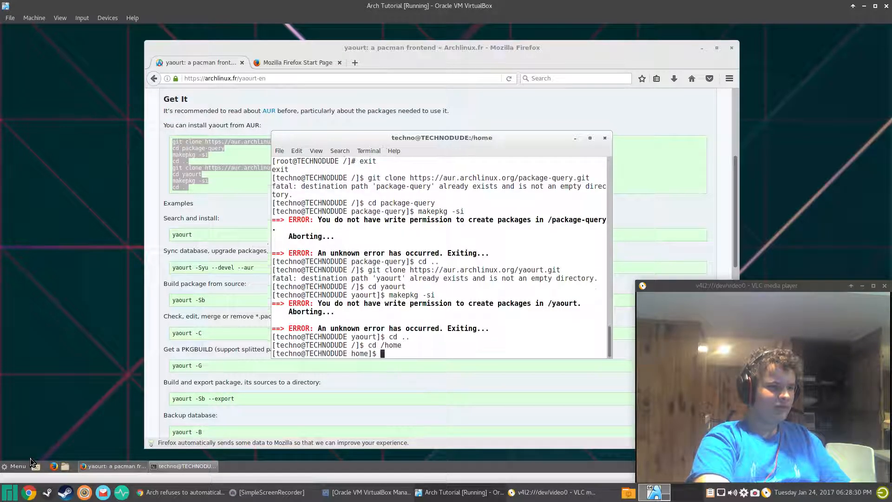
key(Return)
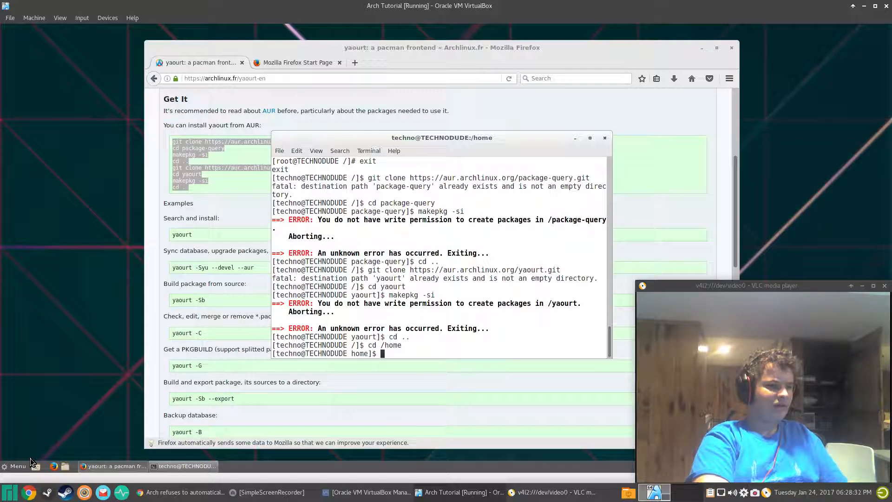
text(cd ben)
key(Return)
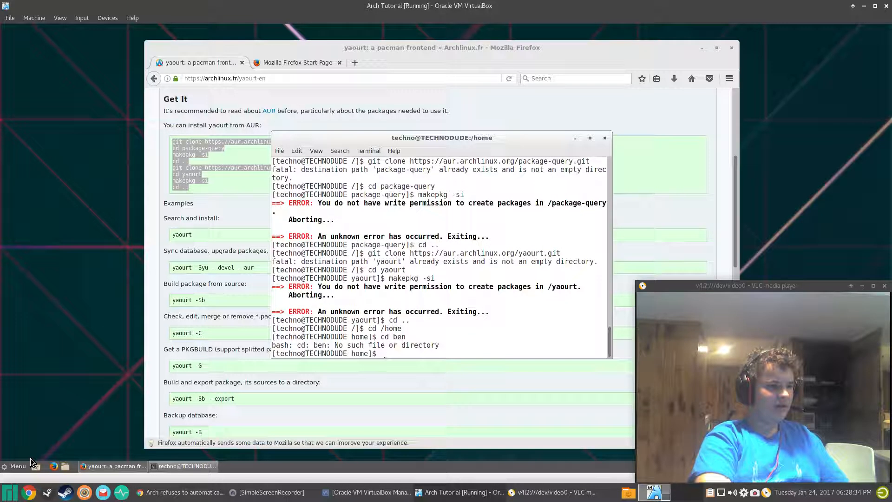
text(cd techno/)
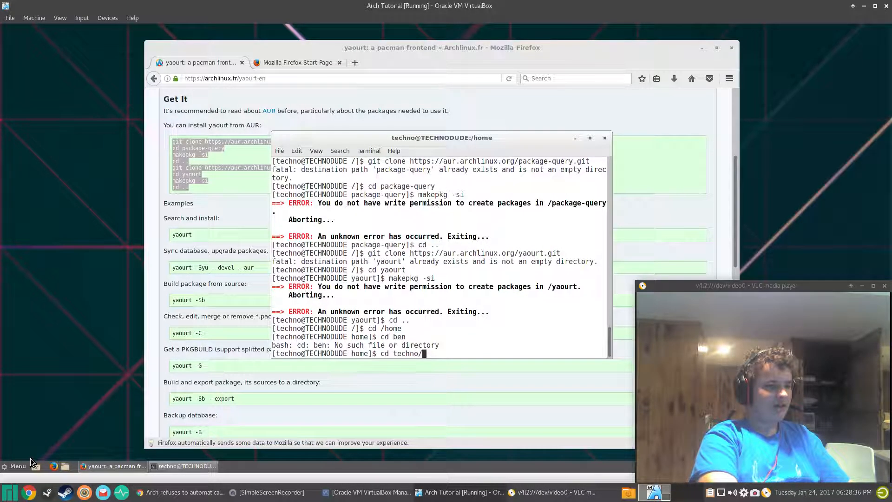
key(Return)
Step: Run the copied package-query clone and build commands here, accepting the installation of yajl and package-query
text(git clone https://aur.archlinux.org/package-query.git)
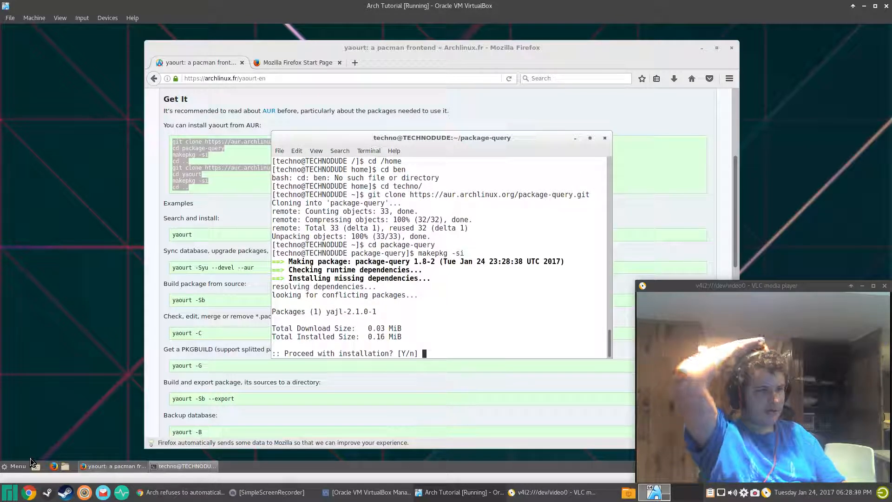
text(y)
key(Return)
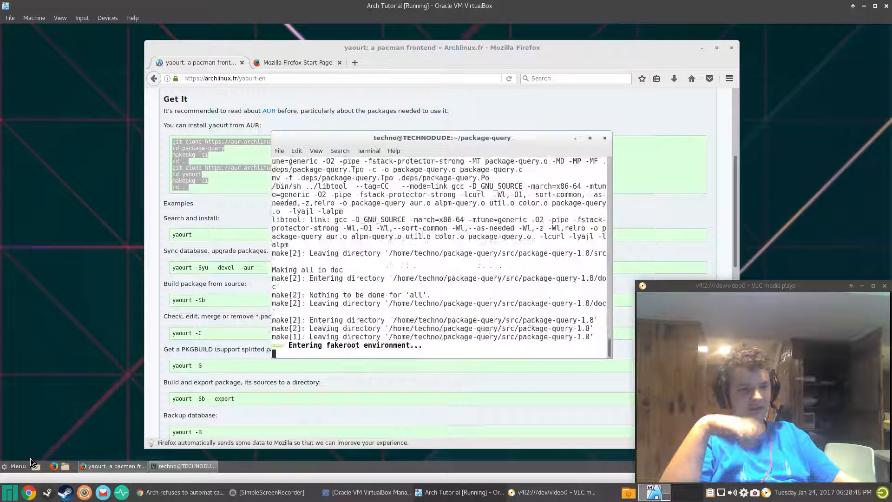
text(y)
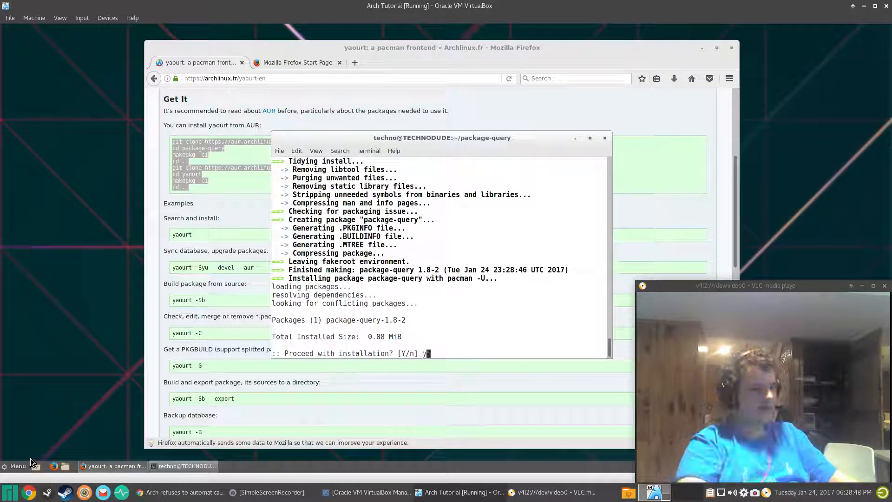
key(Return)
Step: Try to install the graphical package manager with "yaourt pamac-manager"
text(ya)
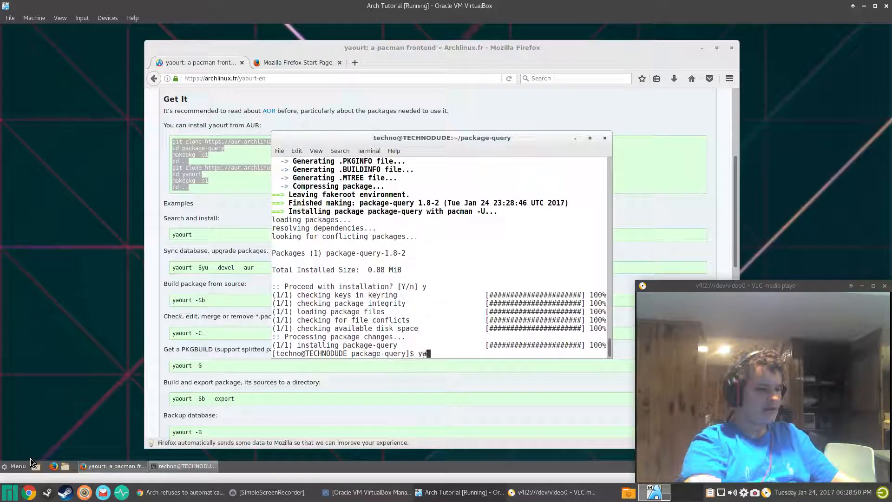
text(ourt )
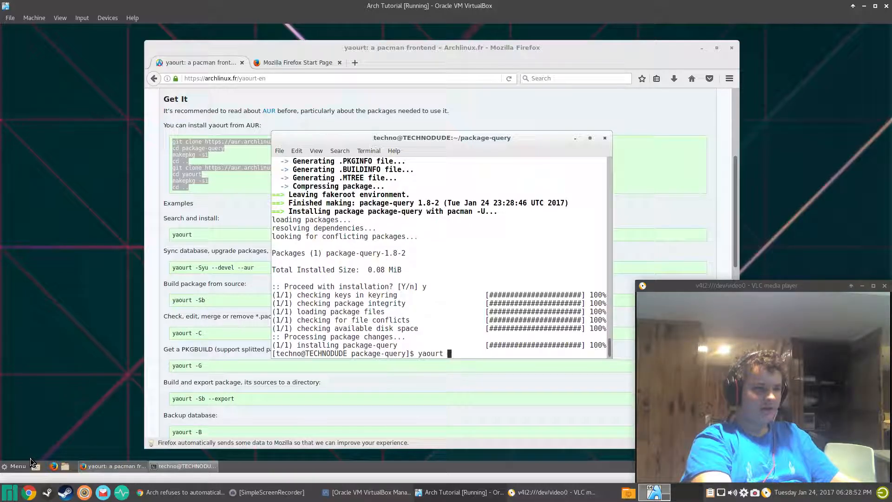
text(pamac-manag)
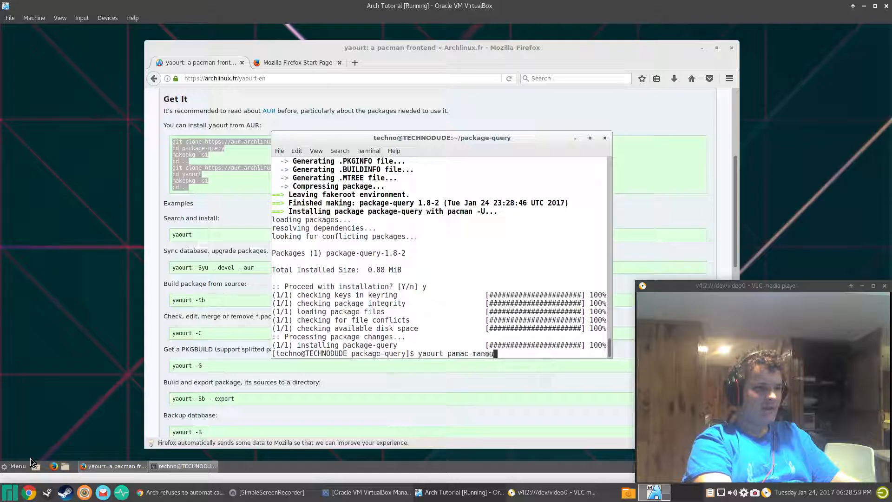
text(er)
key(Return)
key(Up)
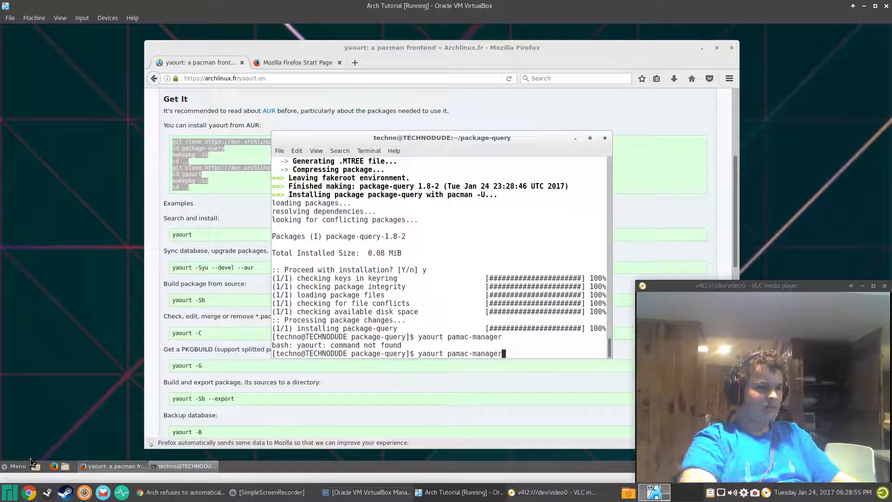
key(Down)
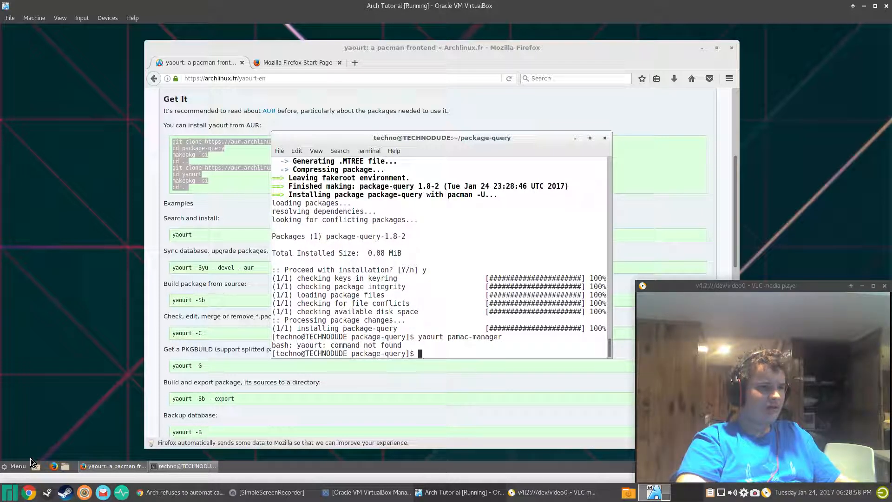
Step: List the package-query folder's contents, and run the copied install commands again, accepting the reinstallation of package-query
text(ls)
key(Return)
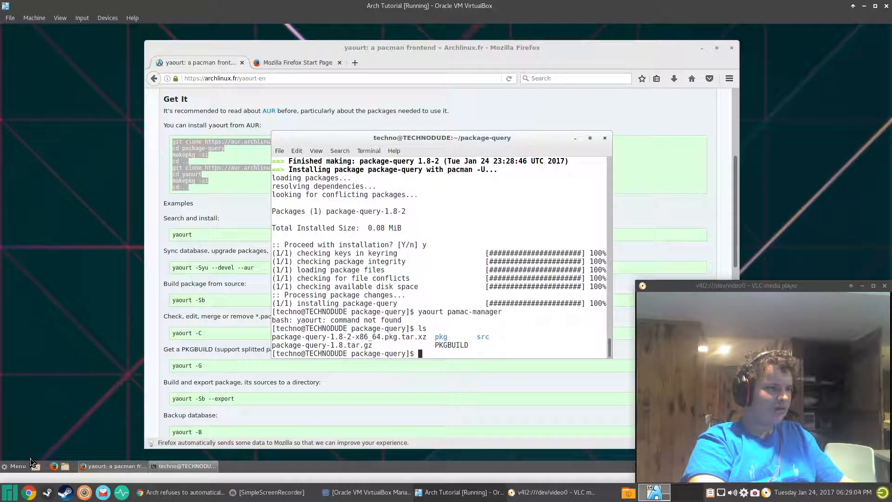
key(ctrl+shift+v)
click(31, 461)
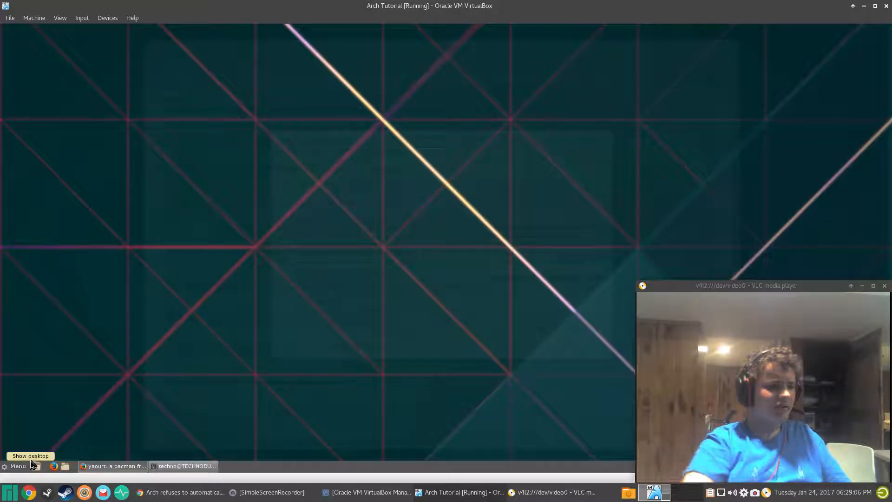
click(31, 461)
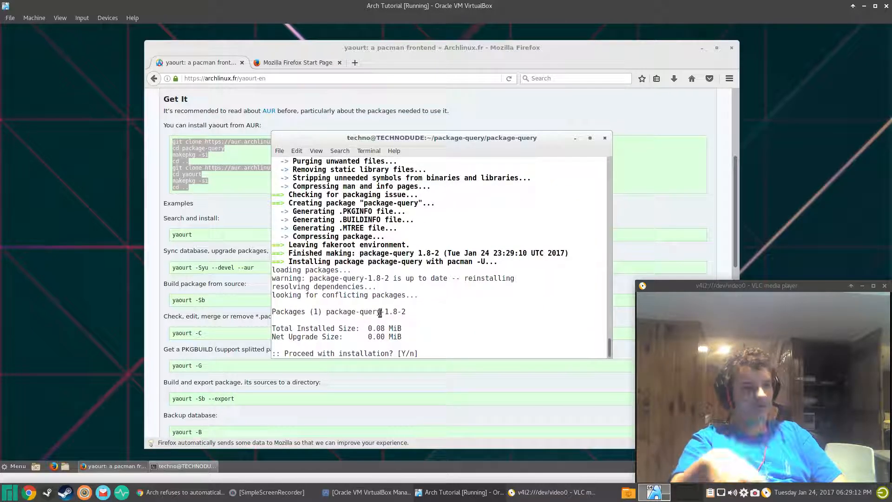
key(Return)
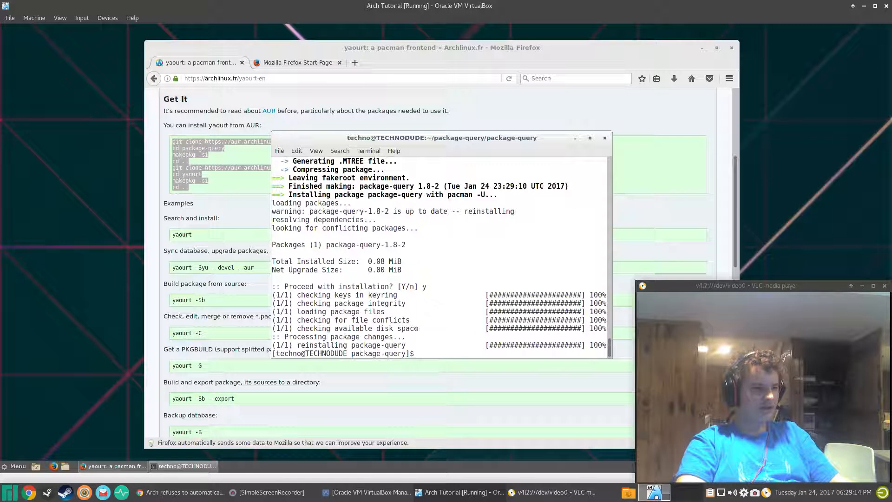
Step: Look through the shell's command history for the yaourt clone and build commands
text(git clone https://aur.archlinux.org/package-query.git)
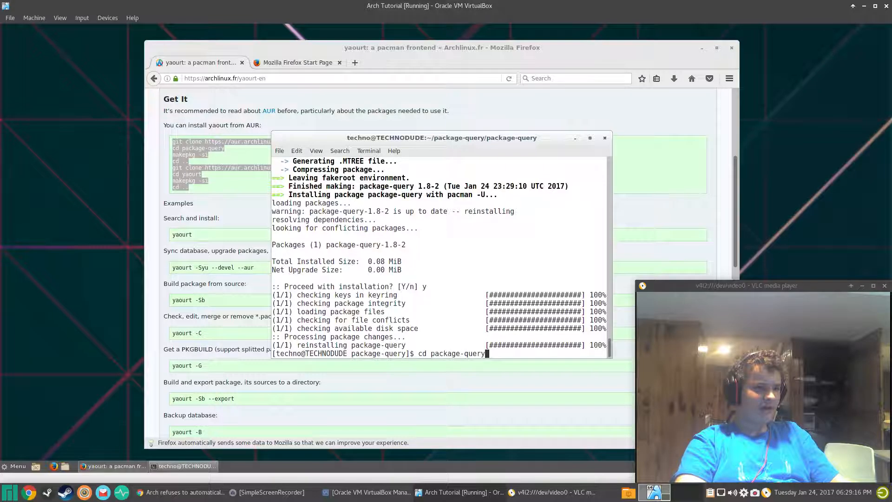
key(Up)
key(Up)
key(Up)
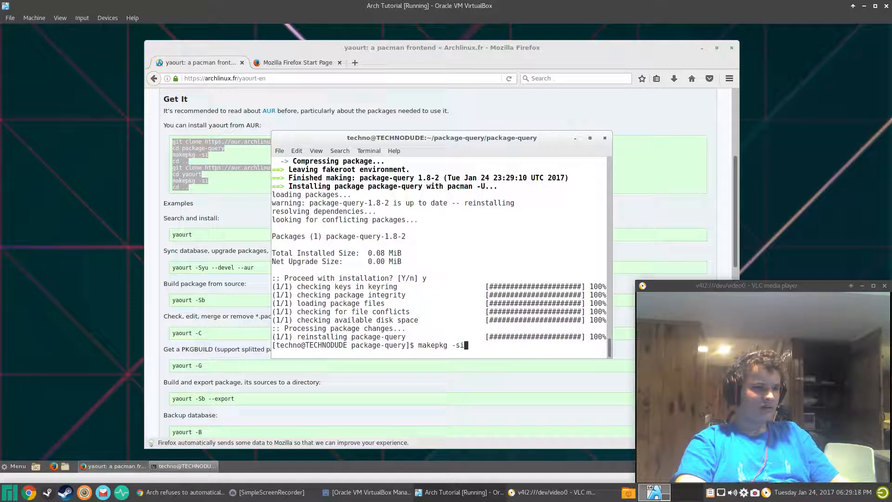
key(Up)
key(Down)
key(Down)
key(Down)
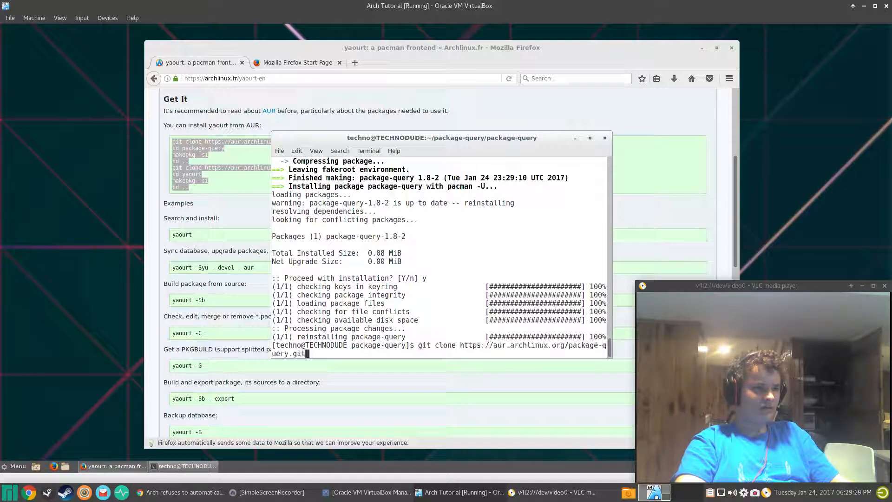
key(Up)
key(Up)
key(Up)
key(Up)
key(Up)
key(Down)
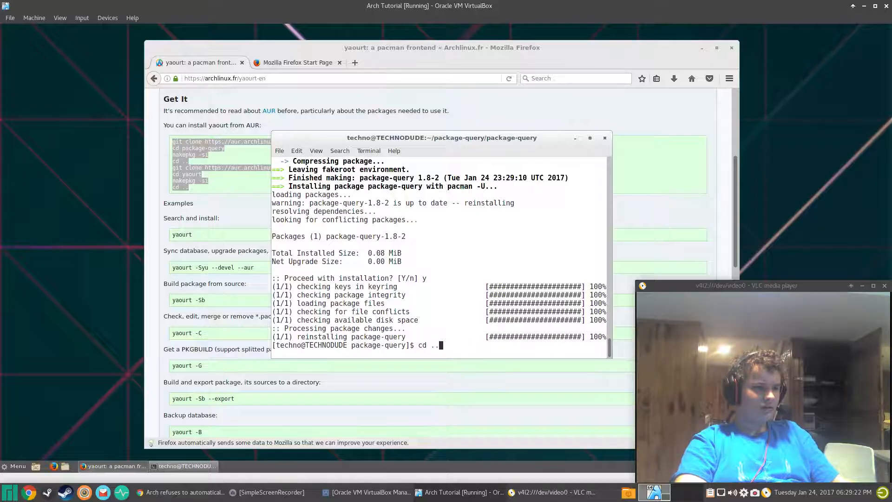
key(Down)
key(Down)
Step: In Firefox, copy only the yaourt part of the install commands, from its git clone line to the last "cd .."
click(218, 177)
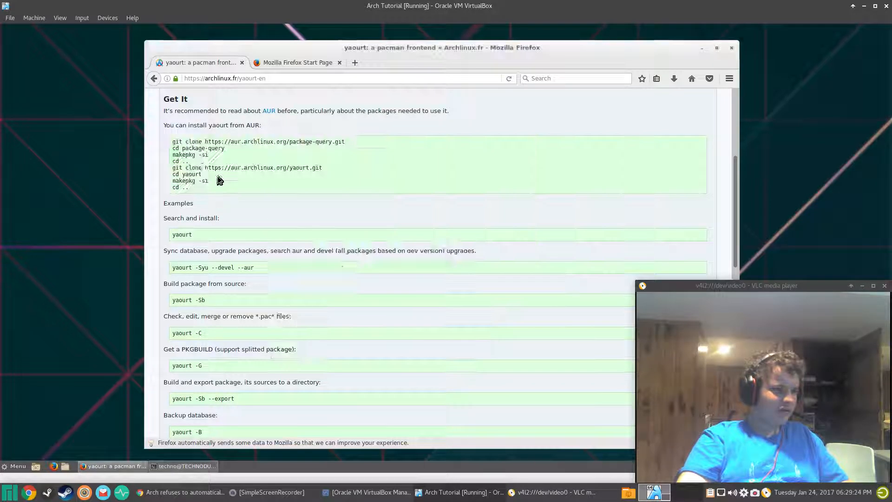
drag(169, 168, 212, 189)
right_click(194, 179)
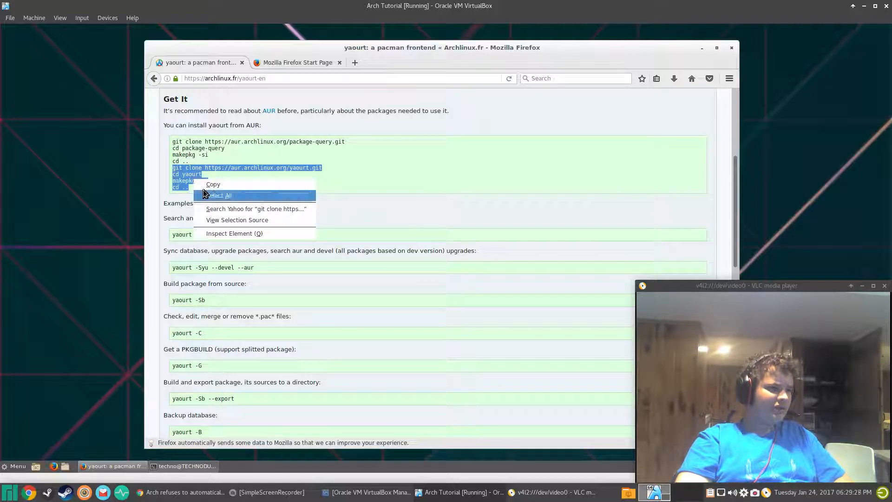
click(213, 184)
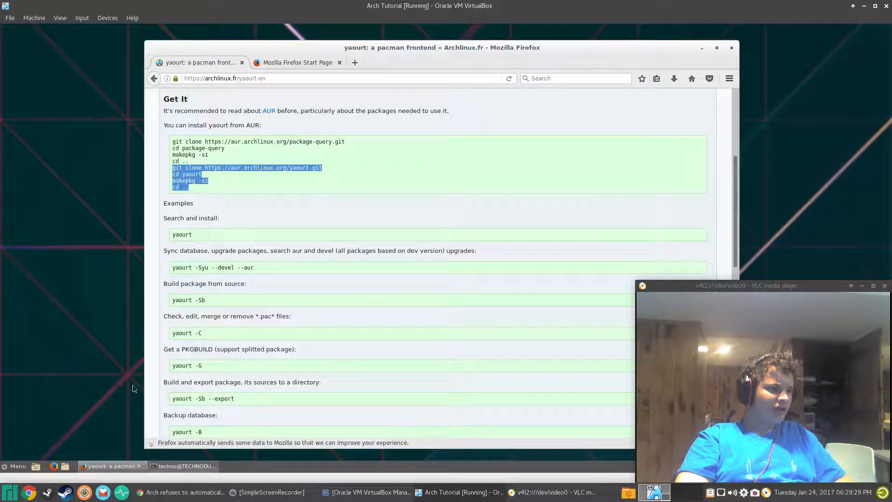
Step: Run the copied yaourt clone and makepkg commands in the terminal and accept the installation of yaourt
click(183, 465)
key(ctrl+shift+v)
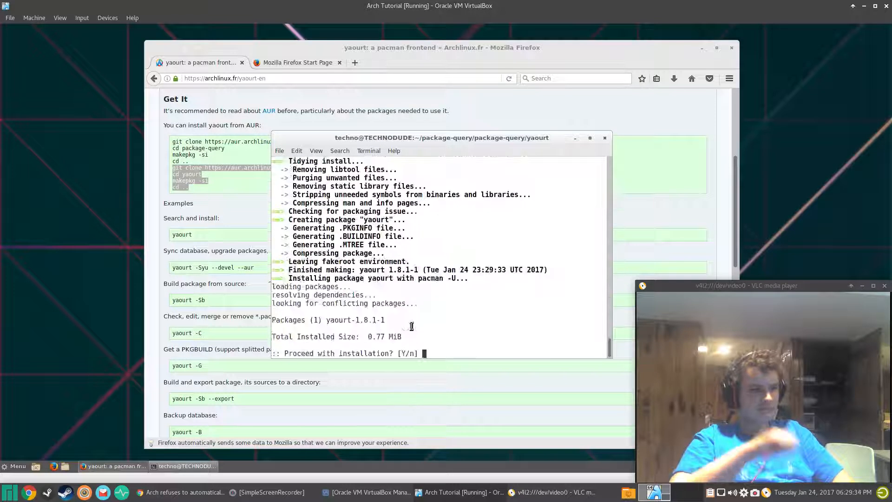
text(y)
key(Return)
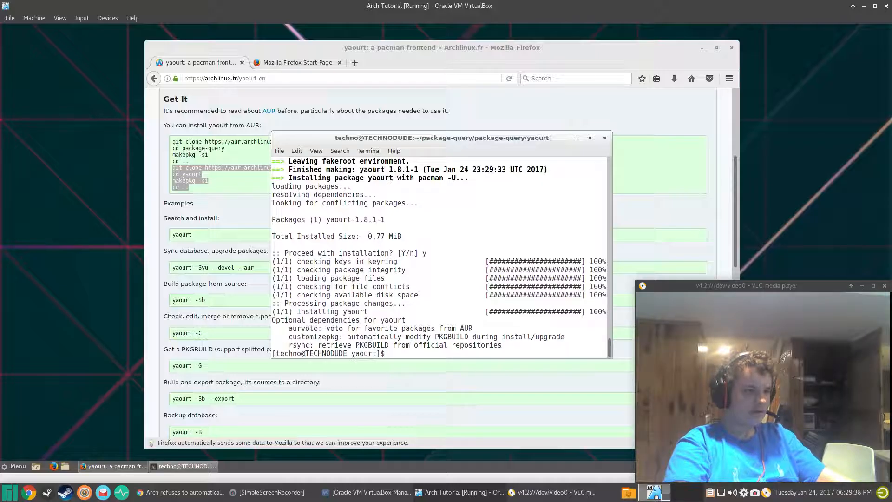
Step: Search for pamac with "yaourt pamac" and choose package 1, pamac-aur, for installation
text(y)
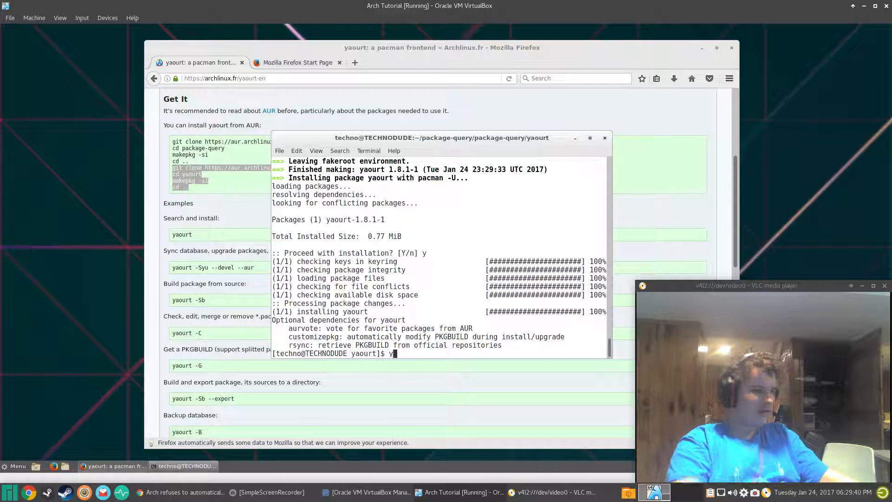
text(aourt )
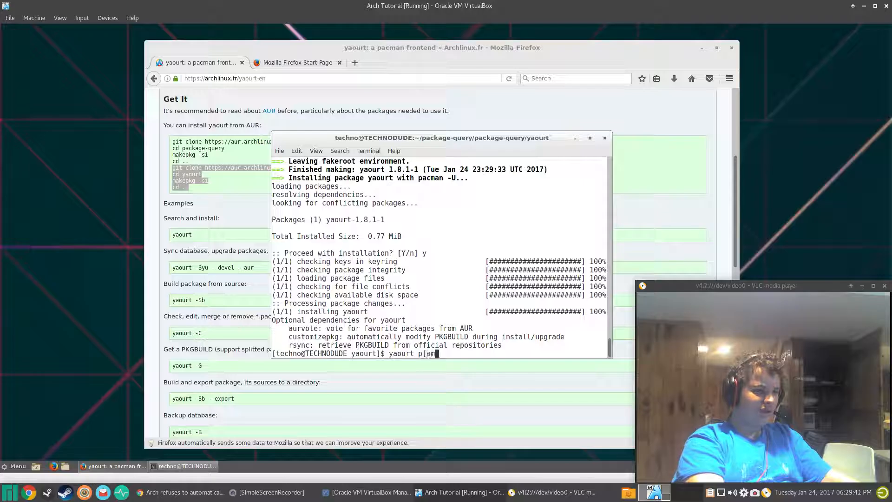
text(pamac)
key(Return)
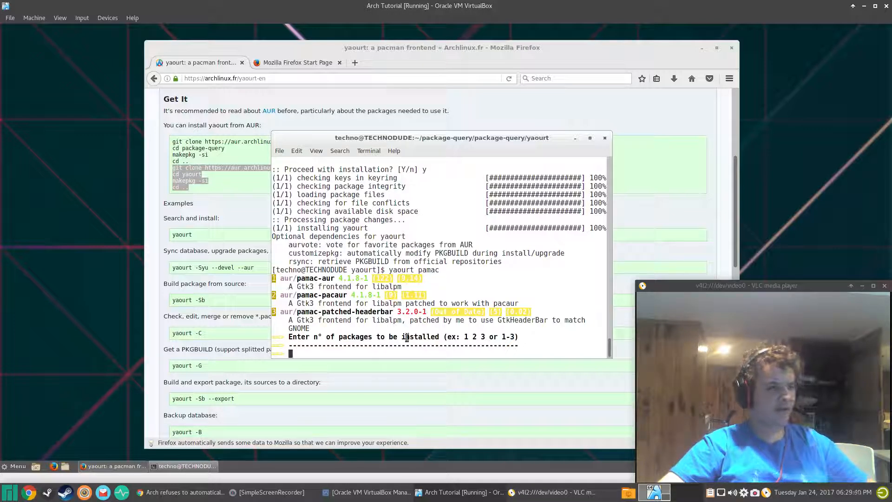
text(1)
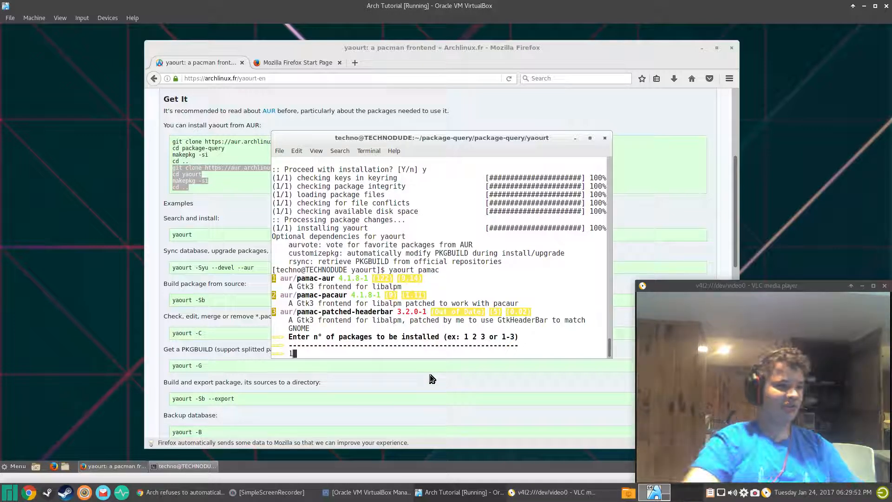
key(Return)
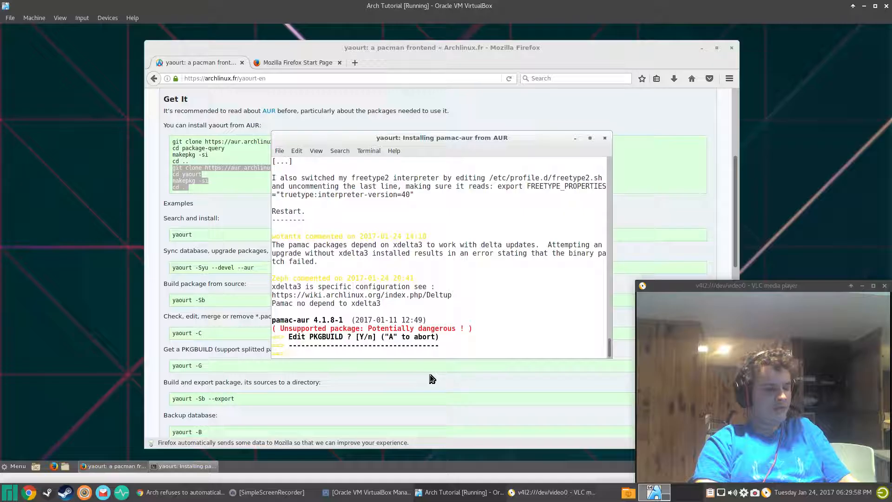
Step: Decline editing PKGBUILD and pamac.install, and confirm building pamac-aur with its missing dependencies itstool and vala
text(n)
key(Return)
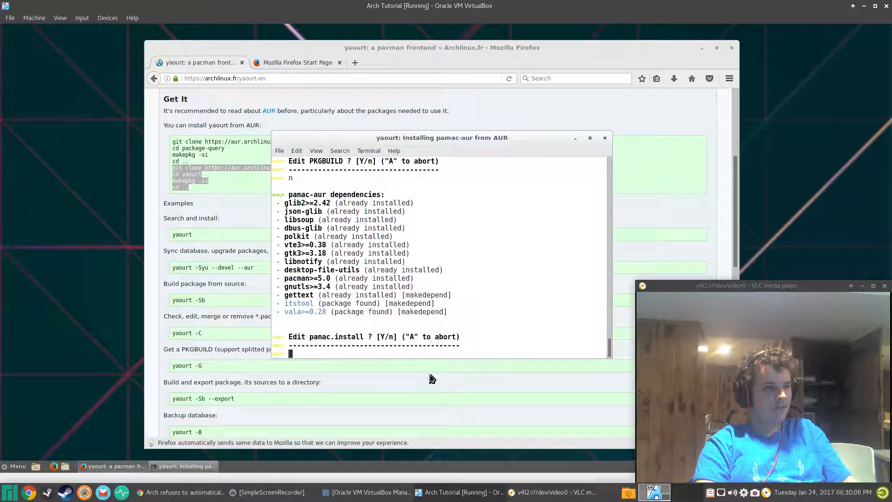
text(n)
key(Return)
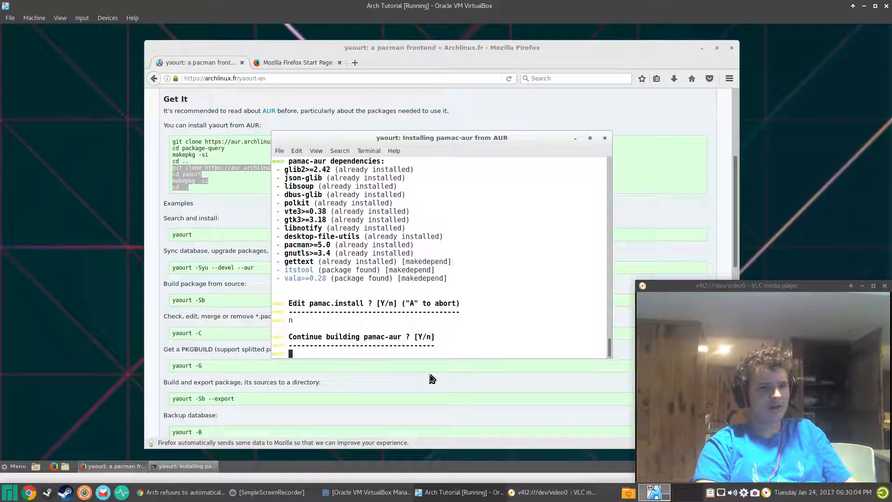
text(y)
key(Return)
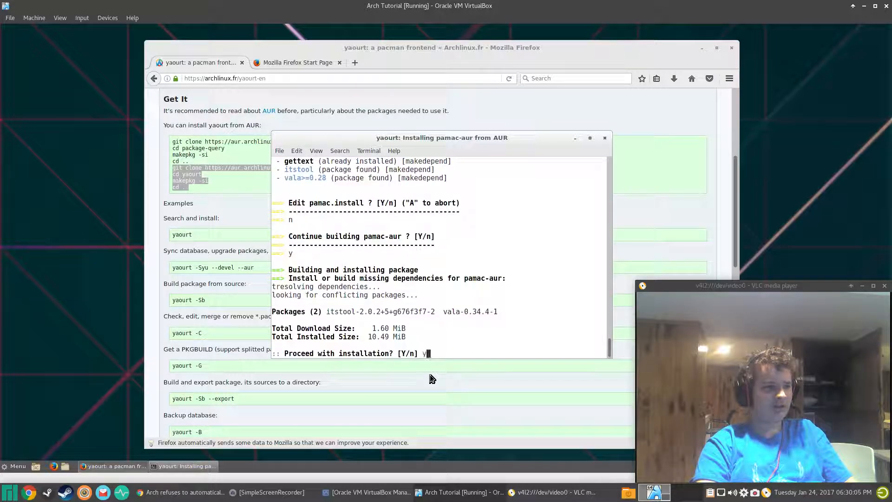
text(y)
key(Return)
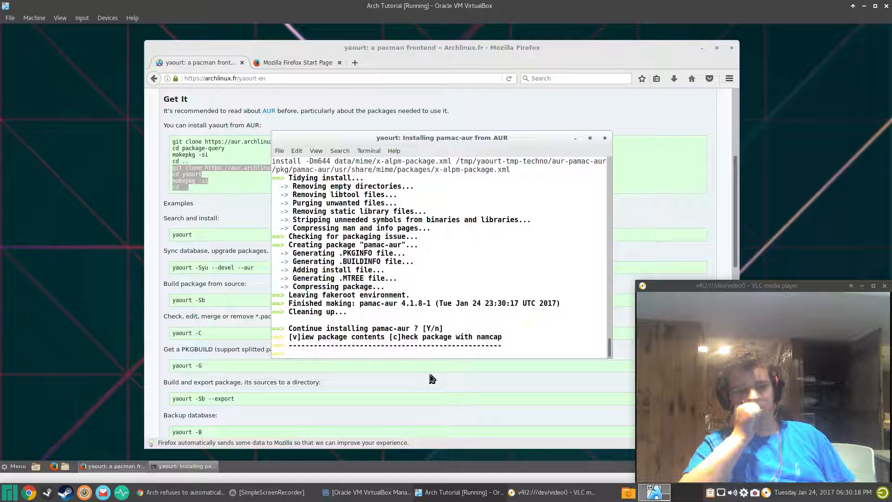
Step: Confirm the installation of the built pamac-aur package and close the terminal window
text(y)
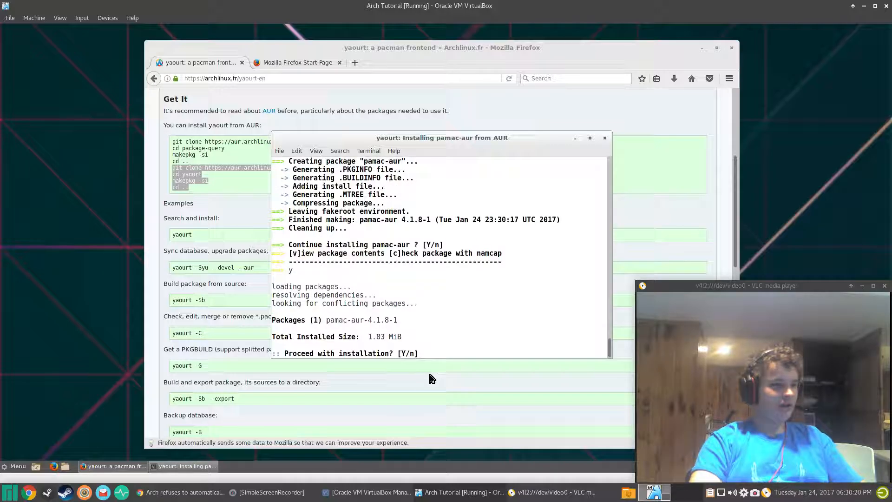
key(Return)
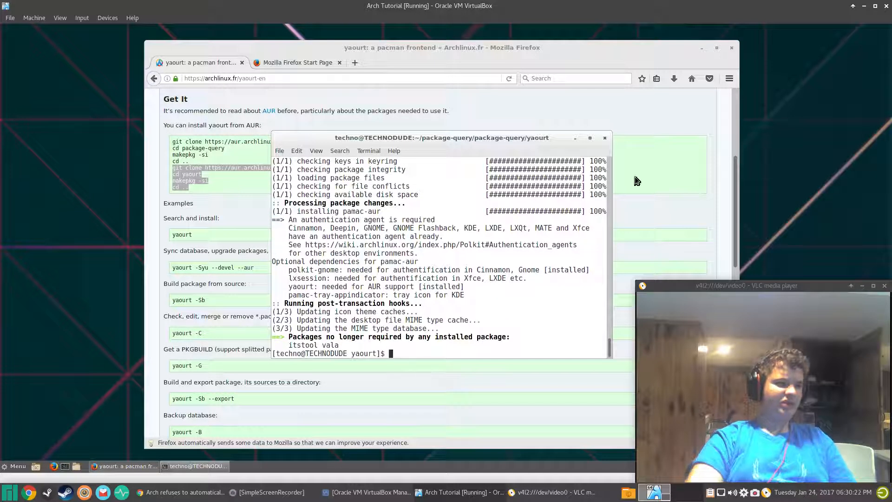
click(604, 138)
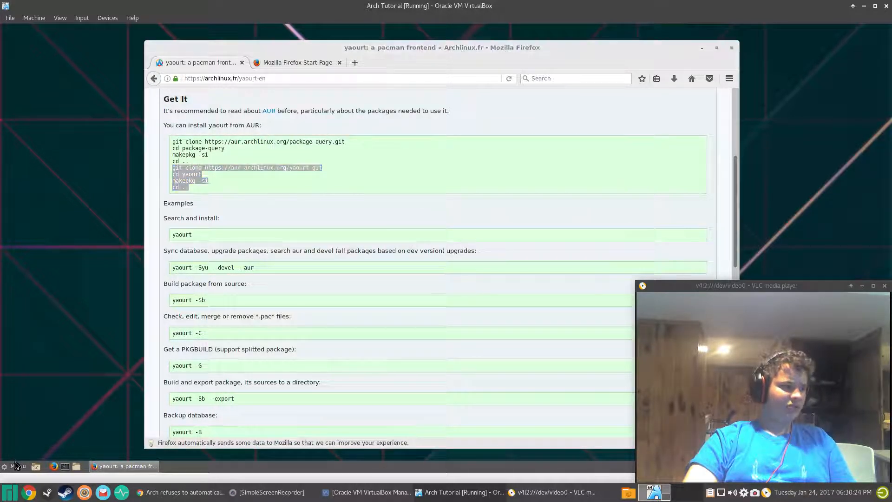
Step: Find pamac among the installed applications, open Software Update to check for pending updates, and close it
click(16, 465)
text(pamac)
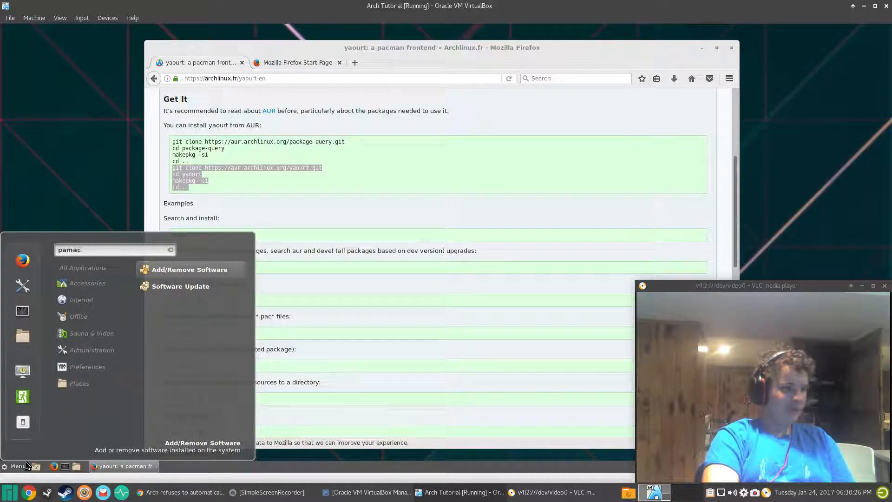
key(Down)
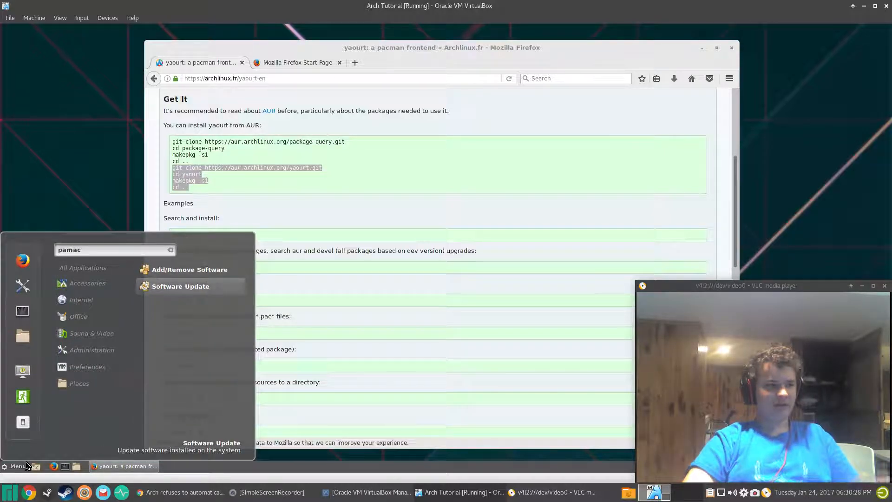
key(Return)
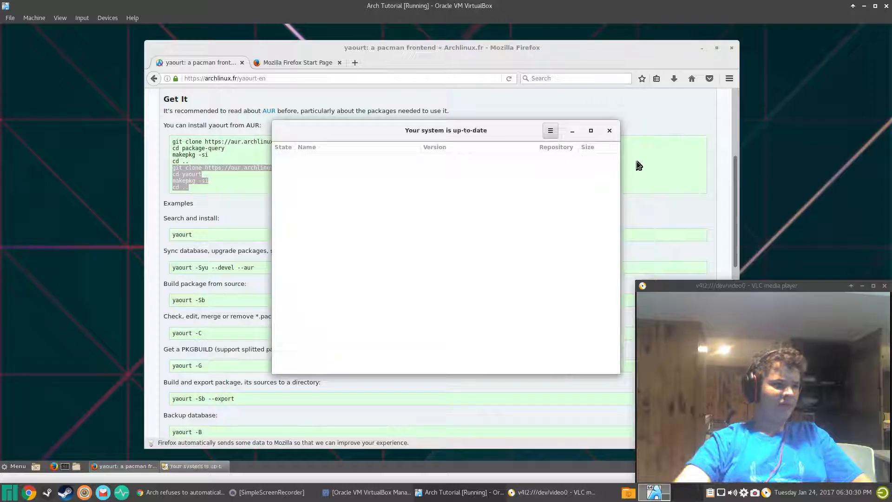
click(609, 131)
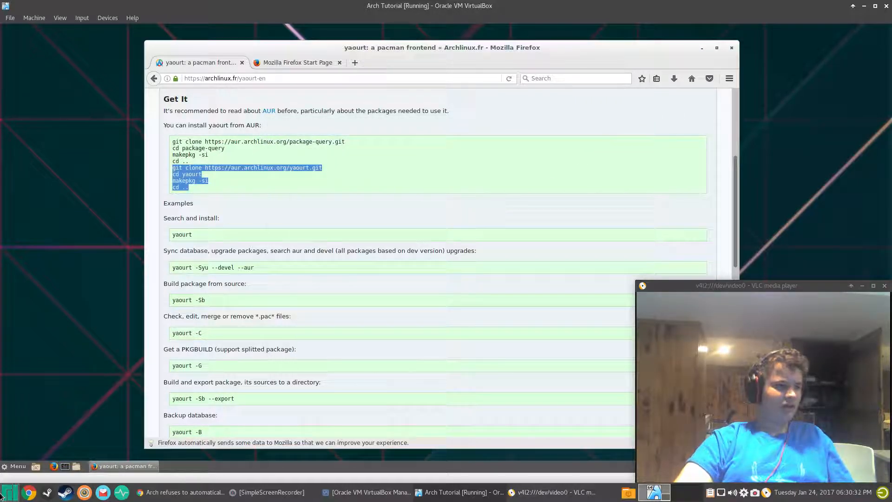
Step: Open pamac's Add/Remove Software and access its preferences, authenticating with the account password
click(18, 466)
text(pamac)
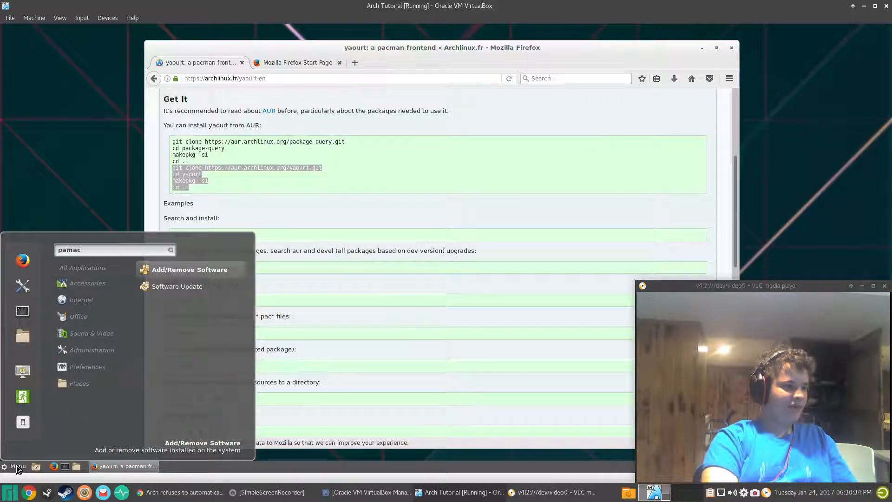
key(Return)
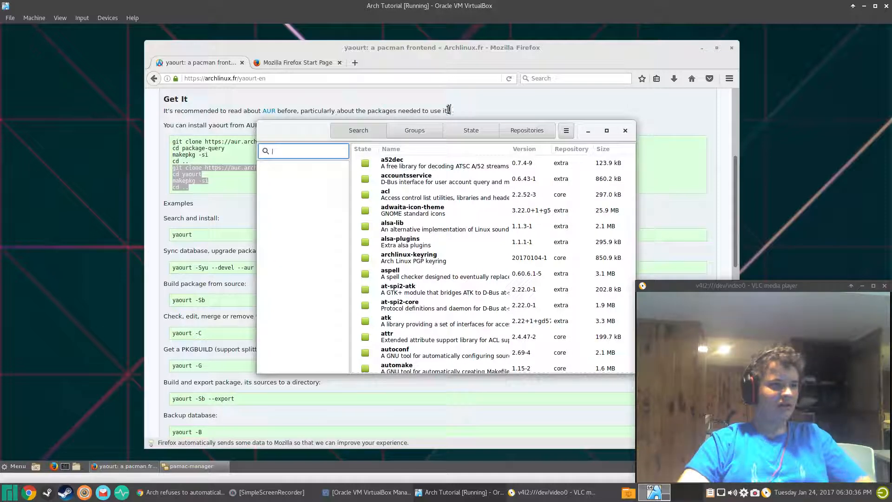
click(566, 131)
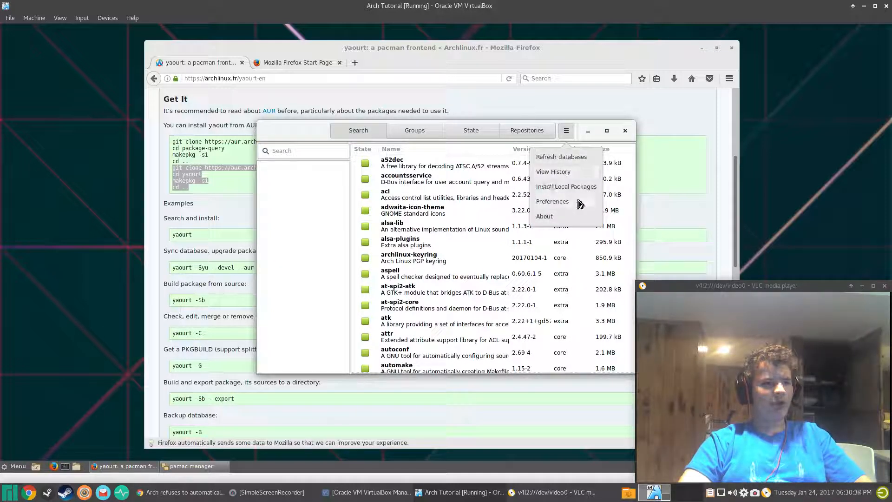
click(578, 203)
text(**)
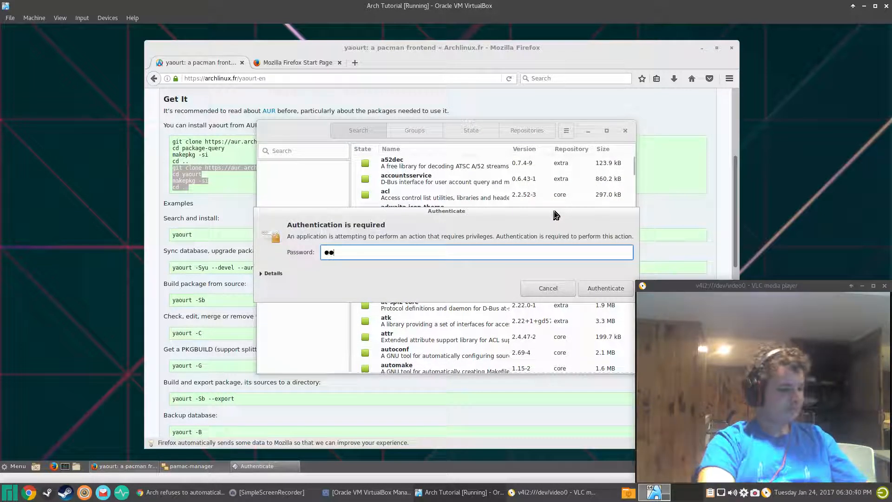
text(********)
key(Return)
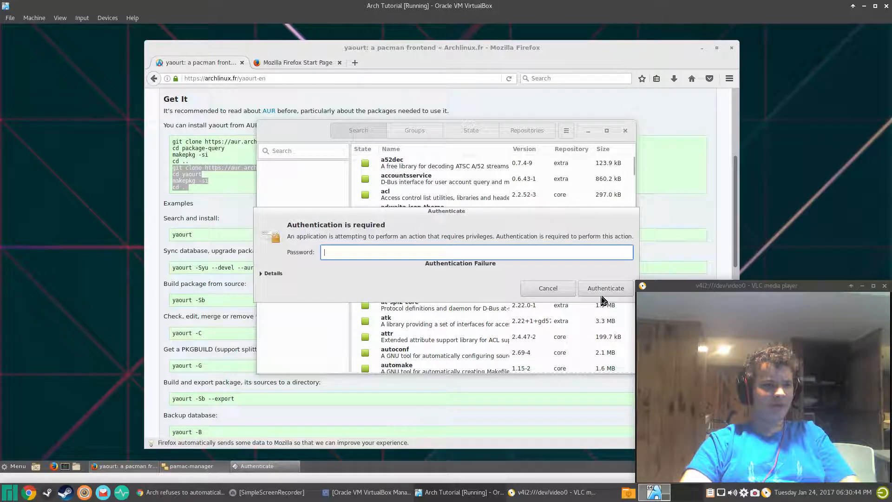
text(*****)
key(Return)
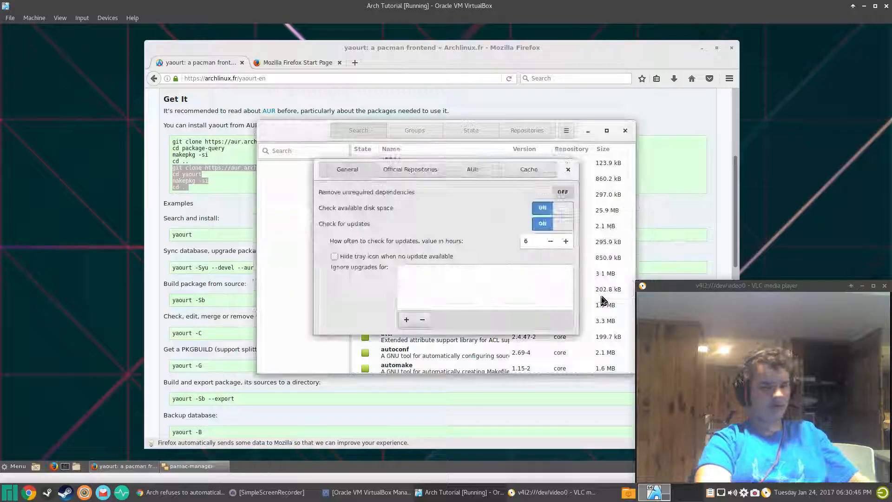
Step: Enable AUR support with default AUR search, AUR update checks and no confirmation when building packages, and close the preferences
click(480, 179)
click(535, 212)
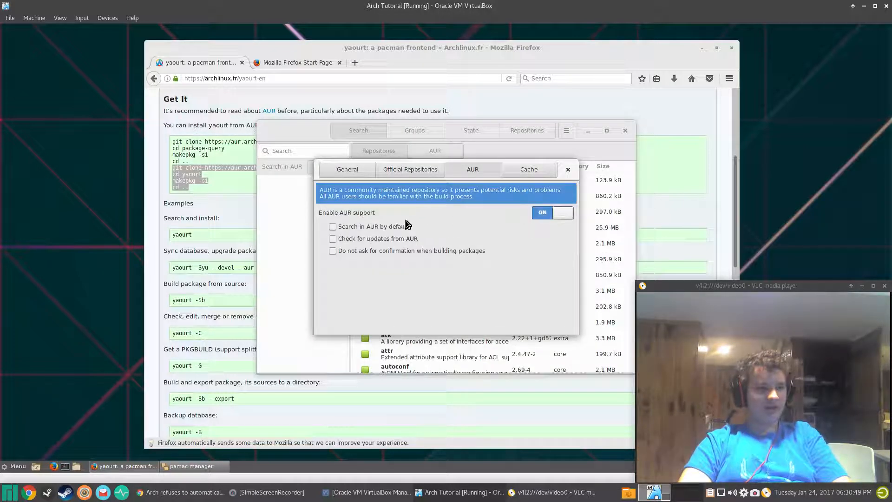
click(351, 225)
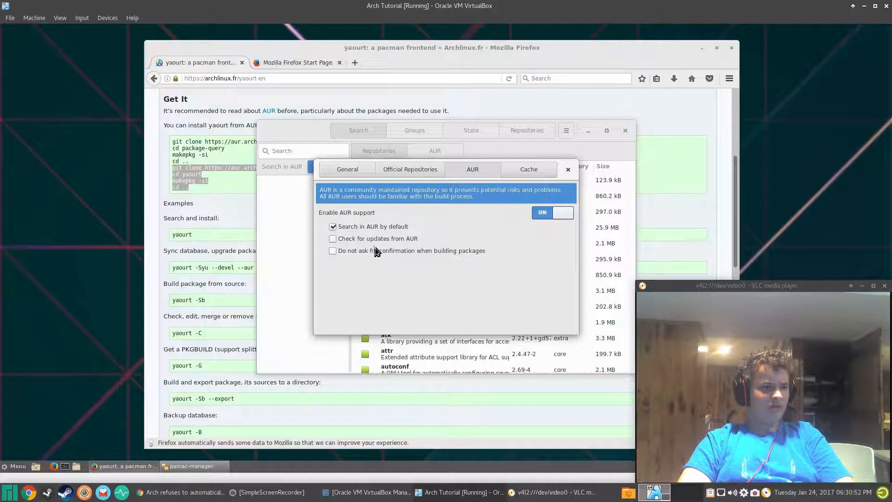
click(375, 239)
click(377, 253)
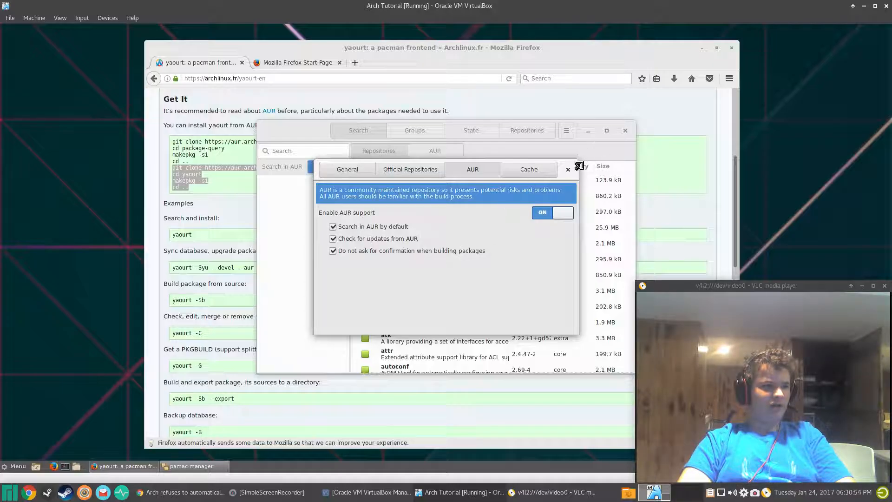
click(567, 169)
Step: Search the package manager for google-chrome
click(290, 151)
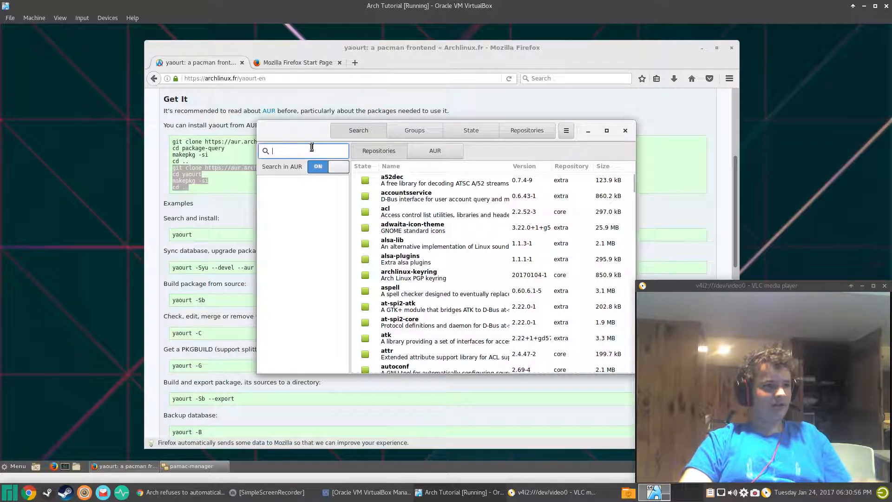
text(google-c)
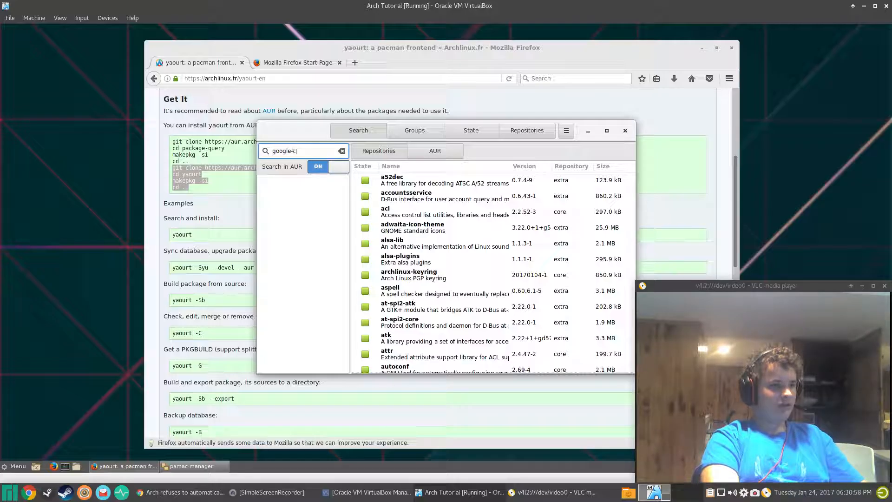
text(hrom)
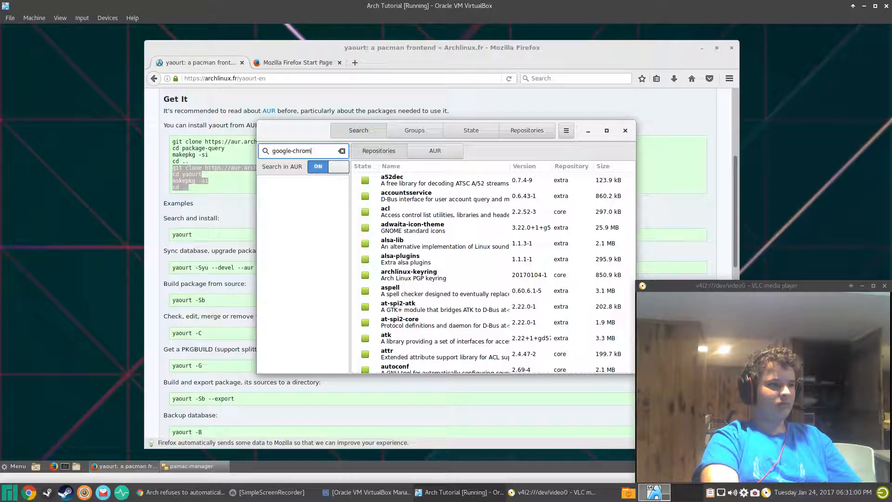
text(e)
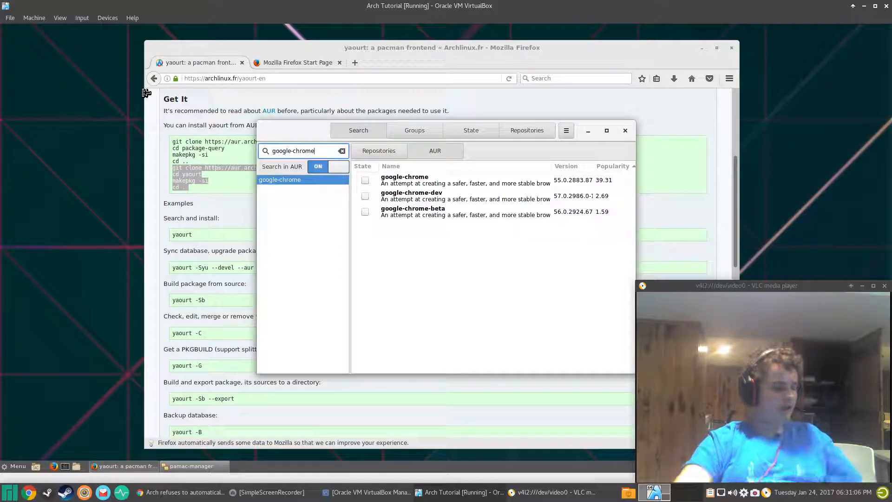
Step: Search for audacity and compare its results in the official repositories with those in the AUR
key(ctrl+a)
text(as)
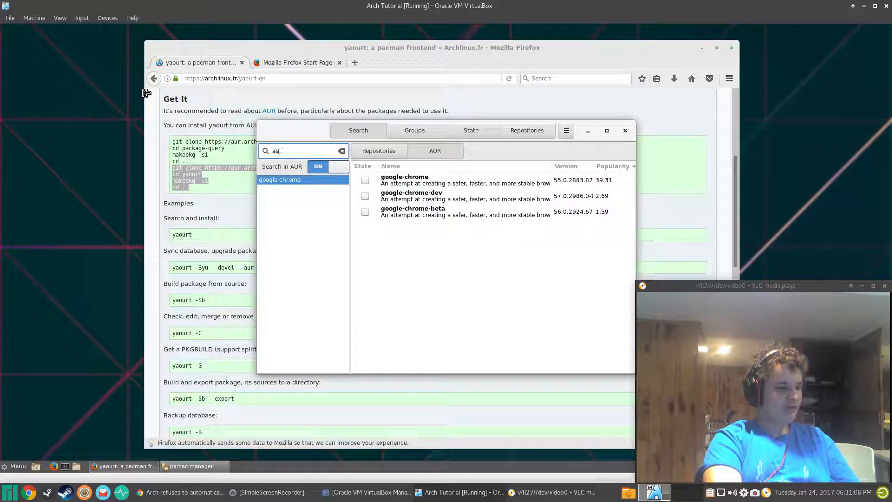
text(dacit)
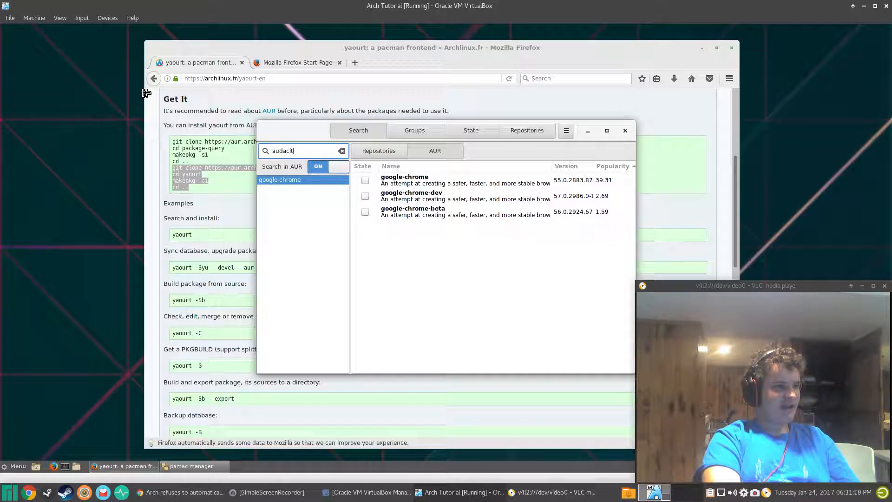
text(y)
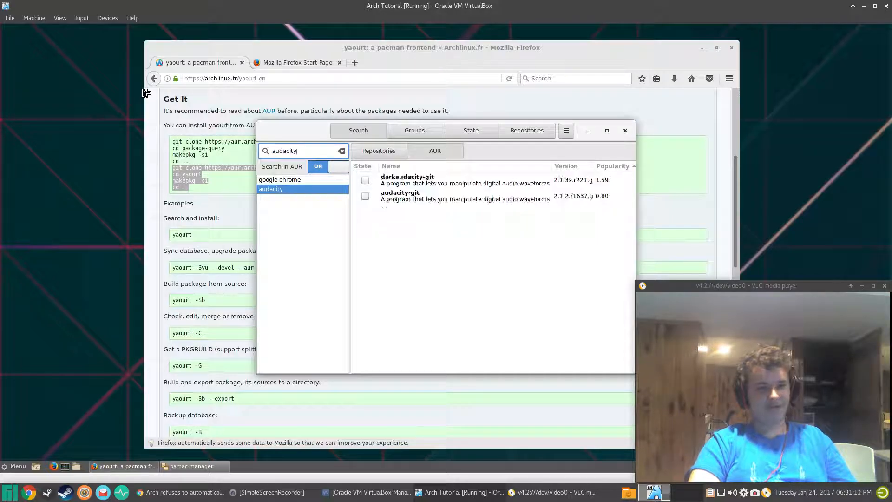
click(360, 151)
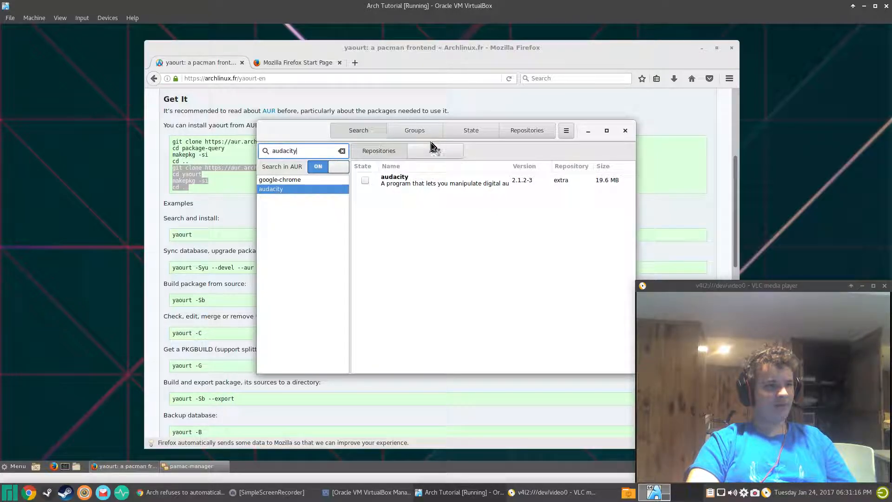
click(432, 148)
click(380, 153)
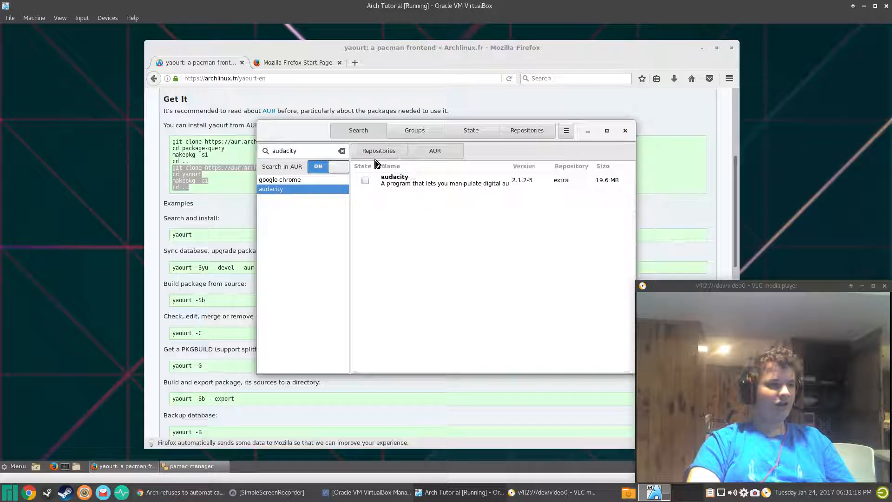
click(429, 152)
click(400, 151)
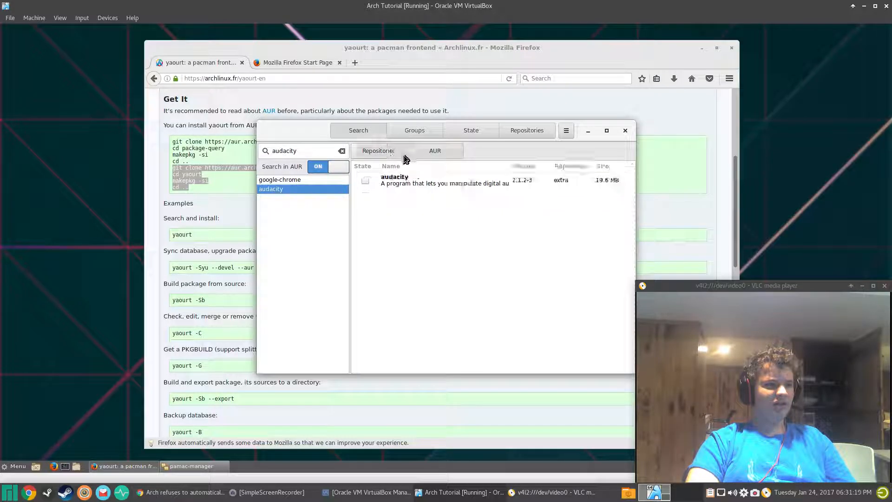
Step: Replace the package search term with kdenlive to look up the video editor
click(327, 154)
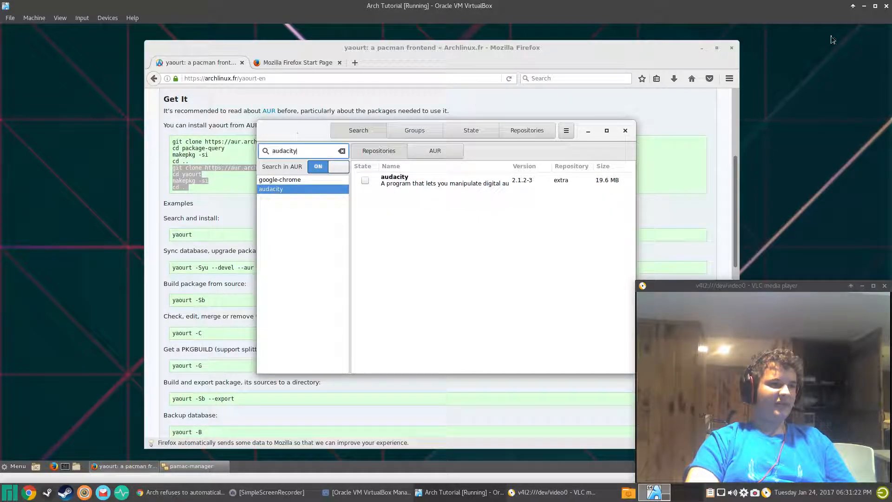
key(ctrl+a)
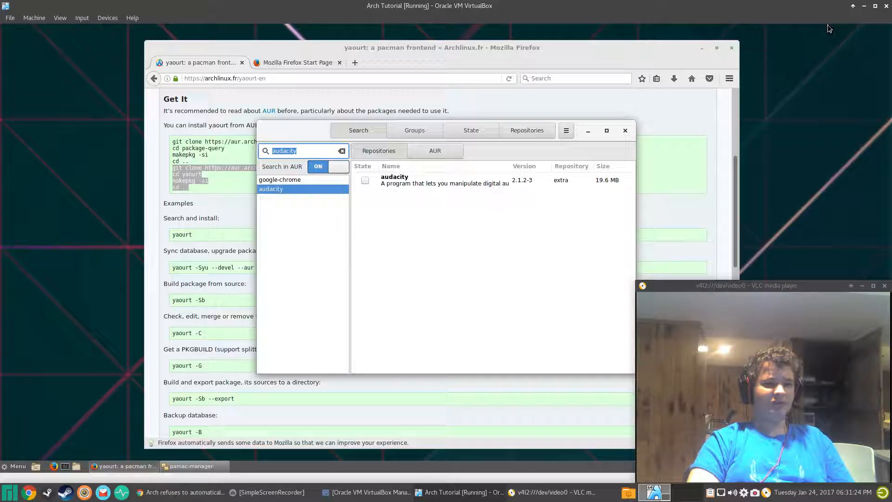
text(kdenlive)
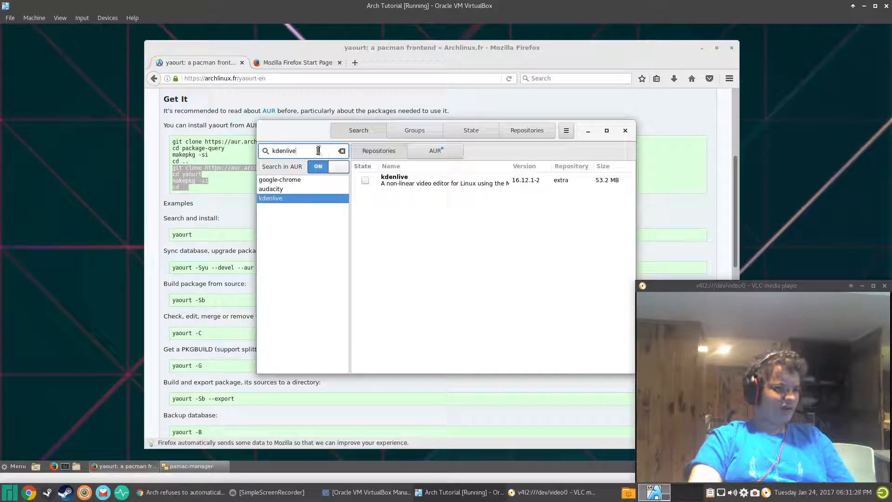
Step: Search the available packages for spotify
drag(317, 147, 1, 125)
text(spot)
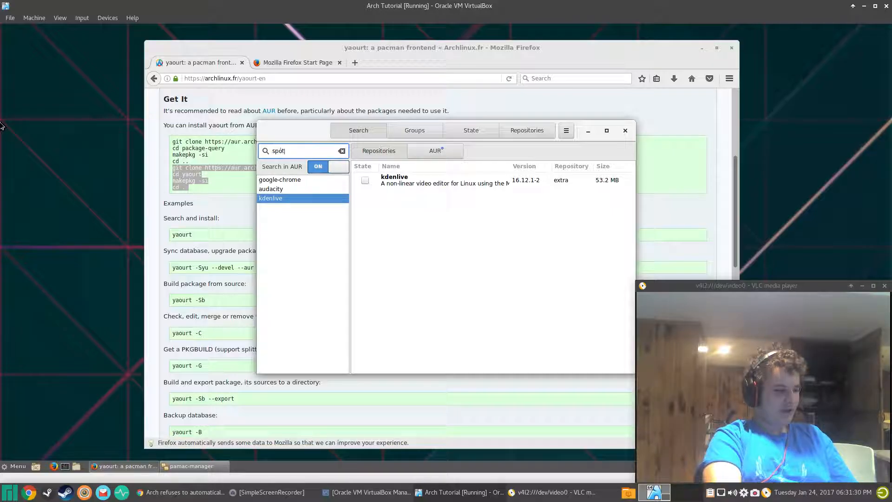
text(ify)
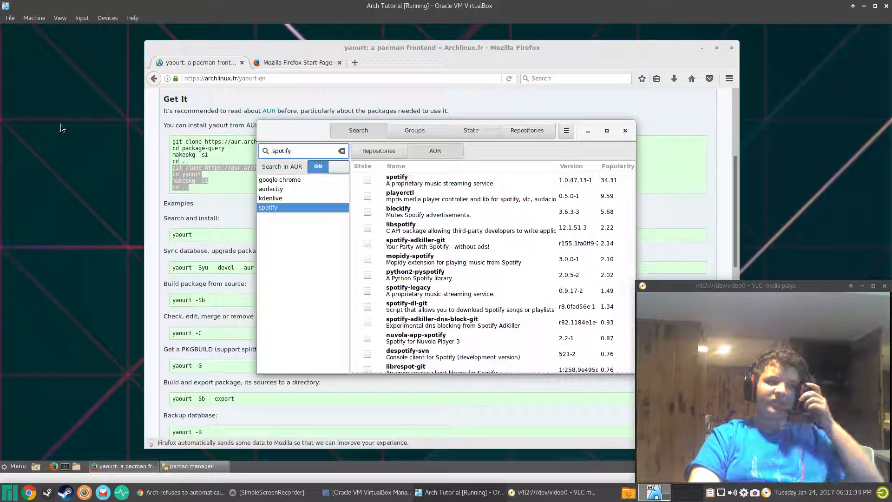
Step: Search for gimp, mark the gimp package from the official repositories for installation, and apply the change
key(ctrl+a)
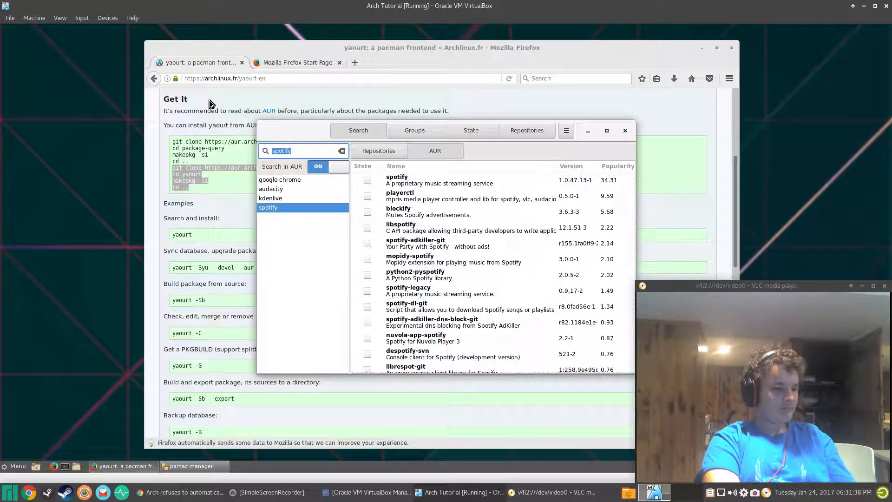
text(gimp)
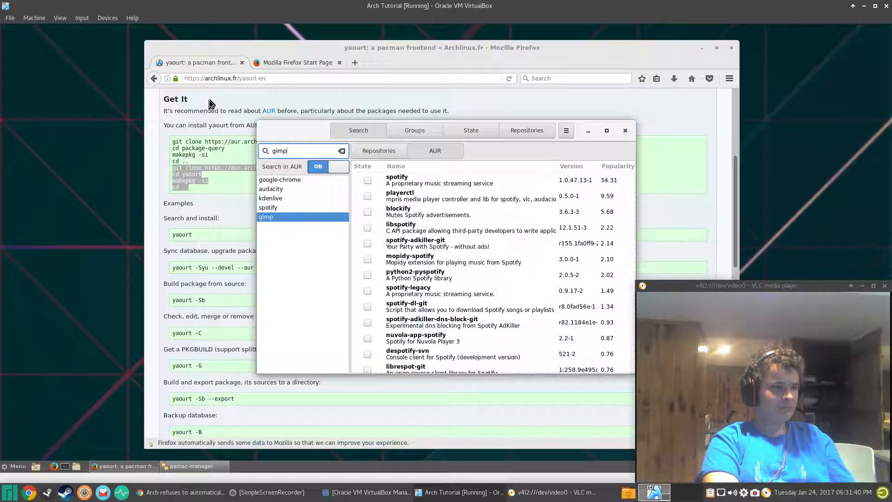
click(401, 147)
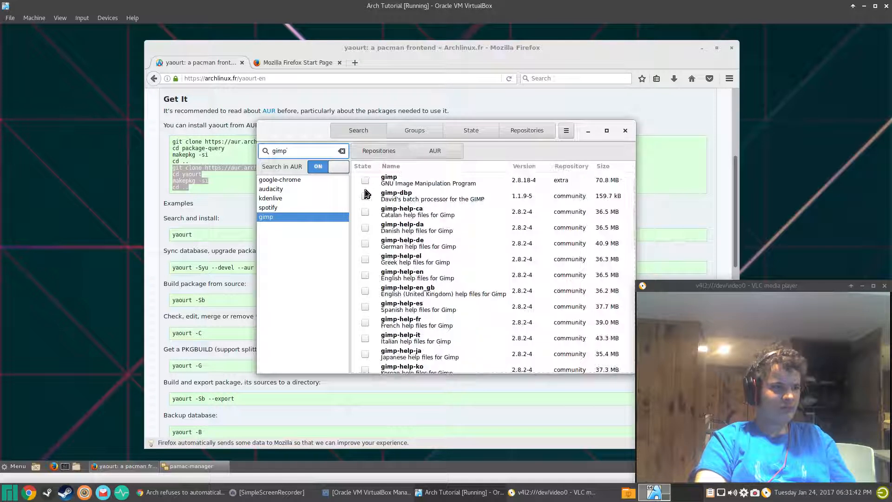
click(365, 180)
click(586, 363)
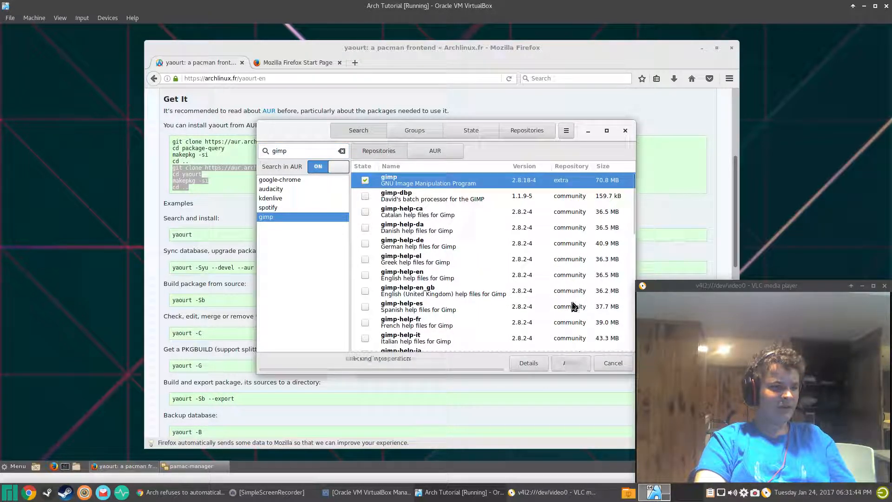
Step: Launch the newly installed GIMP by searching the guest system's applications for gimp
click(565, 182)
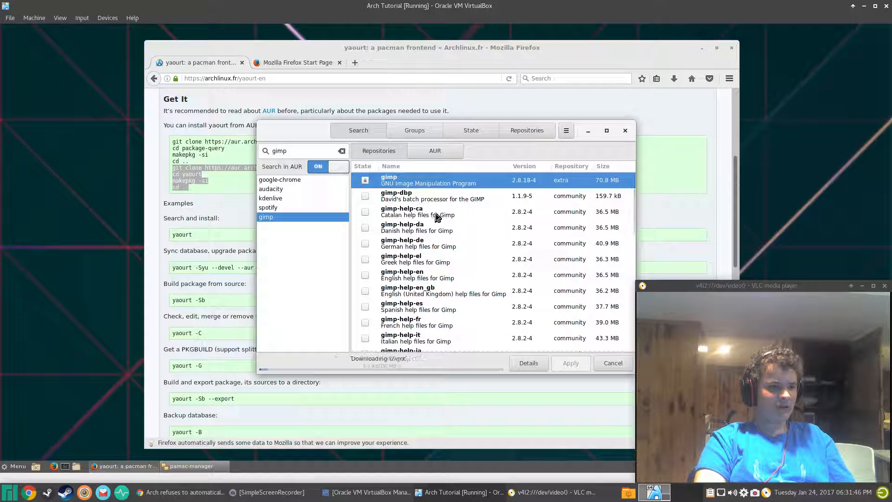
double_click(306, 149)
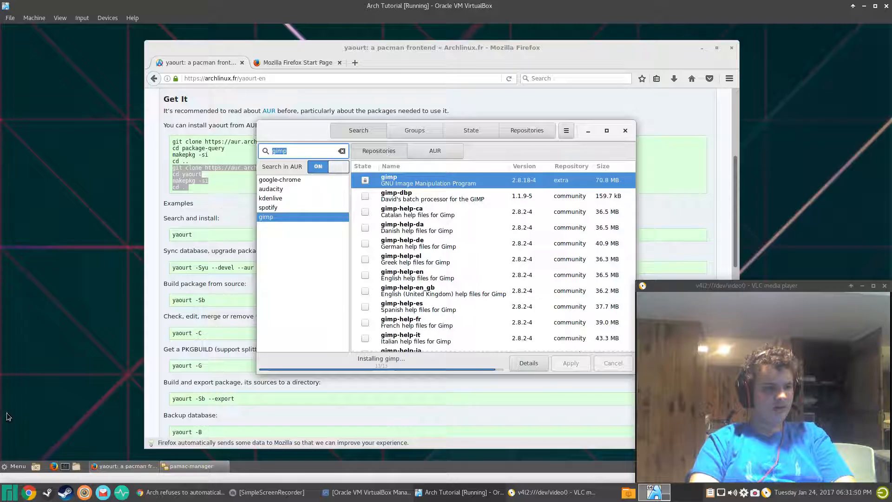
click(21, 467)
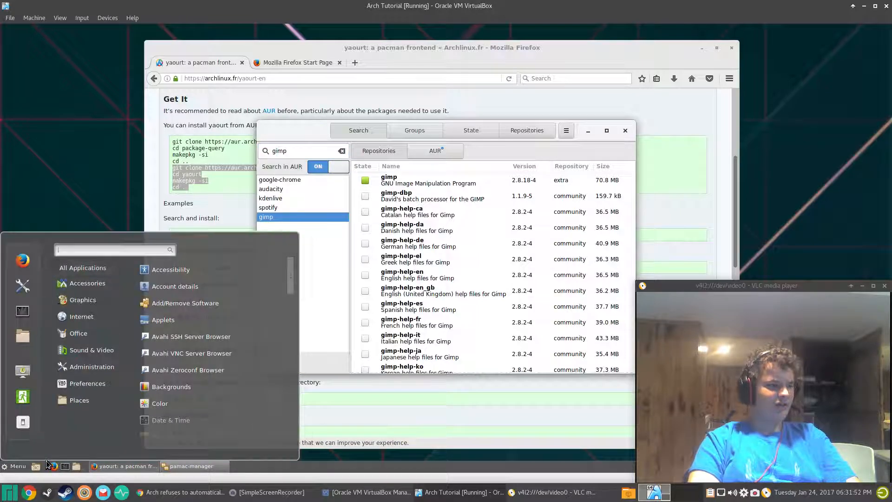
text(gimp)
key(Return)
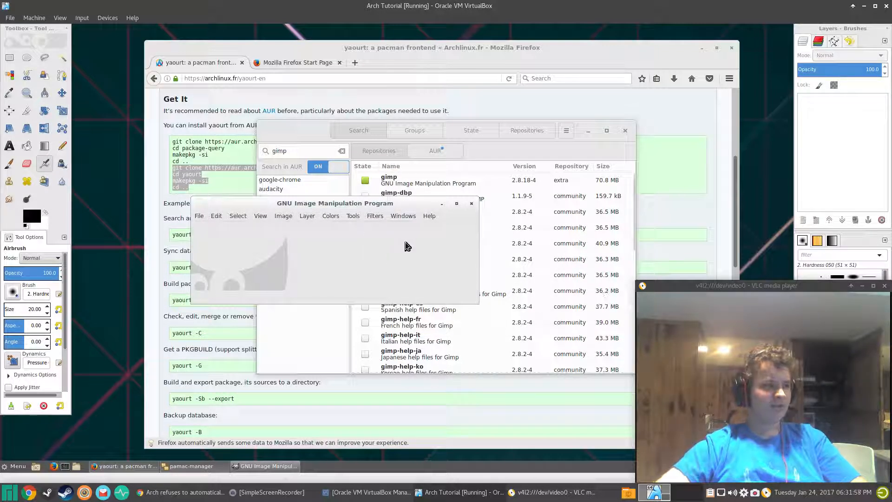
Step: Switch GIMP to single-window mode and close the program
click(408, 216)
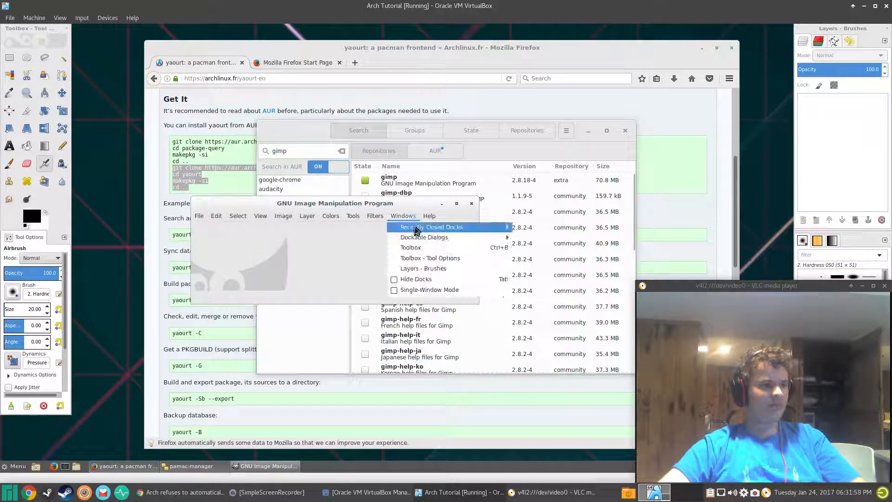
click(429, 290)
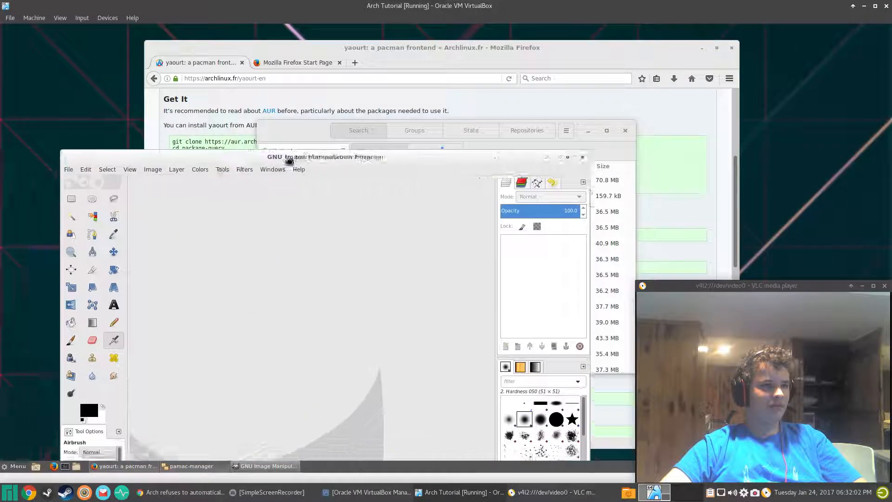
click(587, 156)
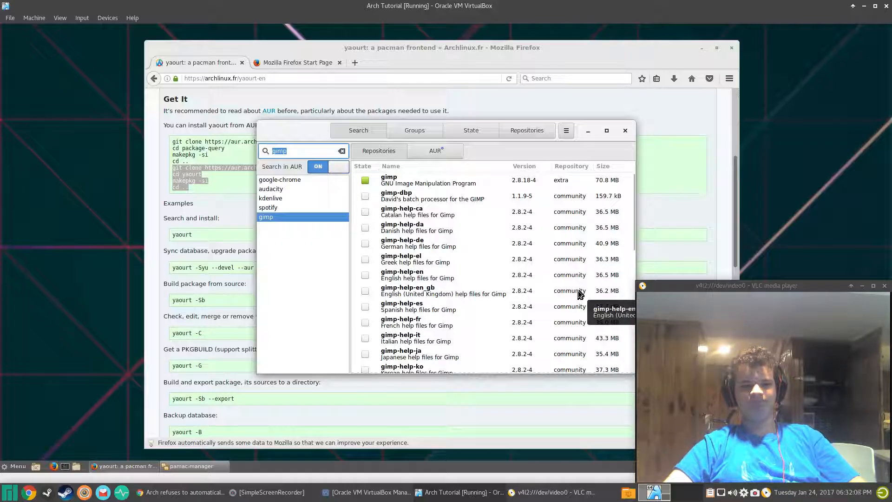
Step: Replace the package search term with "ms fonts" to look up the Microsoft fonts in the AUR
text(ms)
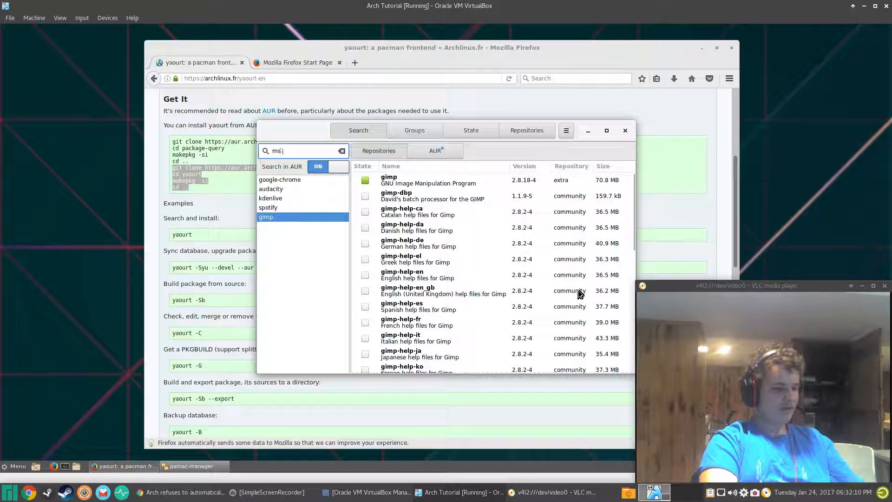
text( fonts)
key(Return)
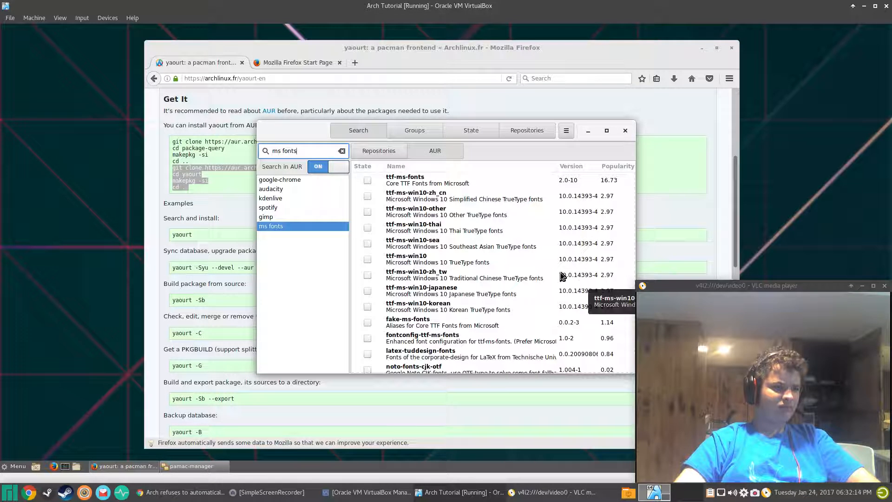
Step: Close the package manager and the Firefox window with all its tabs
click(625, 131)
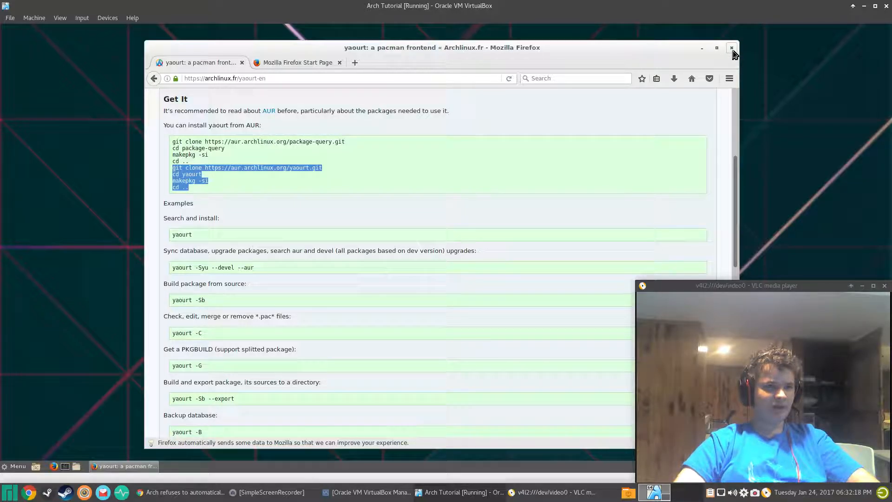
click(731, 48)
click(536, 265)
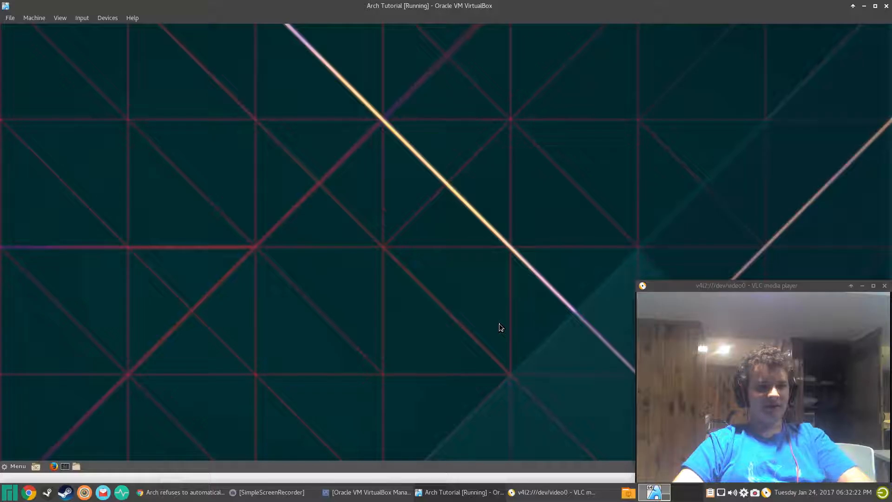
Step: Switch to Chrome on the host, close the Arch forum thread, and view the ArchWiki Webcam setup page
click(182, 491)
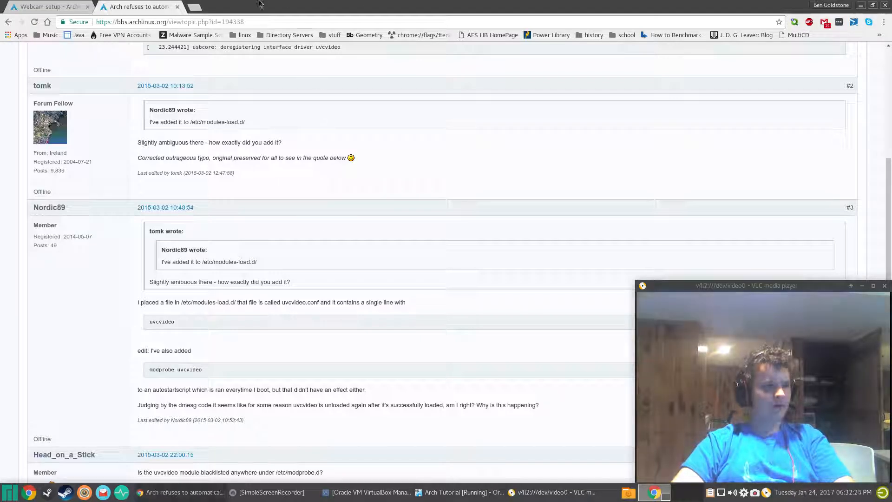
click(179, 7)
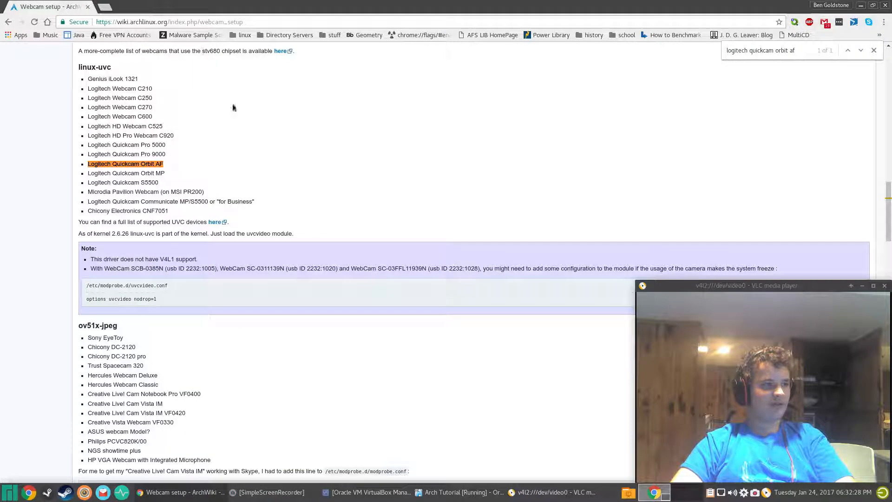
scroll(311, 186, up, 5)
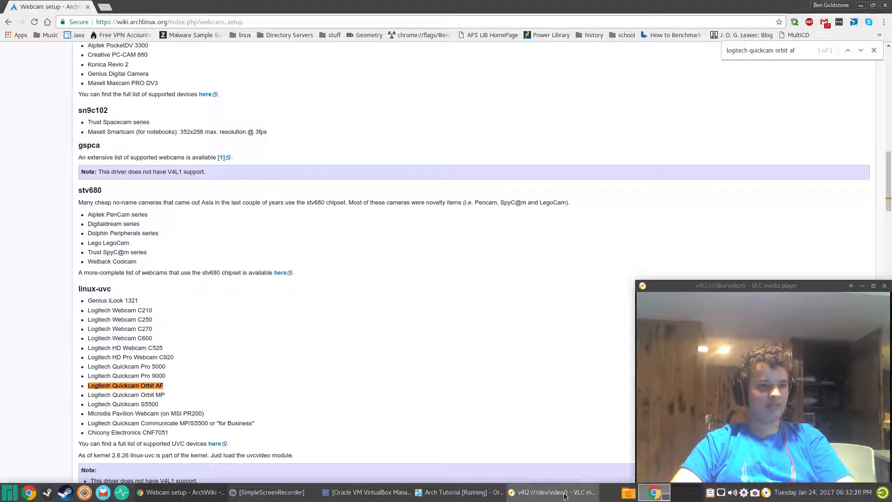